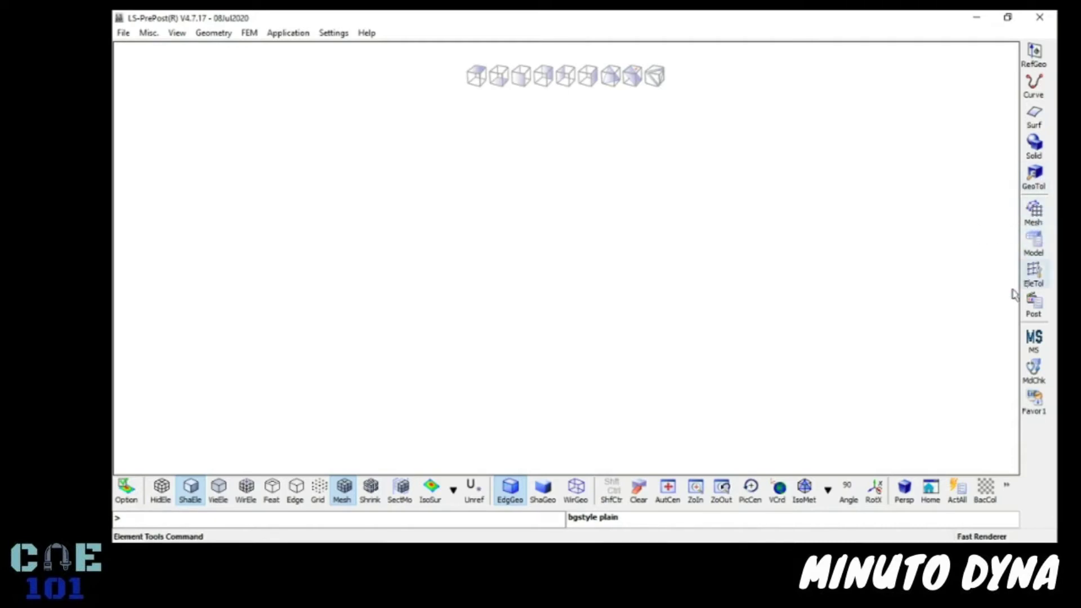
# Open the Shape Mesher and choose 4N Shell as the entity to mesh
pyautogui.click(1034, 210)
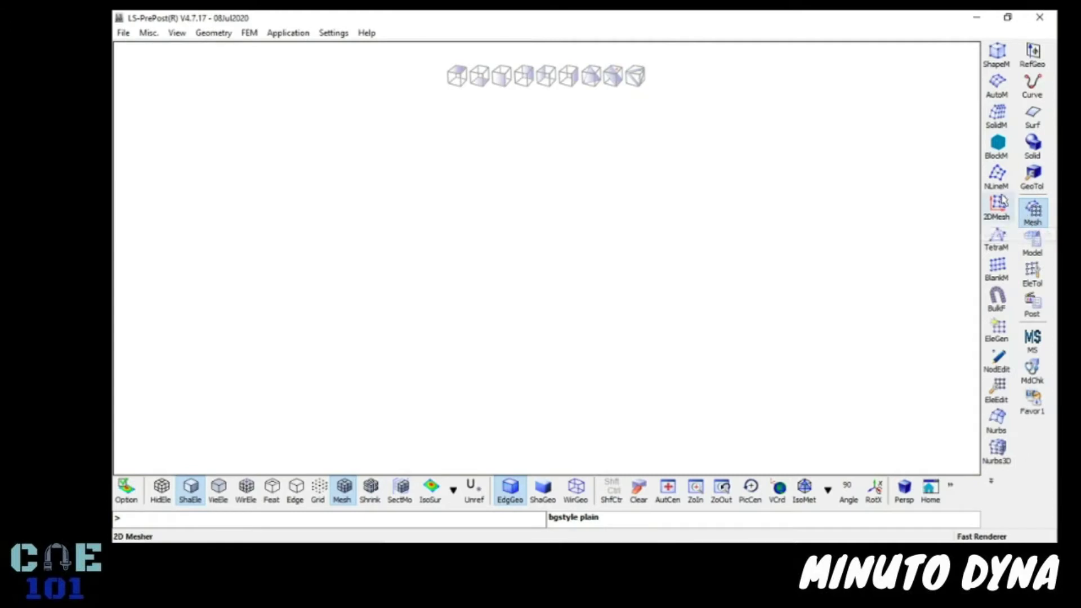
pyautogui.click(997, 54)
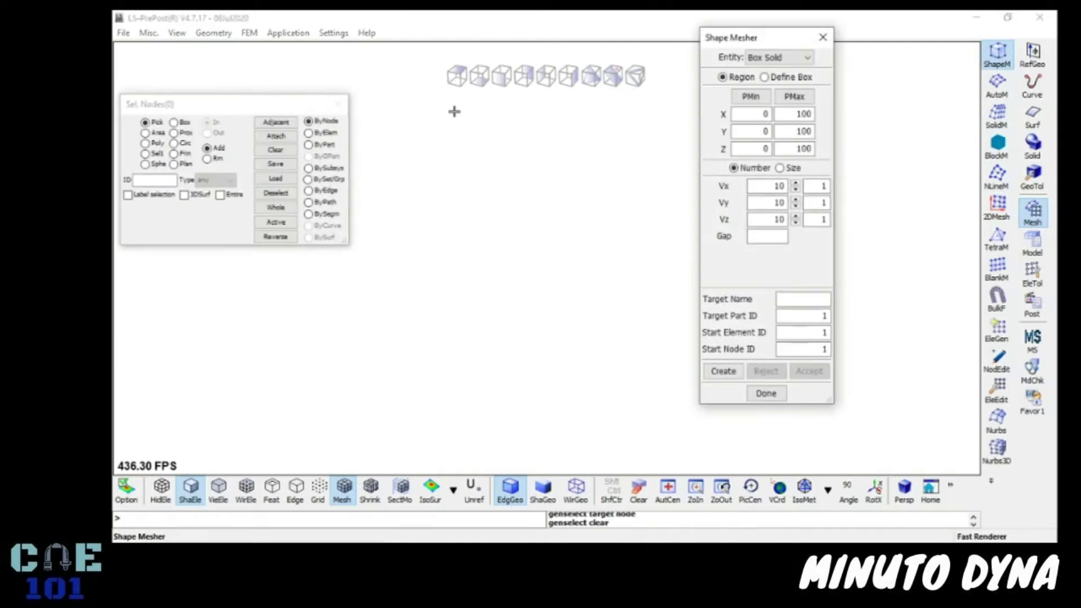
pyautogui.moveTo(770, 35); pyautogui.dragTo(888, 62)
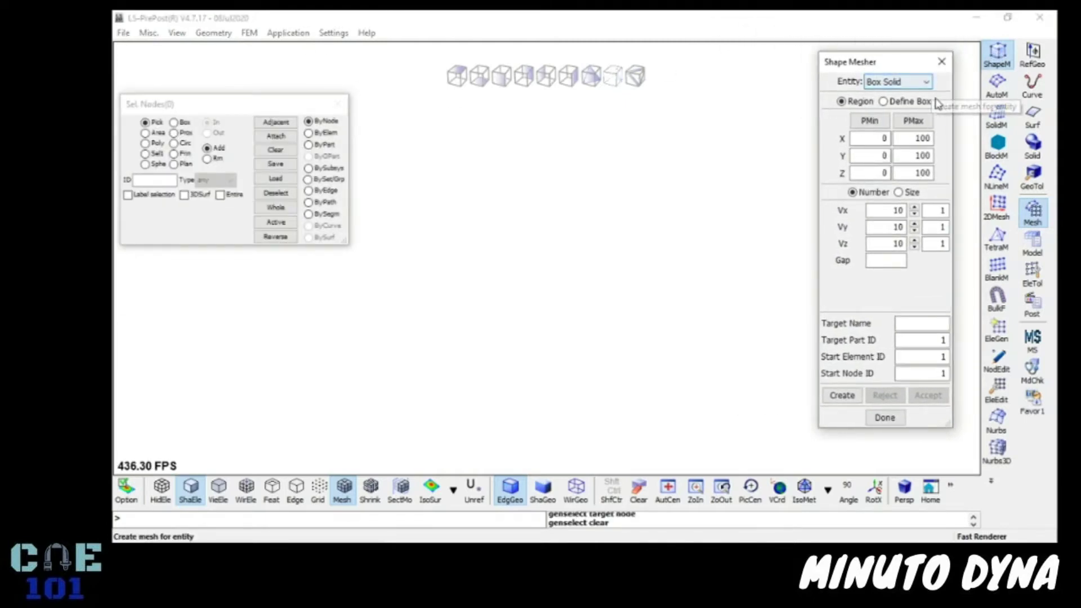
pyautogui.click(920, 84)
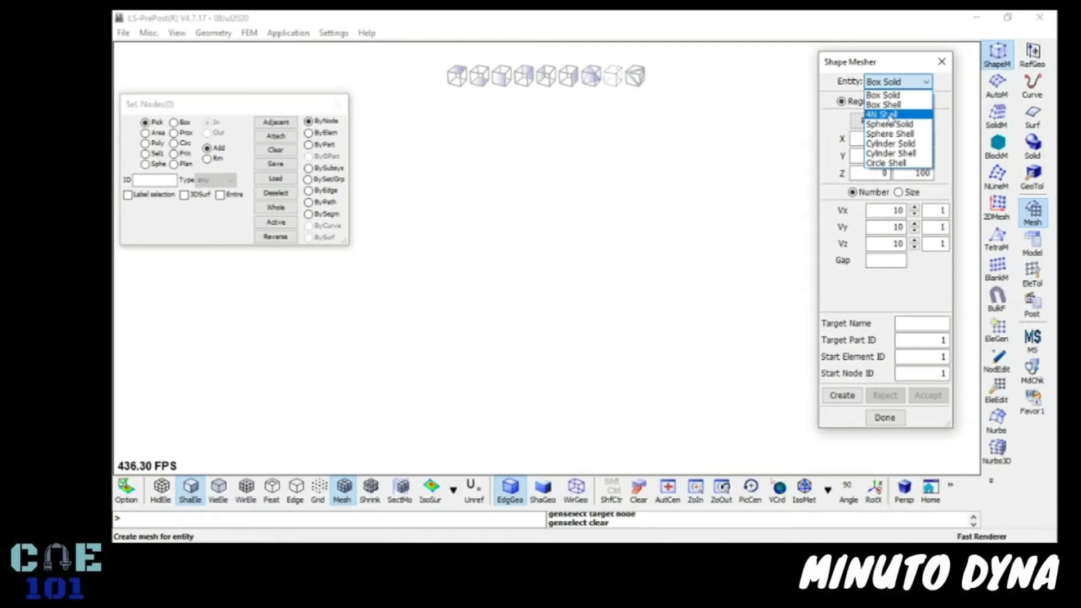
pyautogui.click(885, 115)
pyautogui.click(890, 103)
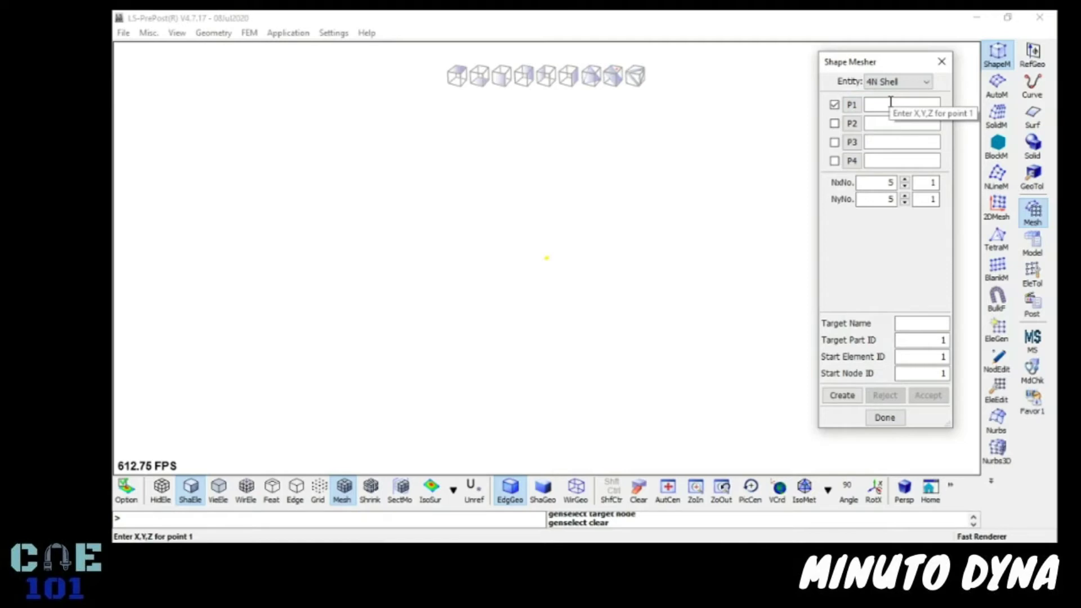
pyautogui.click(890, 103)
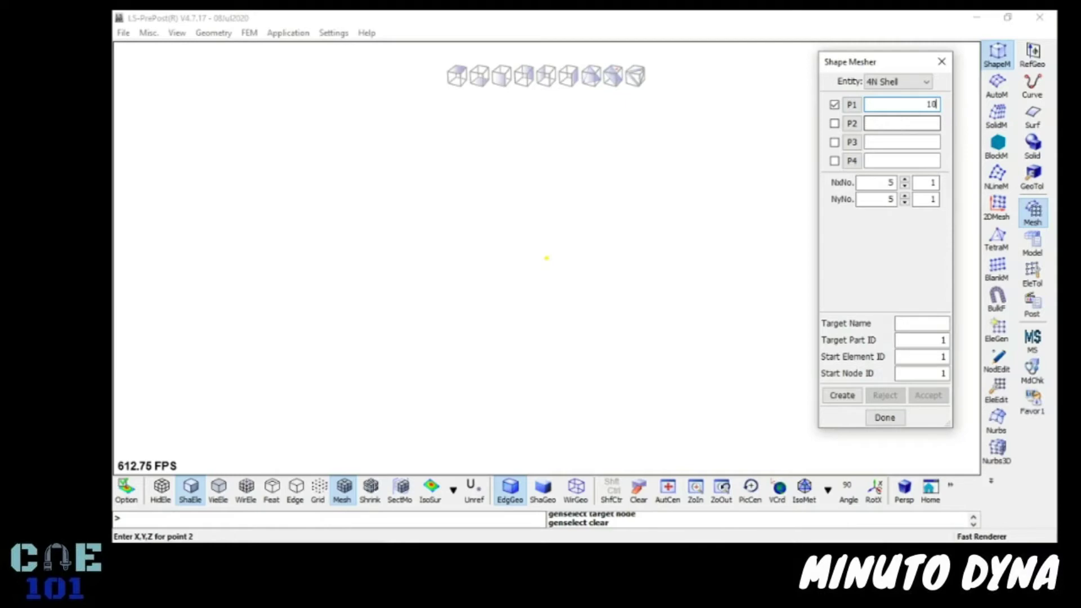
pyautogui.write('000 10000 0')
pyautogui.click(891, 120)
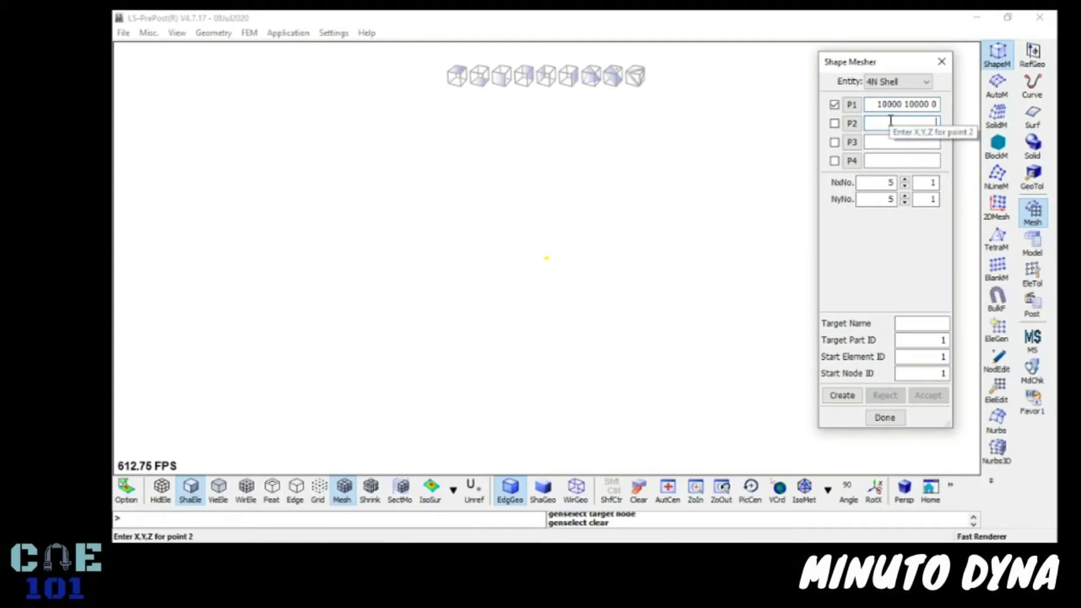
pyautogui.write('-10000 1')
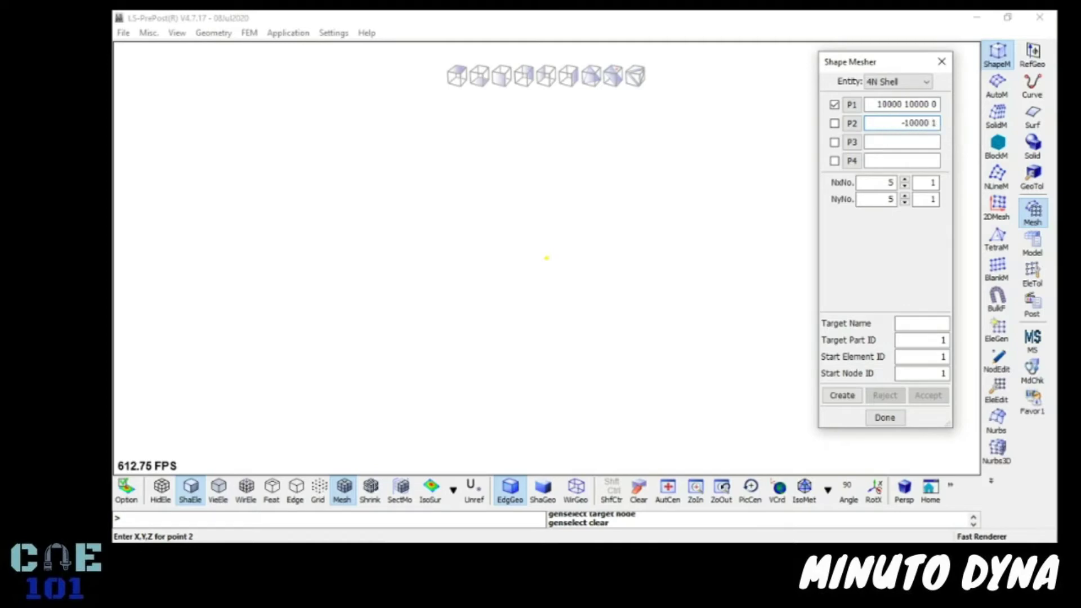
pyautogui.write('0000 0')
pyautogui.click(888, 141)
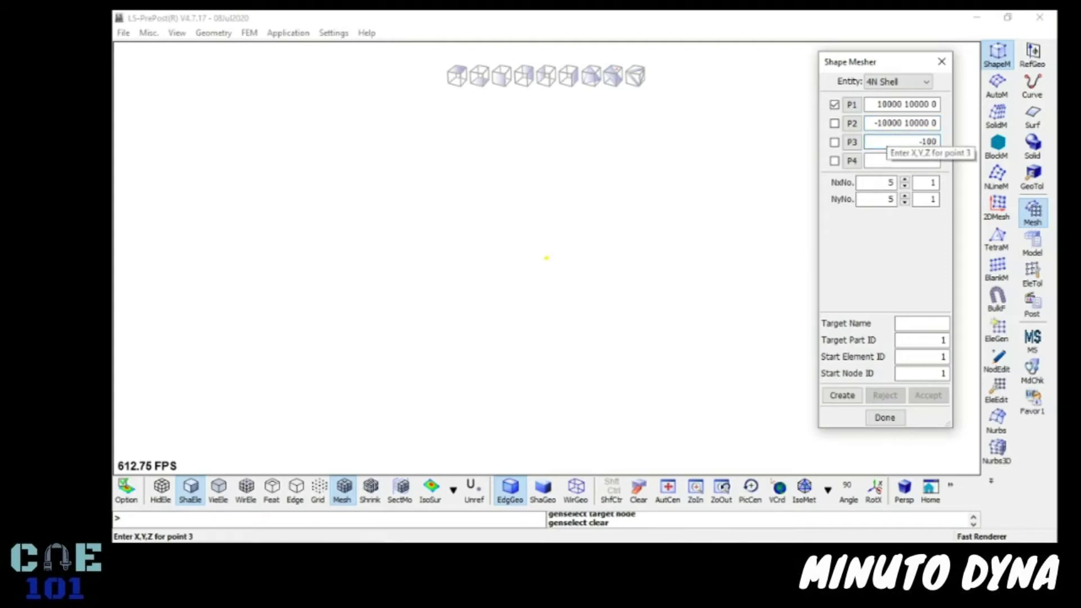
pyautogui.write('-10000 -')
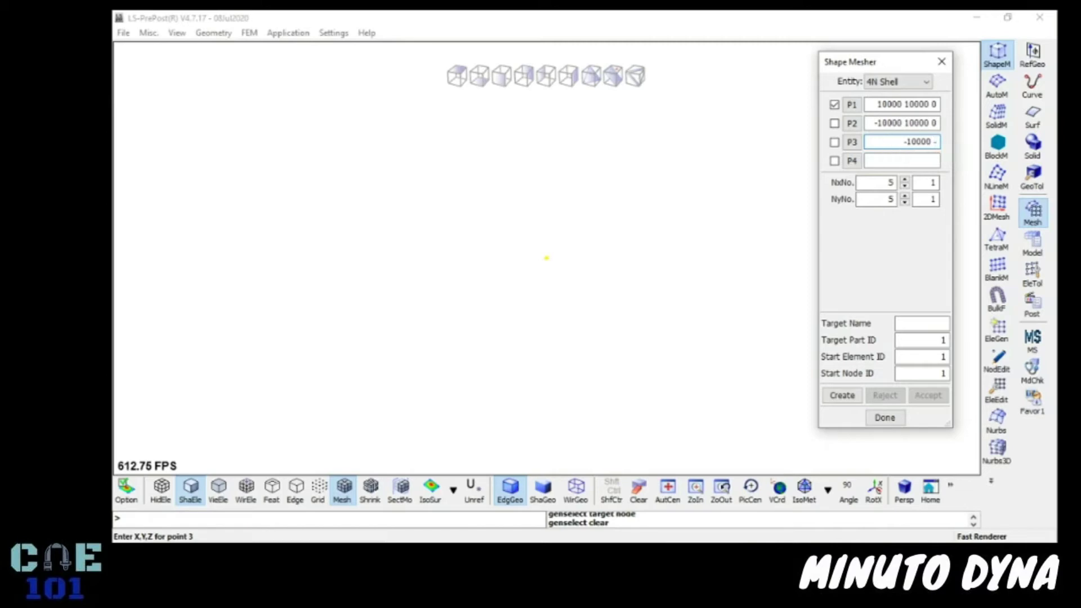
pyautogui.write('10000 0')
pyautogui.click(903, 160)
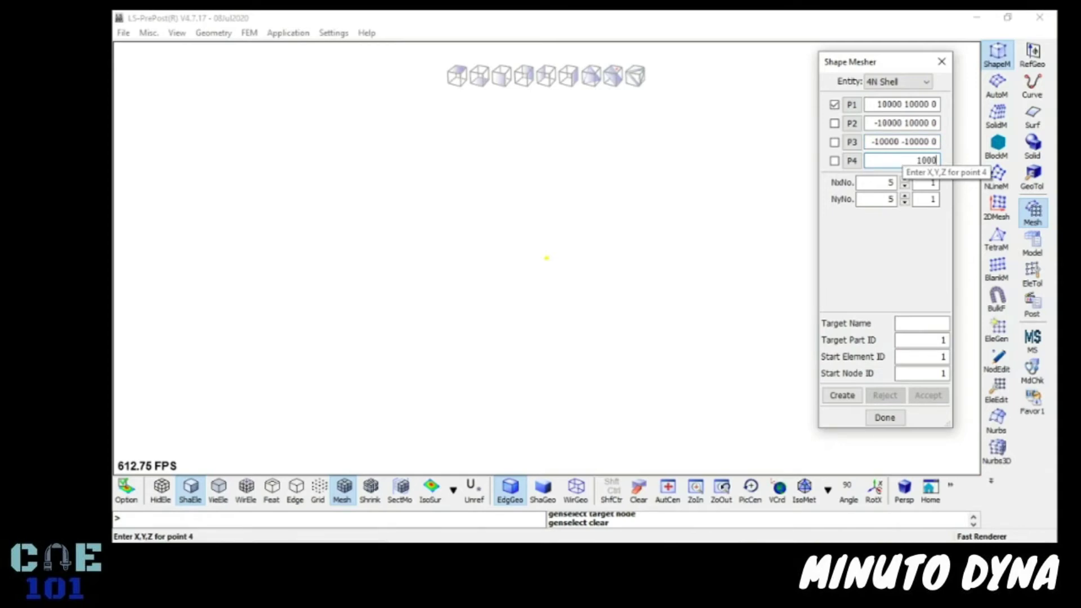
pyautogui.write('10000 -')
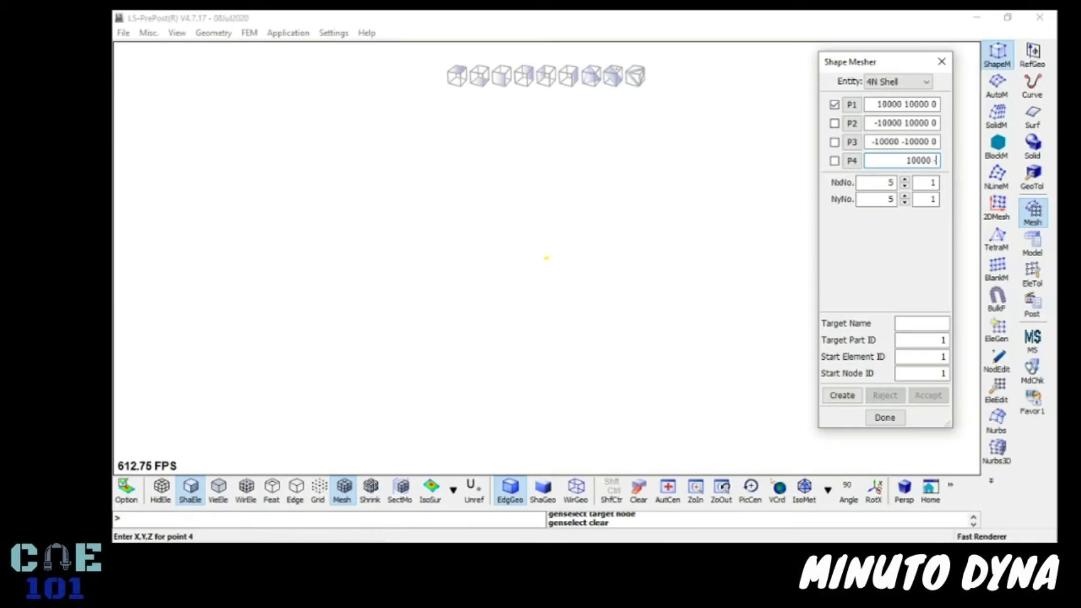
pyautogui.write('10000 0')
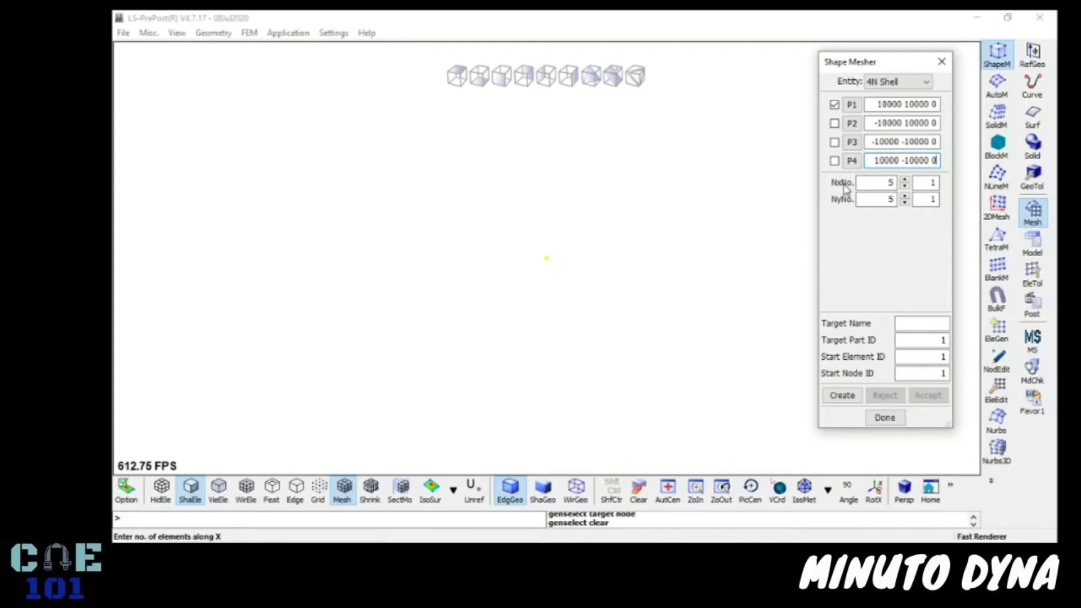
# Set the number of shell elements to 20 along both X and Y
pyautogui.click(880, 182)
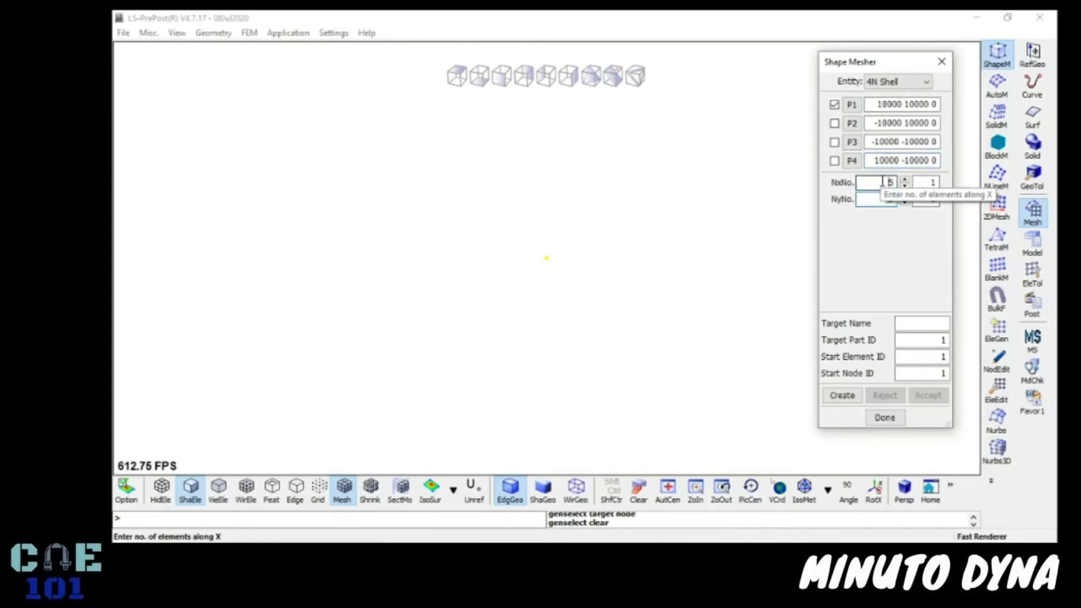
pyautogui.doubleClick(881, 182)
pyautogui.write('20')
pyautogui.click(889, 200)
pyautogui.doubleClick(889, 199)
pyautogui.write('20')
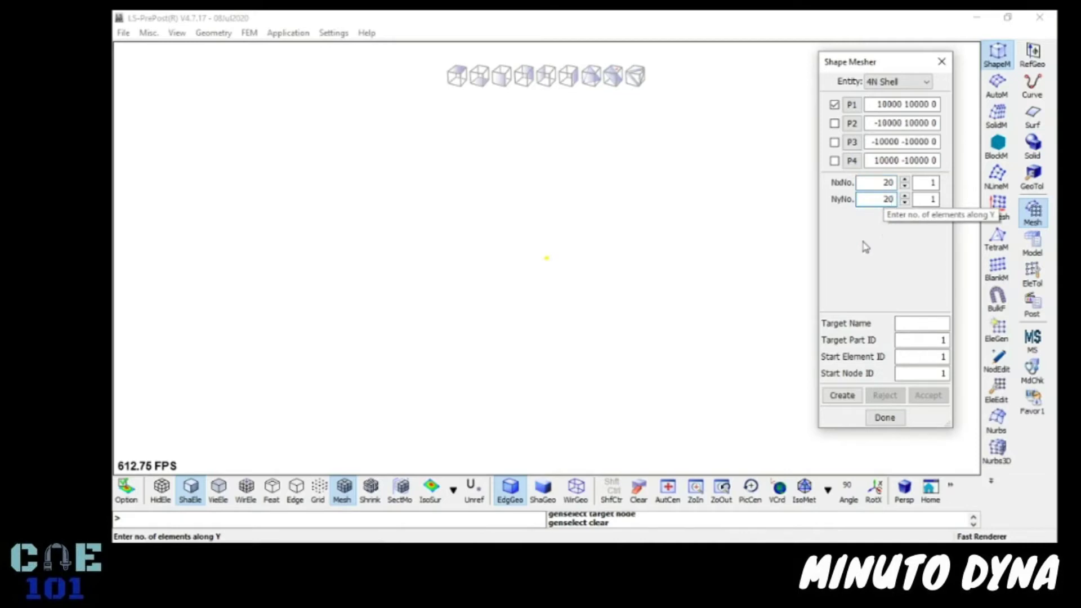
# Name the target part "placa", then create and accept the shell mesh
pyautogui.click(910, 324)
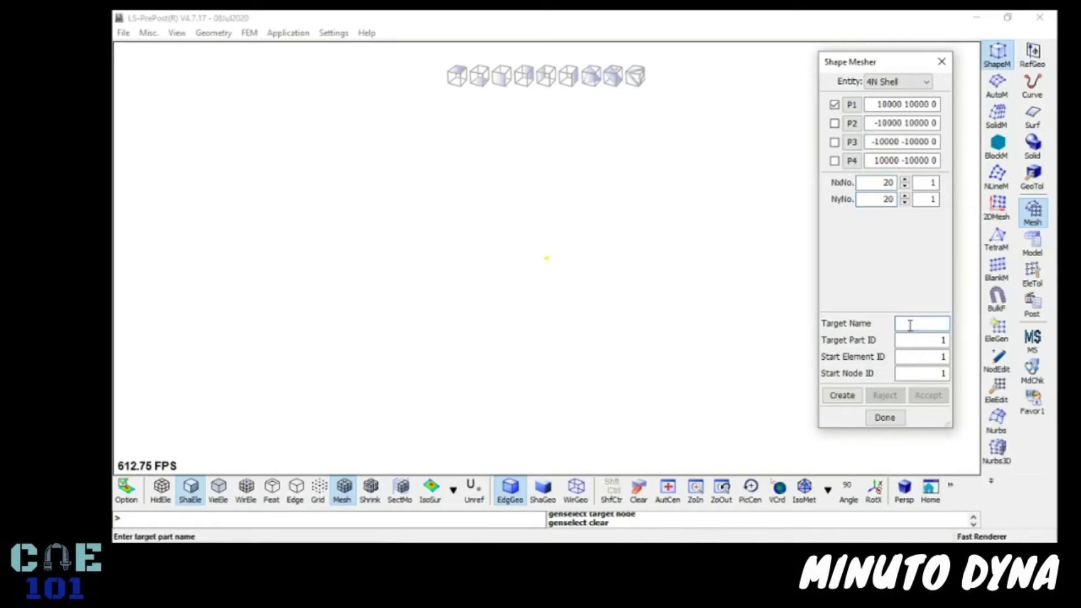
pyautogui.write('placa')
pyautogui.click(842, 395)
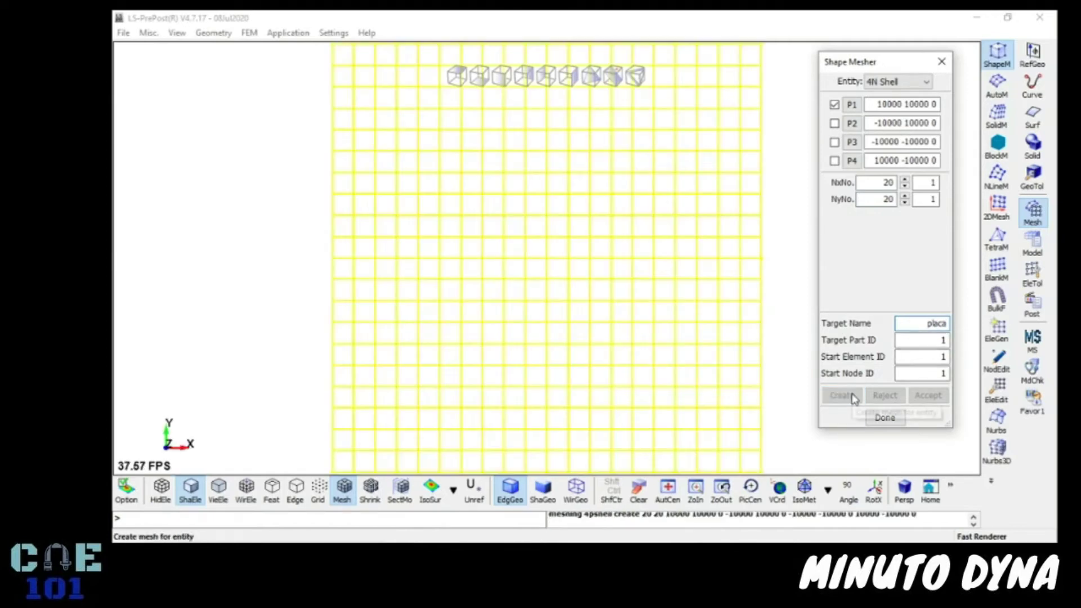
pyautogui.scroll(-5, 731, 286)
pyautogui.keyDown('shift'); pyautogui.moveTo(668, 223); pyautogui.dragTo(703, 167); pyautogui.keyUp('shift')
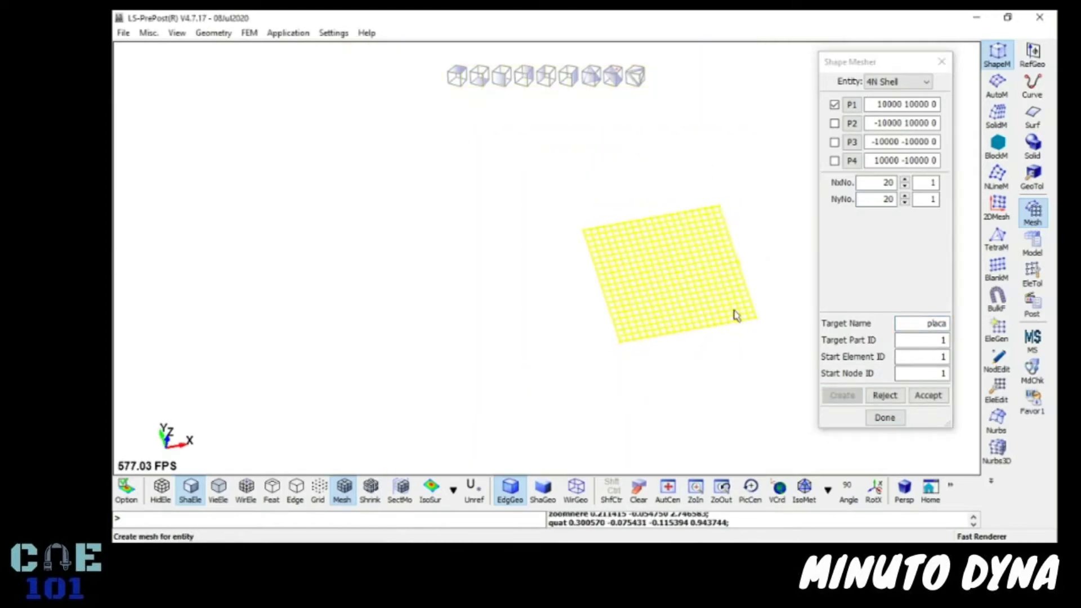
pyautogui.keyDown('shift'); pyautogui.moveTo(736, 313); pyautogui.dragTo(732, 349); pyautogui.keyUp('shift')
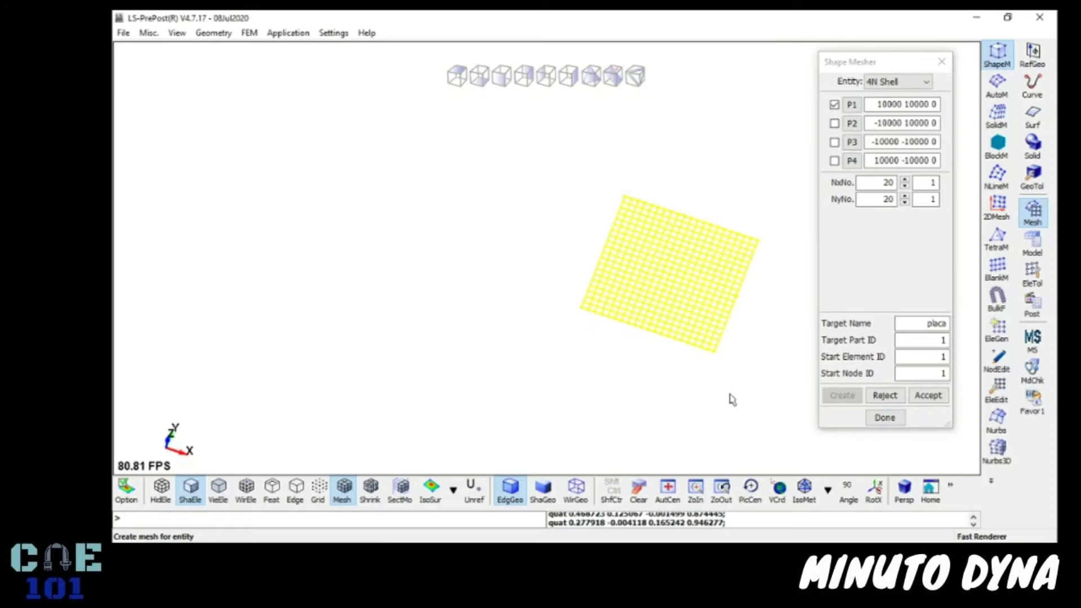
pyautogui.click(927, 395)
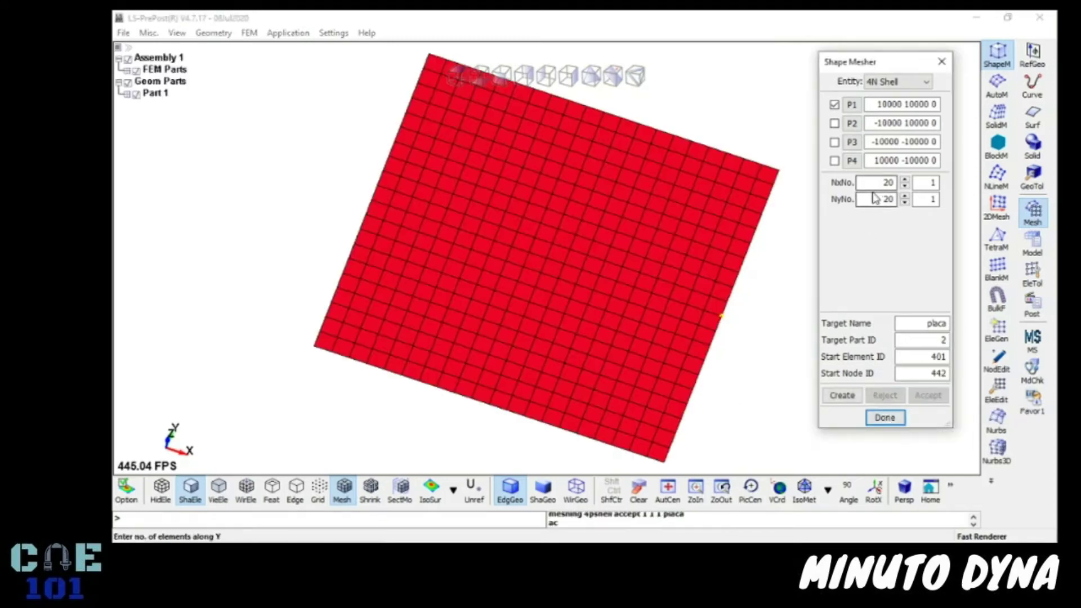
# Set up a Sphere Solid entity with a radius of 4000 and a center Z coordinate of 5000
pyautogui.click(913, 85)
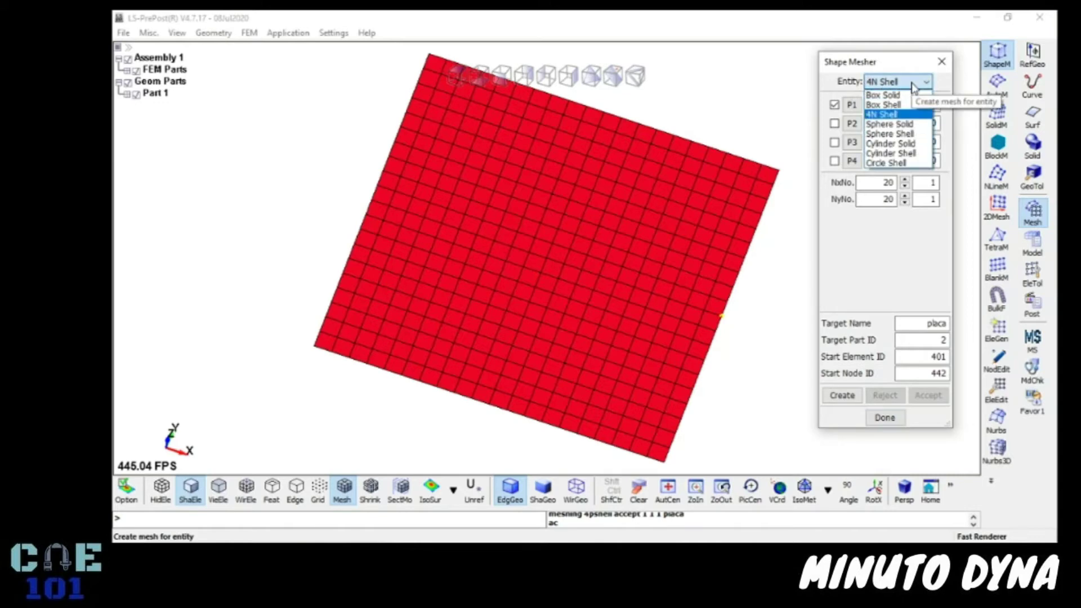
pyautogui.click(890, 124)
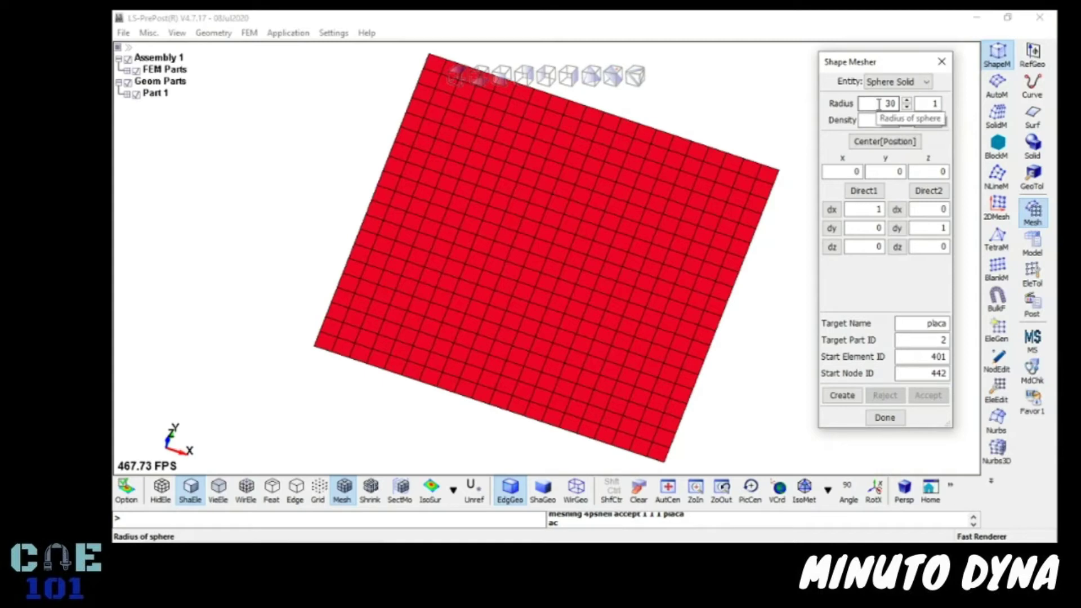
pyautogui.doubleClick(878, 104)
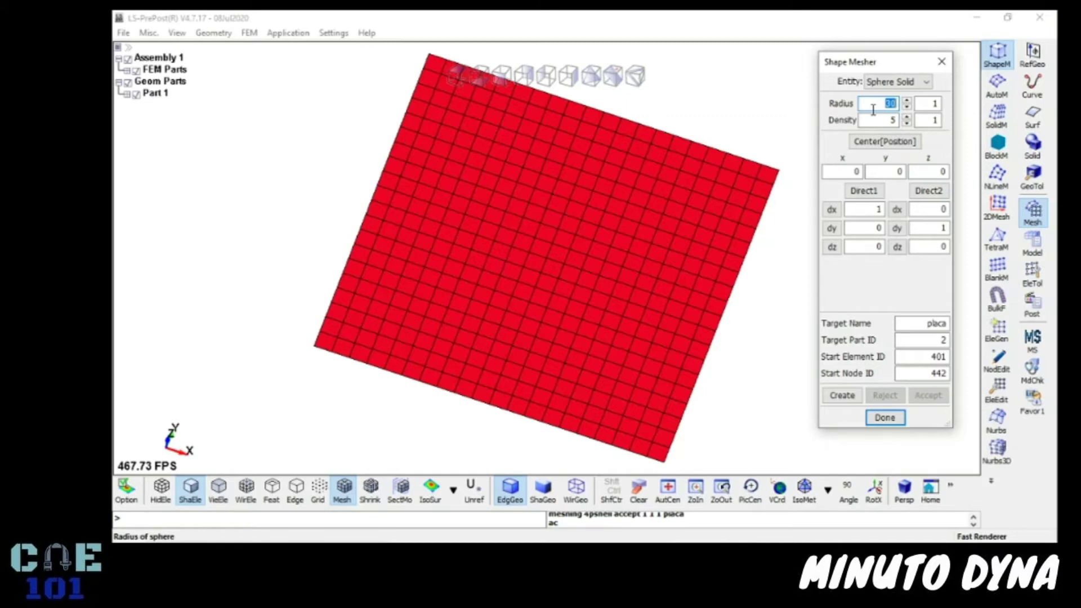
pyautogui.write('4000')
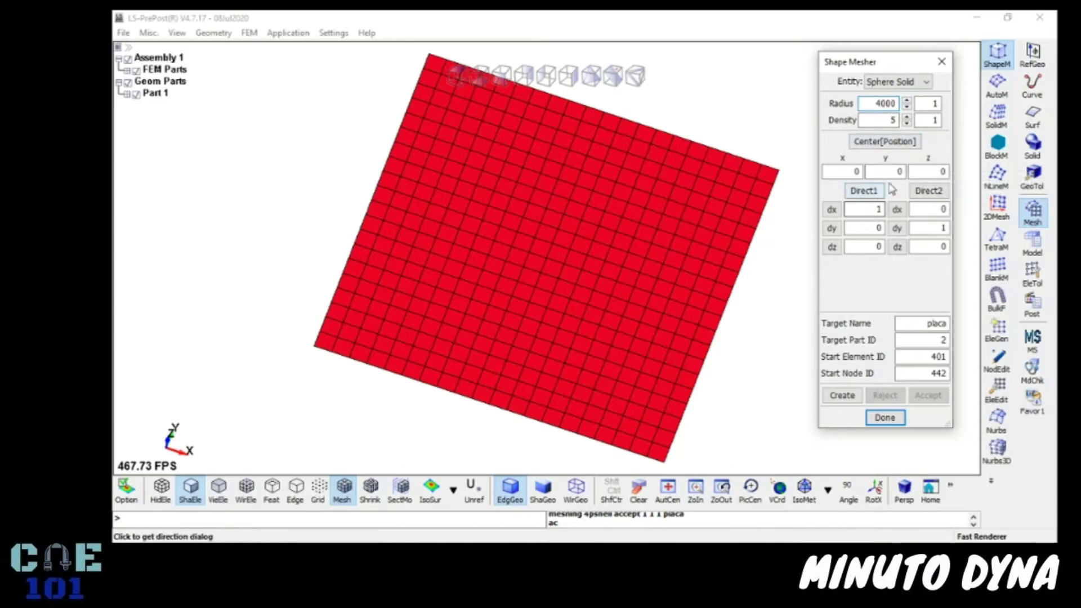
pyautogui.doubleClick(942, 172)
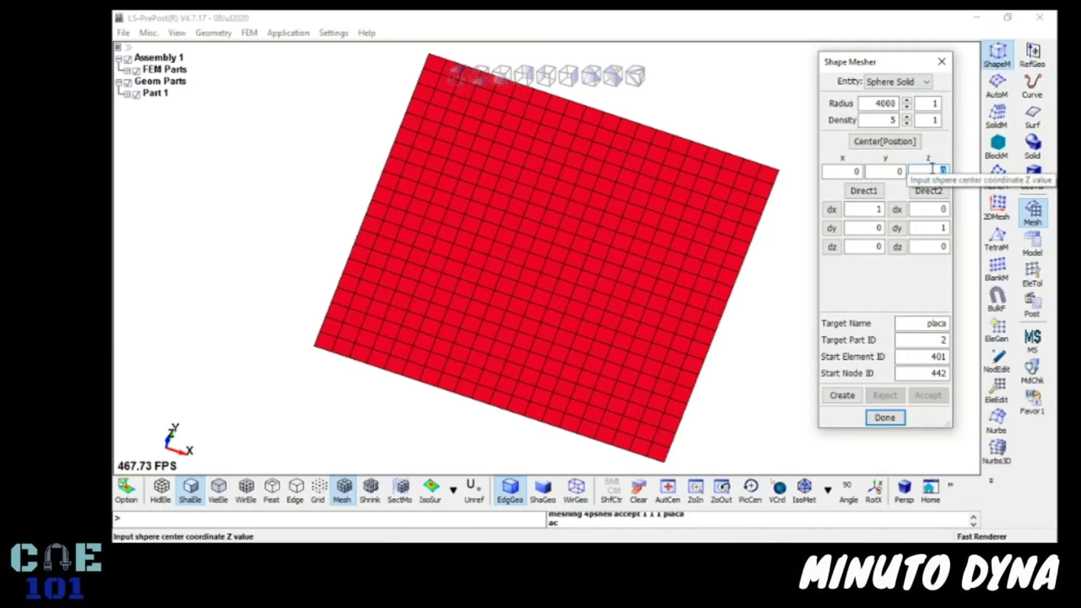
pyautogui.write('5000')
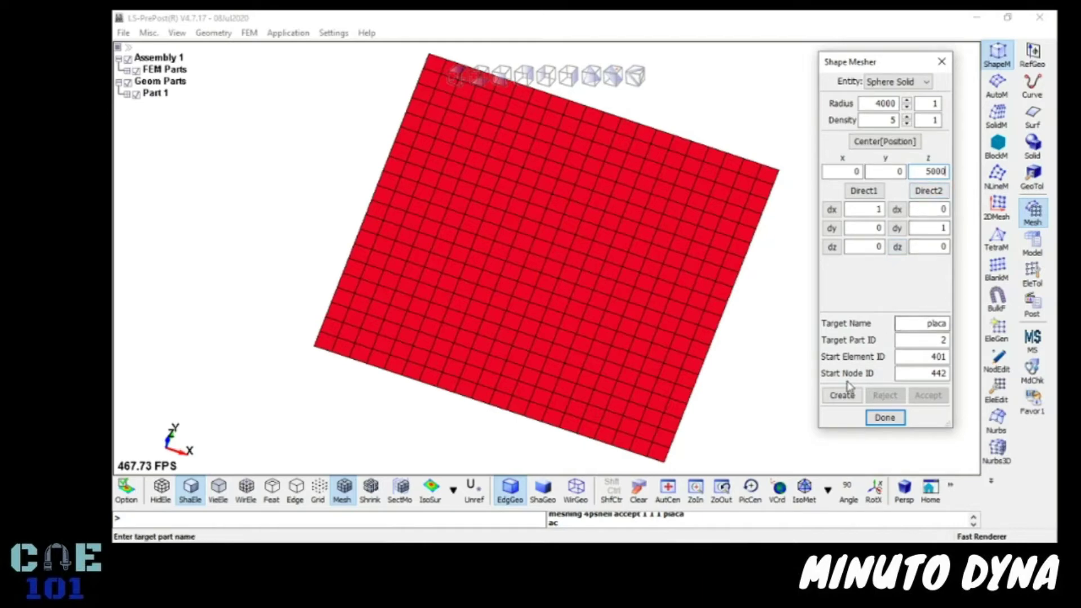
# Name the target part "esfera", create and accept the solid sphere mesh, and finish the Shape Mesher
pyautogui.doubleClick(946, 323)
pyautogui.write('esfera')
pyautogui.click(829, 390)
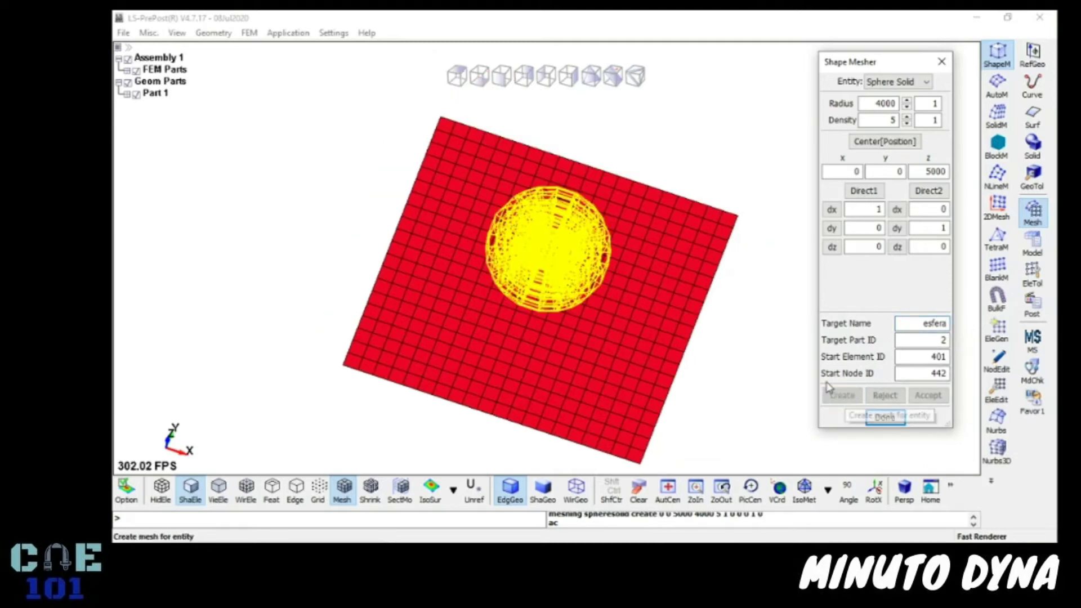
pyautogui.keyDown('ctrl'); pyautogui.moveTo(726, 321); pyautogui.dragTo(748, 357); pyautogui.keyUp('ctrl')
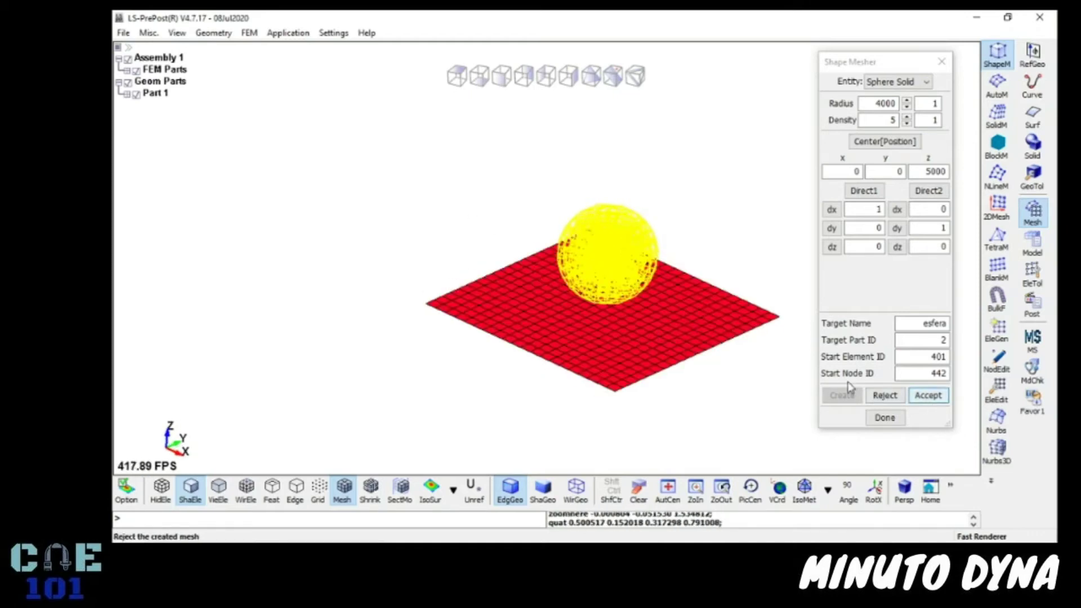
pyautogui.click(927, 395)
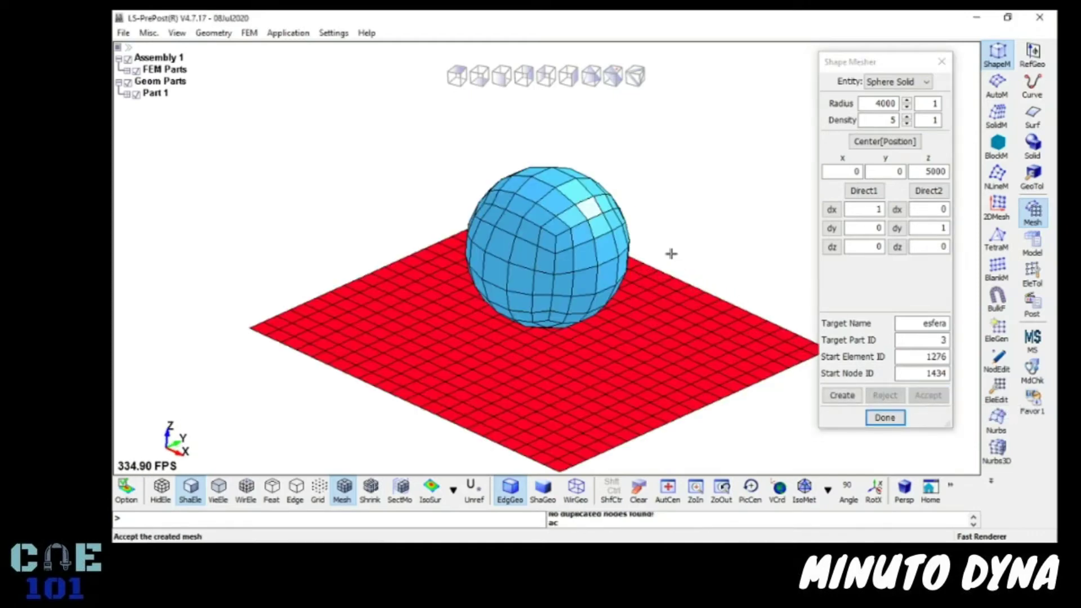
pyautogui.moveTo(670, 253)
pyautogui.keyDown('ctrl'); pyautogui.mouseDown()
pyautogui.moveTo(663, 248)
pyautogui.moveTo(574, 336)
pyautogui.moveTo(650, 298)
pyautogui.moveTo(777, 316)
pyautogui.mouseUp(); pyautogui.keyUp('ctrl')
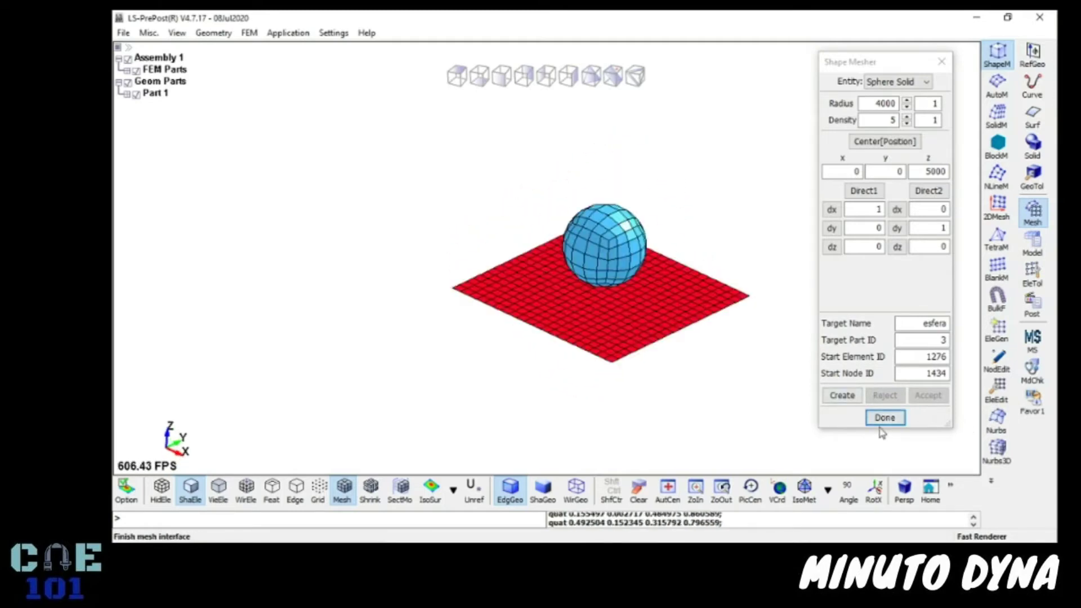
pyautogui.click(884, 418)
# Examine the sphere's position over the plate from oblique, top and side views
pyautogui.moveTo(714, 325)
pyautogui.keyDown('shift'); pyautogui.mouseDown()
pyautogui.moveTo(736, 220)
pyautogui.moveTo(589, 190)
pyautogui.moveTo(661, 326)
pyautogui.moveTo(663, 352)
pyautogui.mouseUp(); pyautogui.keyUp('shift')
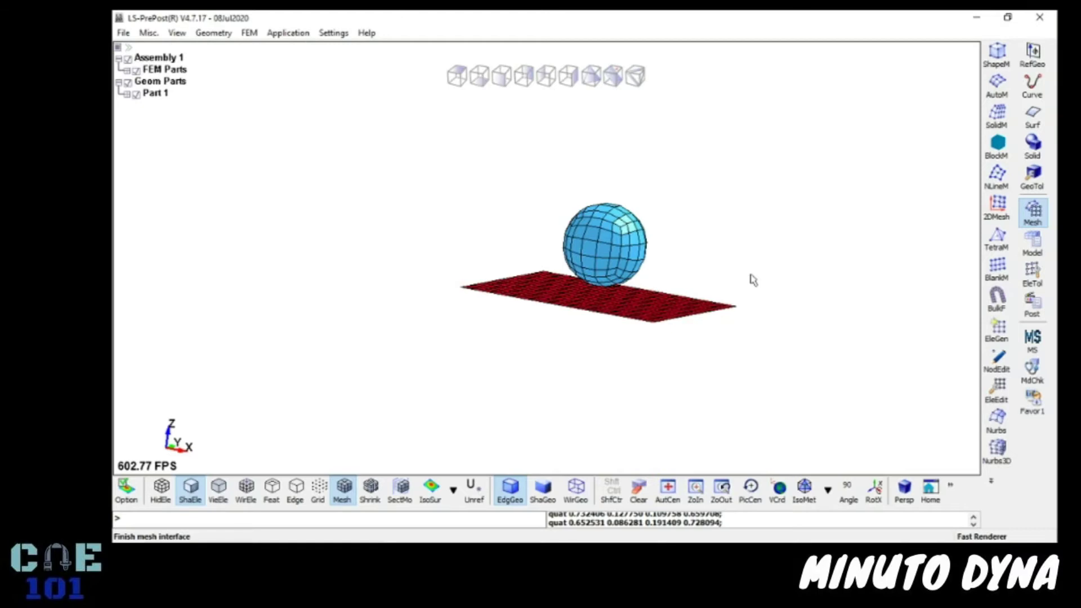
pyautogui.keyDown('shift'); pyautogui.moveTo(660, 372); pyautogui.dragTo(726, 272); pyautogui.keyUp('shift')
pyautogui.keyDown('shift'); pyautogui.moveTo(573, 231); pyautogui.dragTo(580, 206); pyautogui.keyUp('shift')
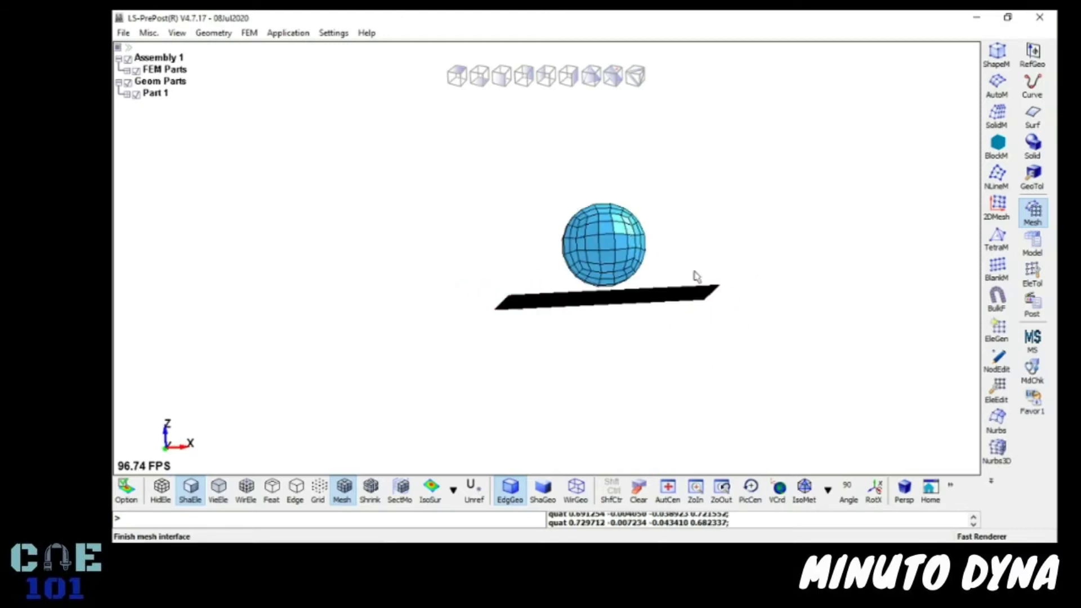
pyautogui.keyDown('shift'); pyautogui.moveTo(696, 274); pyautogui.dragTo(657, 306); pyautogui.keyUp('shift')
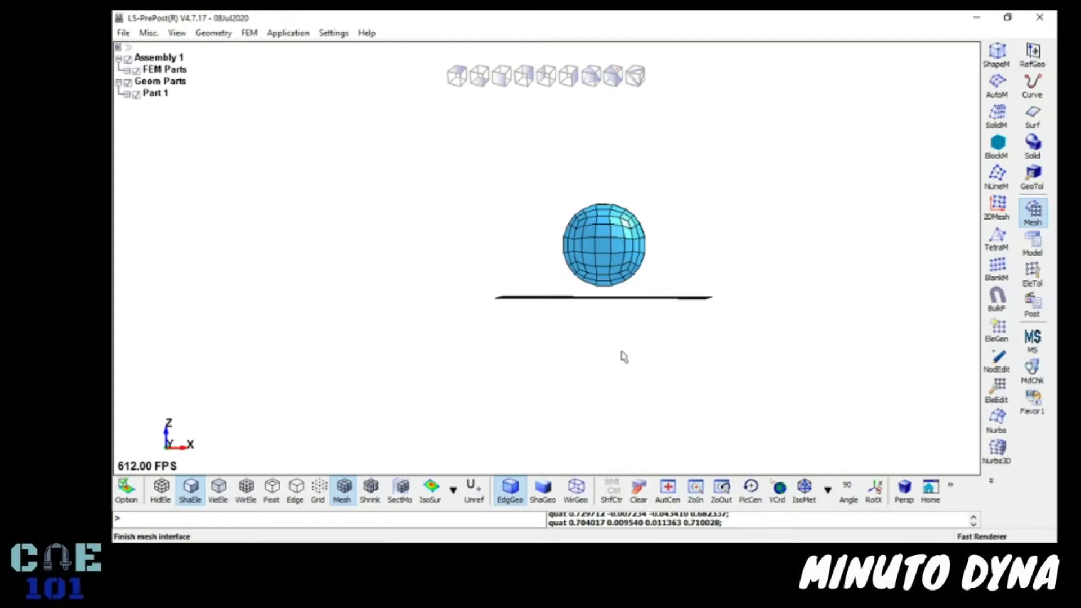
pyautogui.click(457, 83)
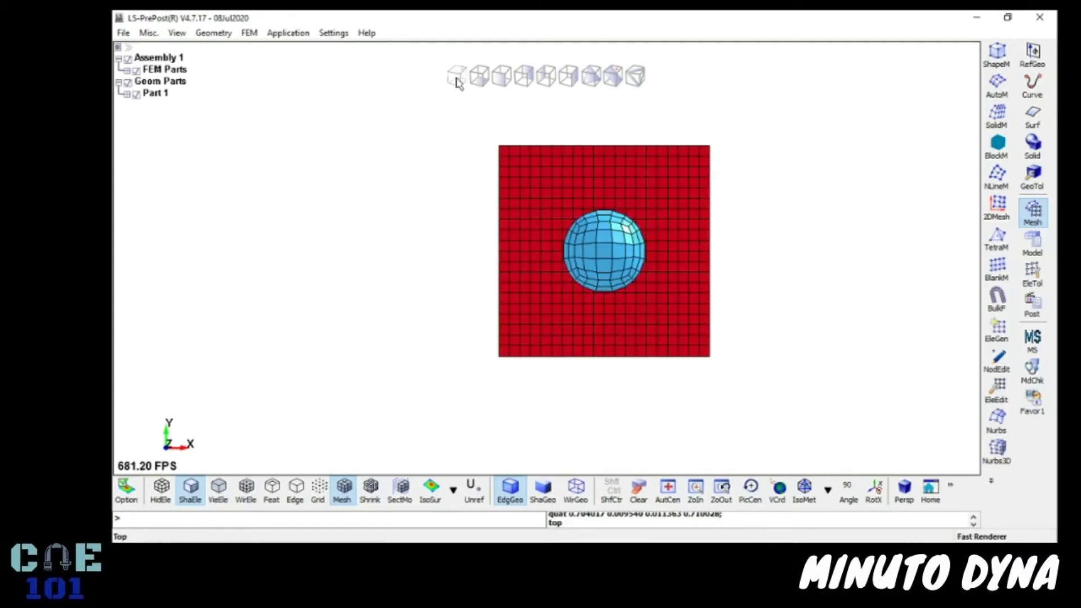
pyautogui.click(501, 77)
pyautogui.scroll(2, 619, 272)
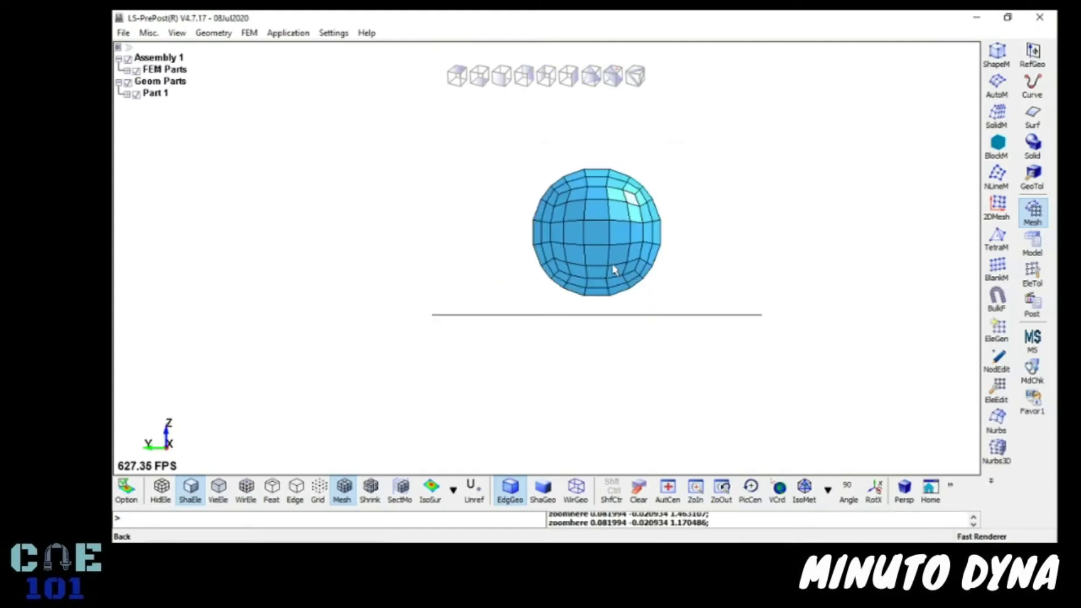
# Set up a Scale transform in the XYZ direction and select the sphere's nodes by part
pyautogui.click(1034, 271)
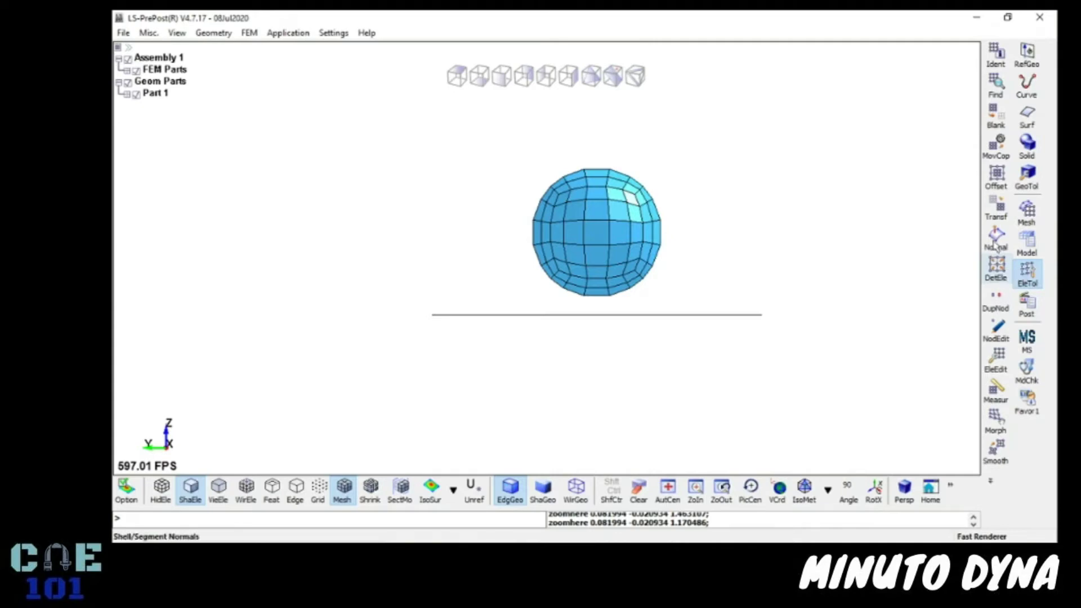
pyautogui.click(993, 209)
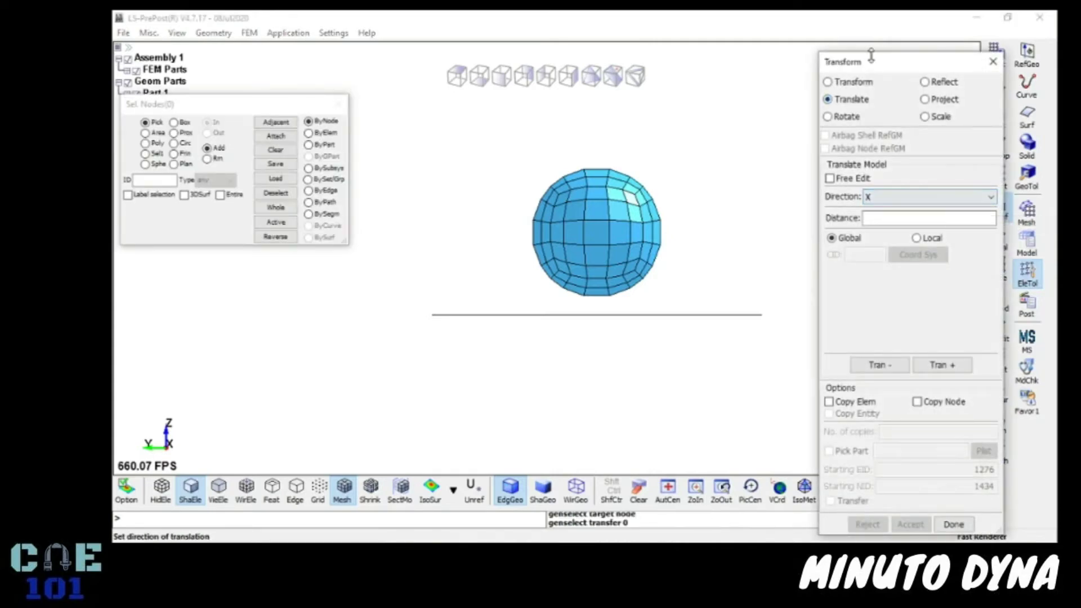
pyautogui.moveTo(870, 54); pyautogui.dragTo(840, 38)
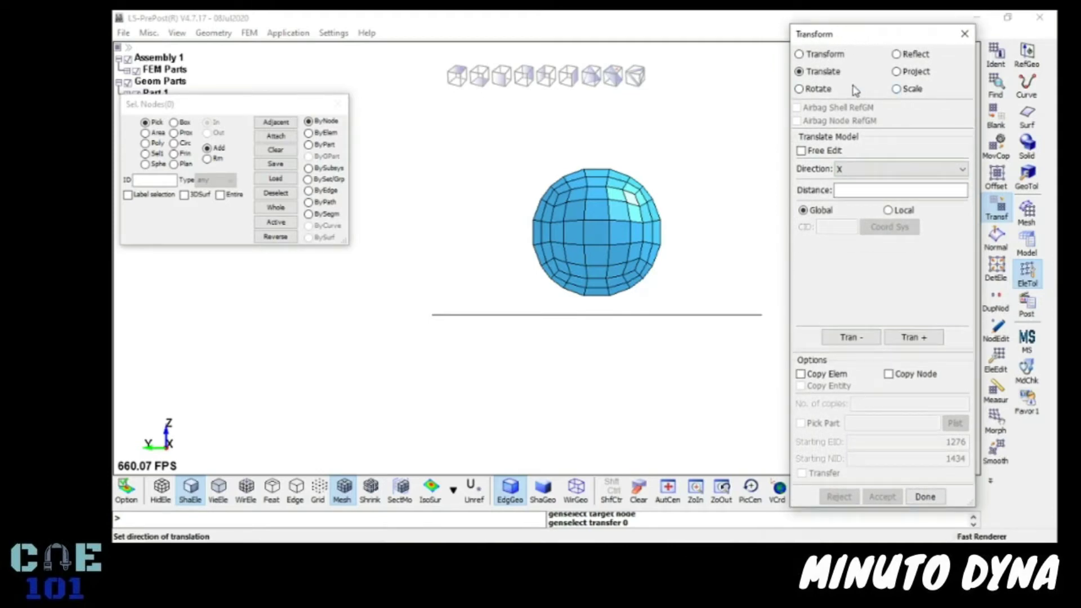
pyautogui.click(896, 90)
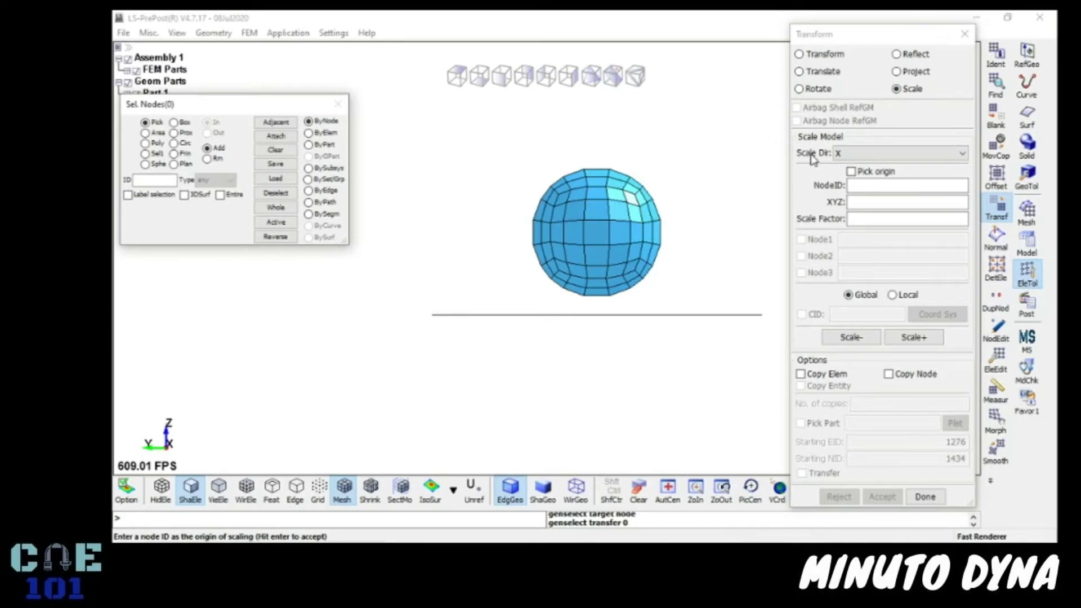
pyautogui.click(893, 153)
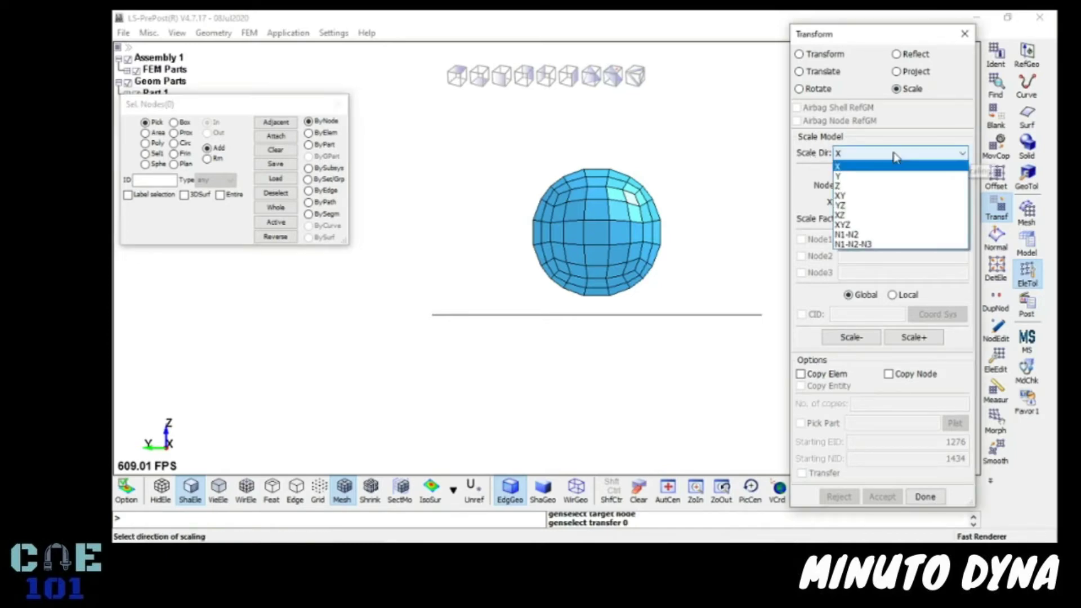
pyautogui.click(871, 225)
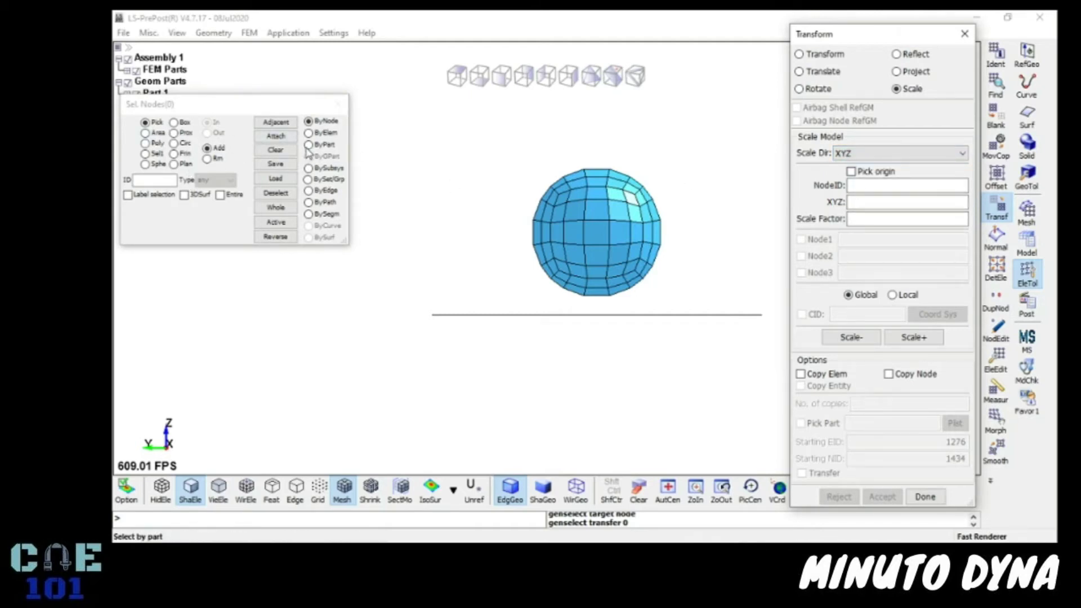
pyautogui.moveTo(180, 108); pyautogui.dragTo(210, 119)
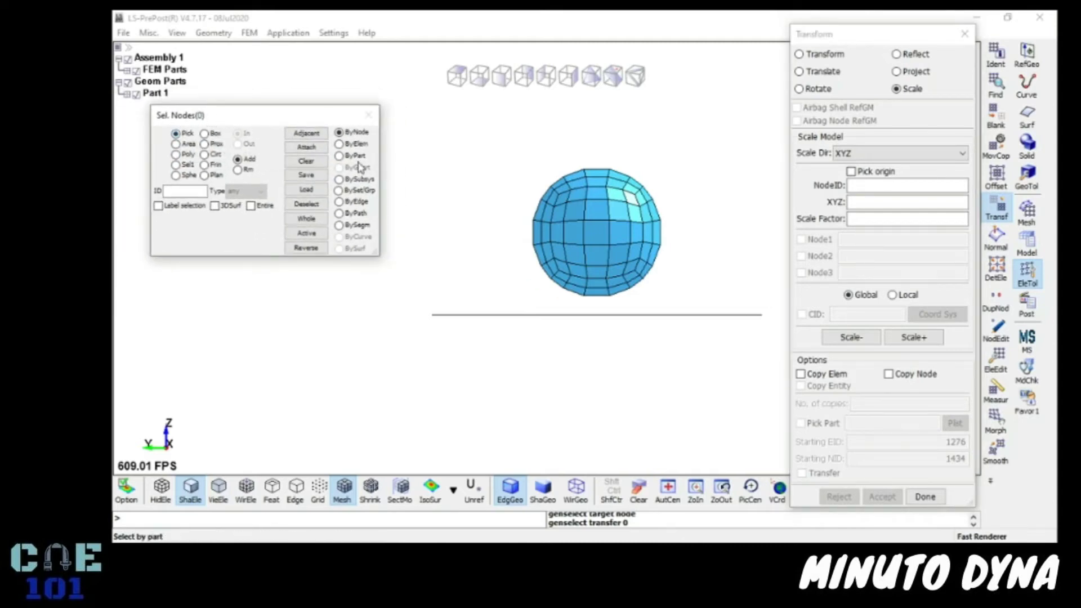
pyautogui.click(339, 156)
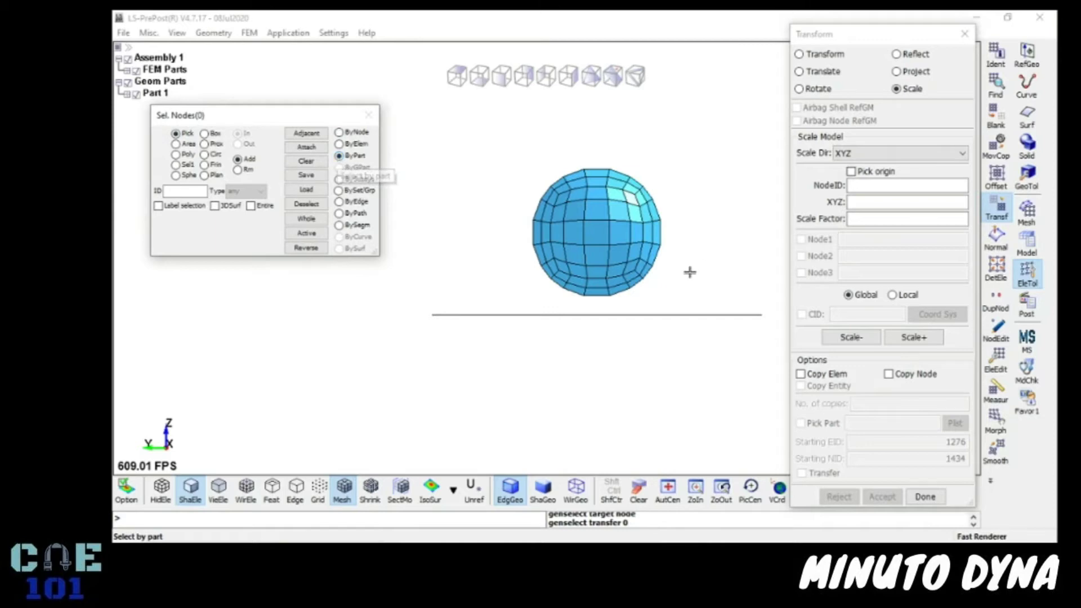
pyautogui.click(600, 241)
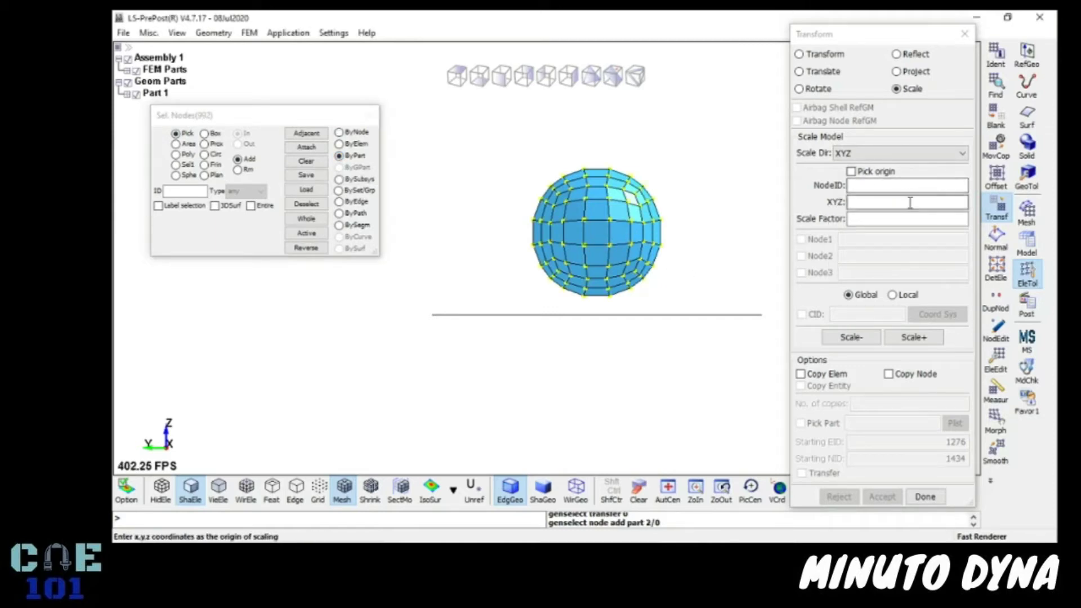
# Set the scale factor to 0.5 and the scaling origin to 0 0 5000
pyautogui.click(915, 221)
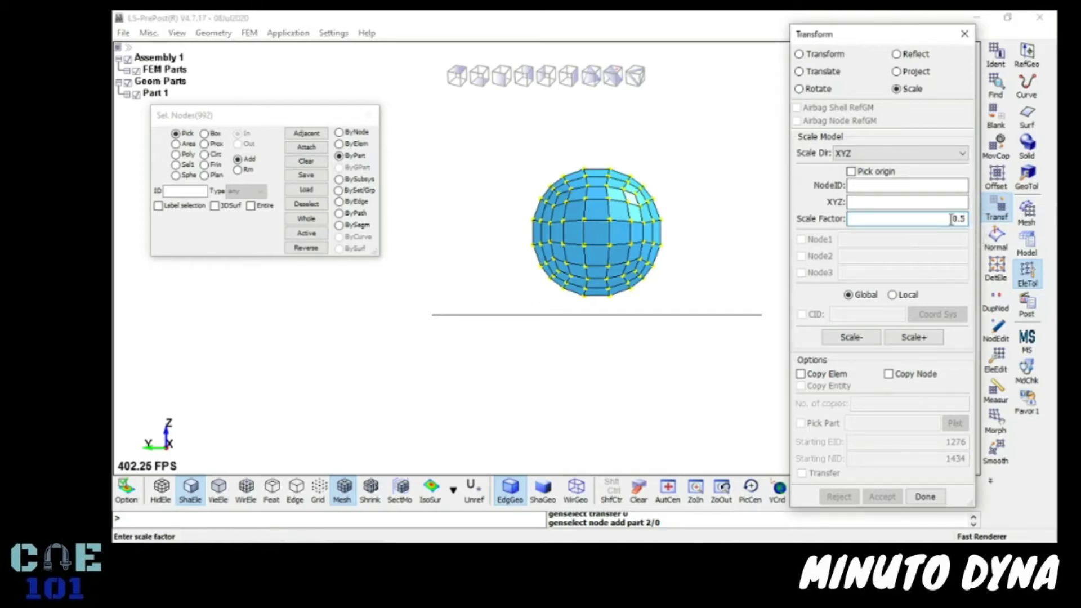
pyautogui.click(934, 204)
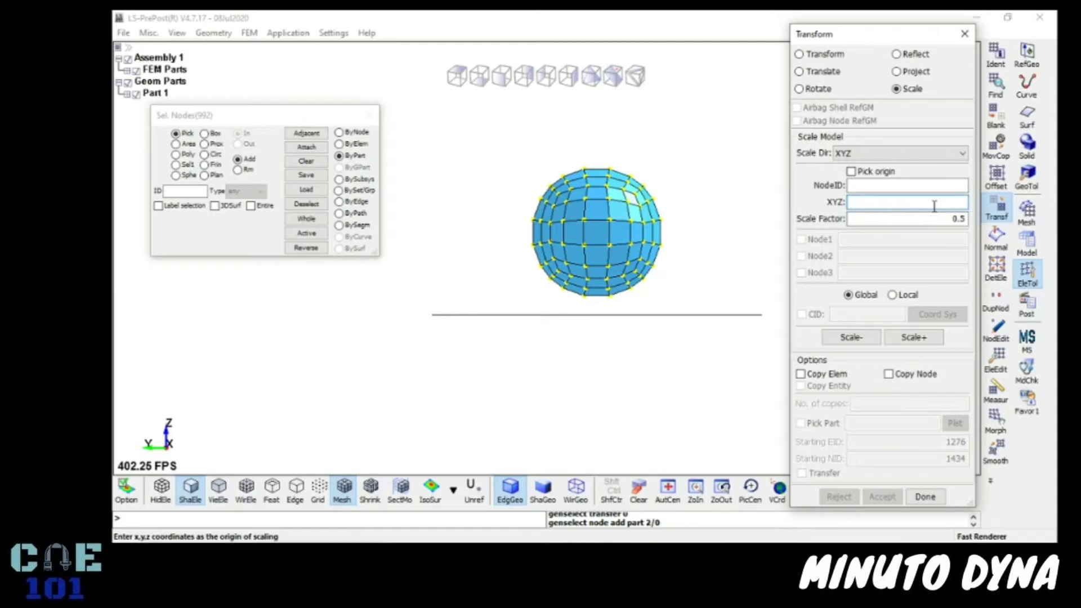
pyautogui.write('0 0 5000')
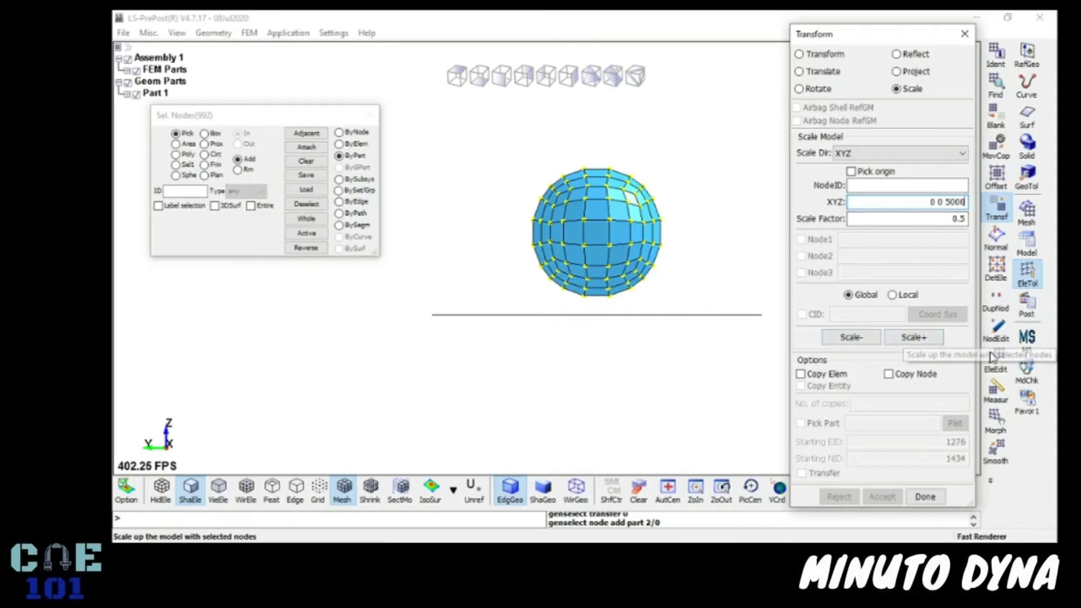
# Scale the sphere to half its size, accept the operation and finish the Transform
pyautogui.click(915, 339)
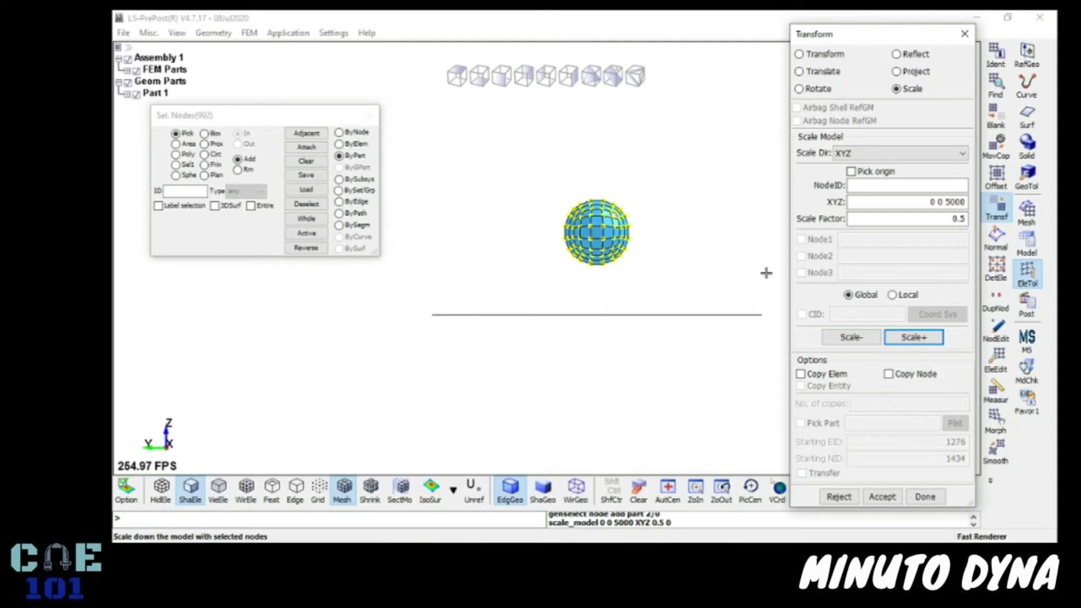
pyautogui.click(851, 337)
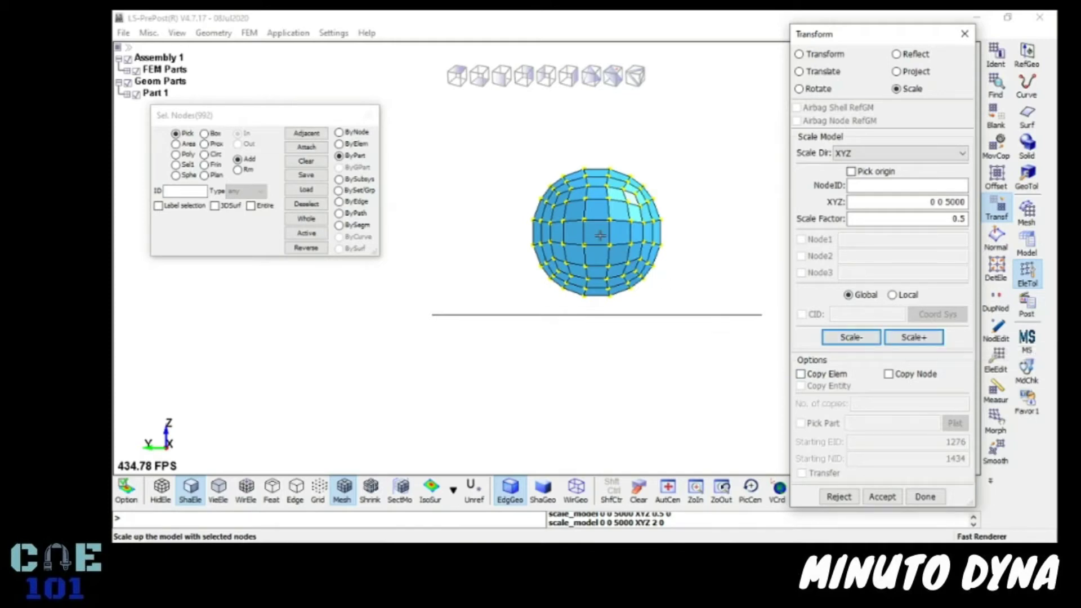
pyautogui.click(912, 338)
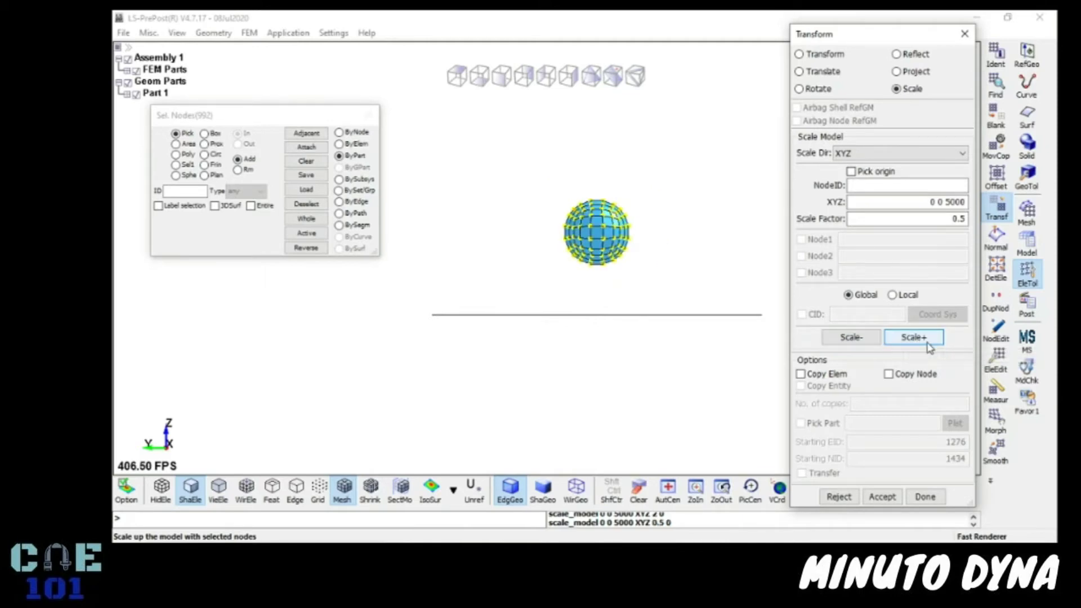
pyautogui.click(884, 501)
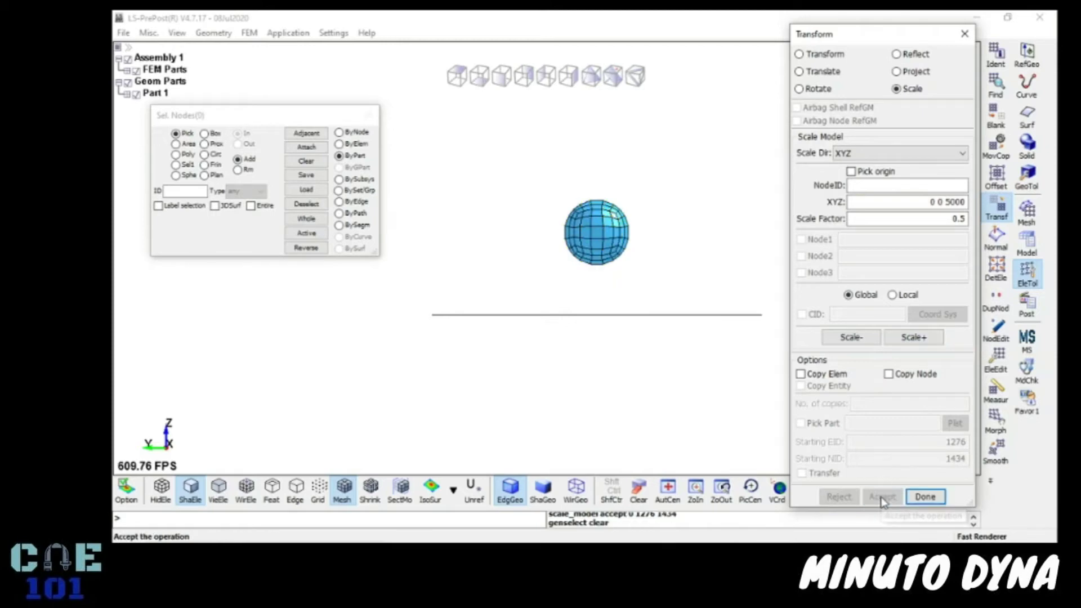
pyautogui.scroll(-2, 653, 283)
pyautogui.keyDown('shift'); pyautogui.moveTo(636, 363); pyautogui.dragTo(588, 419); pyautogui.keyUp('shift')
pyautogui.keyDown('ctrl'); pyautogui.moveTo(632, 202); pyautogui.dragTo(554, 310); pyautogui.keyUp('ctrl')
pyautogui.keyDown('ctrl'); pyautogui.moveTo(616, 256); pyautogui.dragTo(576, 237); pyautogui.keyUp('ctrl')
pyautogui.keyDown('ctrl'); pyautogui.moveTo(664, 286); pyautogui.dragTo(642, 318); pyautogui.keyUp('ctrl')
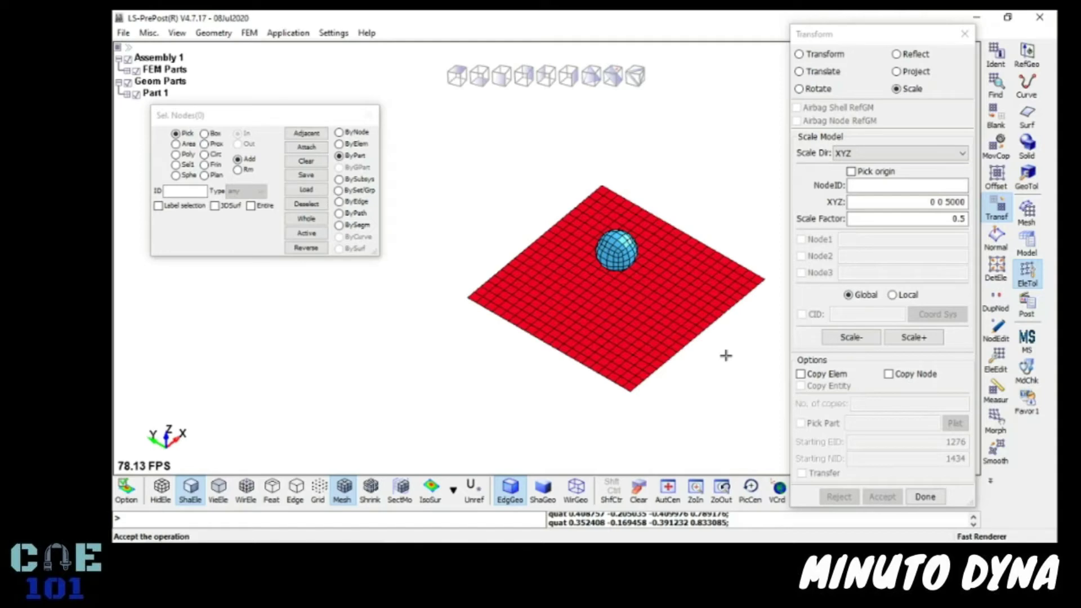
pyautogui.click(925, 496)
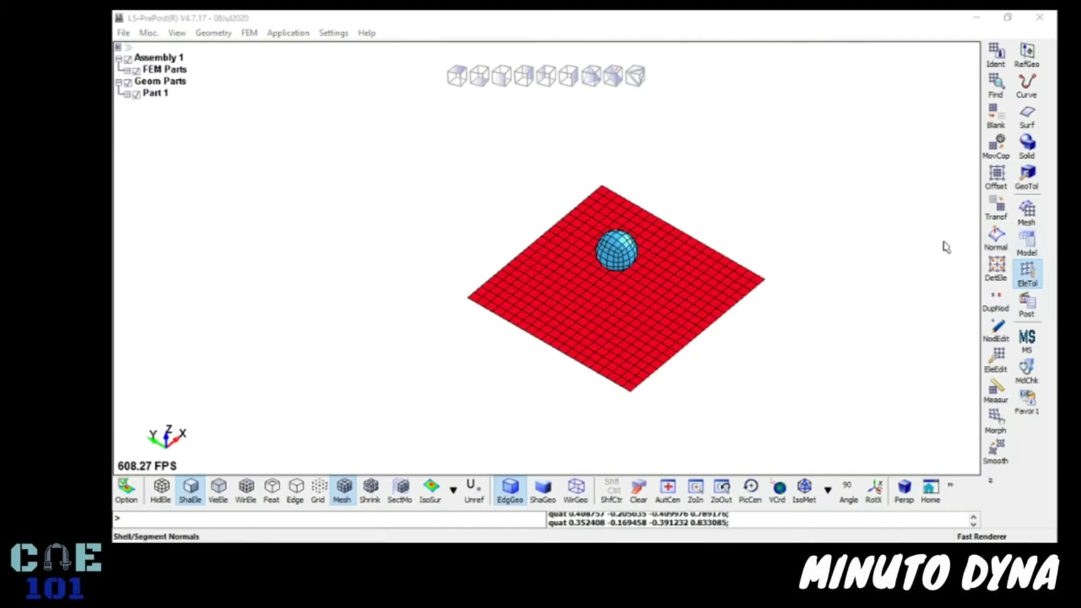
# Open the Keyword Manager for the model and list all available keywords
pyautogui.click(1030, 247)
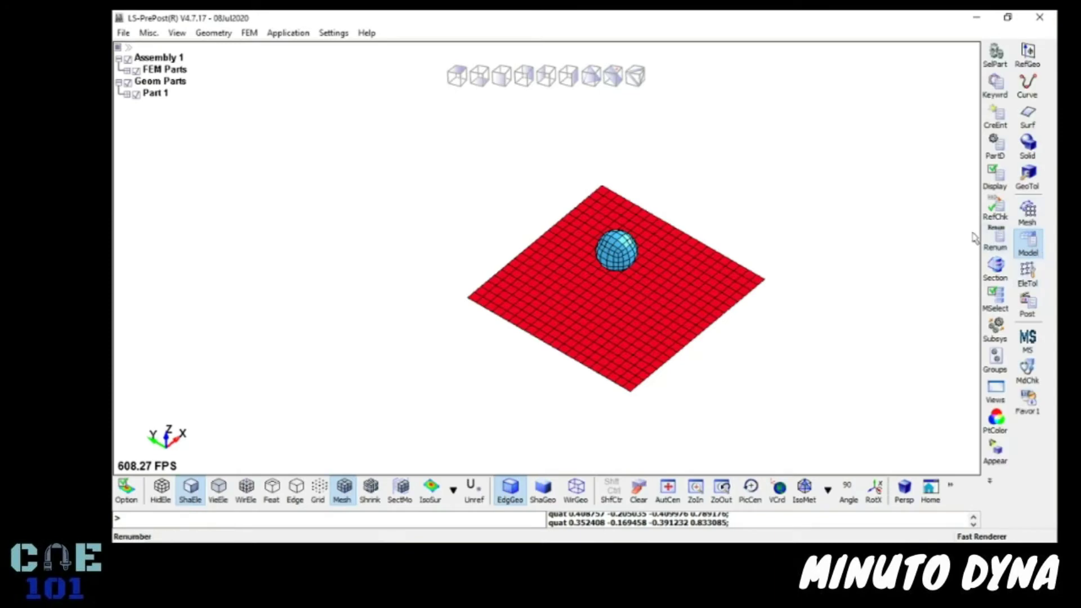
pyautogui.click(995, 85)
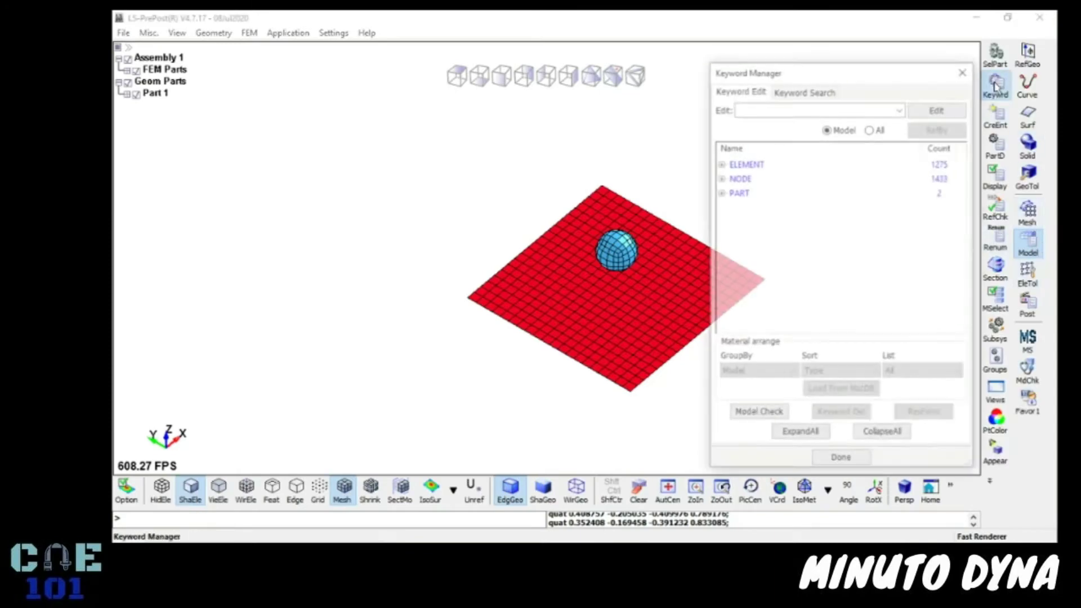
pyautogui.click(870, 129)
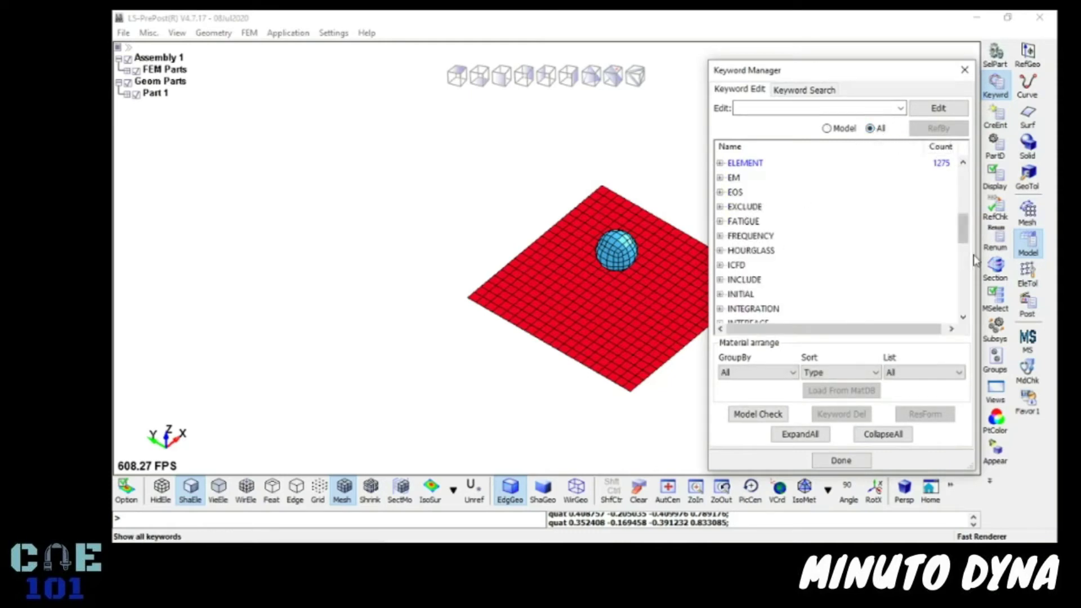
# Open the input form for the 001-ELASTIC material keyword in the MAT group
pyautogui.moveTo(963, 229); pyautogui.dragTo(960, 290)
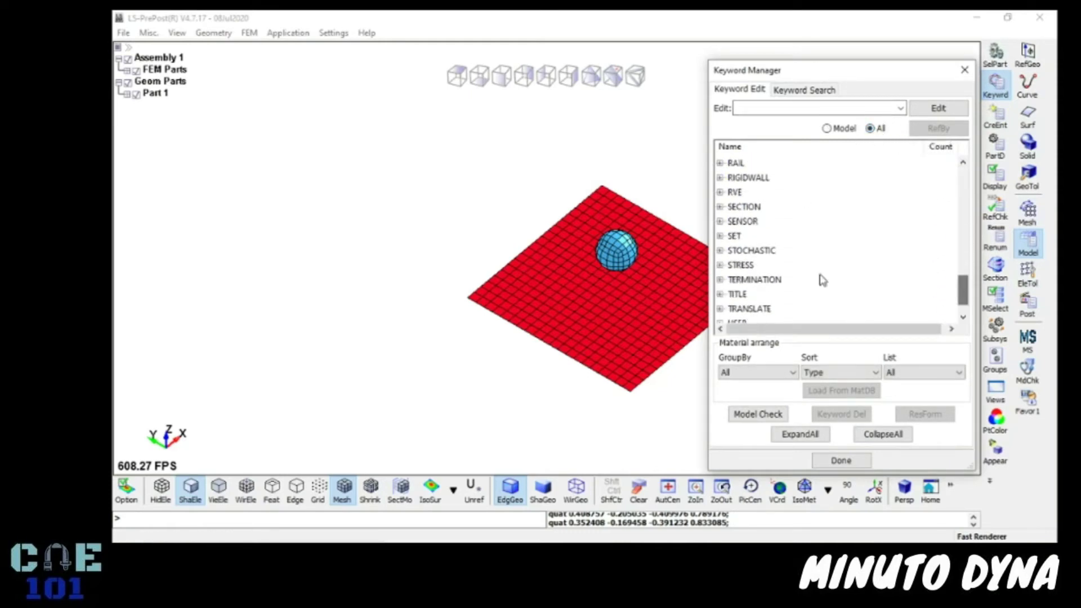
pyautogui.scroll(-1, 731, 225)
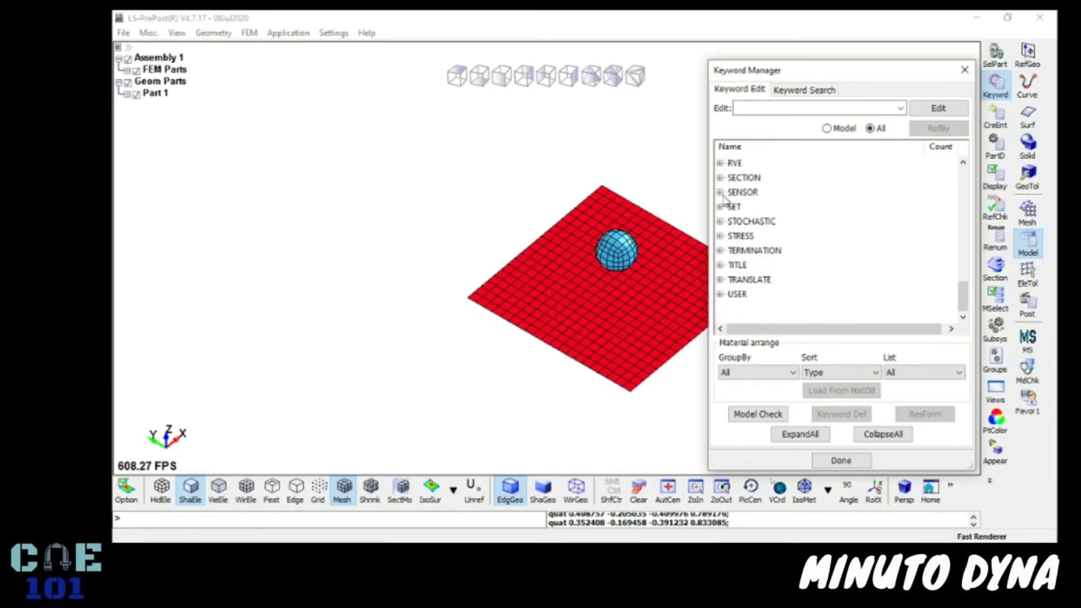
pyautogui.scroll(2, 735, 217)
pyautogui.scroll(2, 751, 241)
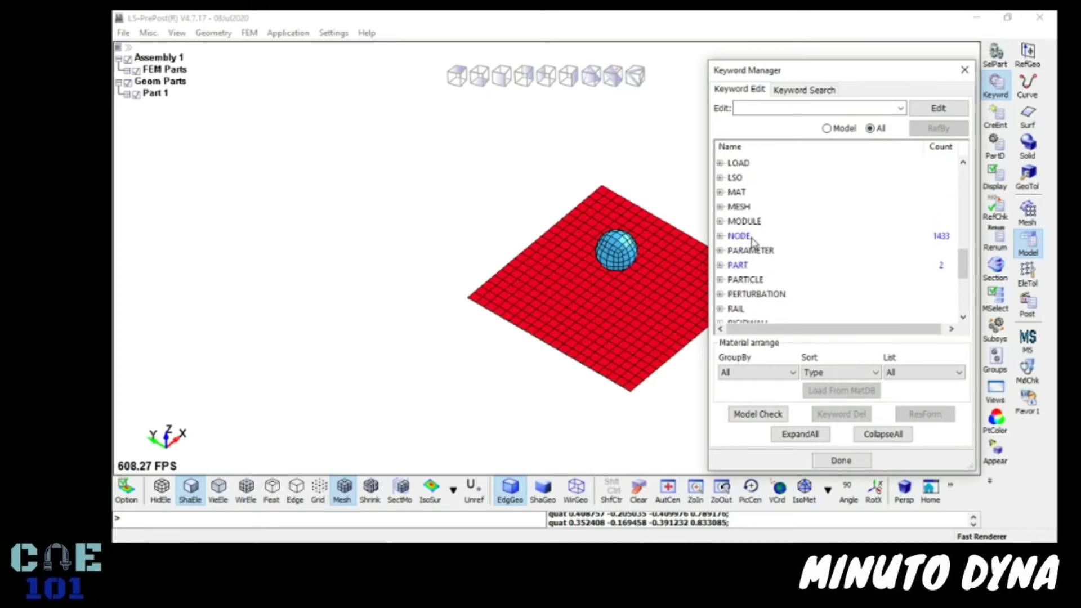
pyautogui.scroll(2, 751, 242)
pyautogui.doubleClick(736, 280)
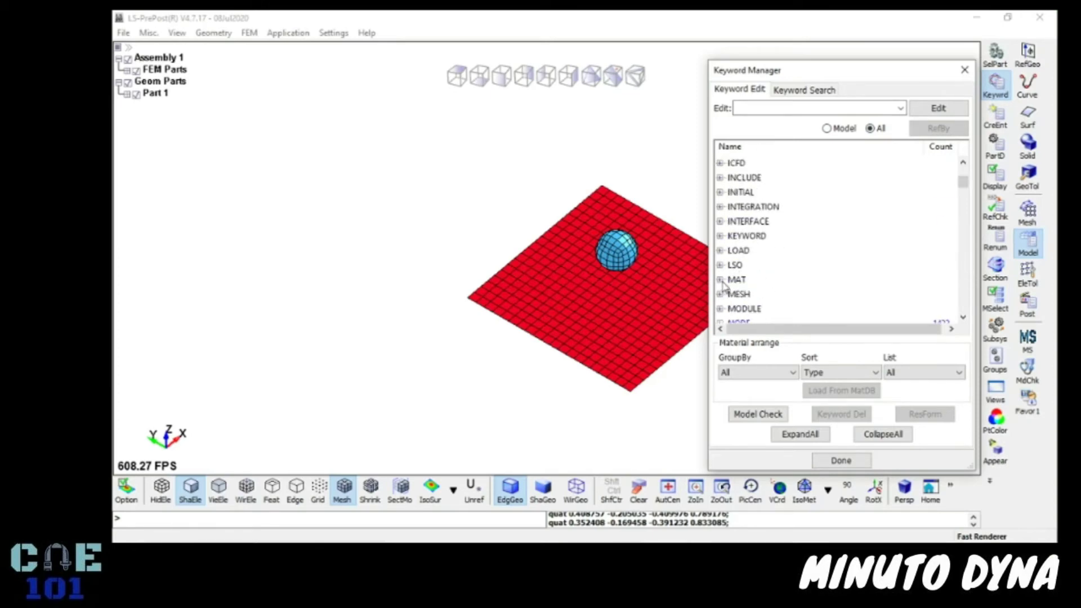
pyautogui.scroll(-5, 777, 251)
pyautogui.click(769, 237)
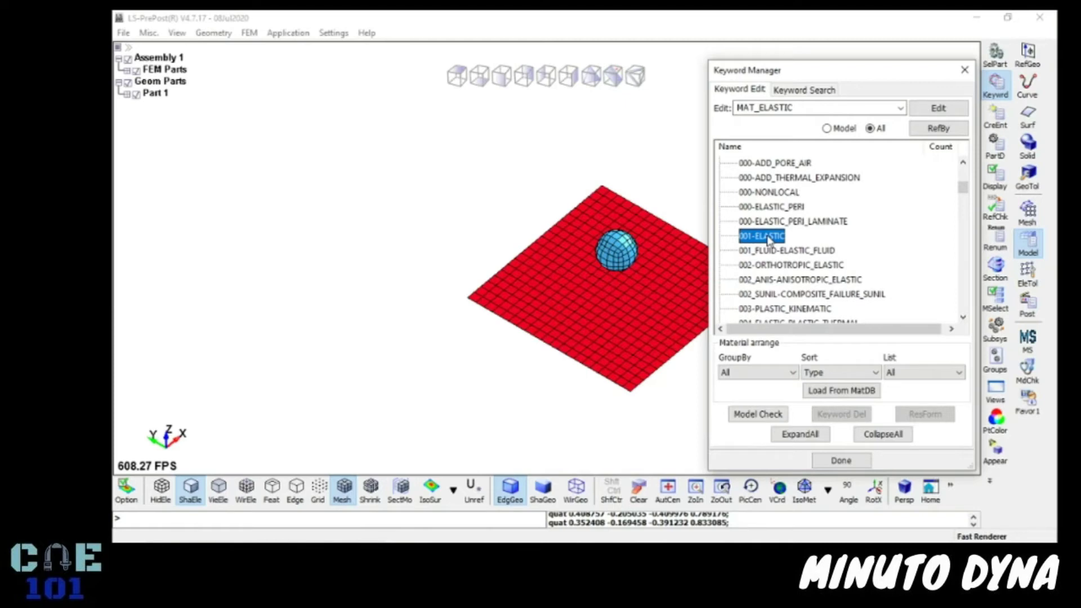
pyautogui.doubleClick(769, 237)
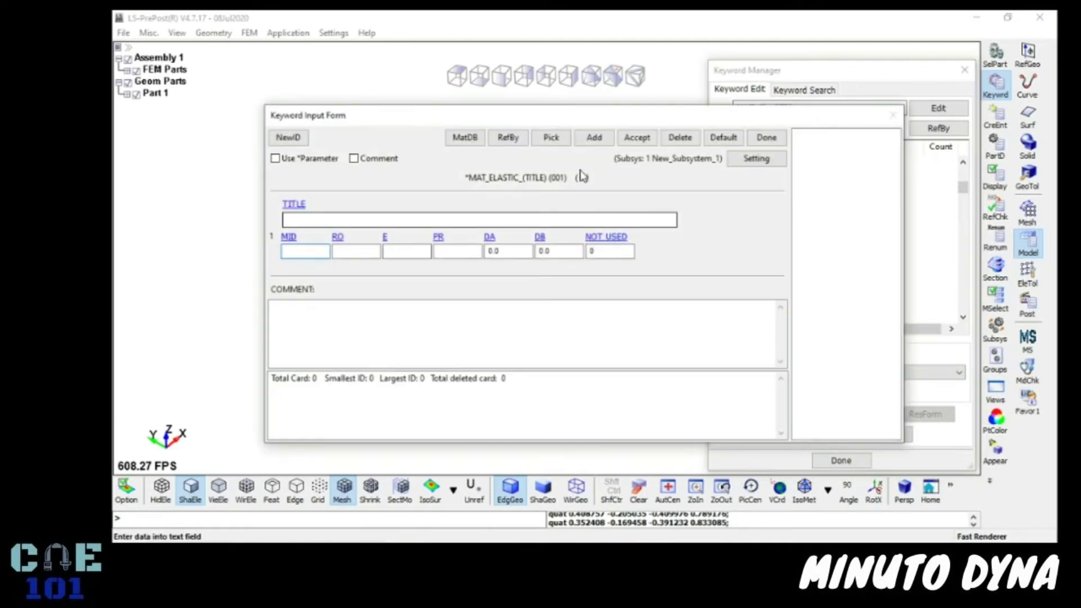
pyautogui.moveTo(596, 115); pyautogui.dragTo(650, 80)
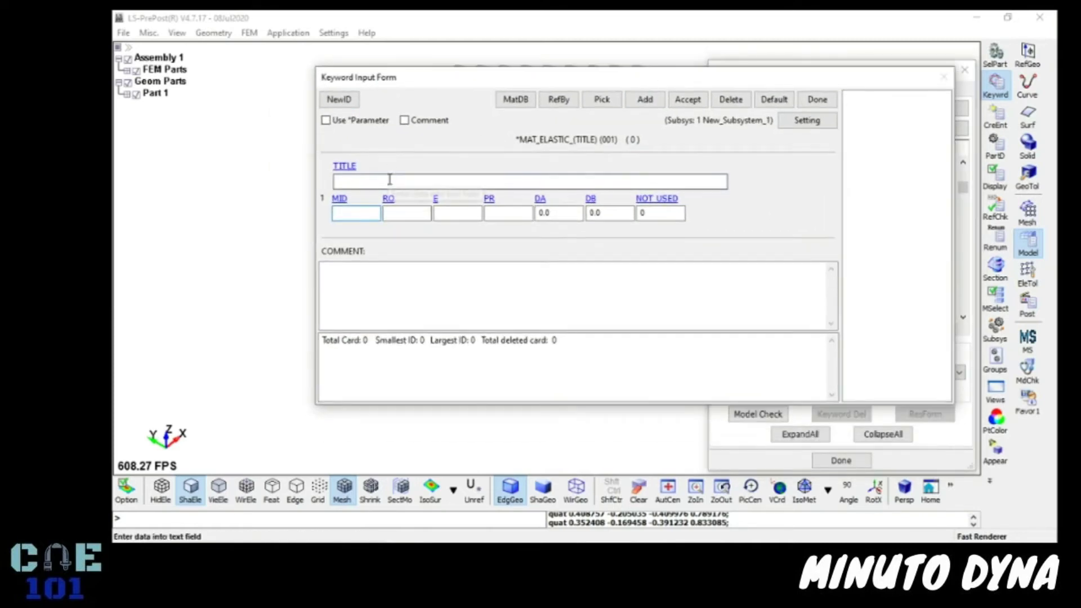
# Title the elastic material "esfera", set RO to 2.58e-9, E to 7.2e4 and PR to 0.3, and accept it
pyautogui.click(389, 180)
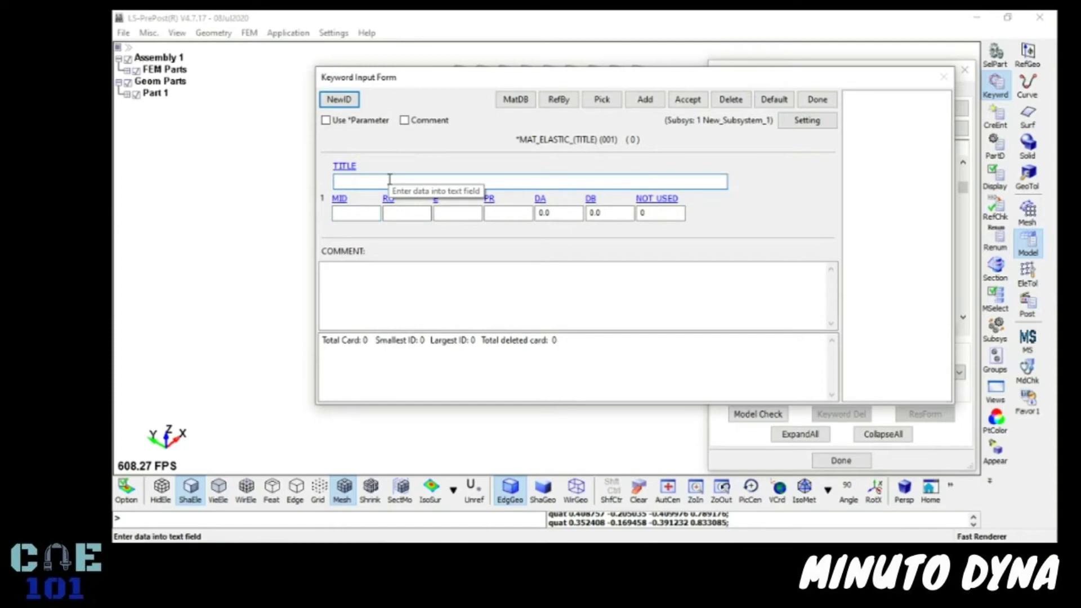
pyautogui.write('esfera')
pyautogui.click(404, 214)
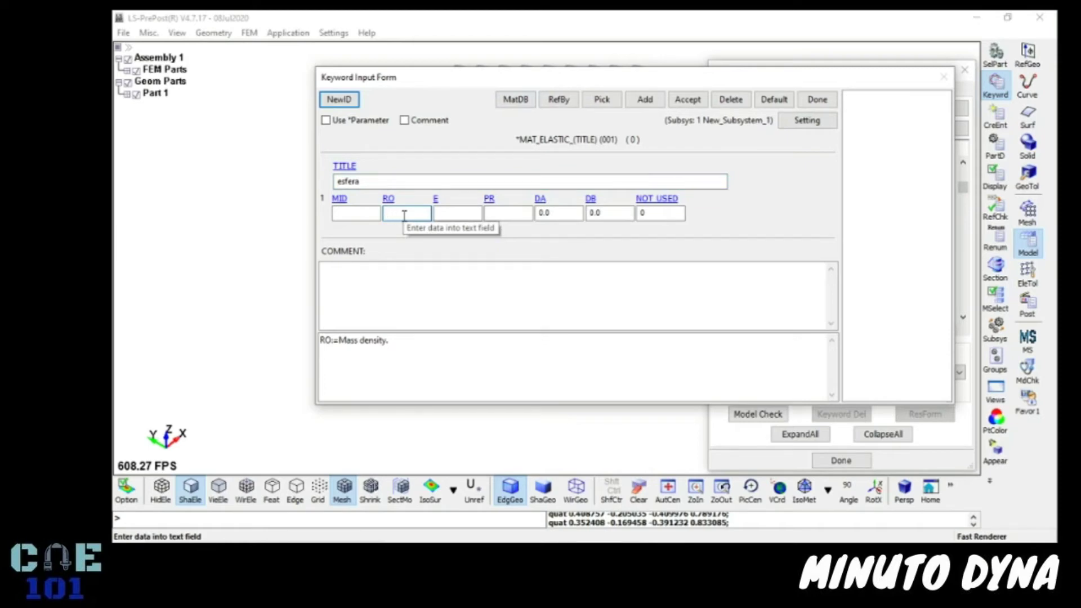
pyautogui.write('2.58e-9')
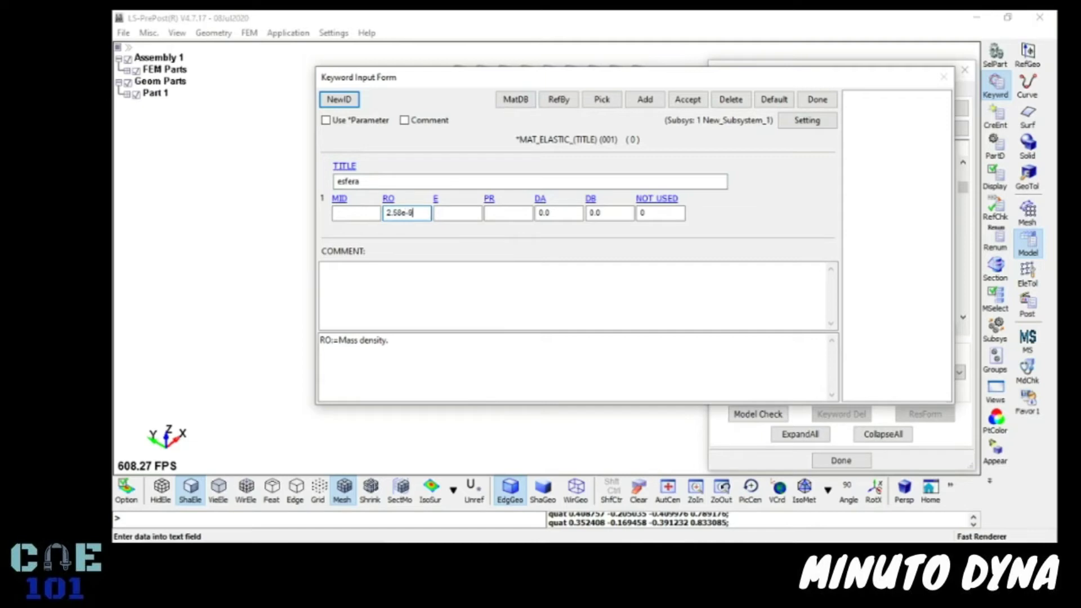
pyautogui.click(458, 212)
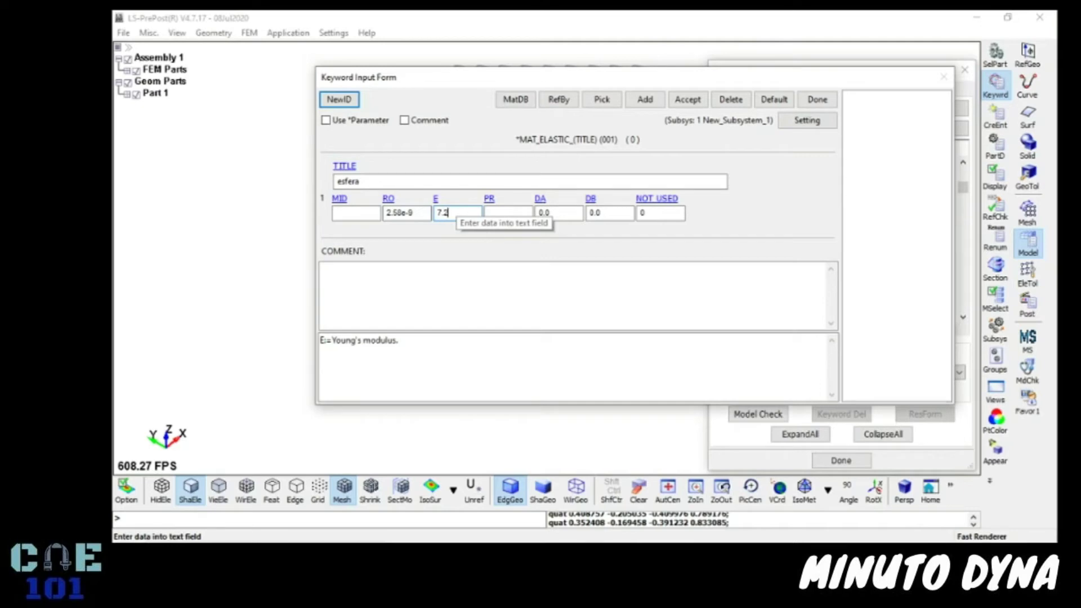
pyautogui.write('7.2e4')
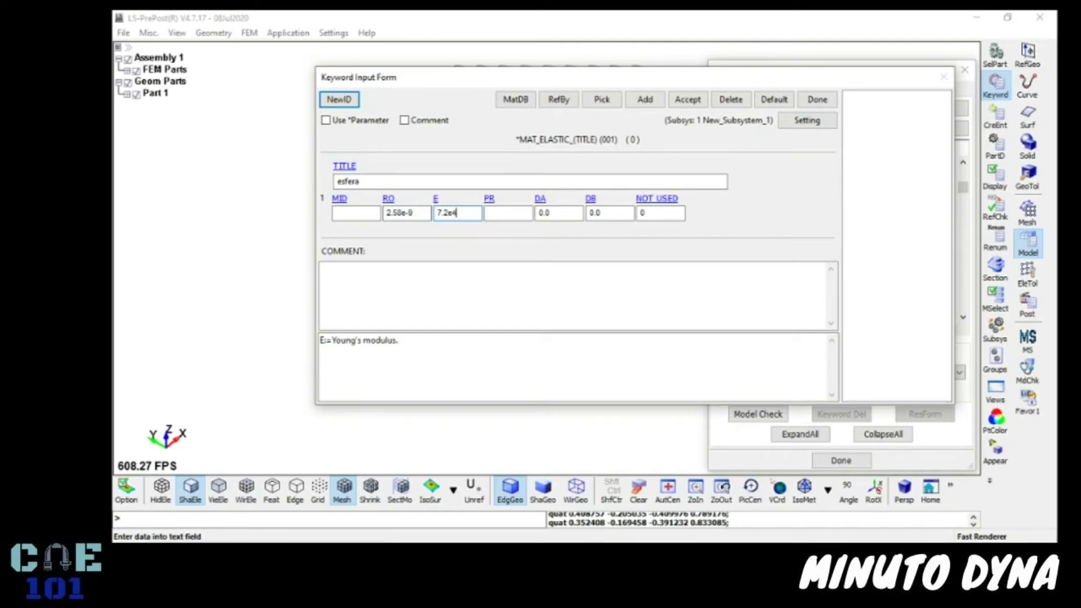
pyautogui.click(498, 213)
pyautogui.write('0.3')
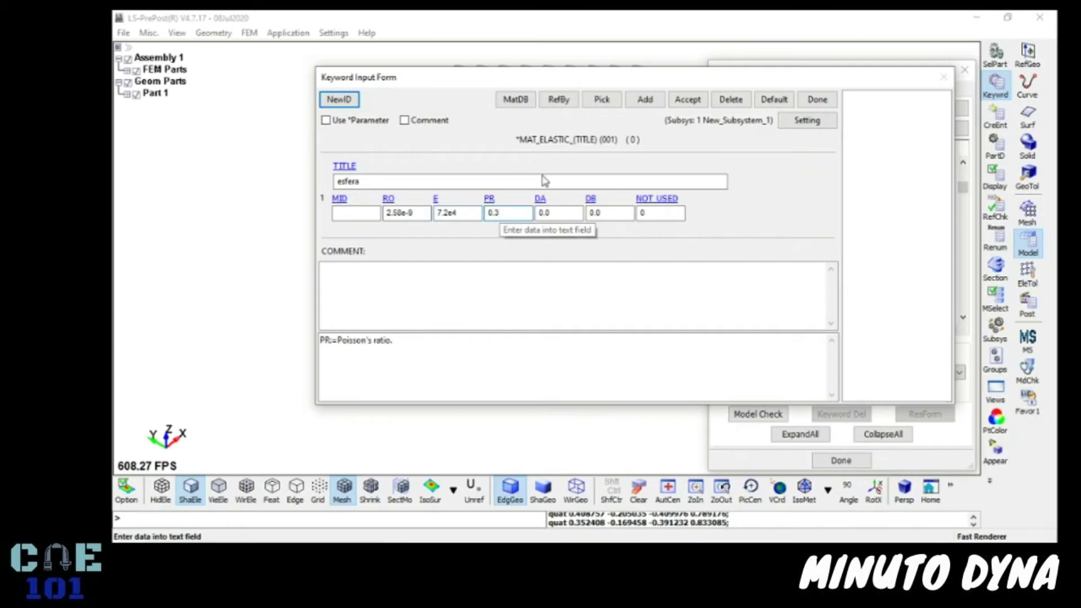
pyautogui.click(685, 100)
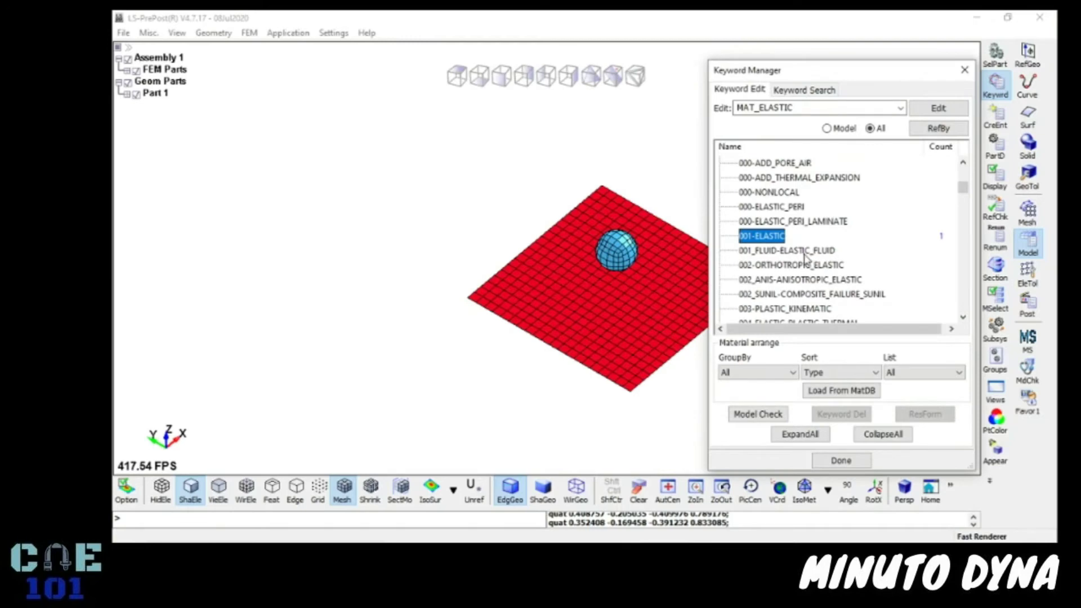
# Open the input form for the 024-PIECEWISE_LINEAR_PLASTICITY material keyword
pyautogui.click(804, 252)
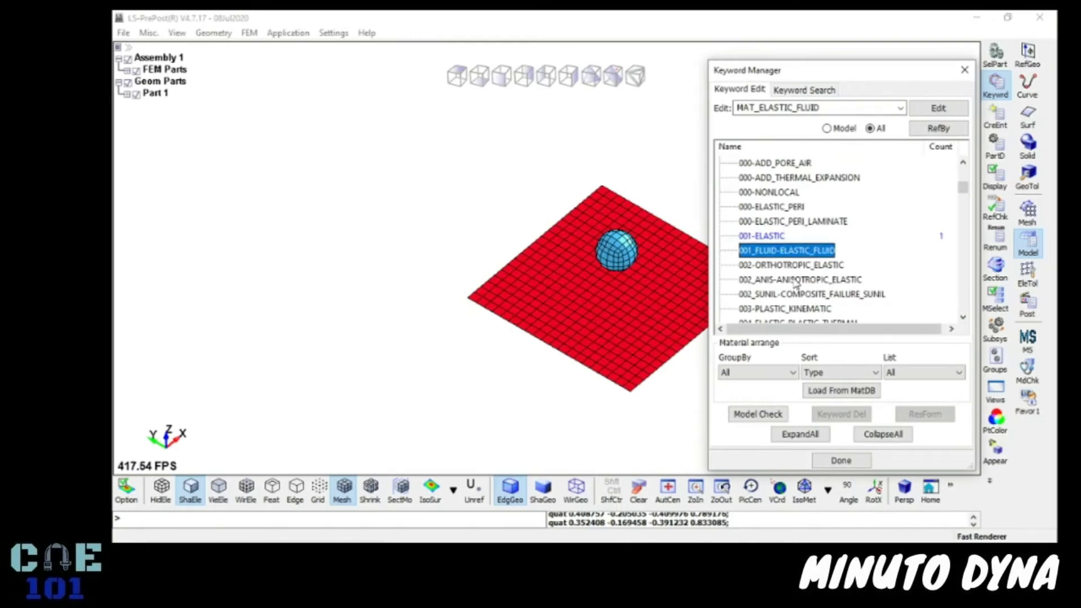
pyautogui.scroll(-8, 796, 284)
pyautogui.scroll(-3, 796, 284)
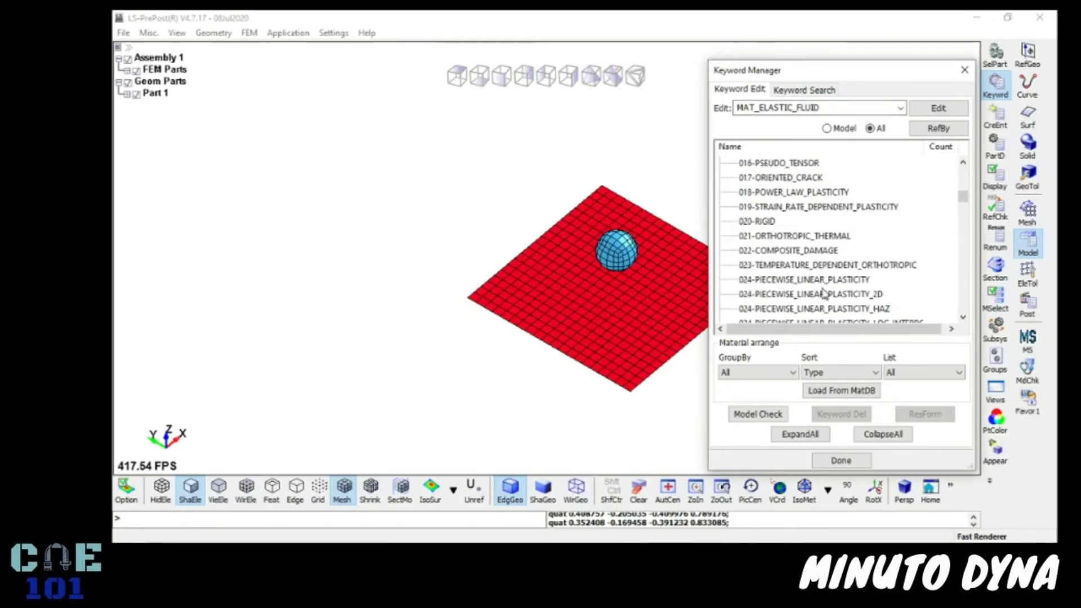
pyautogui.click(800, 280)
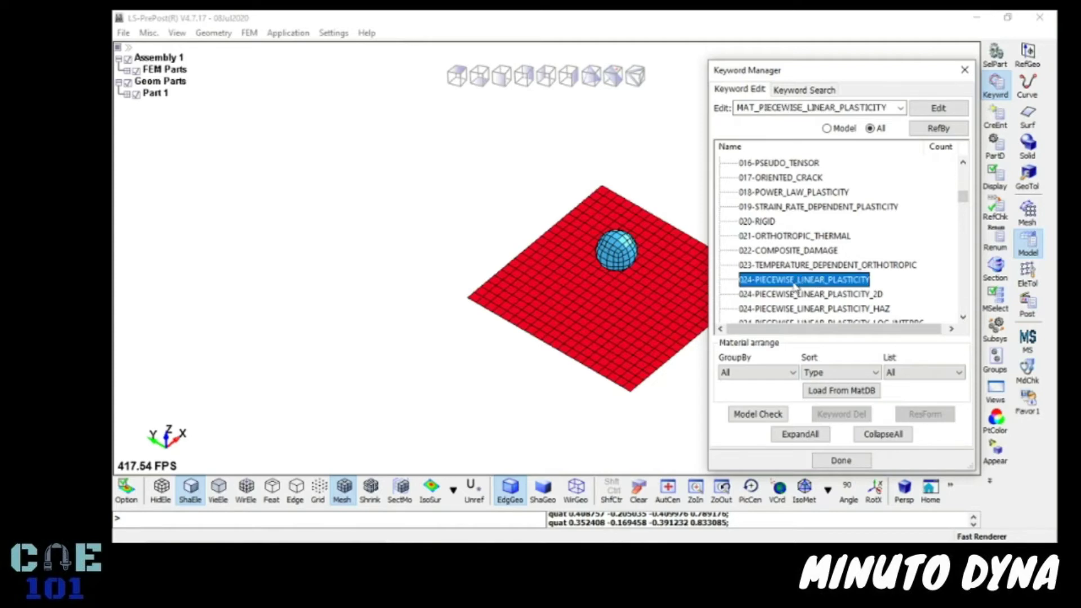
pyautogui.doubleClick(794, 280)
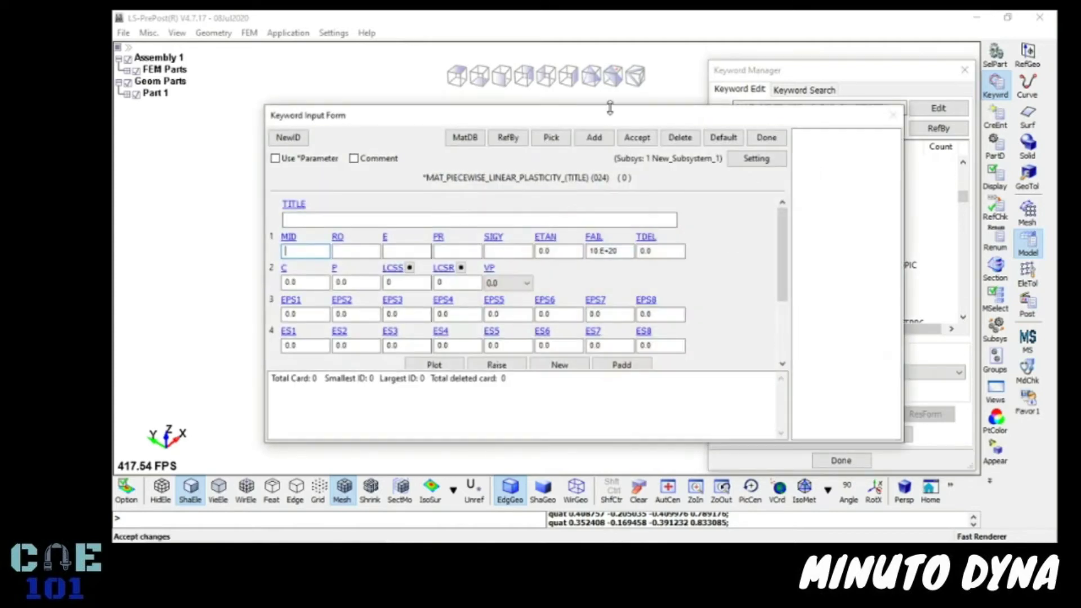
pyautogui.moveTo(636, 101); pyautogui.dragTo(649, 74)
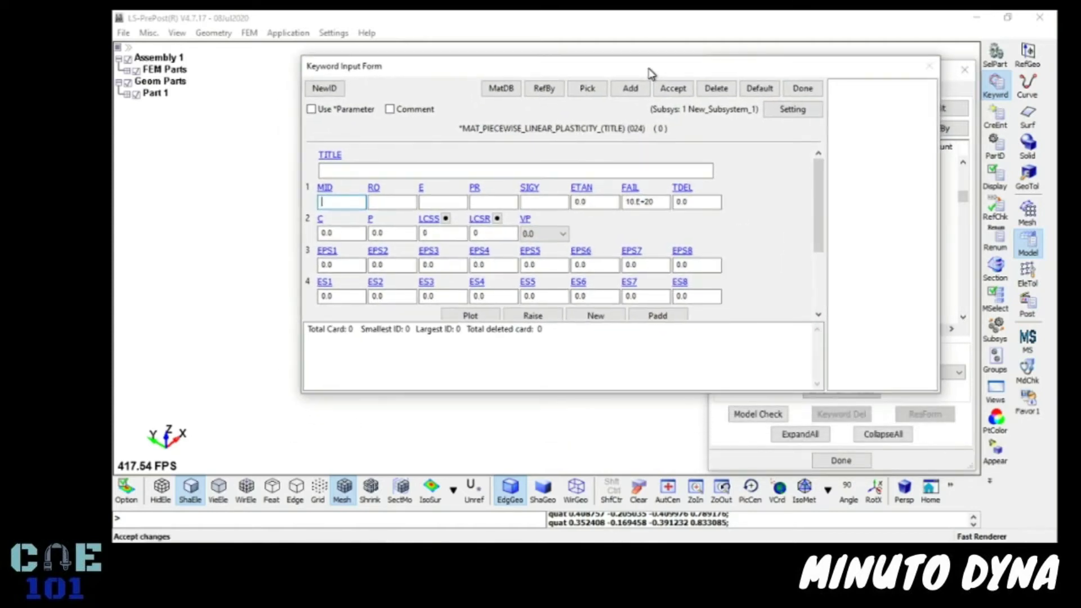
# Title the plasticity material "placa" and set RO to 7.85e-9, E to 2e5, PR to 0.3 and SIGY to 600
pyautogui.click(353, 169)
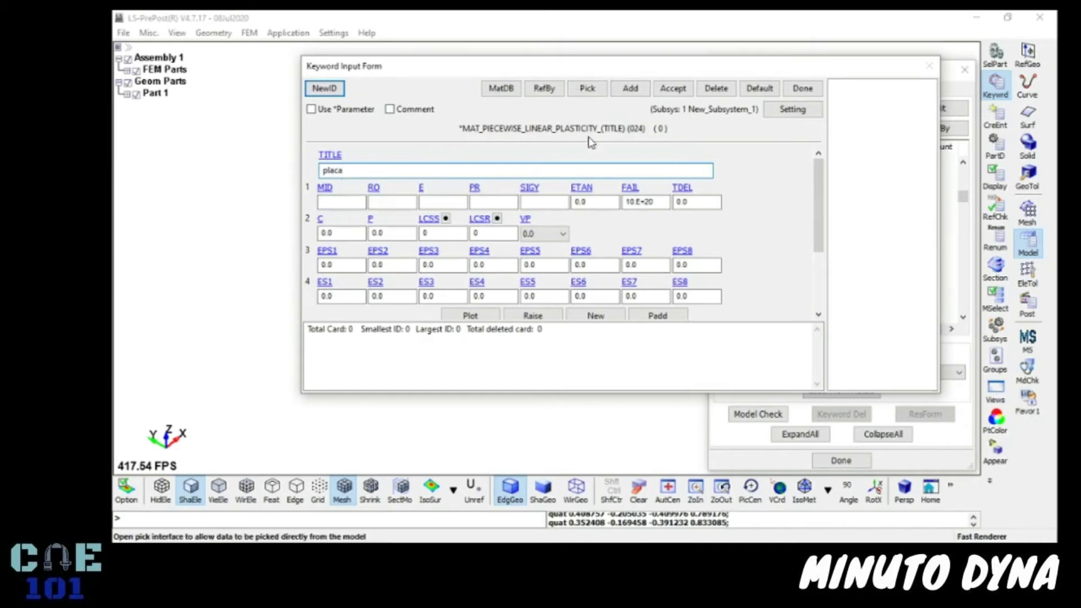
pyautogui.click(381, 202)
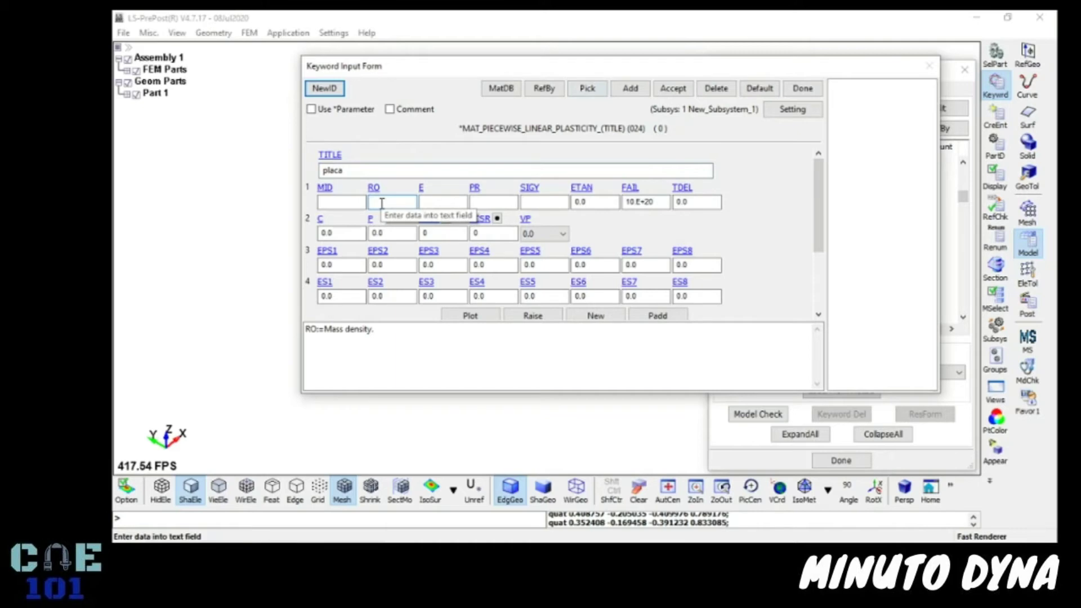
pyautogui.write('7.85e-9')
pyautogui.click(426, 202)
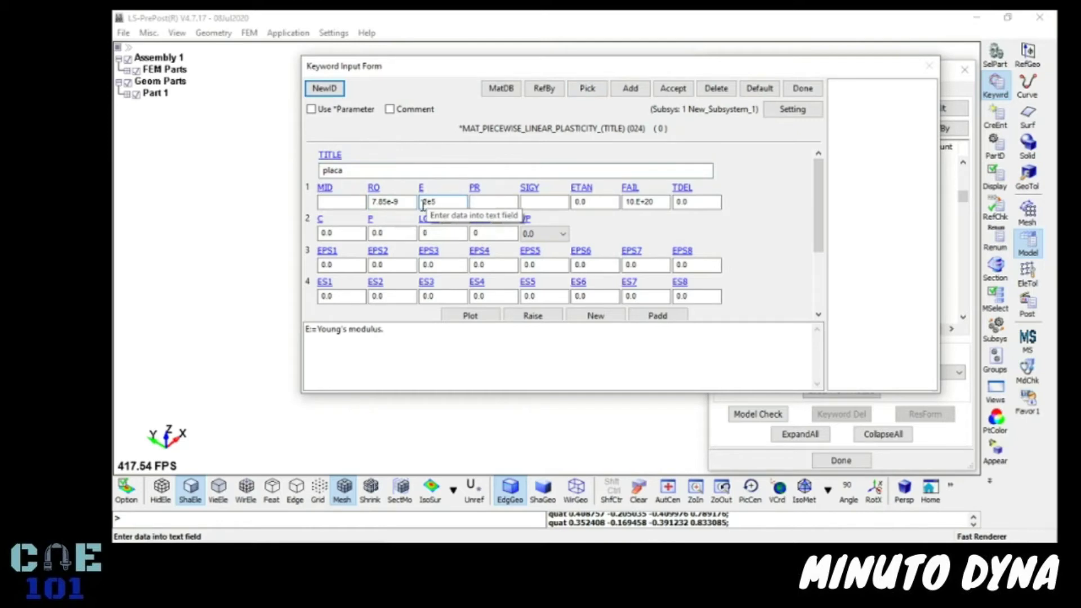
pyautogui.click(488, 201)
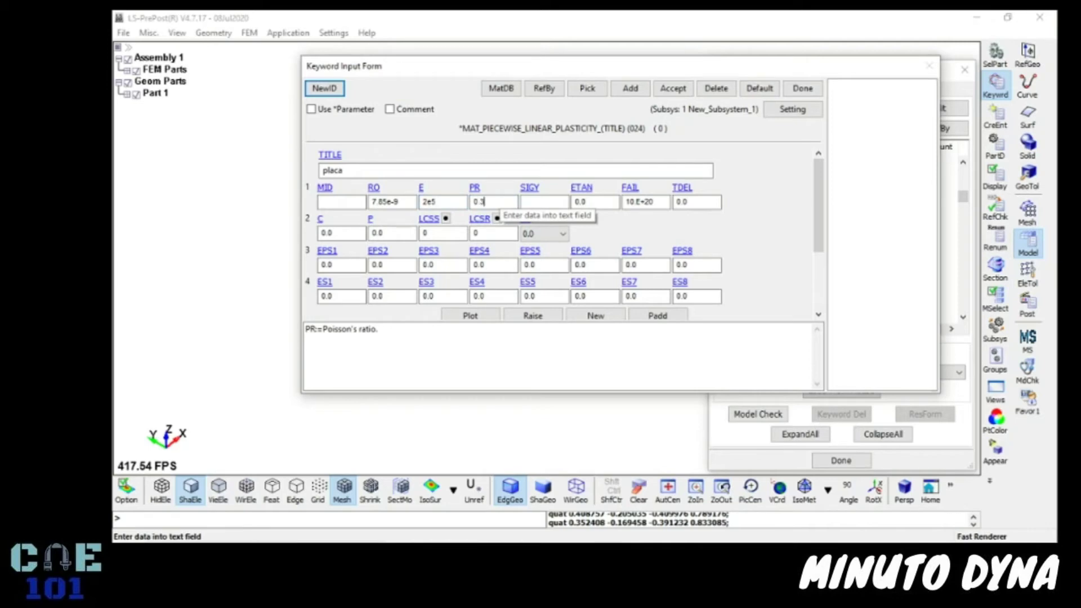
pyautogui.click(544, 201)
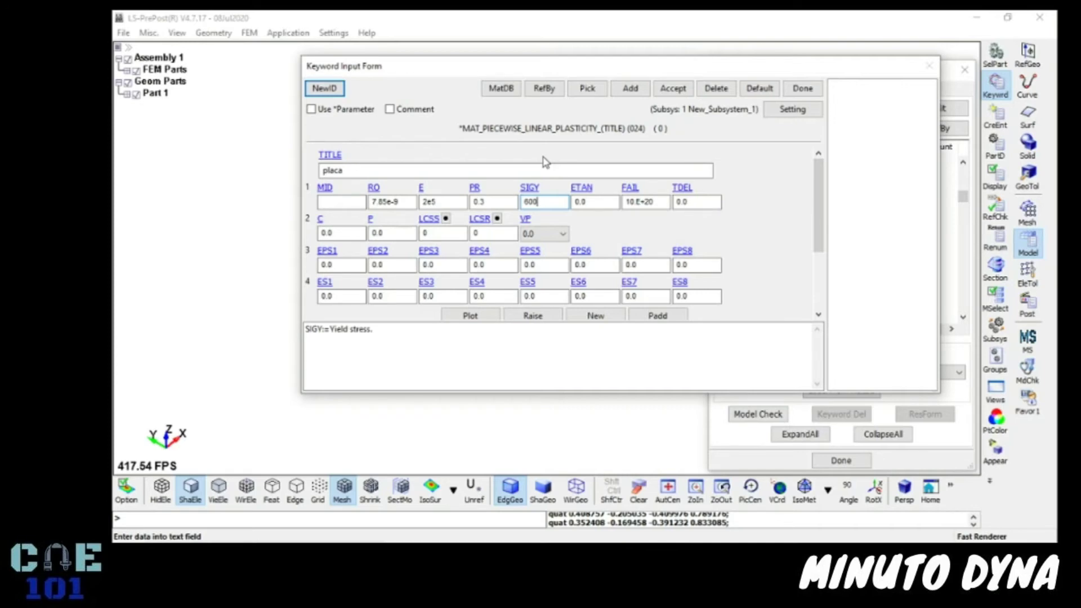
# Examine the LCSS curve link and the descriptions of the EPS and ES plastic strain and yield stress fields
pyautogui.click(449, 233)
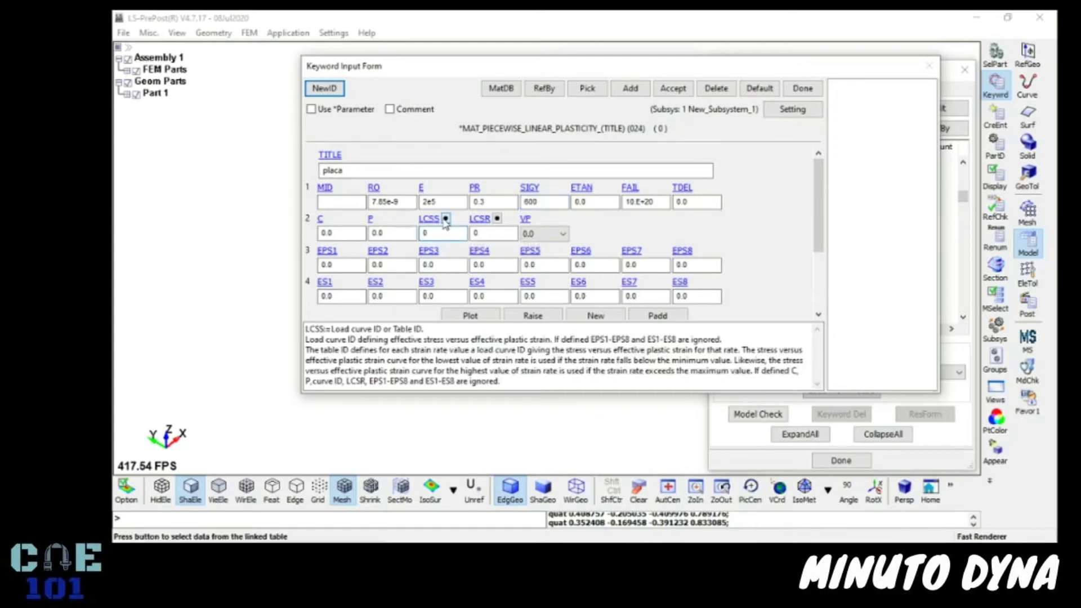
pyautogui.click(445, 219)
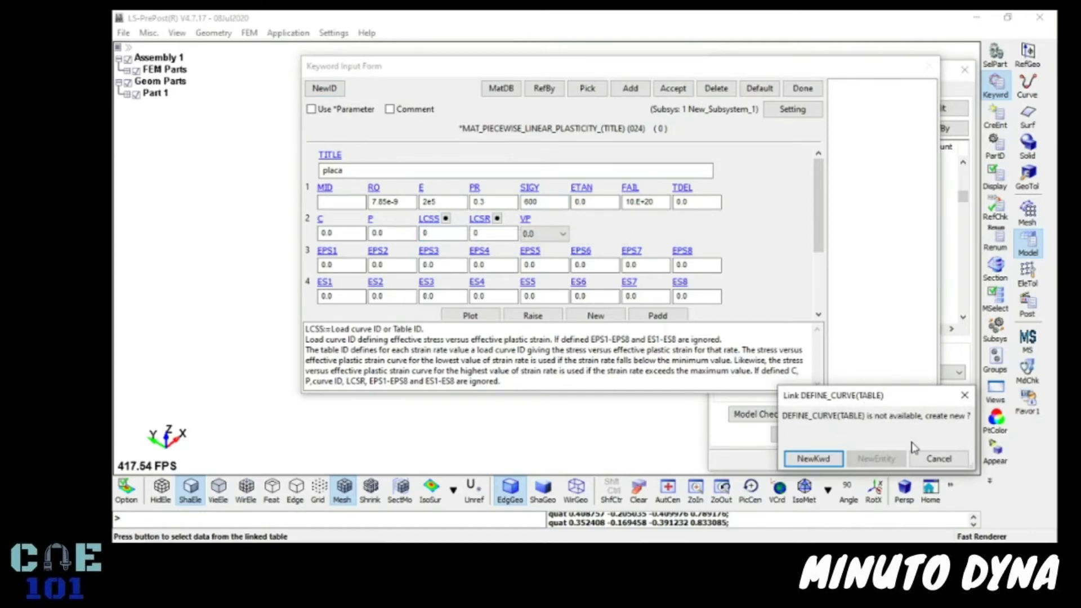
pyautogui.click(929, 458)
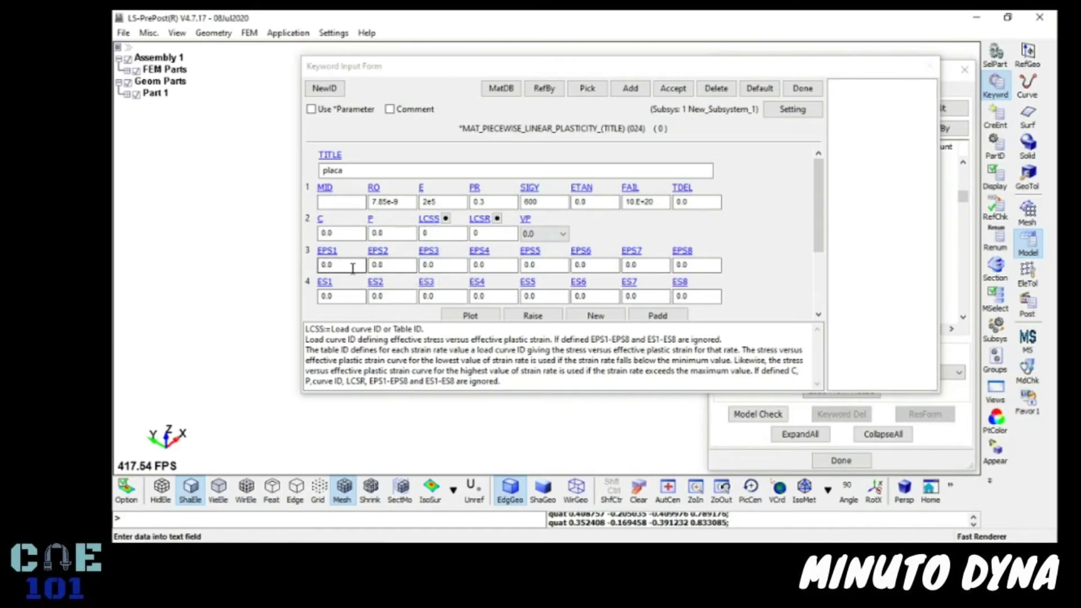
pyautogui.click(353, 266)
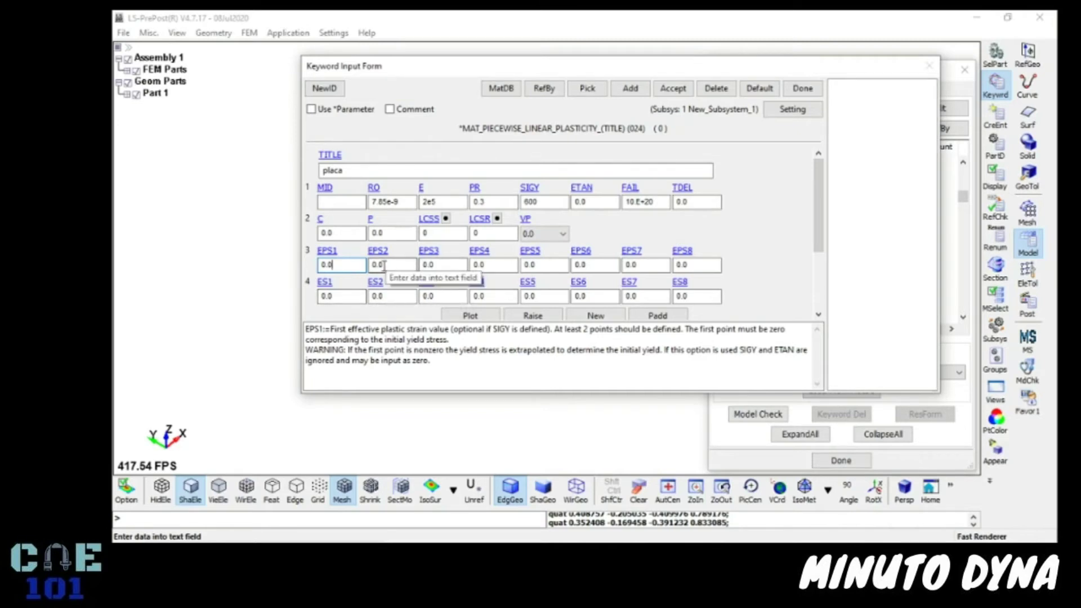
pyautogui.click(352, 296)
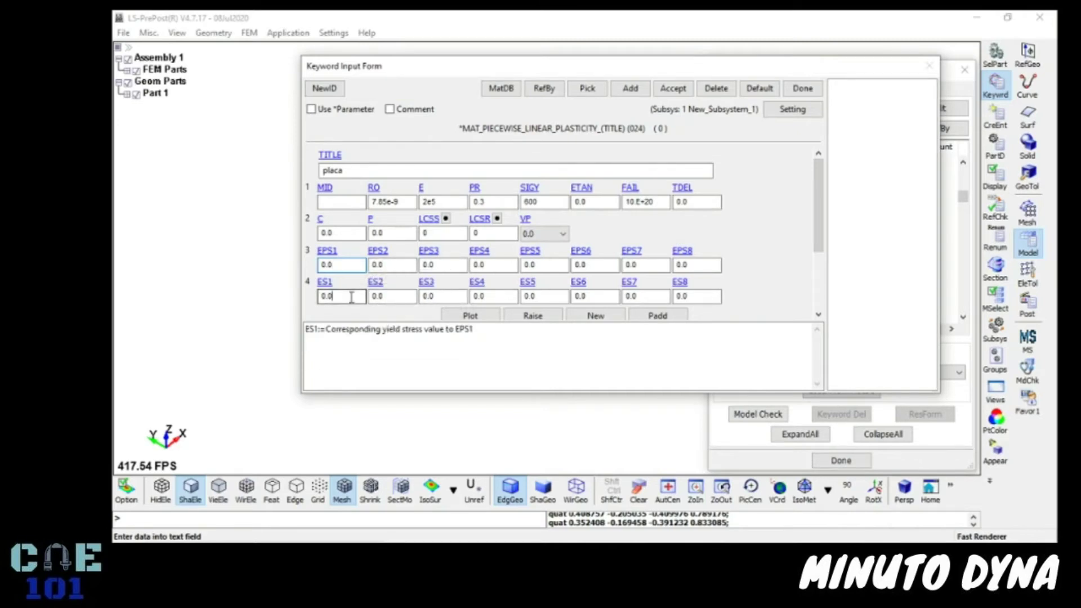
pyautogui.click(351, 265)
pyautogui.click(391, 266)
pyautogui.click(442, 265)
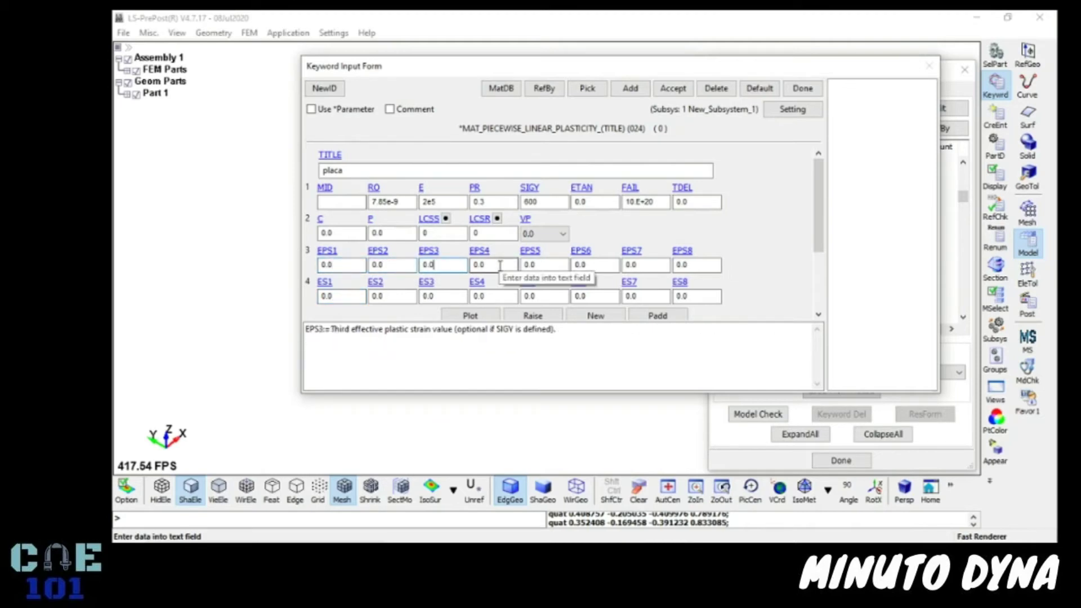
pyautogui.click(484, 264)
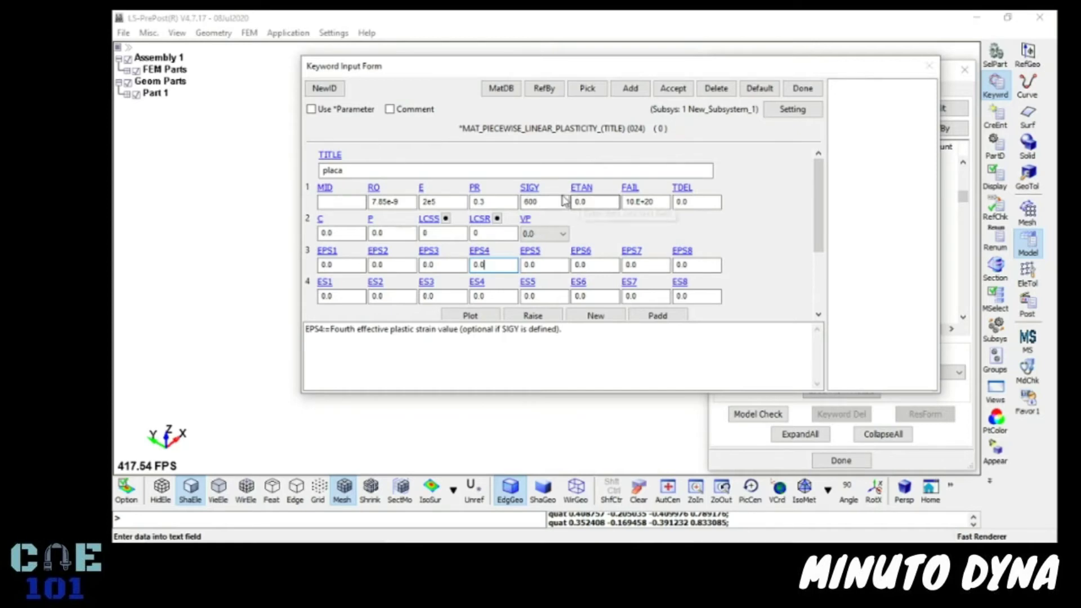
# Set the tangent modulus ETAN of the "placa" material to 2000, accept the material and close its form
pyautogui.click(602, 203)
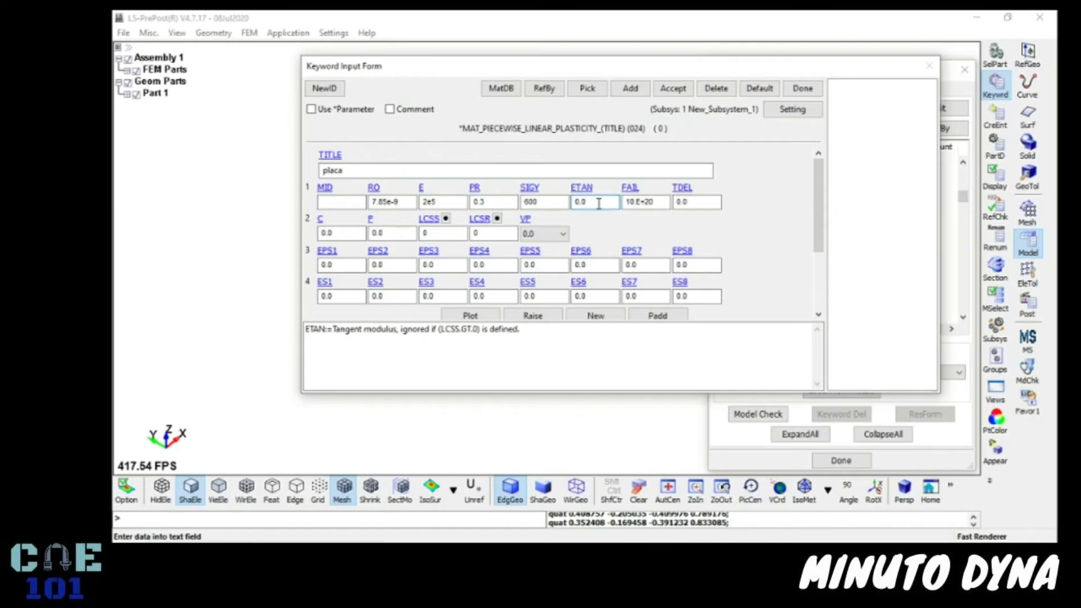
pyautogui.doubleClick(580, 203)
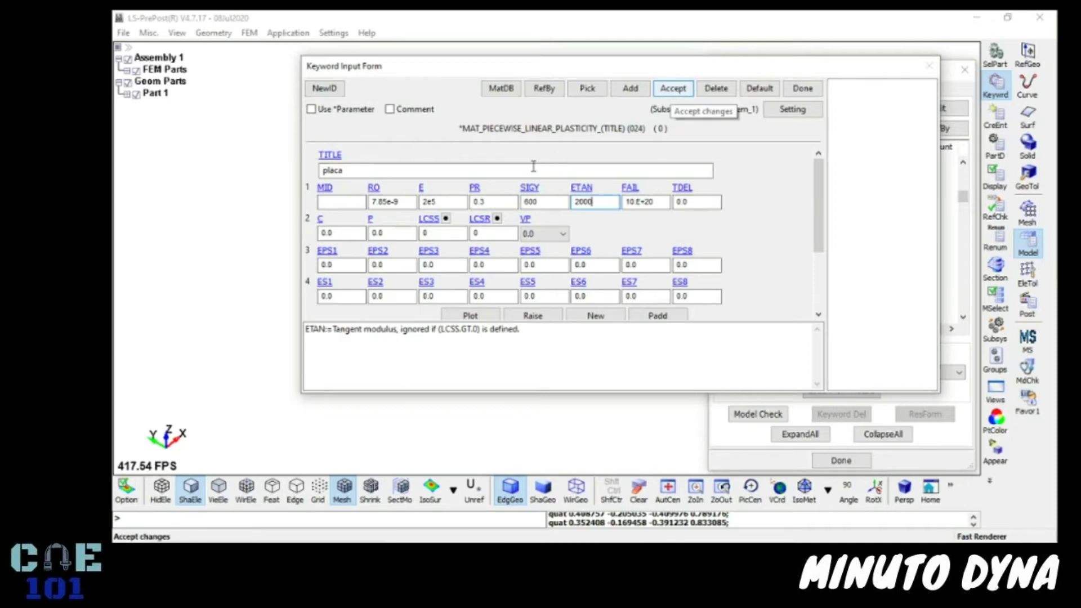
pyautogui.click(684, 95)
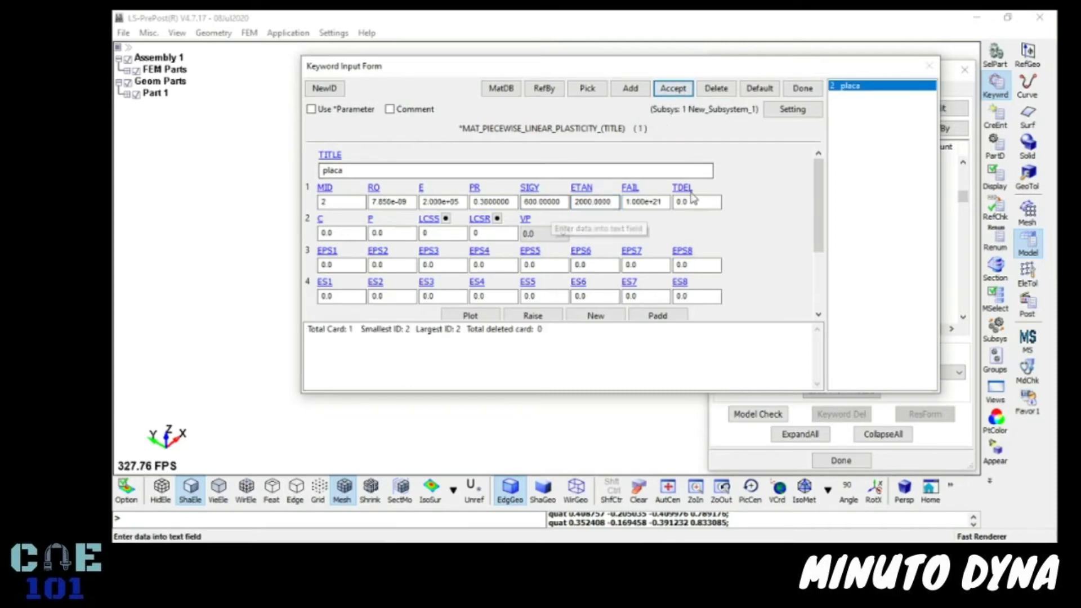
pyautogui.click(800, 89)
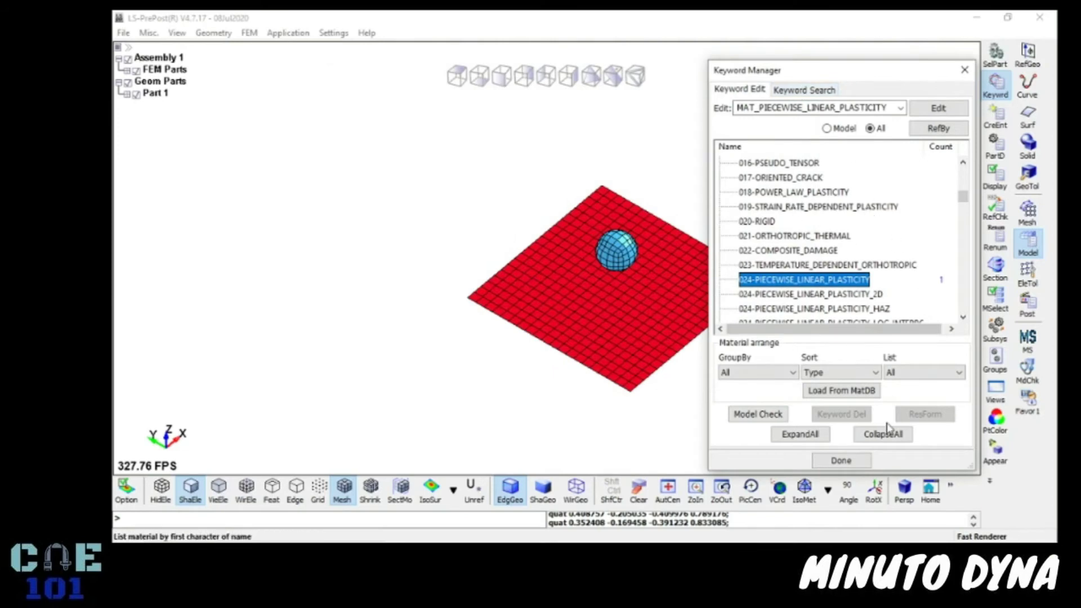
# Collapse the keyword list and open the input form for the SHELL keyword in the SECTION group
pyautogui.click(878, 436)
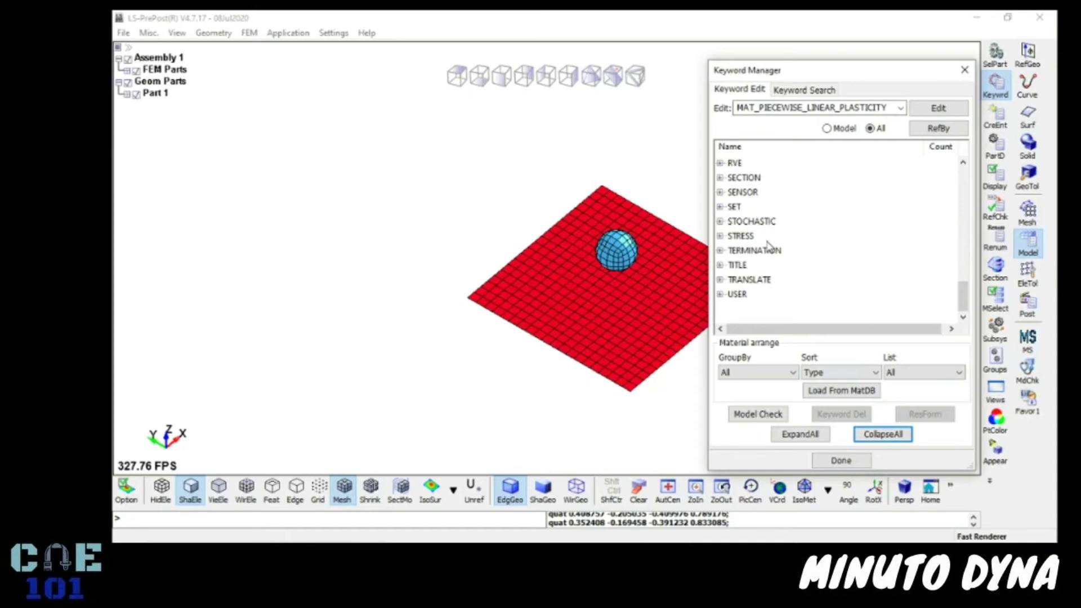
pyautogui.click(719, 179)
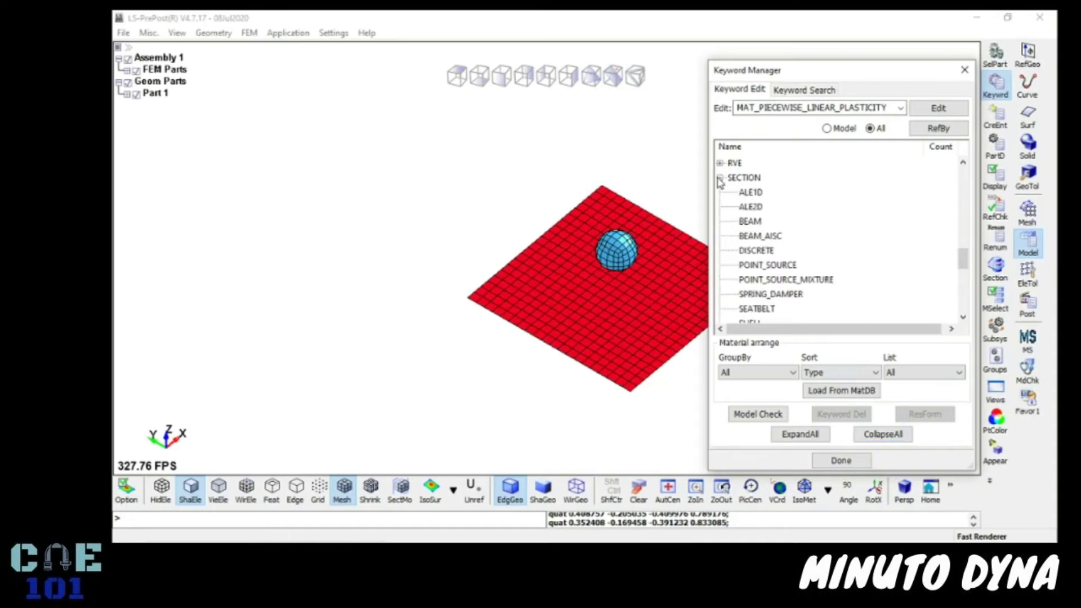
pyautogui.scroll(-1, 760, 269)
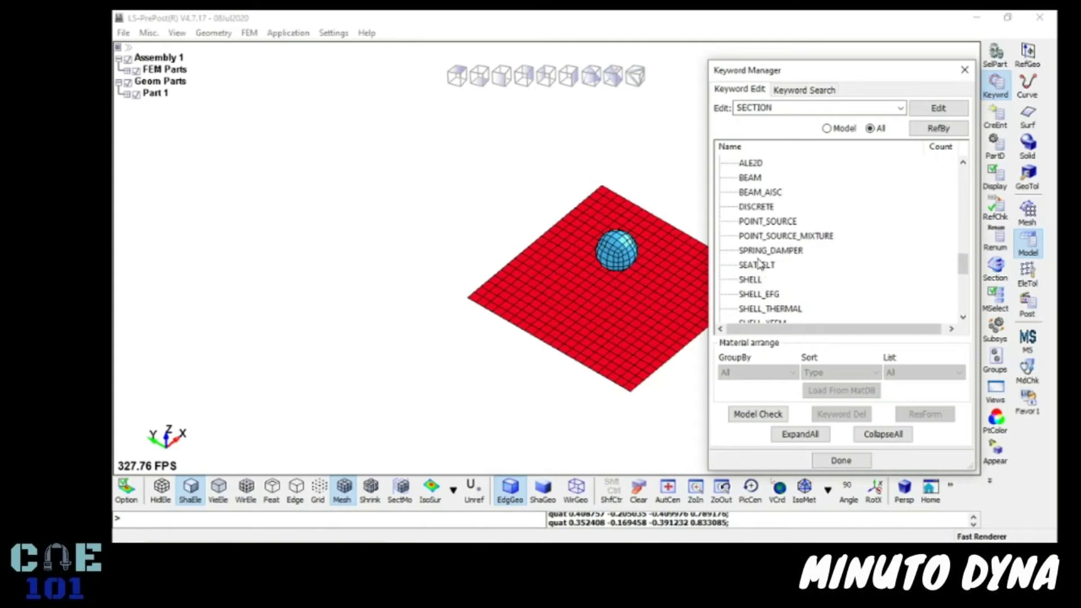
pyautogui.click(749, 279)
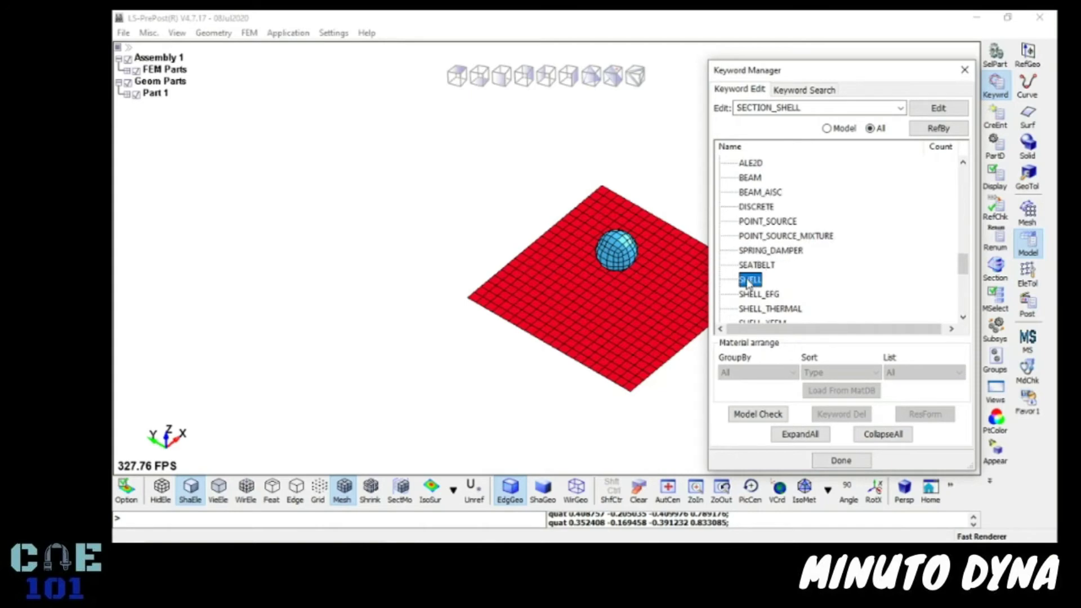
pyautogui.doubleClick(749, 280)
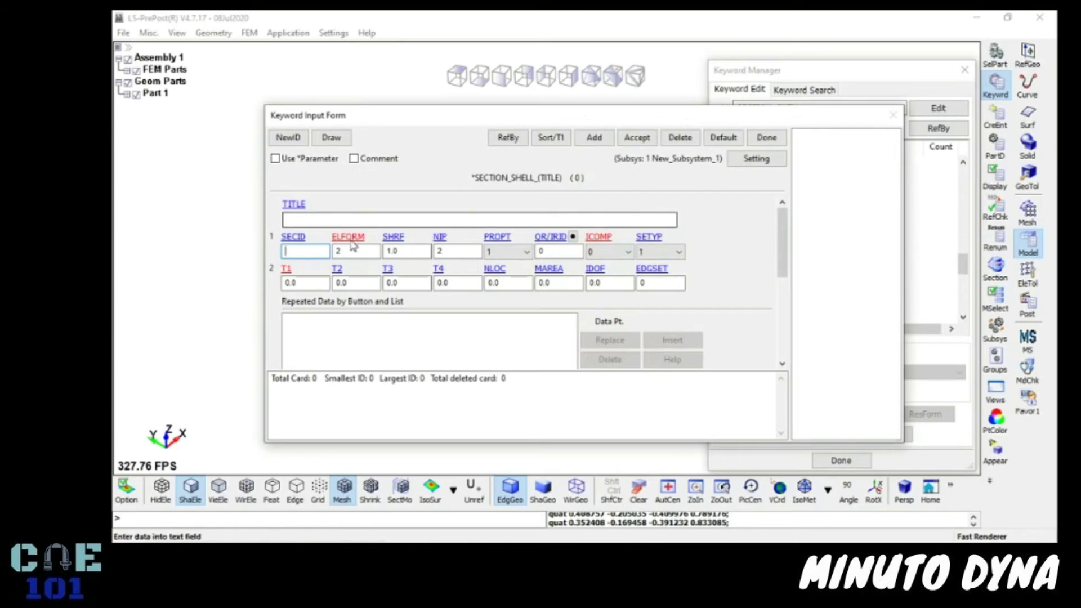
# Title the shell section "placa" and set the thicknesses T1, T2, T3 and T4 to 5
pyautogui.click(345, 219)
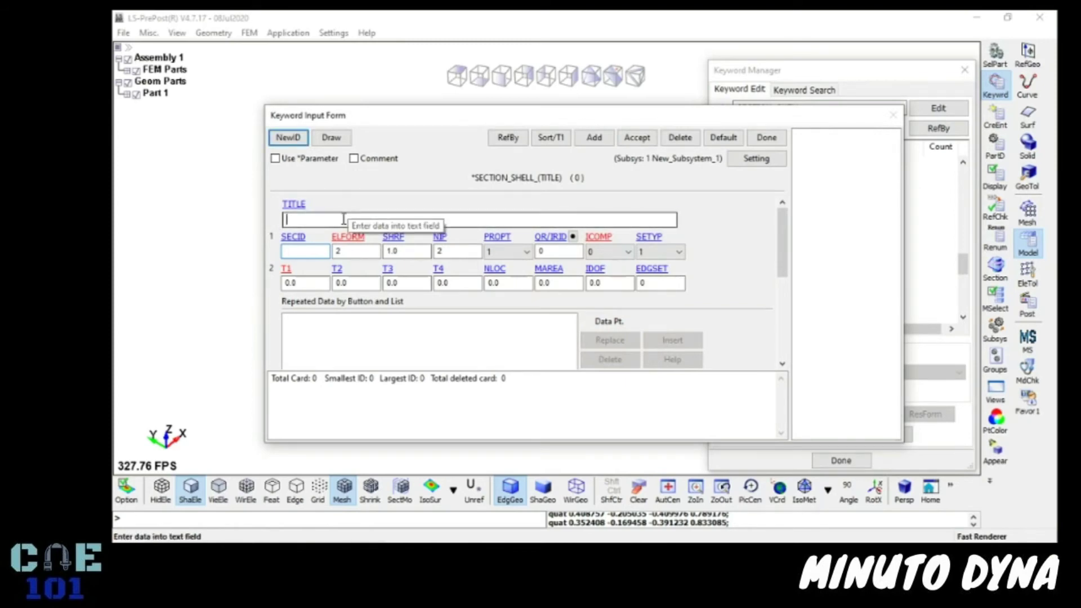
pyautogui.write('P')
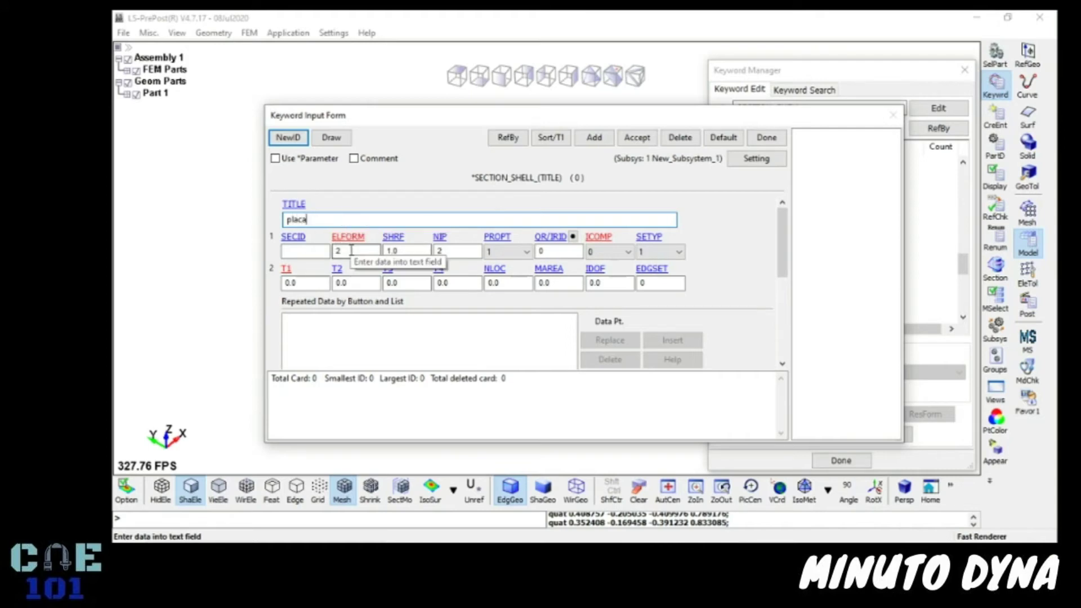
pyautogui.click(282, 283)
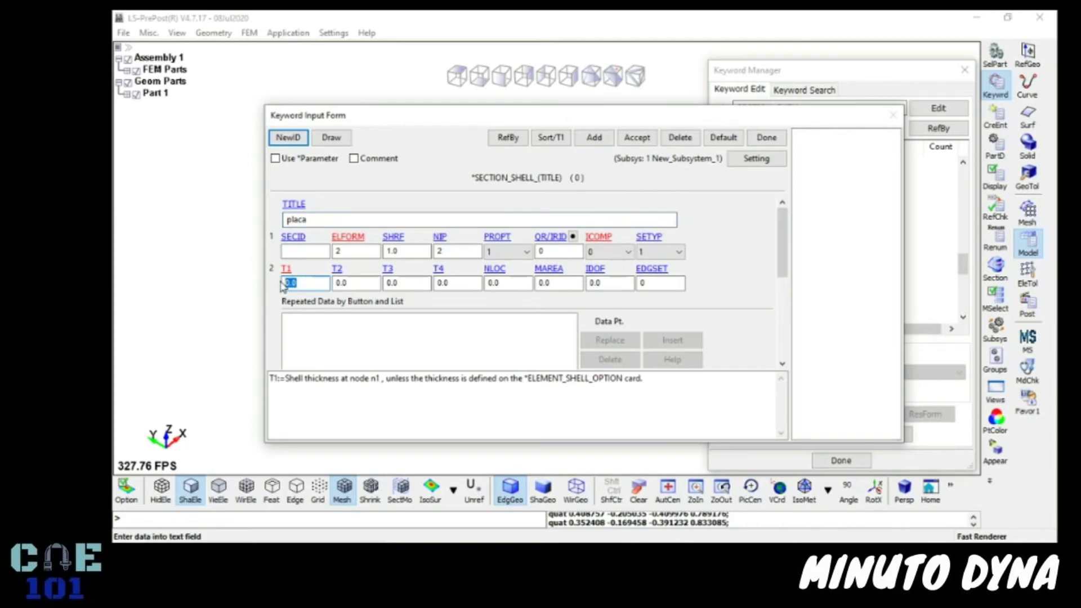
pyautogui.write('5')
pyautogui.press('Tab')
pyautogui.write('5')
pyautogui.press('Tab')
pyautogui.write('5')
pyautogui.press('Tab')
pyautogui.write('5')
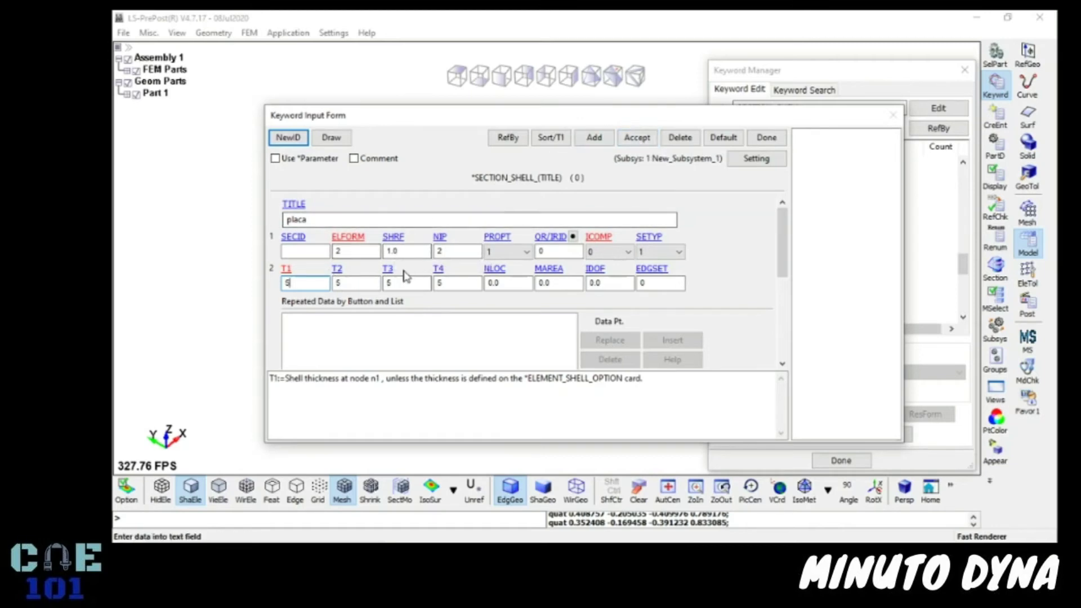
# Set the shell section's through-thickness integration points NIP to 3, accept the section and close its form
pyautogui.click(437, 252)
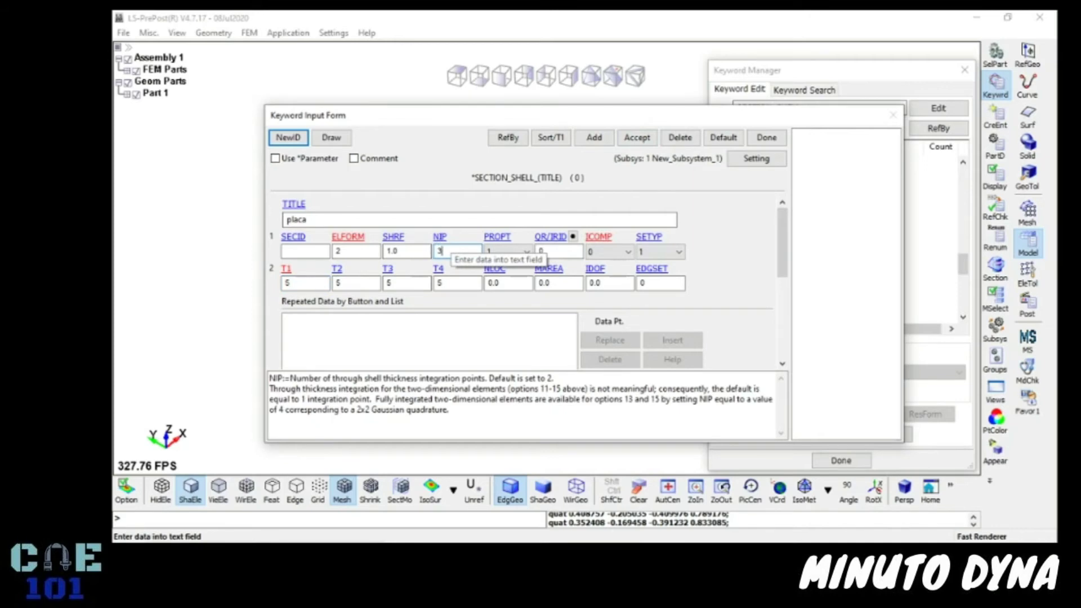
pyautogui.click(637, 140)
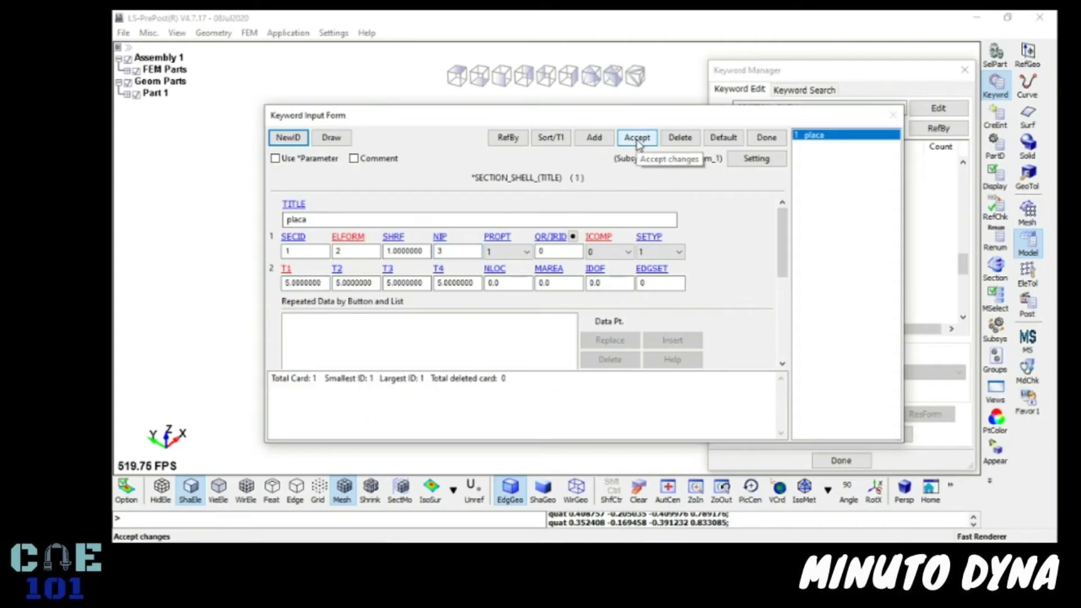
pyautogui.click(764, 138)
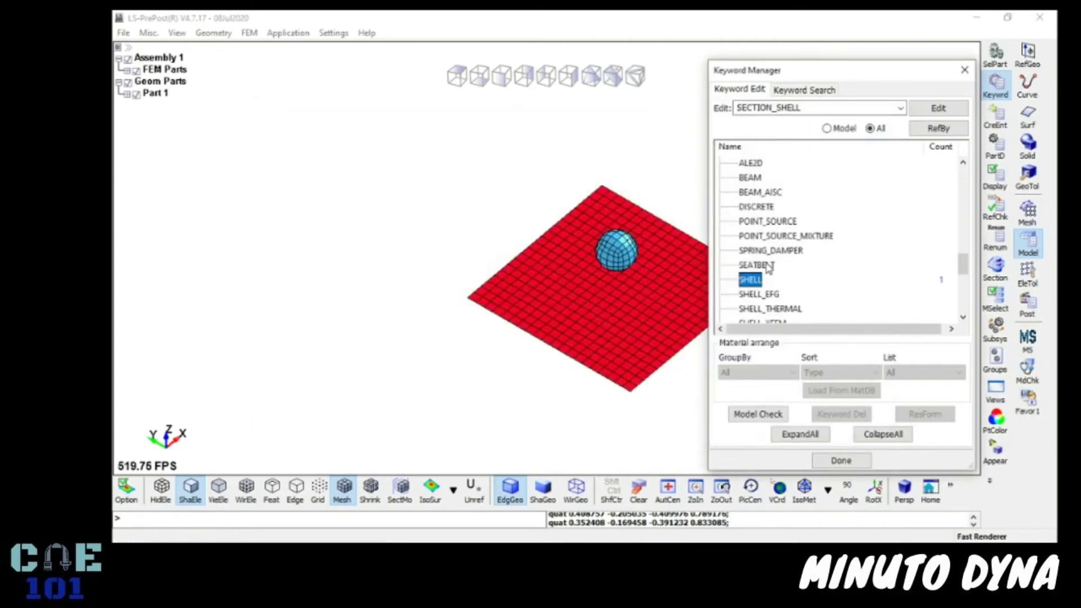
# Open the input form for the SOLID keyword in the SECTION group
pyautogui.scroll(-1, 767, 270)
pyautogui.click(759, 293)
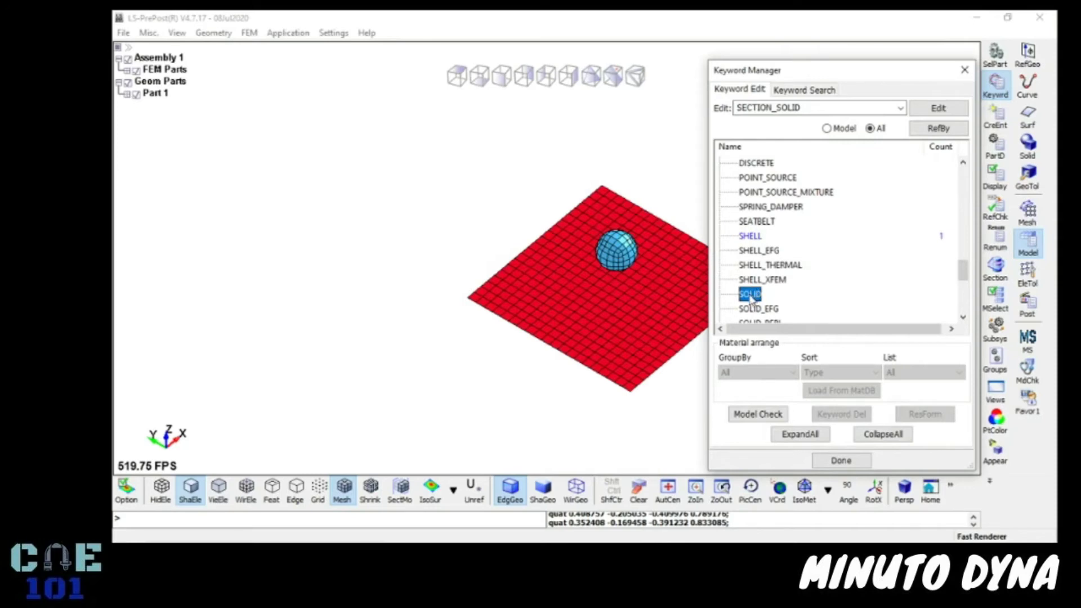
pyautogui.doubleClick(750, 294)
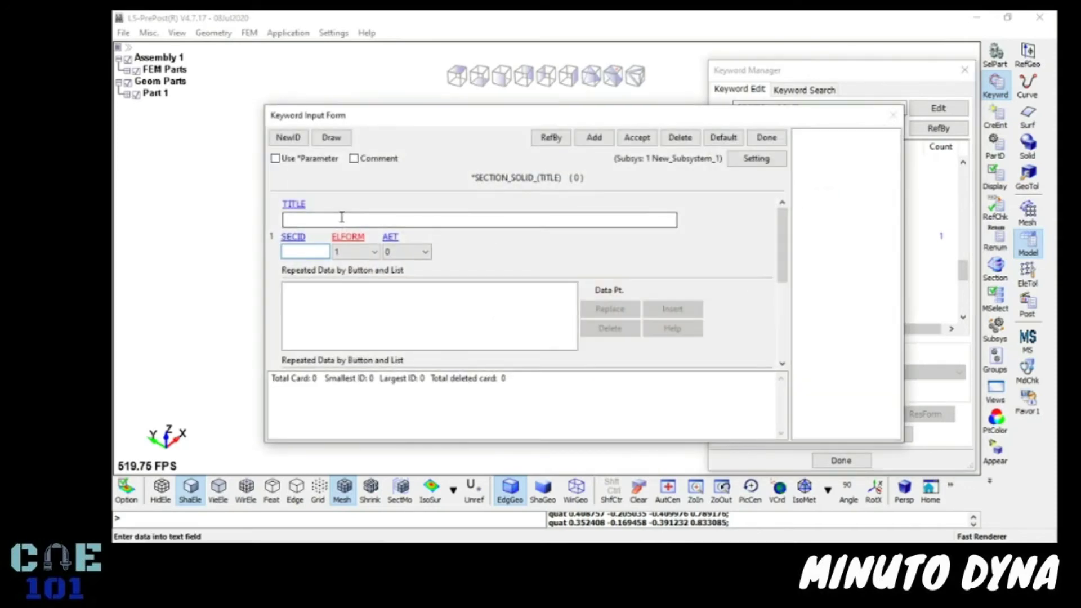
# Title the solid section "esfera", set its element formulation ELFORM to 2, accept it and close the form
pyautogui.click(317, 222)
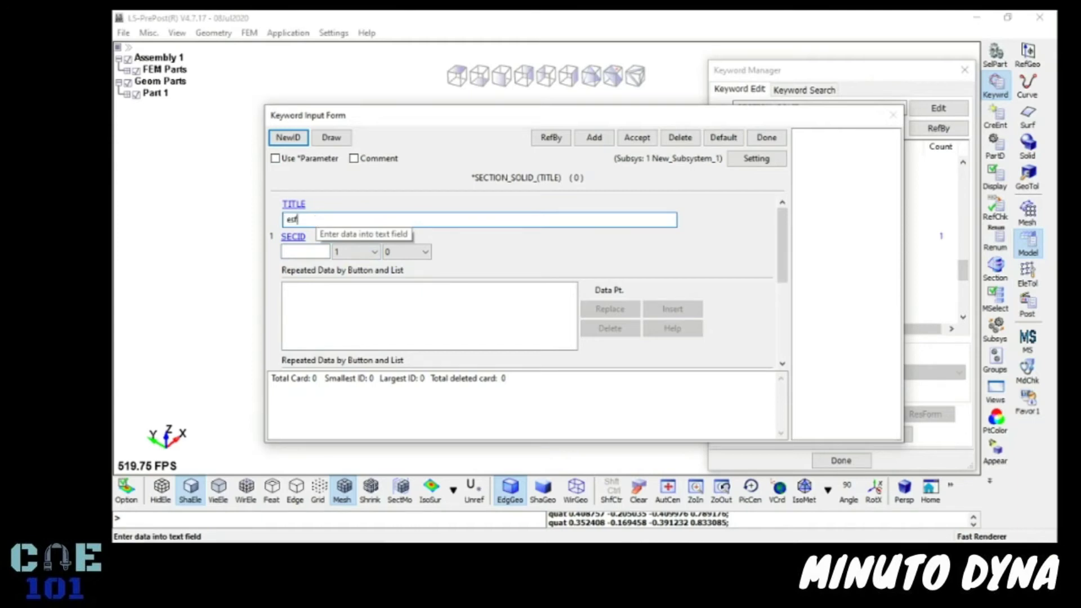
pyautogui.click(363, 252)
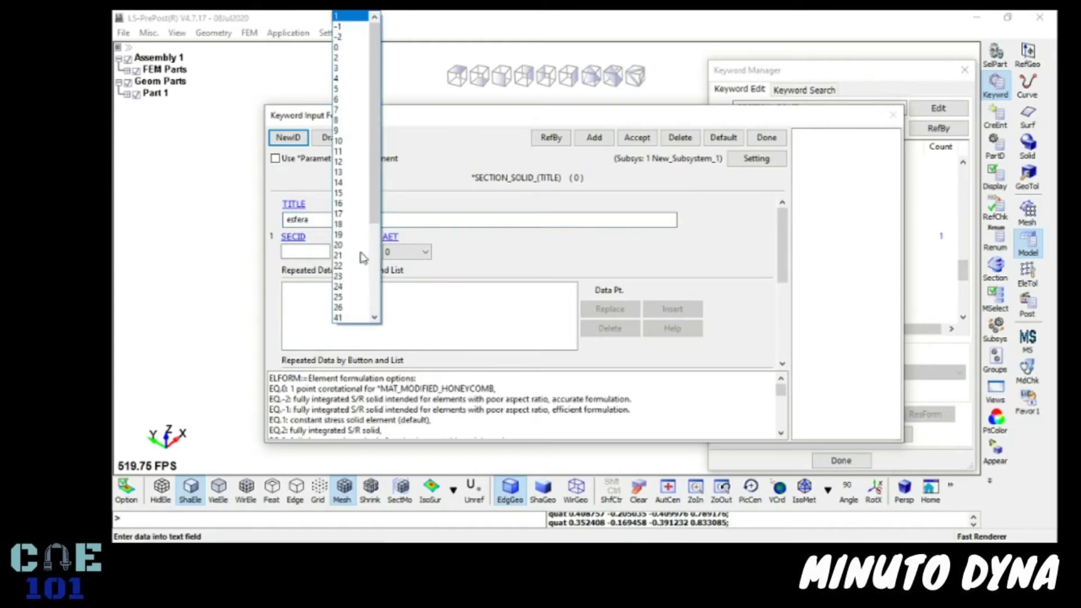
pyautogui.click(347, 58)
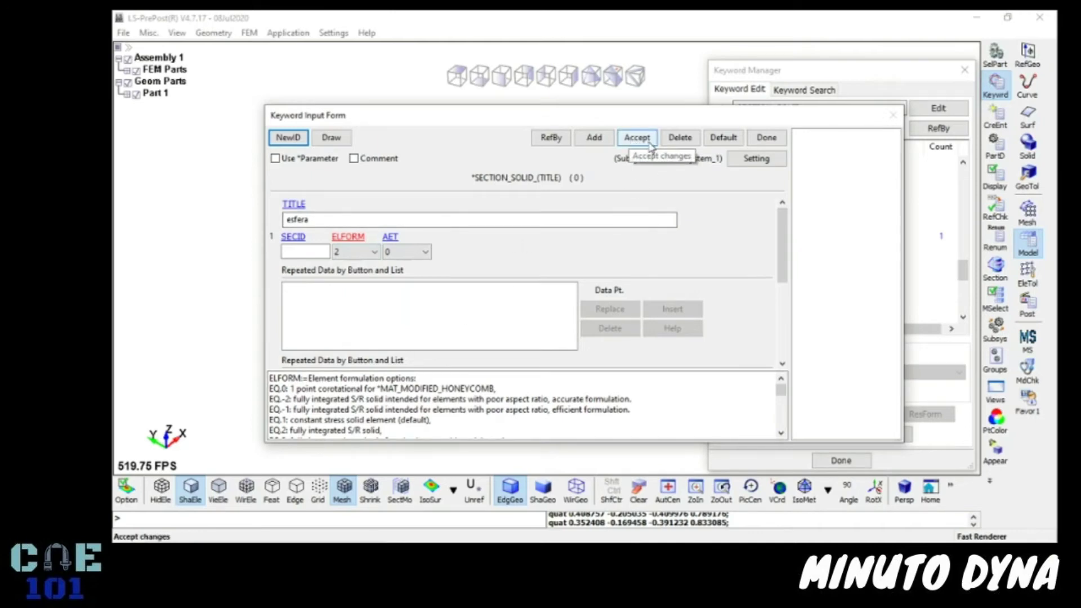
pyautogui.click(631, 141)
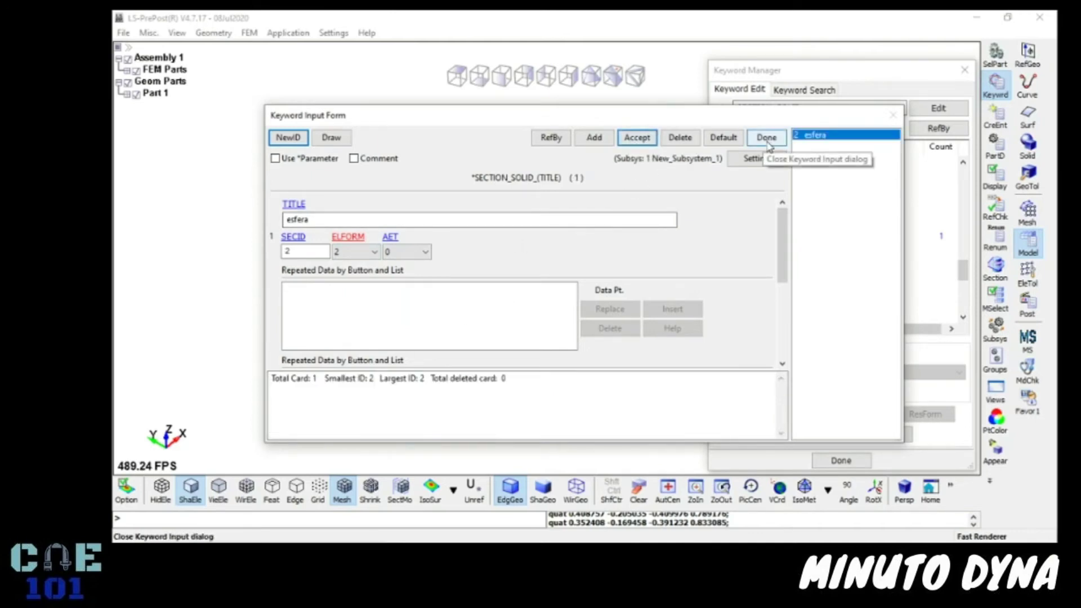
pyautogui.click(766, 138)
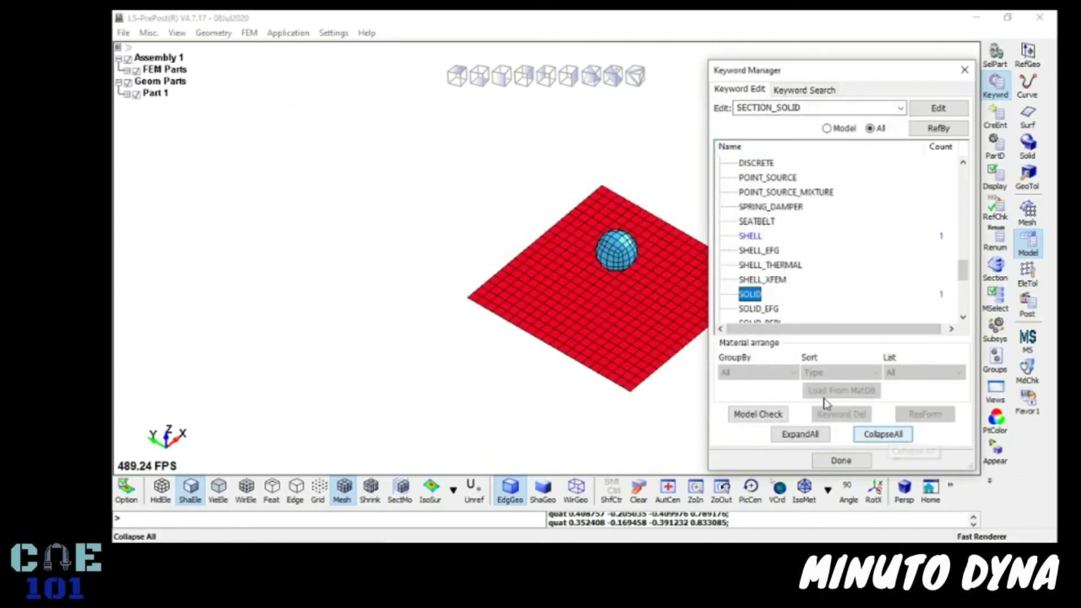
# Limit the keyword list to those used in the model and open the input form for the PART keyword
pyautogui.click(883, 434)
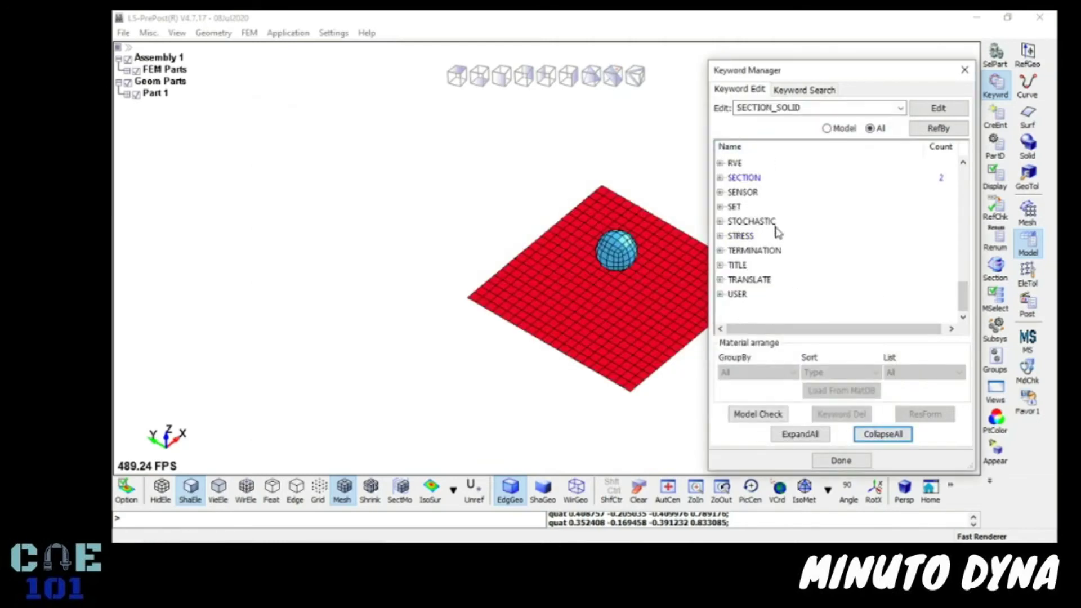
pyautogui.scroll(1, 775, 231)
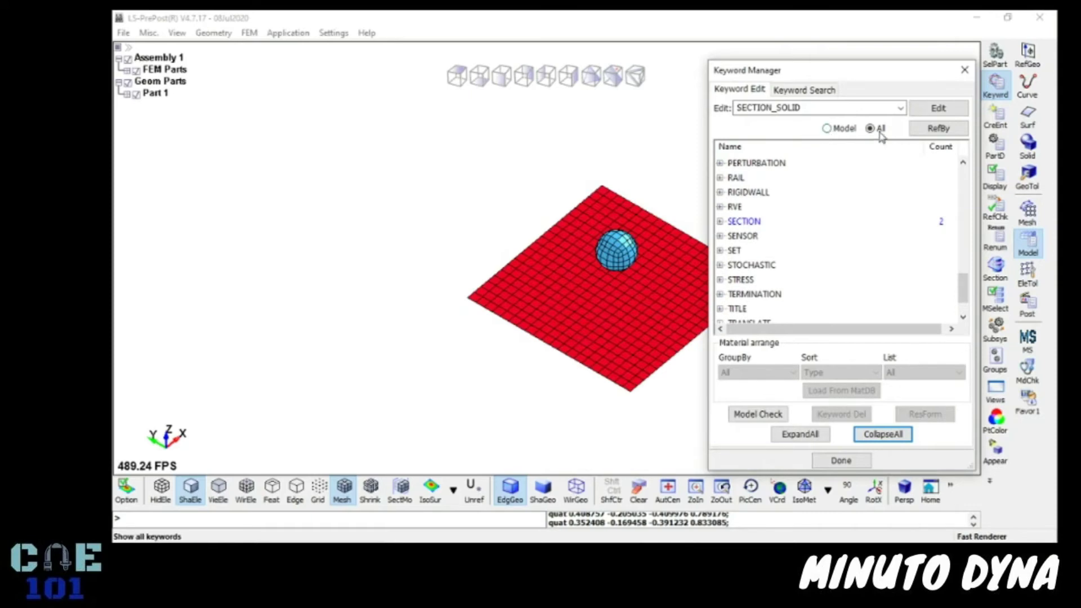
pyautogui.click(826, 129)
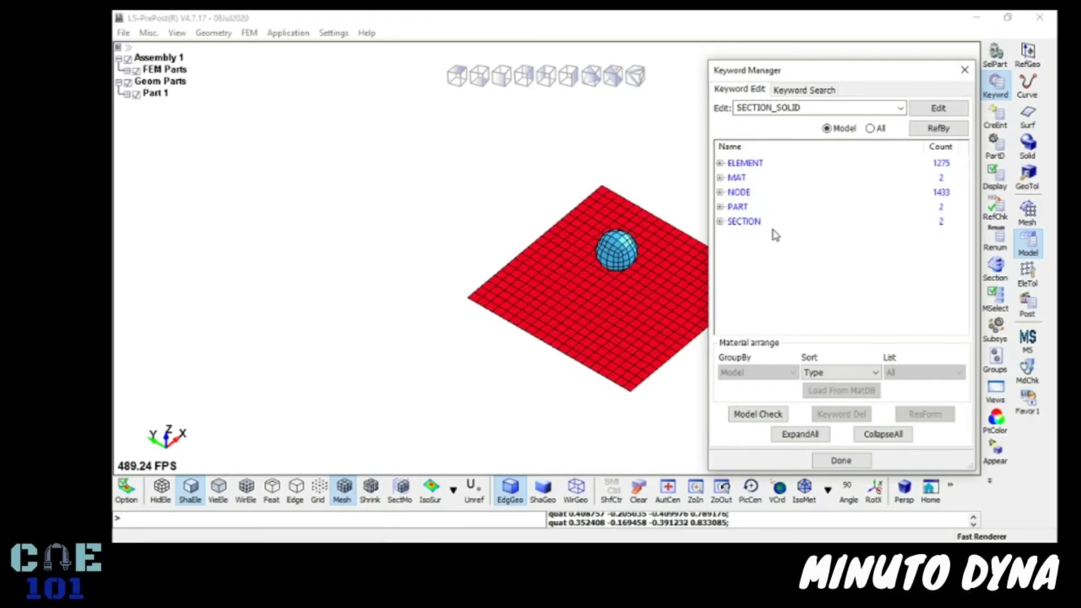
pyautogui.click(720, 207)
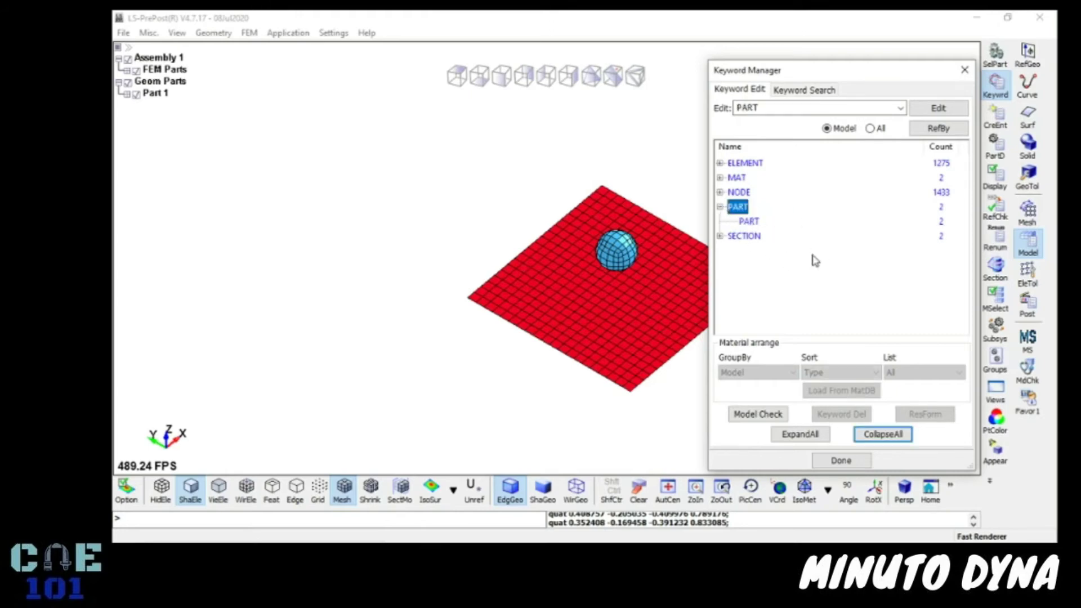
pyautogui.click(752, 222)
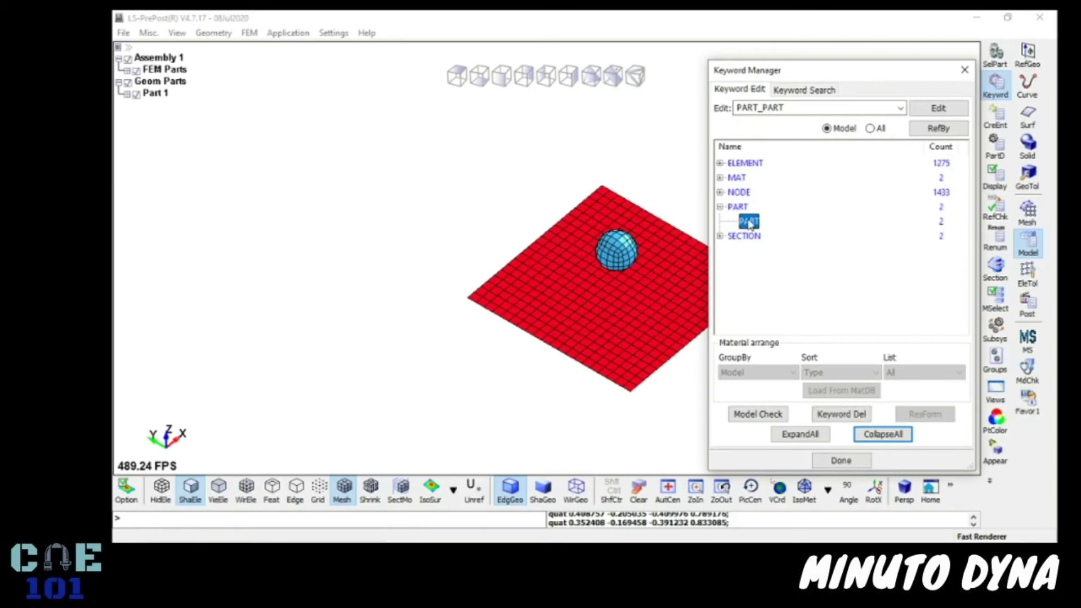
pyautogui.doubleClick(749, 223)
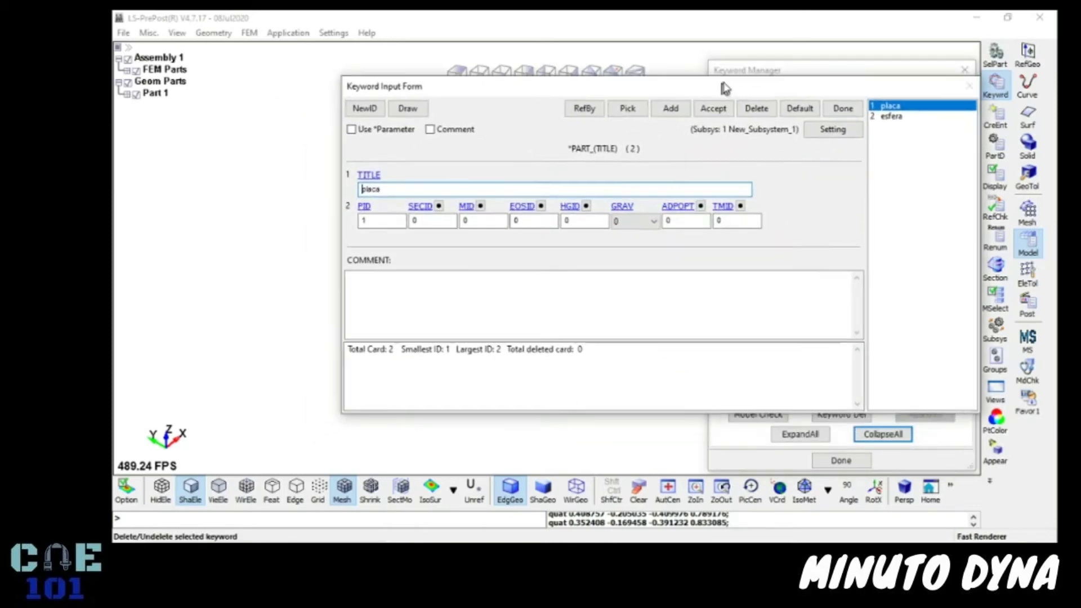
pyautogui.moveTo(725, 89); pyautogui.dragTo(722, 68)
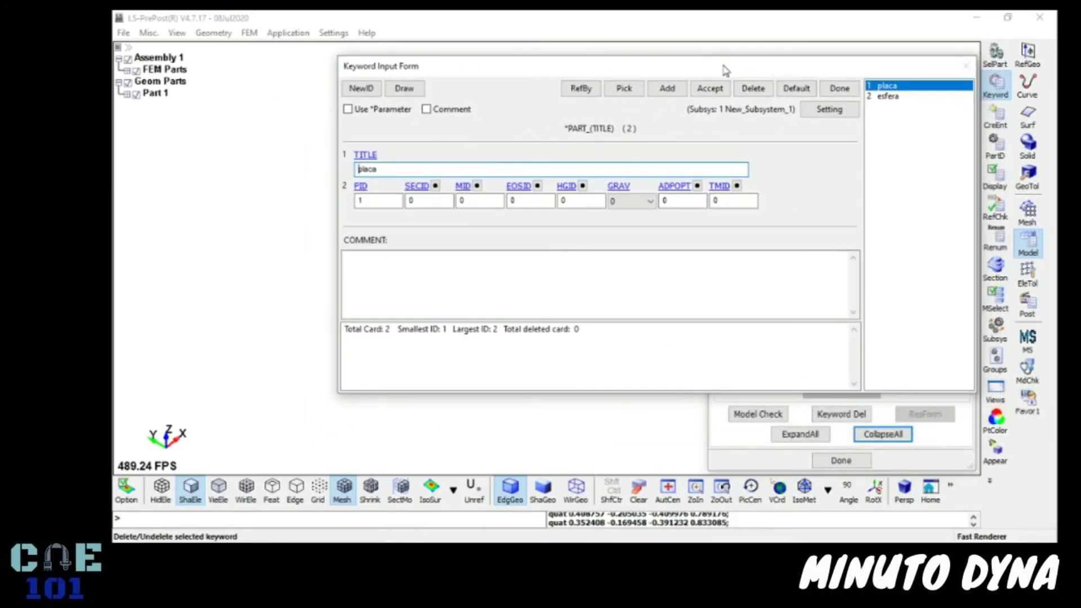
# Link the placa part to section 1 "placa" and material 2 "placa", and accept the changes
pyautogui.click(889, 97)
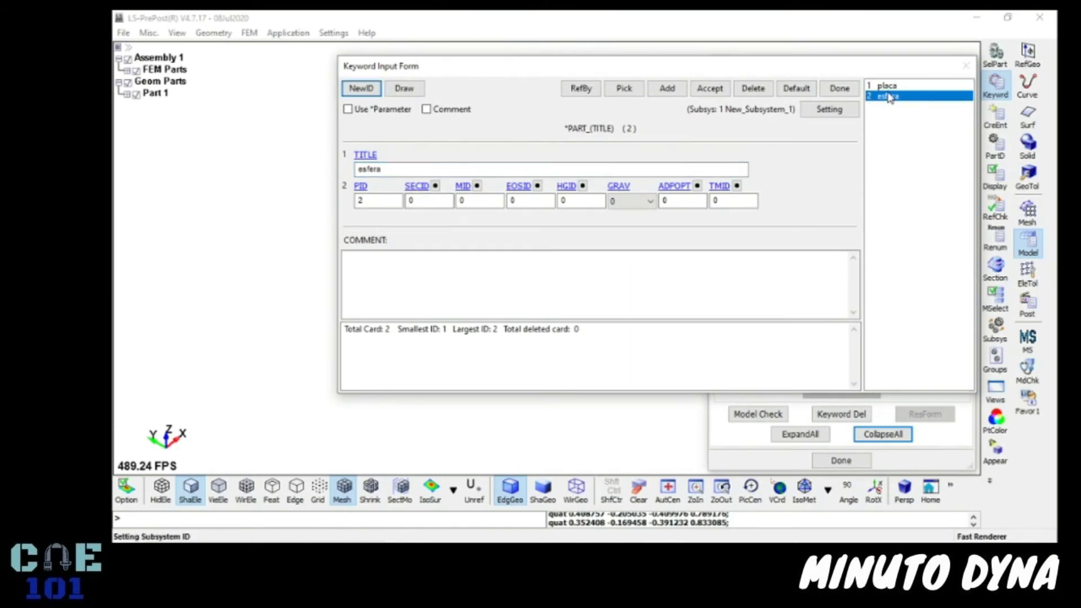
pyautogui.click(887, 86)
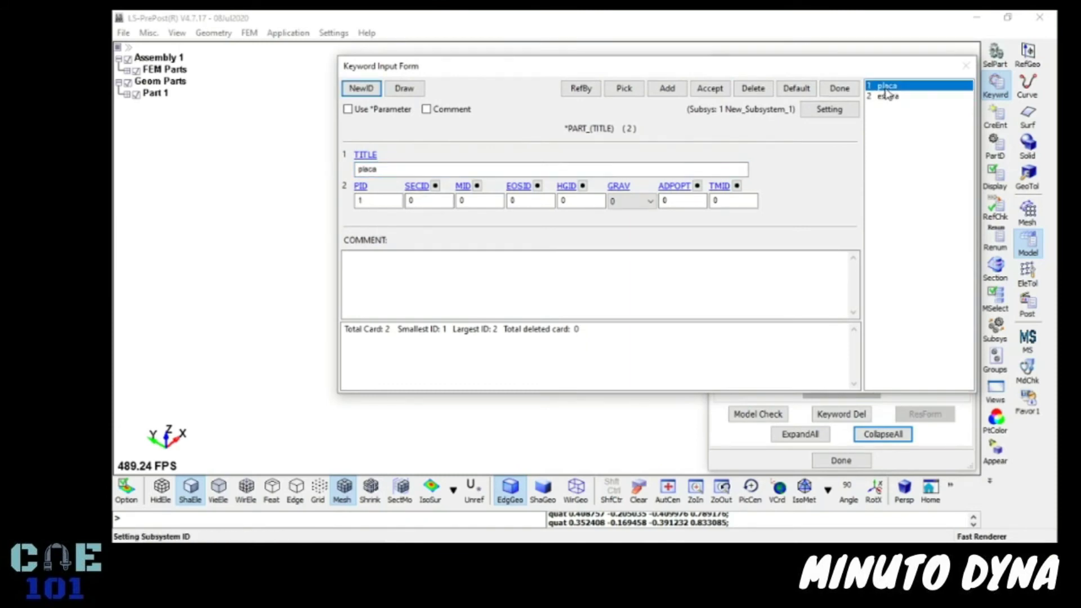
pyautogui.click(435, 185)
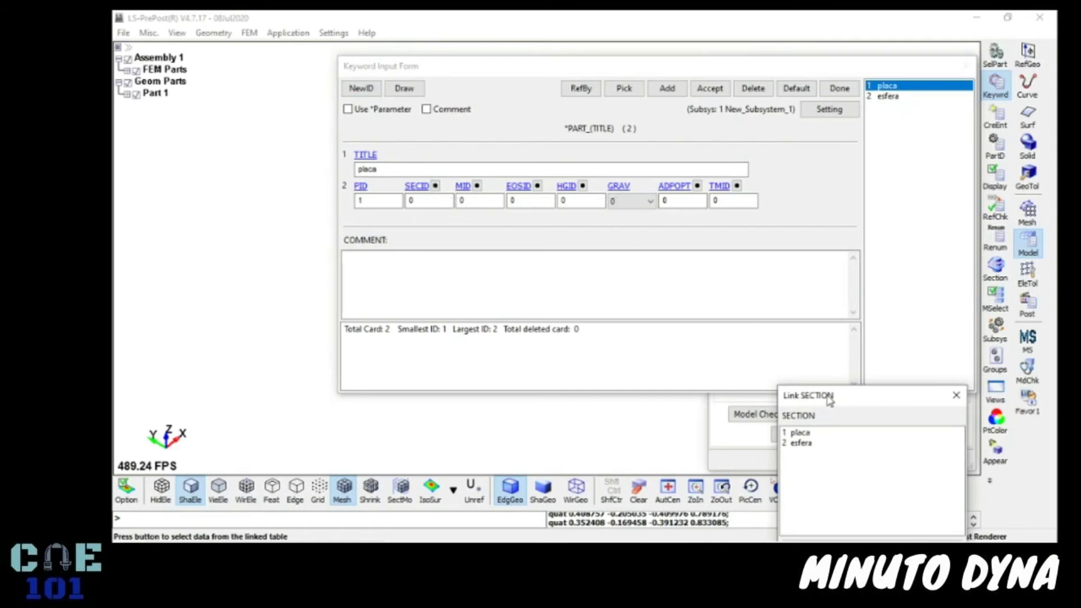
pyautogui.moveTo(826, 395); pyautogui.dragTo(803, 243)
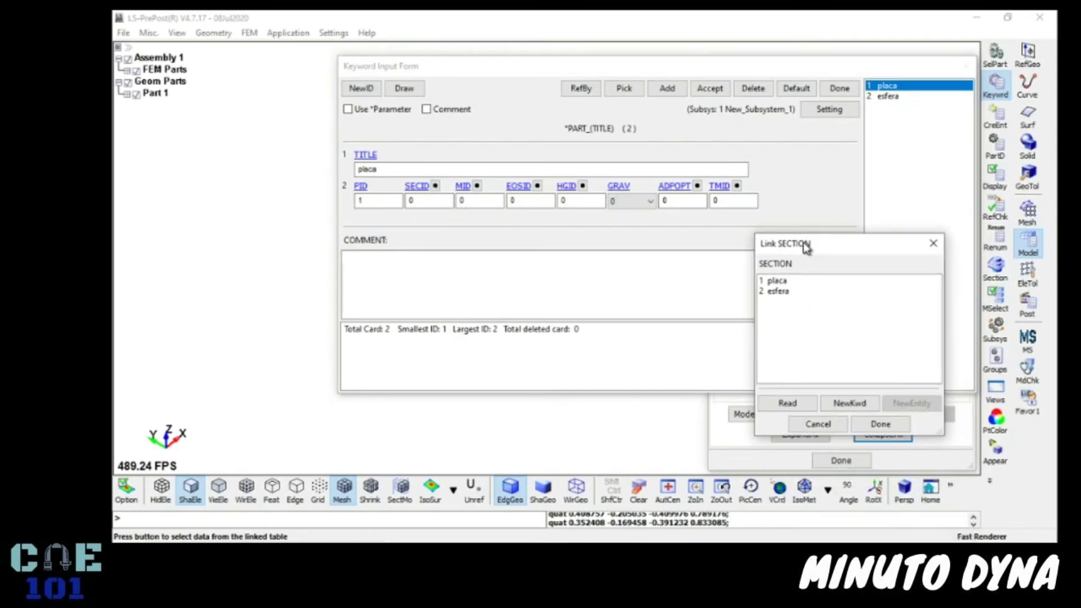
pyautogui.doubleClick(777, 281)
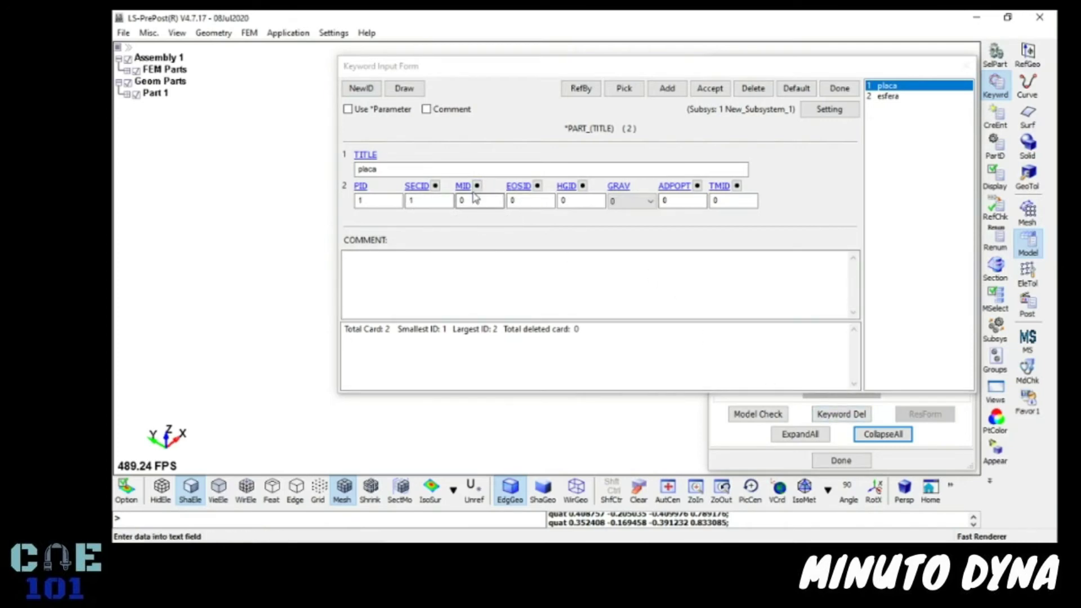
pyautogui.click(477, 187)
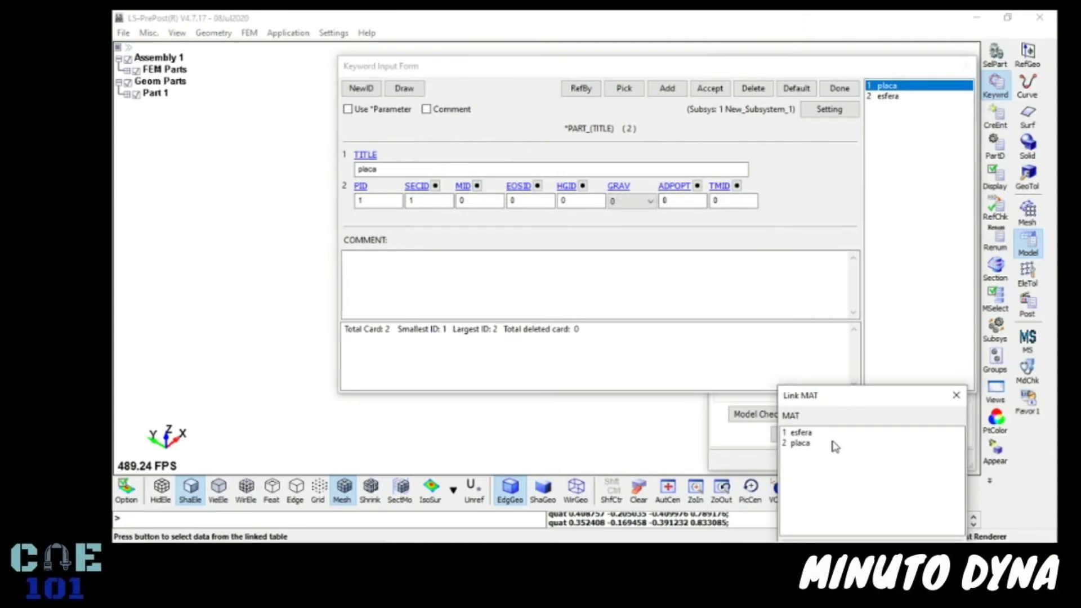
pyautogui.moveTo(826, 396); pyautogui.dragTo(813, 287)
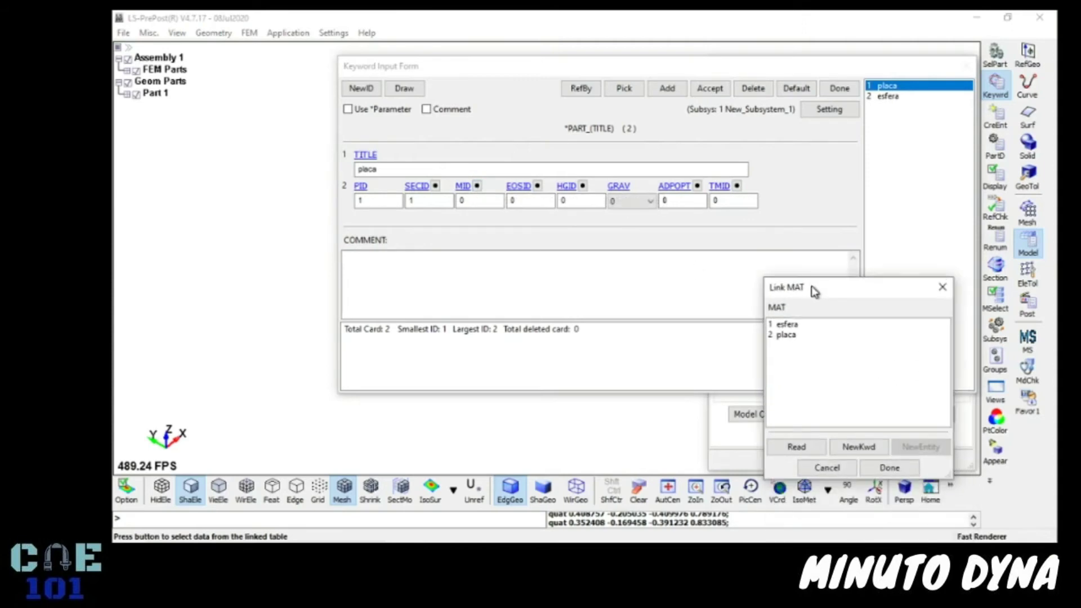
pyautogui.doubleClick(785, 335)
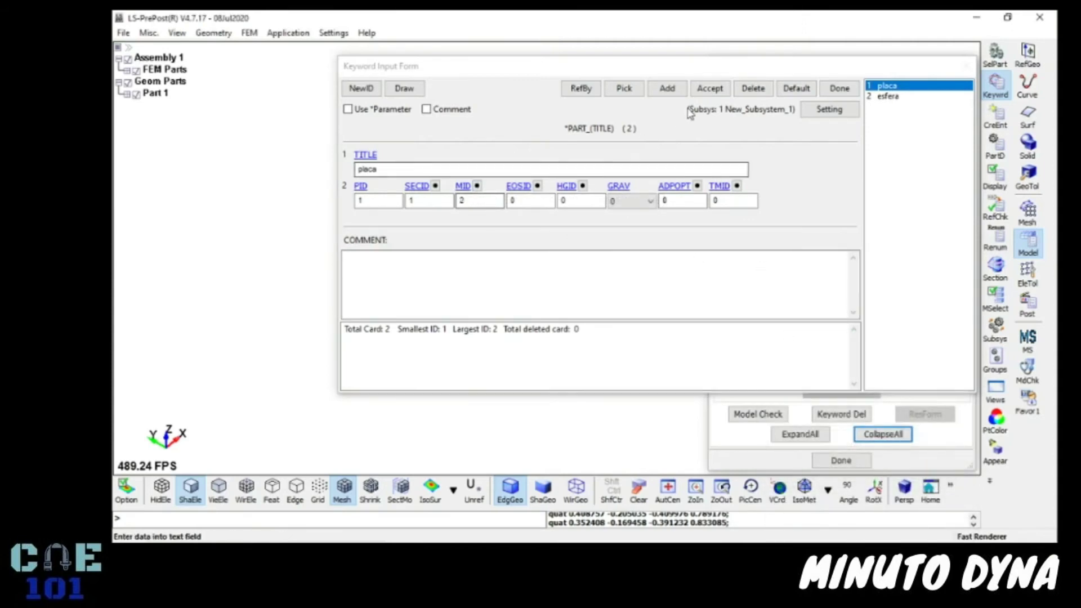
pyautogui.click(704, 90)
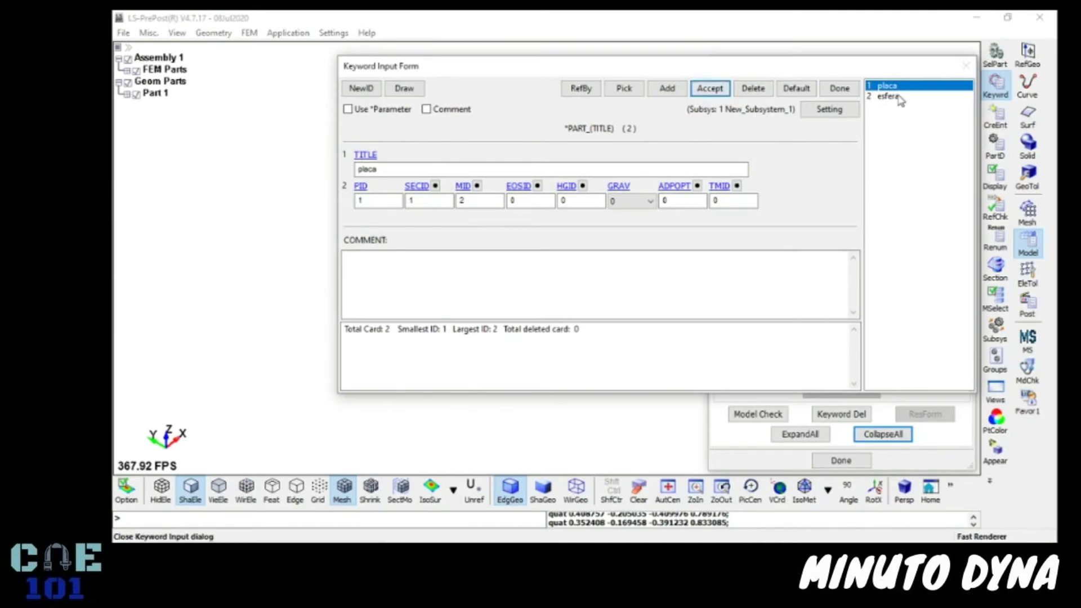
# Link the esfera part to section 2 "esfera" and material 1 "esfera", accept, close the form and collapse the keyword list
pyautogui.click(891, 96)
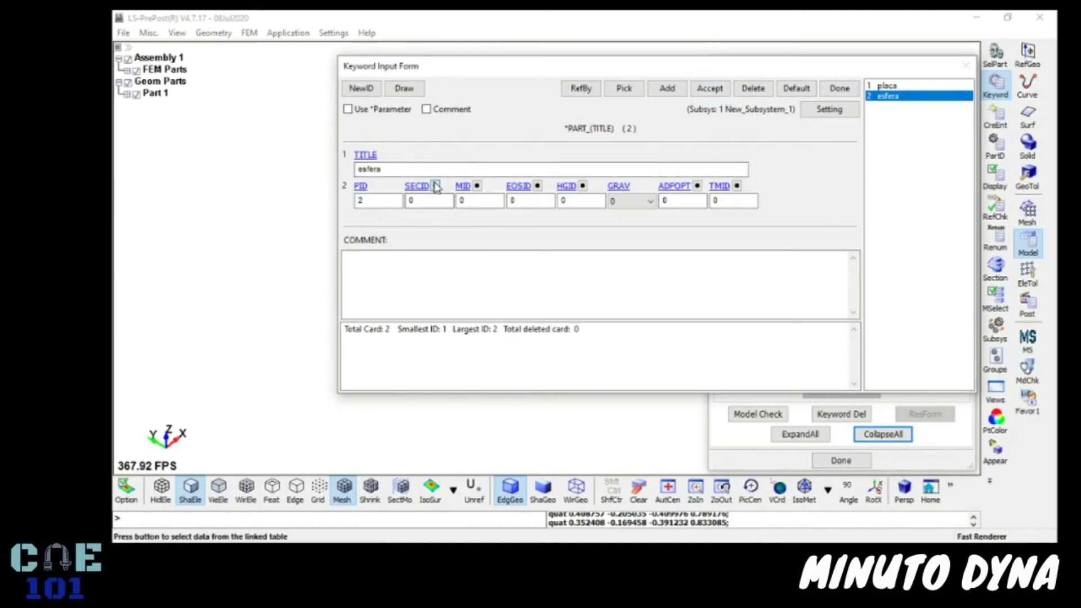
pyautogui.click(435, 186)
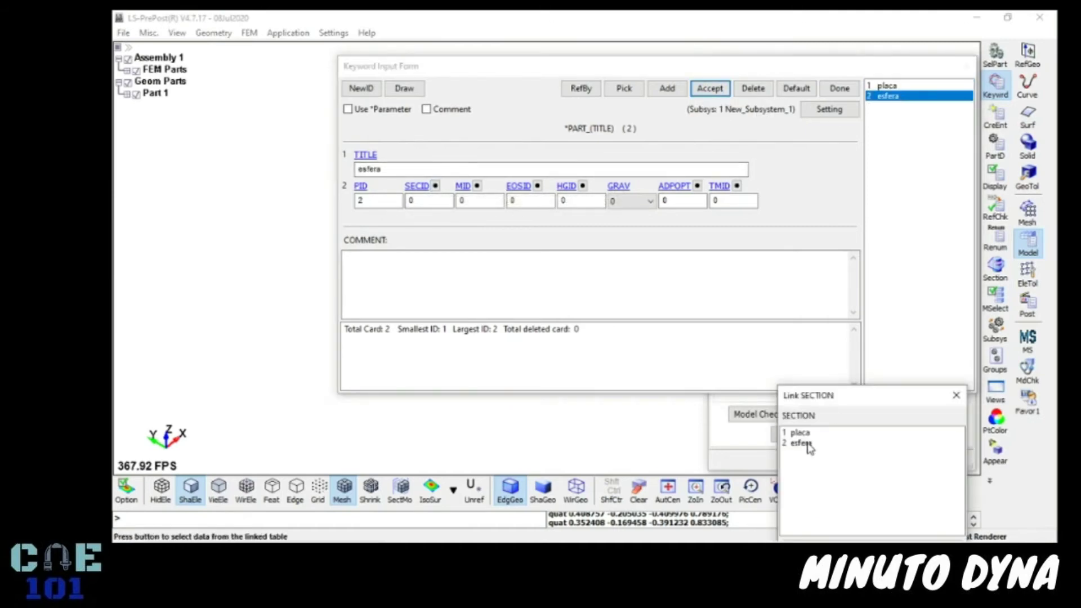
pyautogui.doubleClick(809, 445)
pyautogui.click(477, 187)
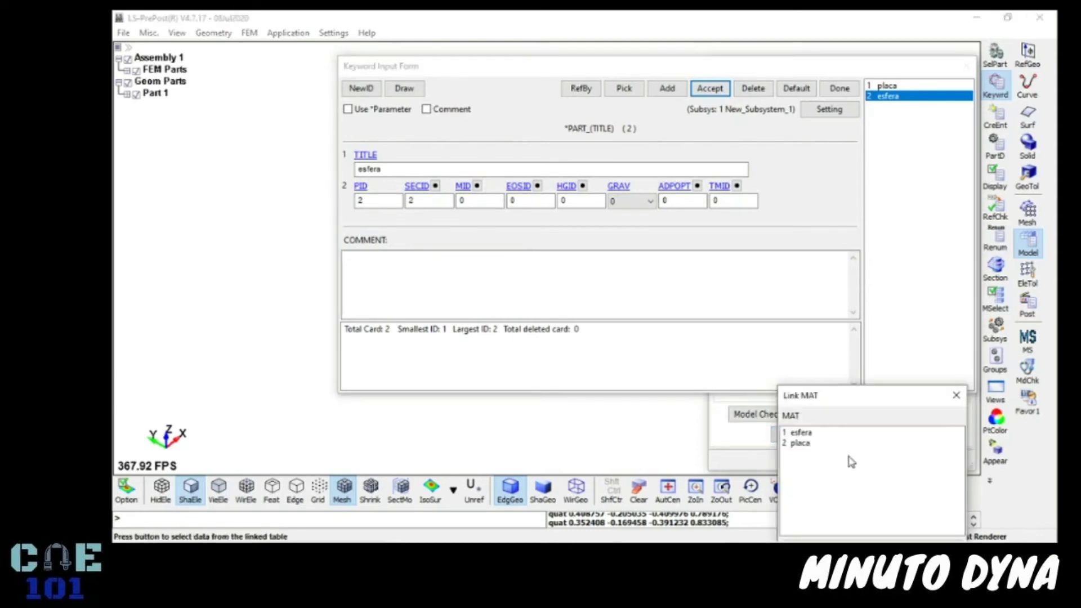
pyautogui.doubleClick(795, 437)
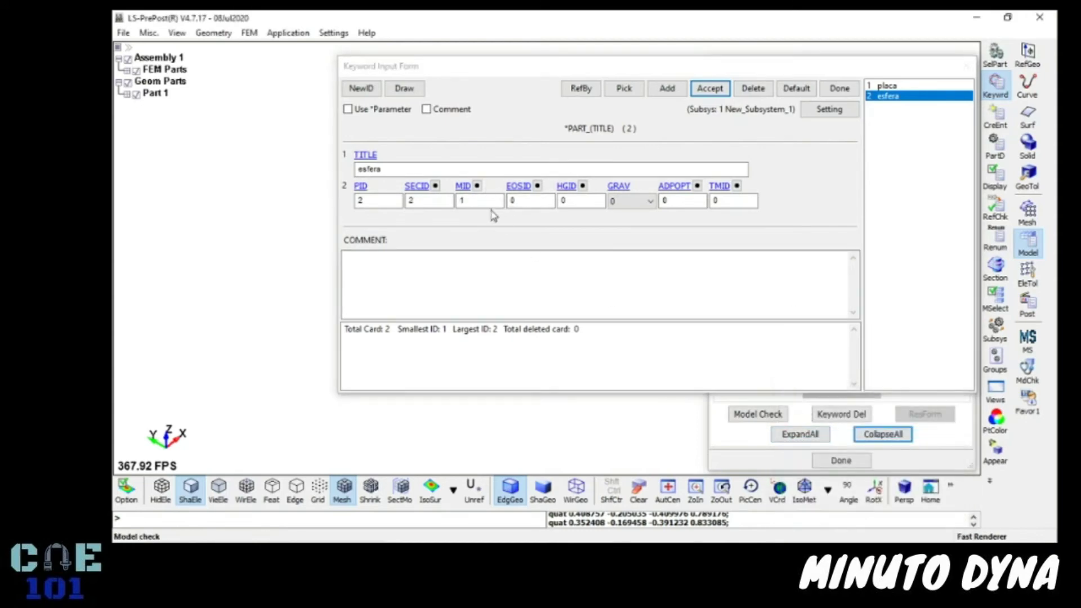
pyautogui.click(723, 92)
pyautogui.click(880, 88)
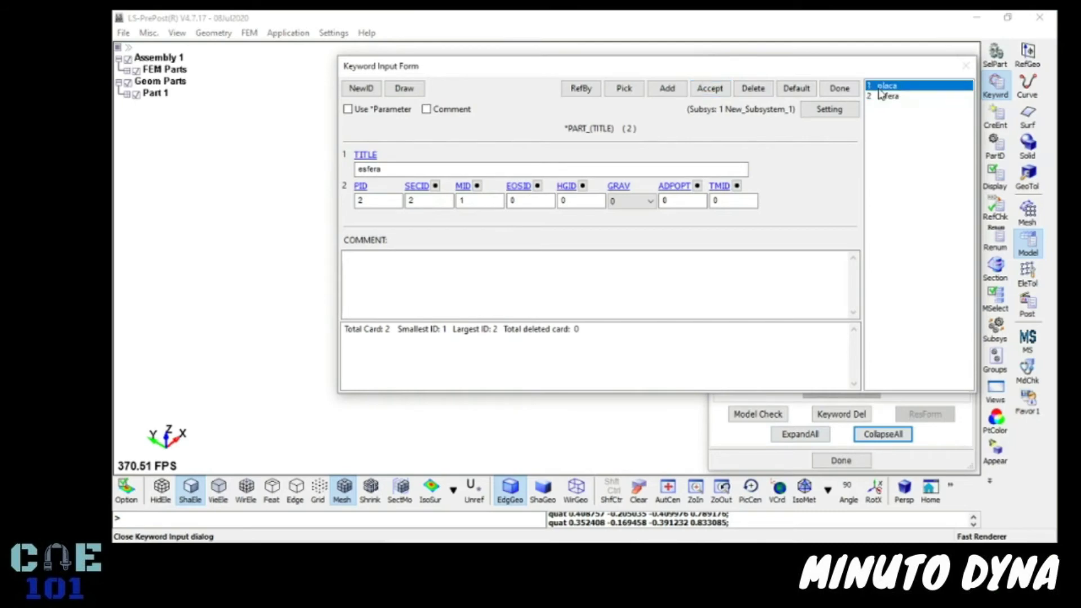
pyautogui.click(880, 100)
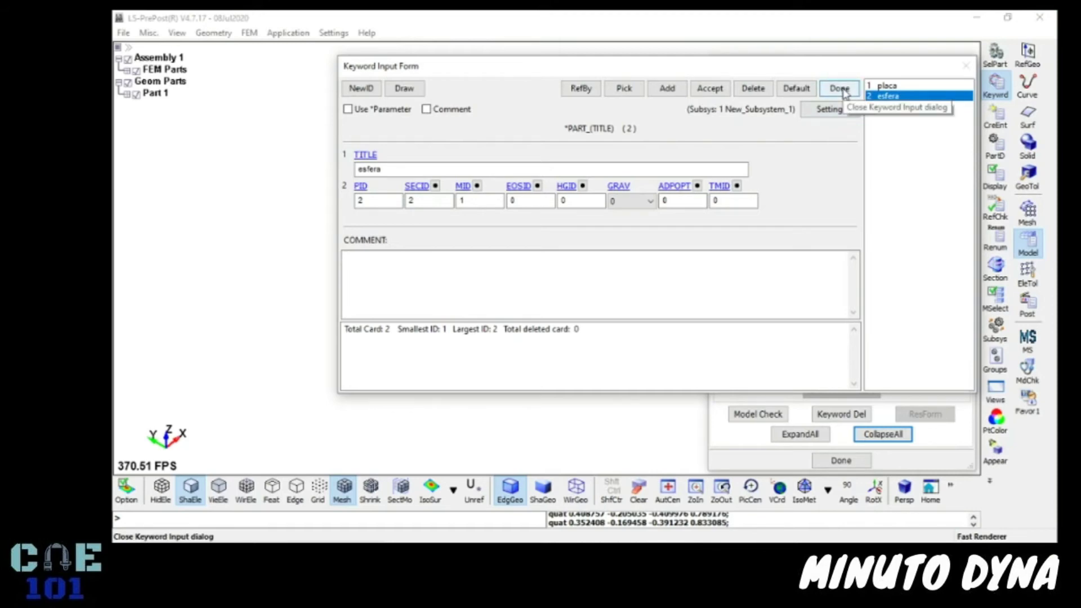
pyautogui.click(839, 89)
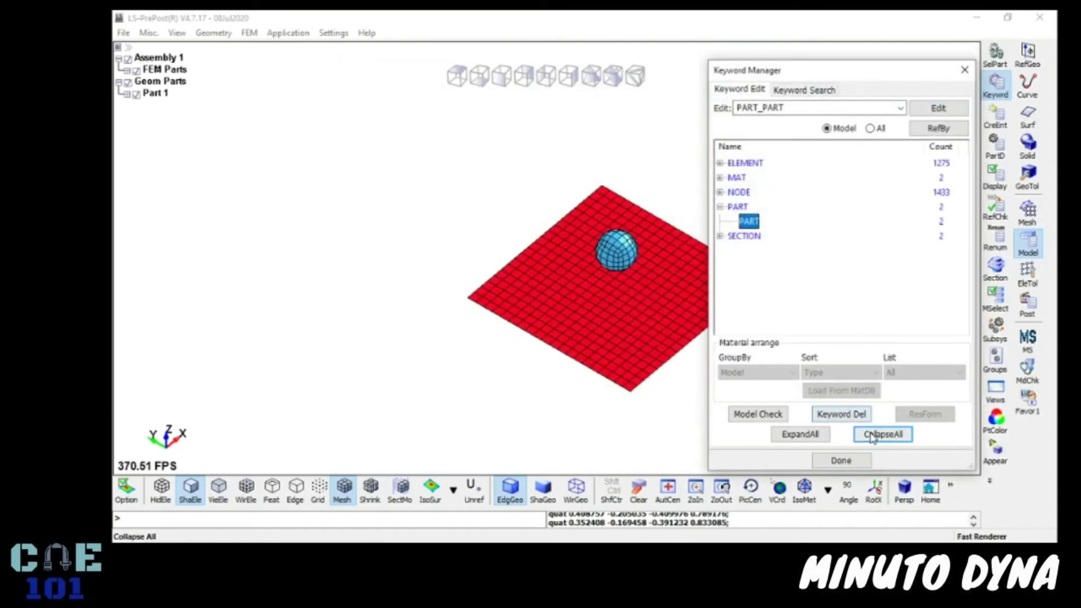
pyautogui.click(891, 440)
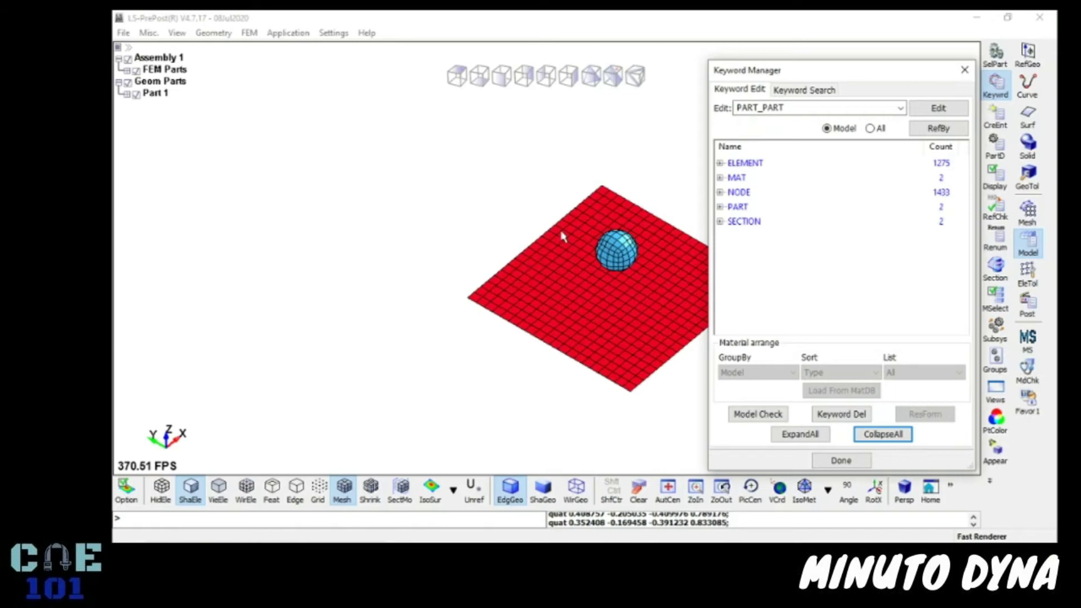
# Show the model from the top and start creating an SPC boundary condition on a node set
pyautogui.click(458, 82)
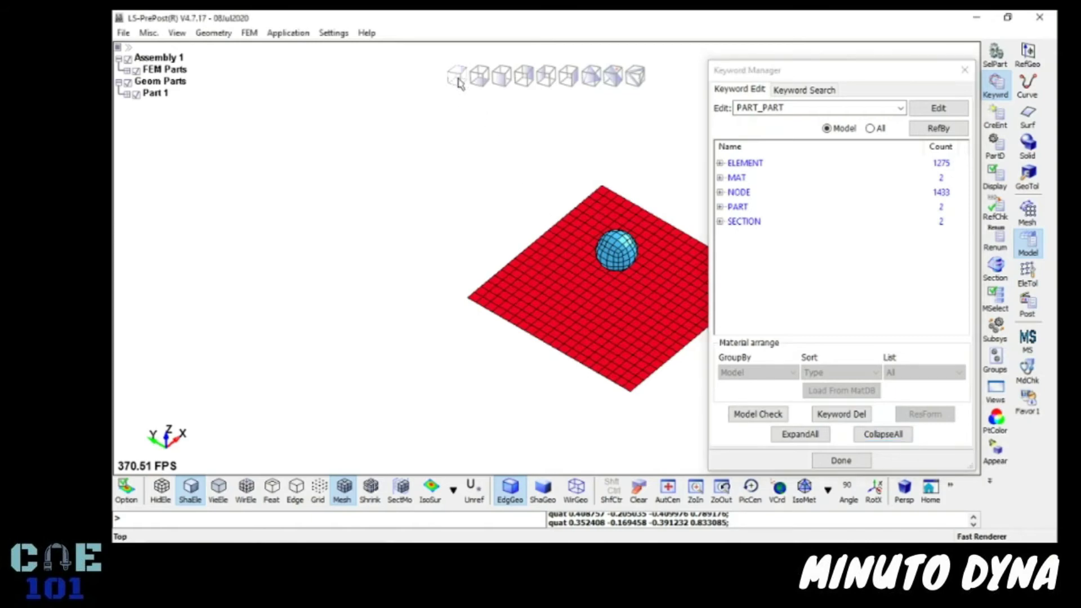
pyautogui.scroll(-3, 450, 175)
pyautogui.scroll(4, 531, 212)
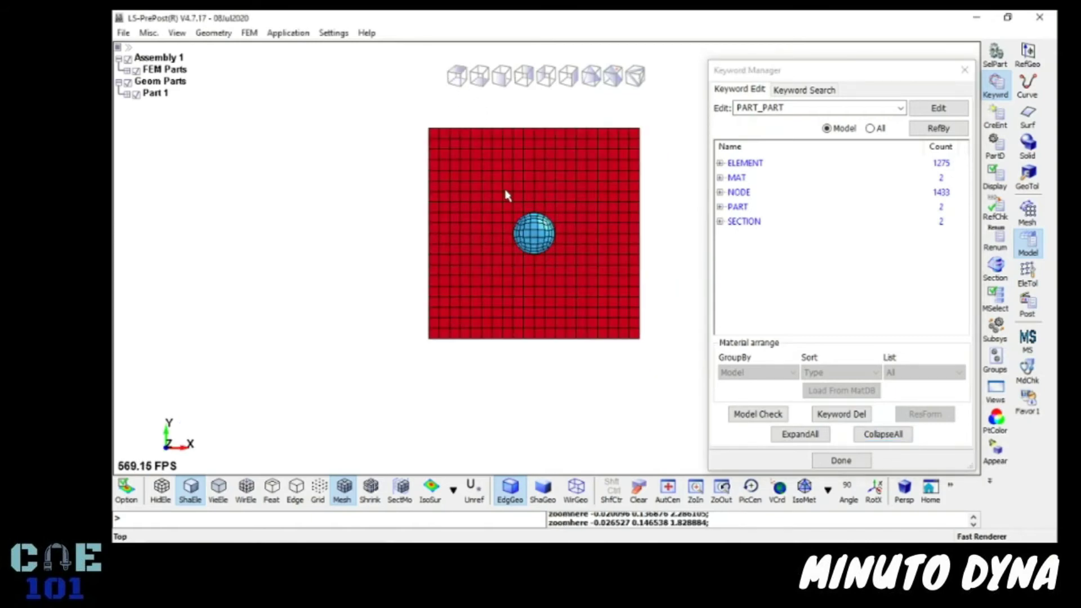
pyautogui.scroll(1, 491, 143)
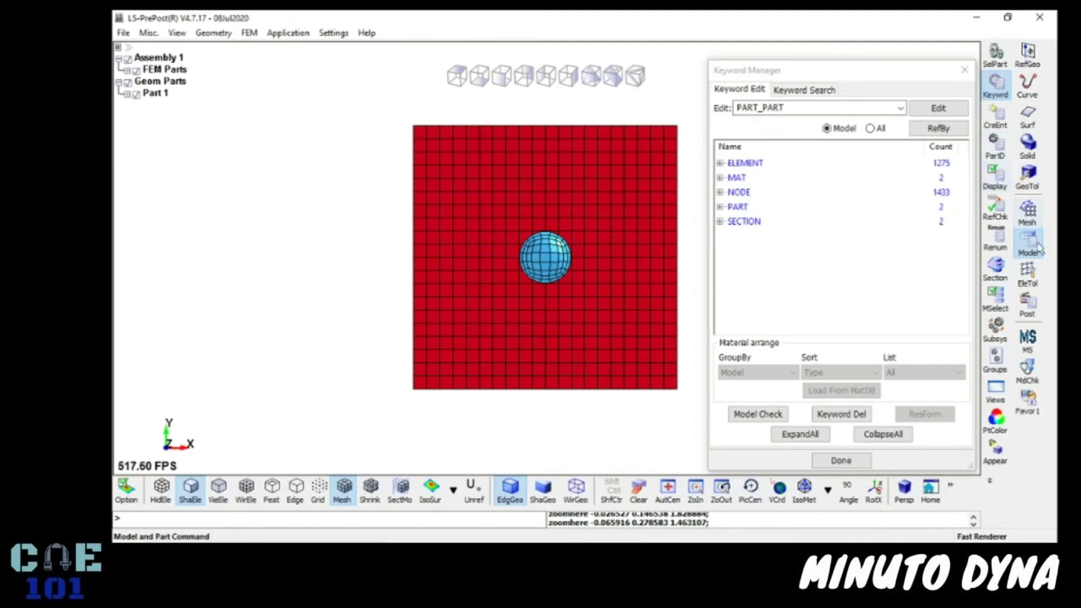
pyautogui.click(995, 116)
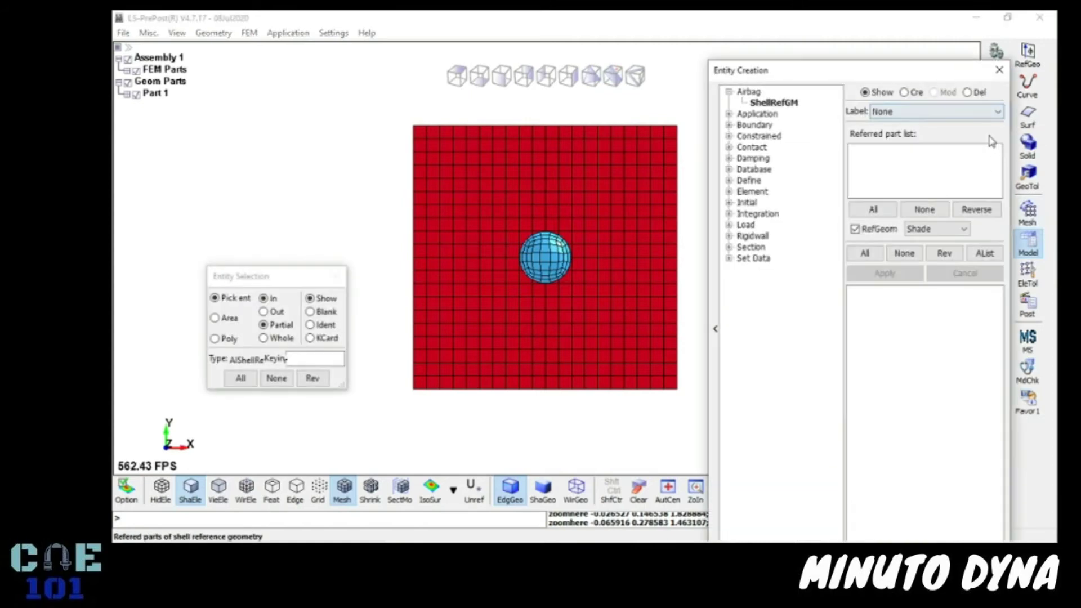
pyautogui.moveTo(888, 77); pyautogui.dragTo(881, 58)
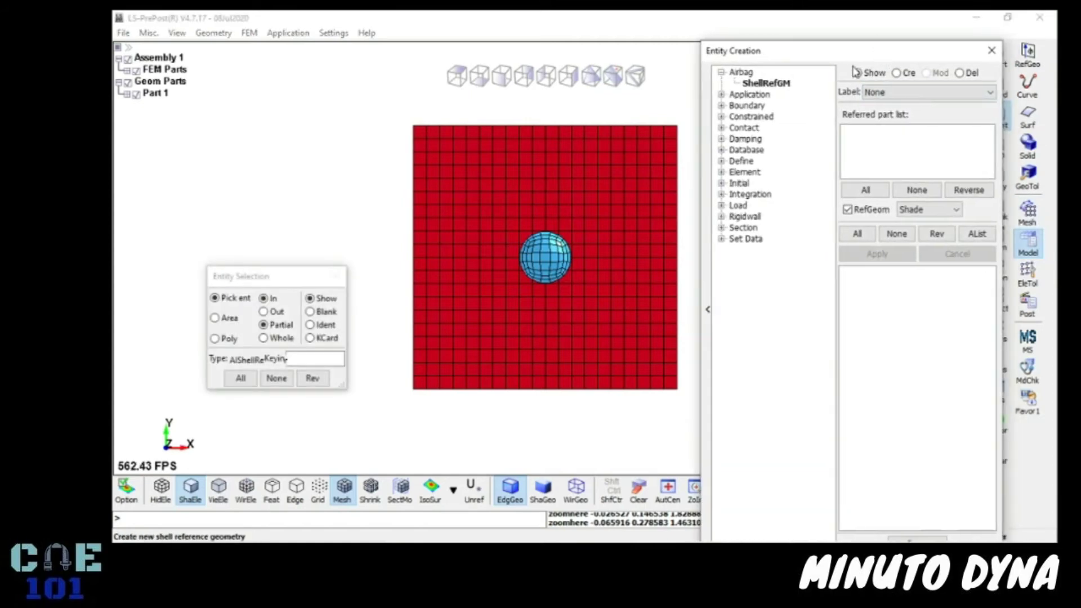
pyautogui.click(720, 106)
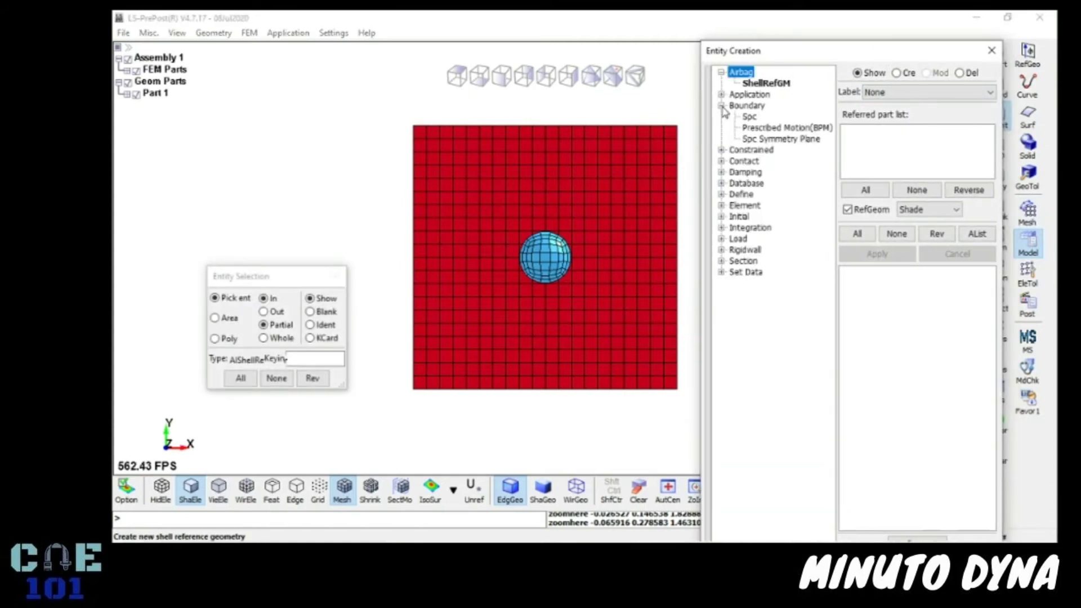
pyautogui.click(749, 117)
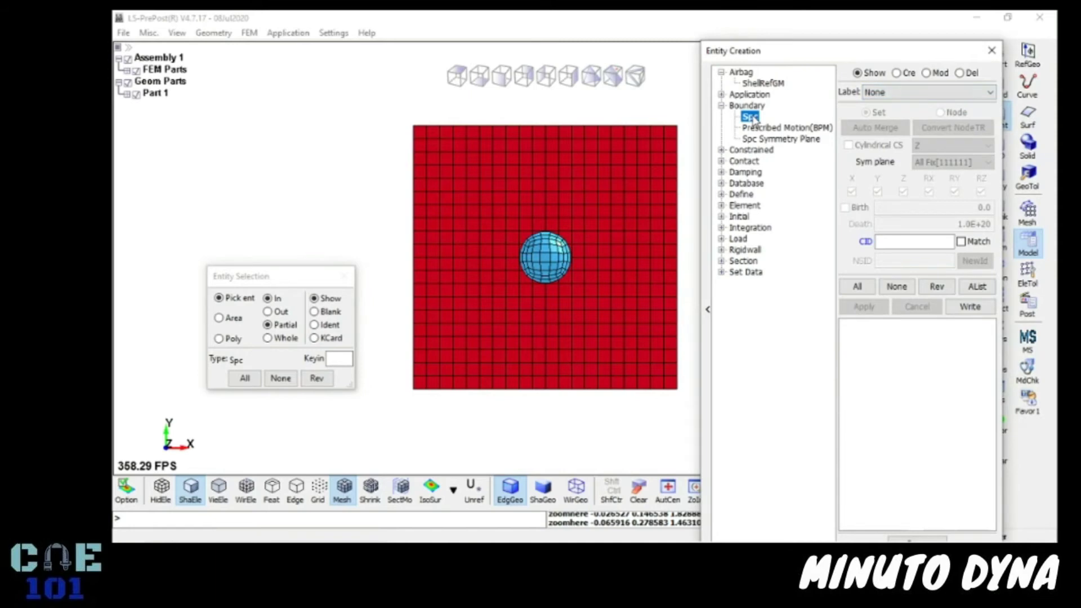
pyautogui.click(896, 72)
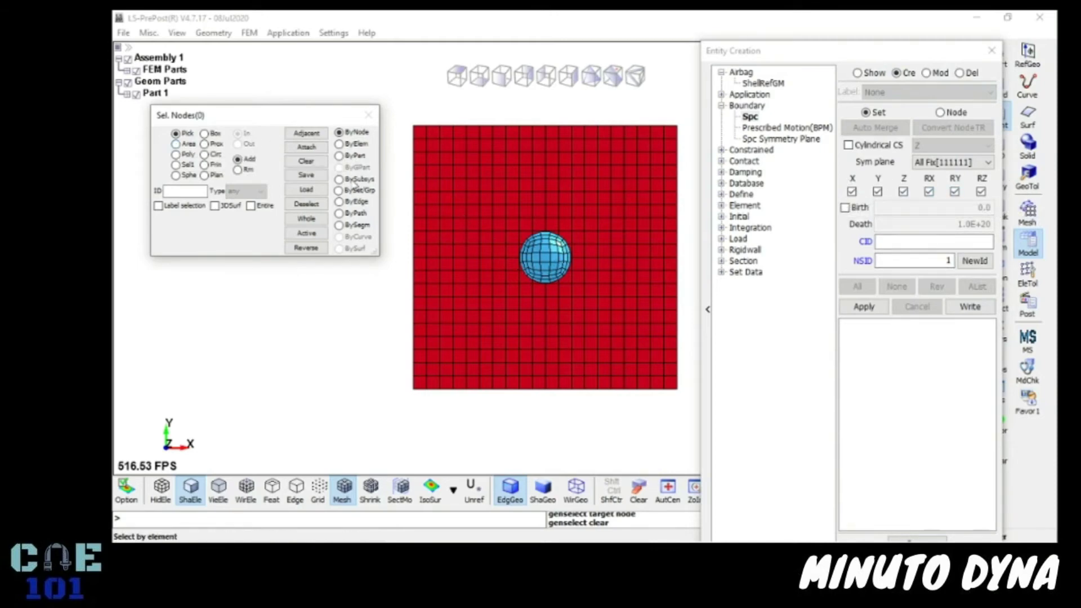
# Select the nodes along all four plate edges by area and apply the SPC with all six degrees of freedom fixed as node set 1
pyautogui.click(177, 144)
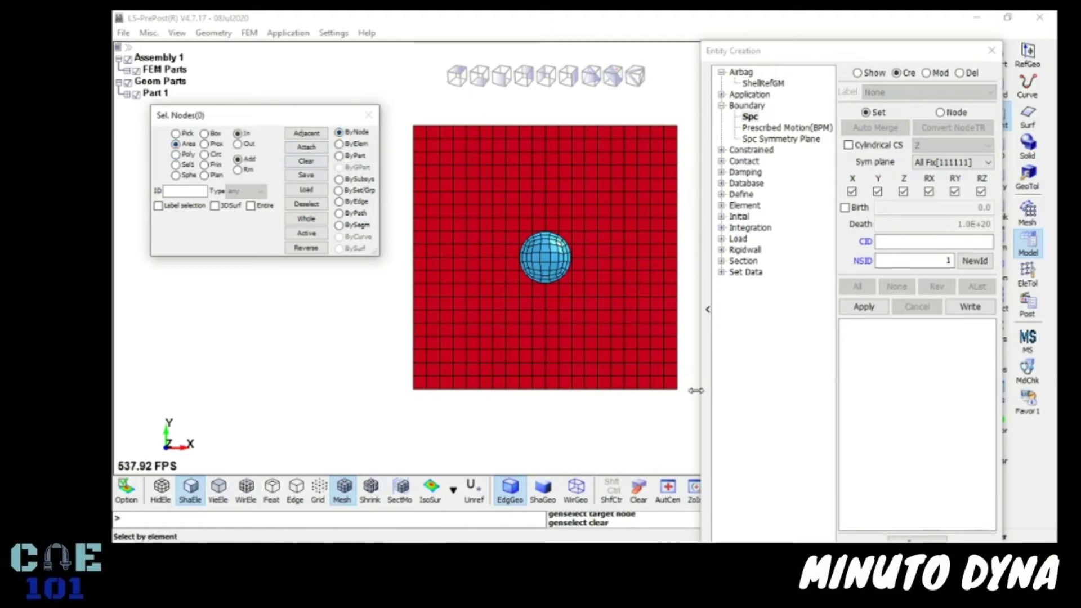
pyautogui.moveTo(687, 412); pyautogui.dragTo(420, 414)
pyautogui.moveTo(687, 421); pyautogui.dragTo(403, 389)
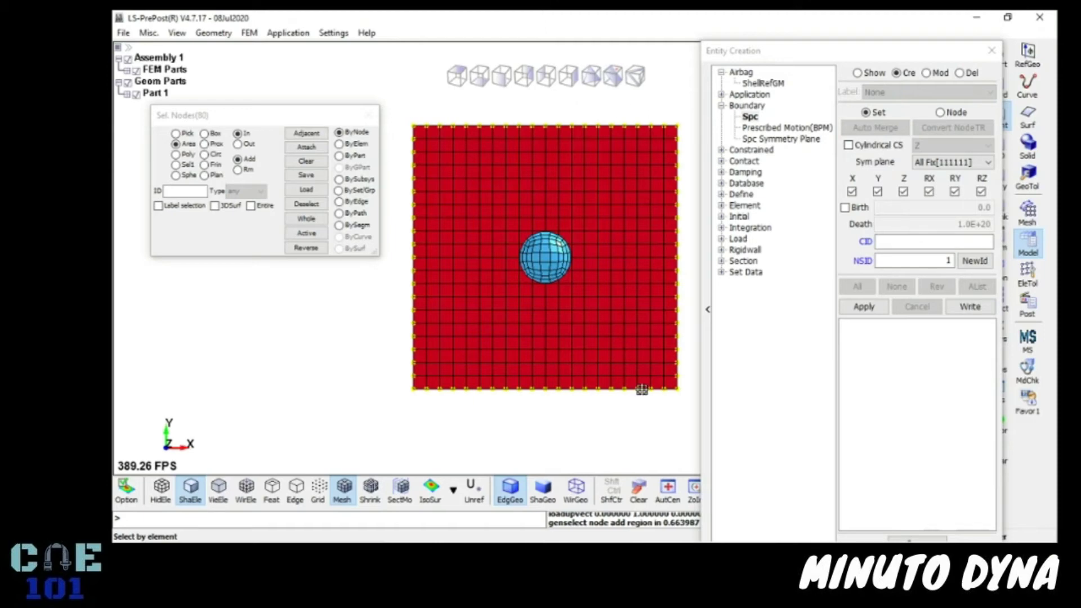
pyautogui.click(864, 307)
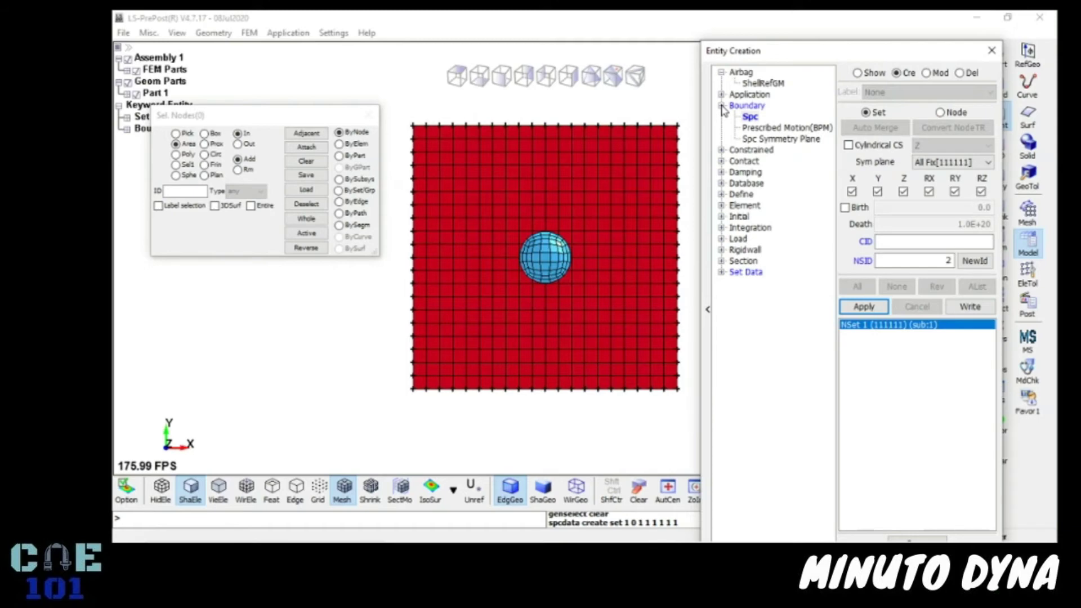
pyautogui.click(722, 106)
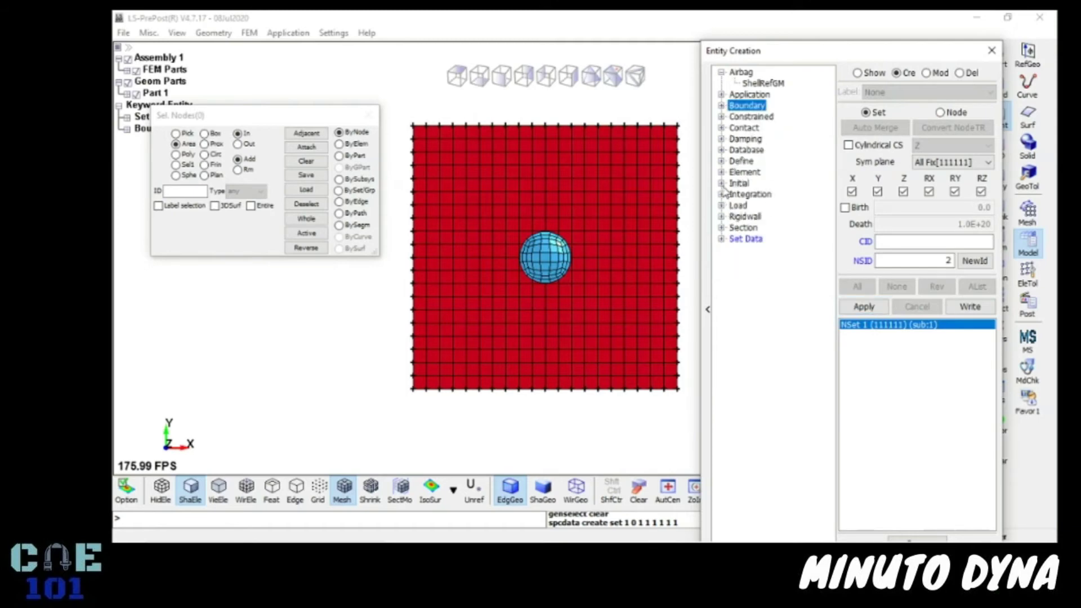
# Start creating an initial velocity and select all nodes of the sphere by part
pyautogui.click(723, 184)
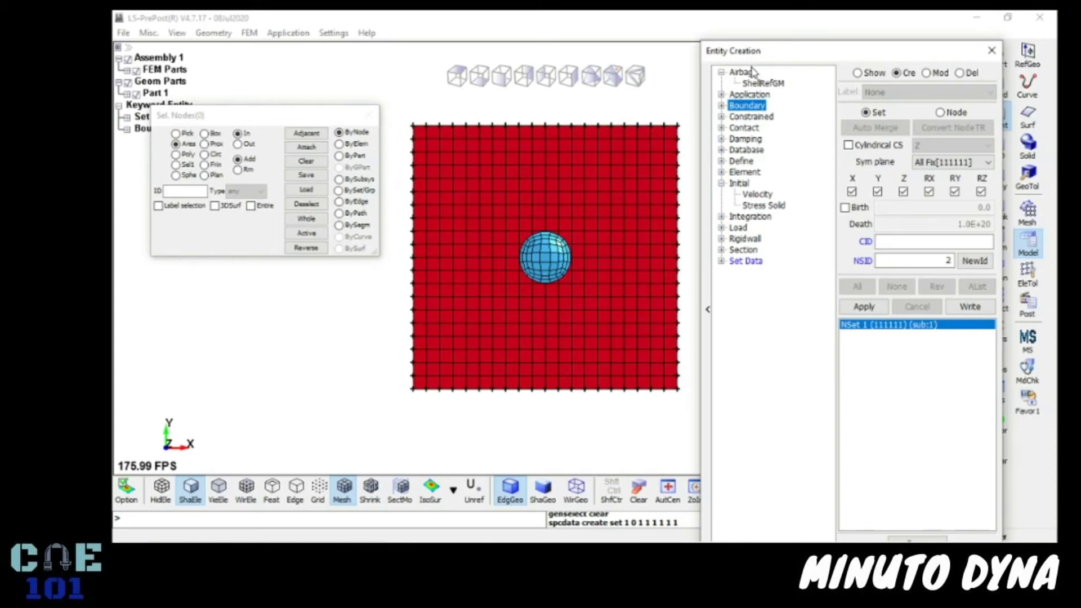
pyautogui.click(739, 184)
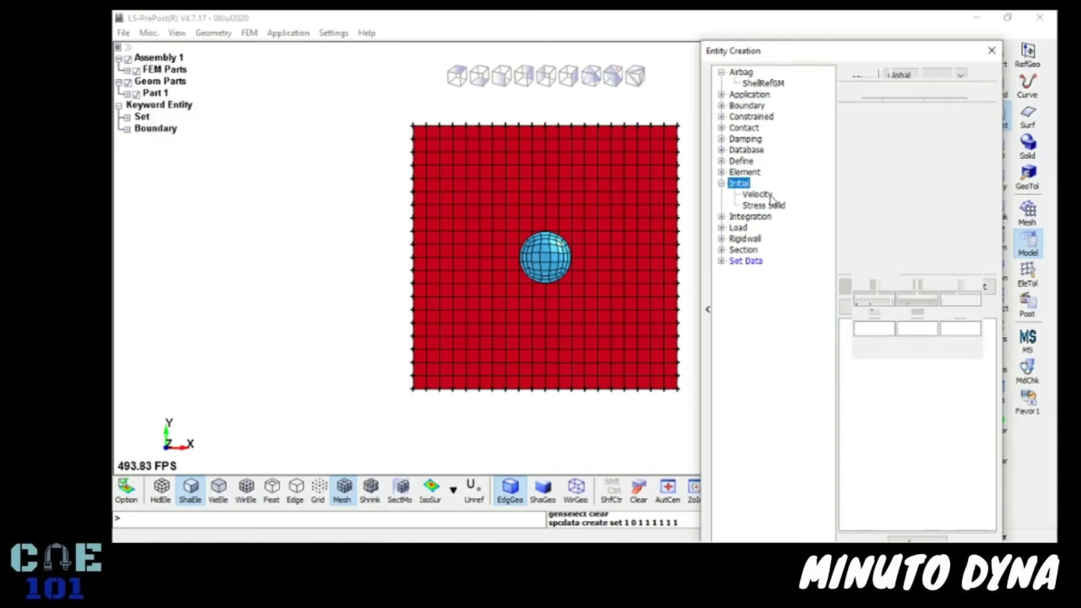
pyautogui.click(759, 195)
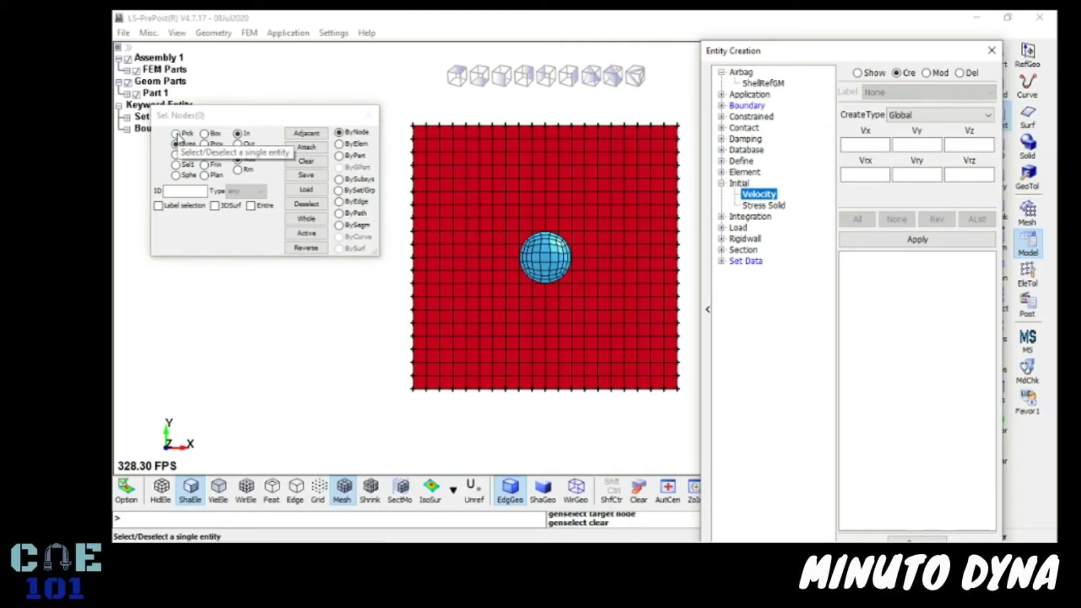
pyautogui.click(177, 134)
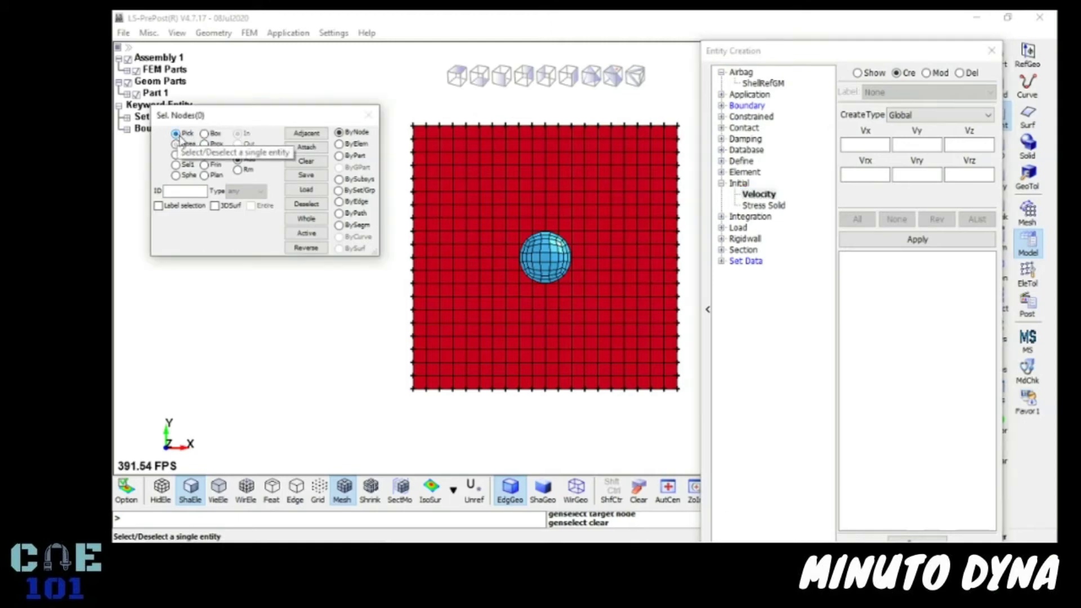
pyautogui.click(339, 156)
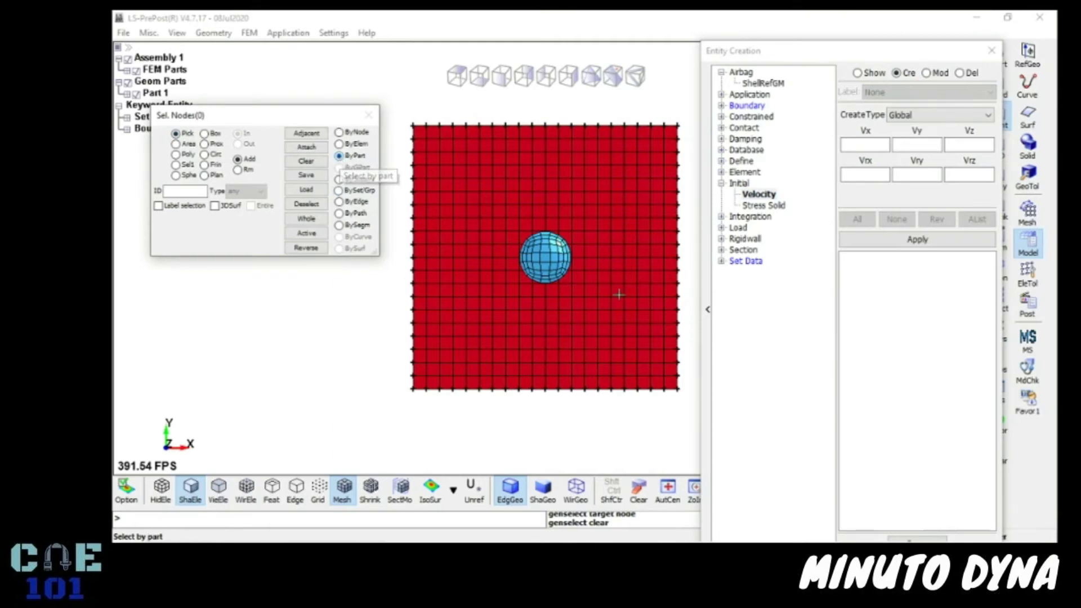
pyautogui.click(545, 259)
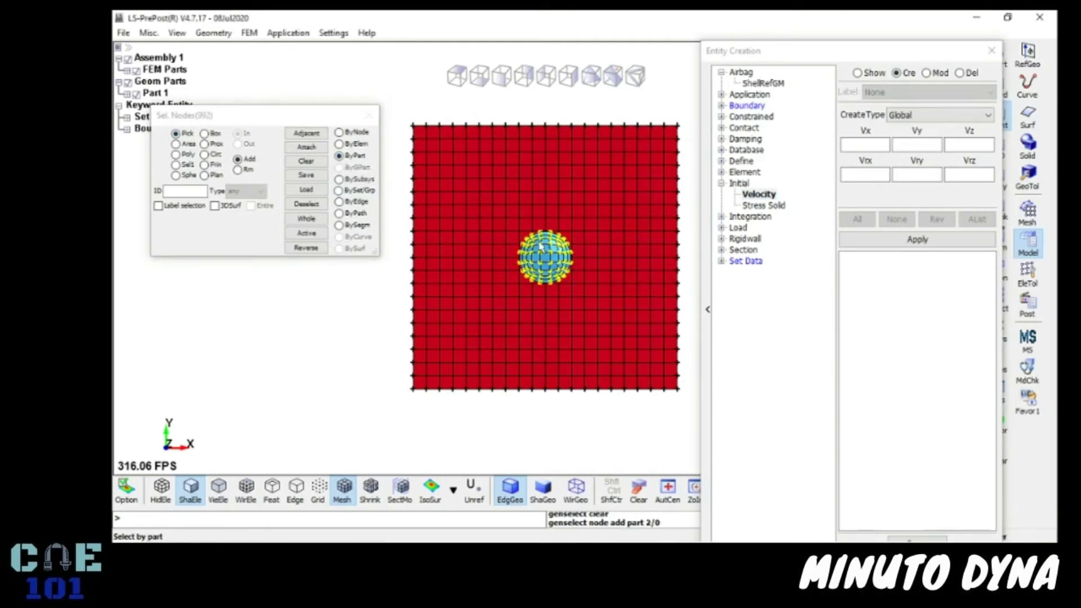
# Give the selected sphere nodes a global initial velocity Vz of -10000, apply it and finish entity creation
pyautogui.click(500, 77)
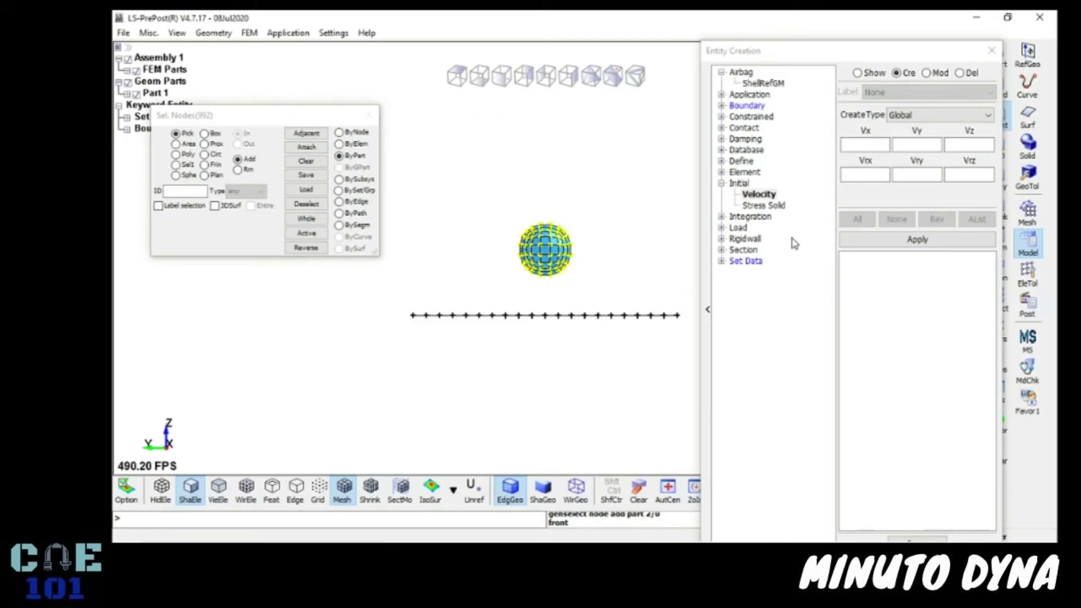
pyautogui.click(959, 142)
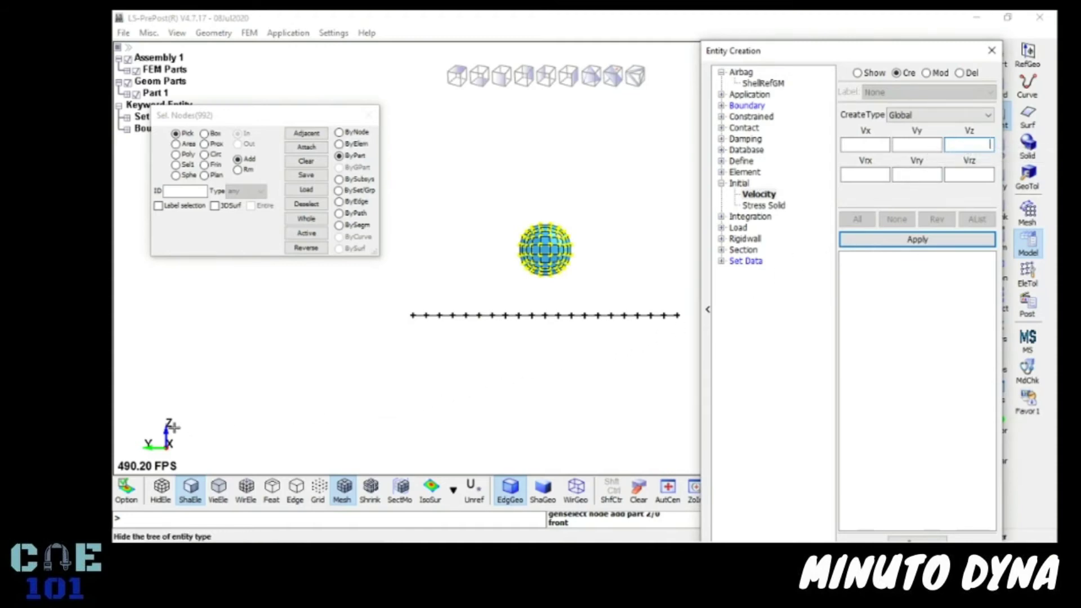
pyautogui.click(912, 117)
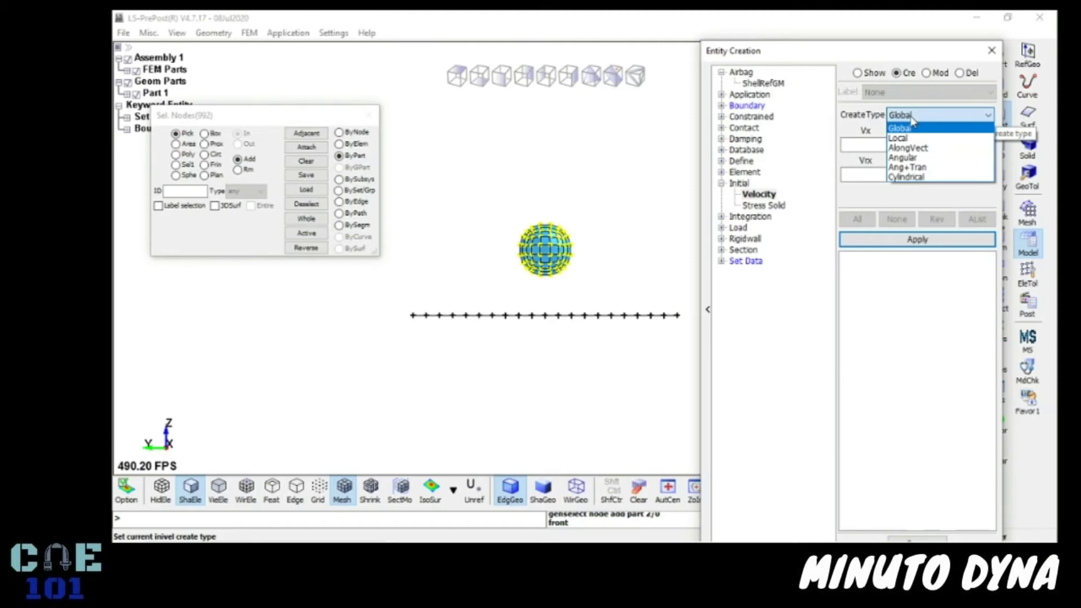
pyautogui.click(910, 126)
pyautogui.click(962, 145)
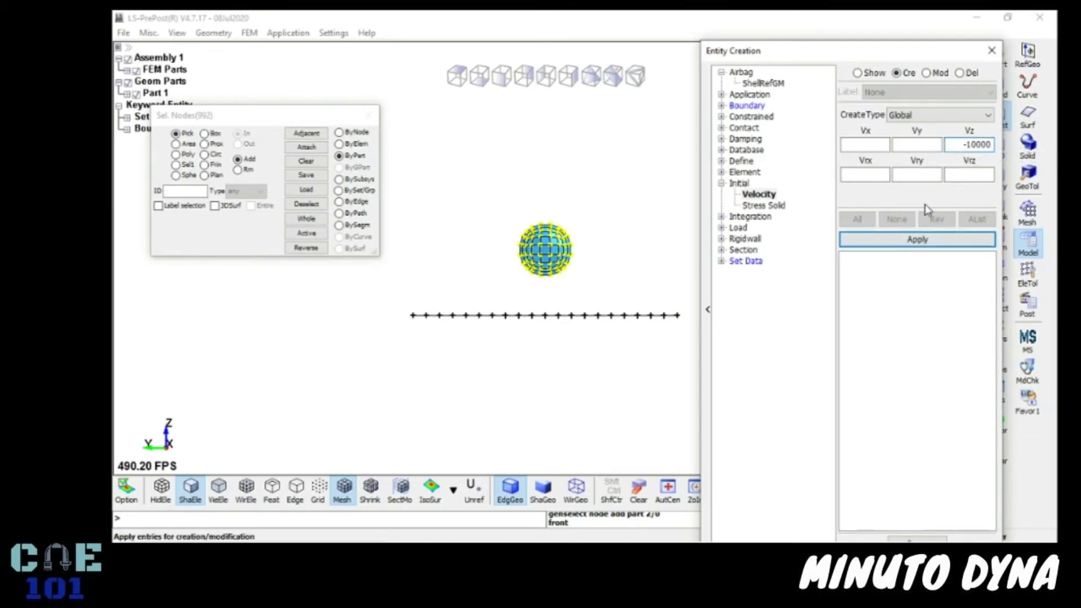
pyautogui.click(915, 241)
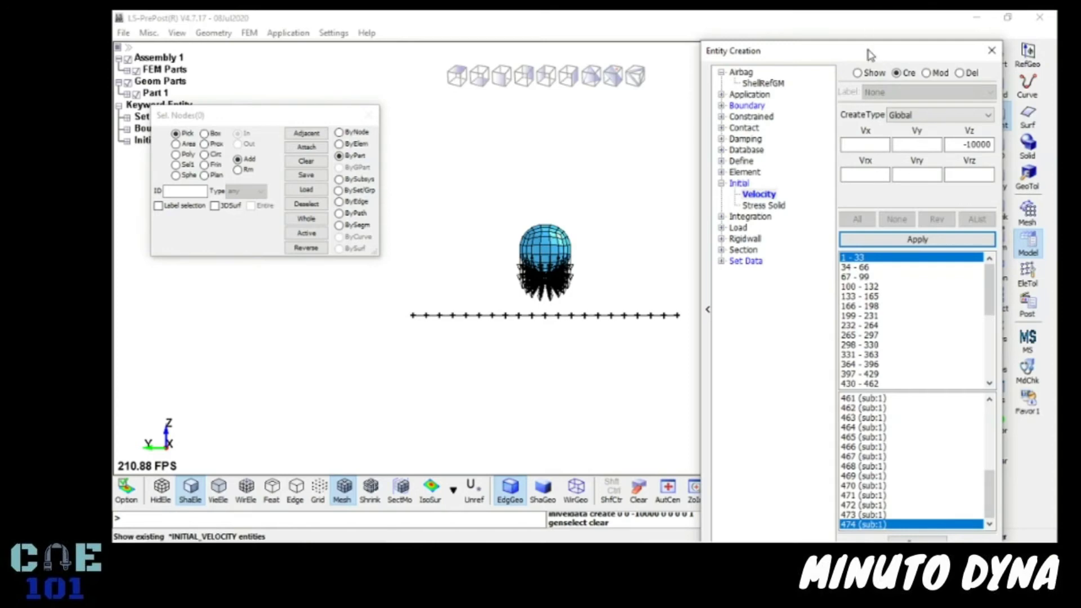
pyautogui.moveTo(867, 53); pyautogui.dragTo(858, 33)
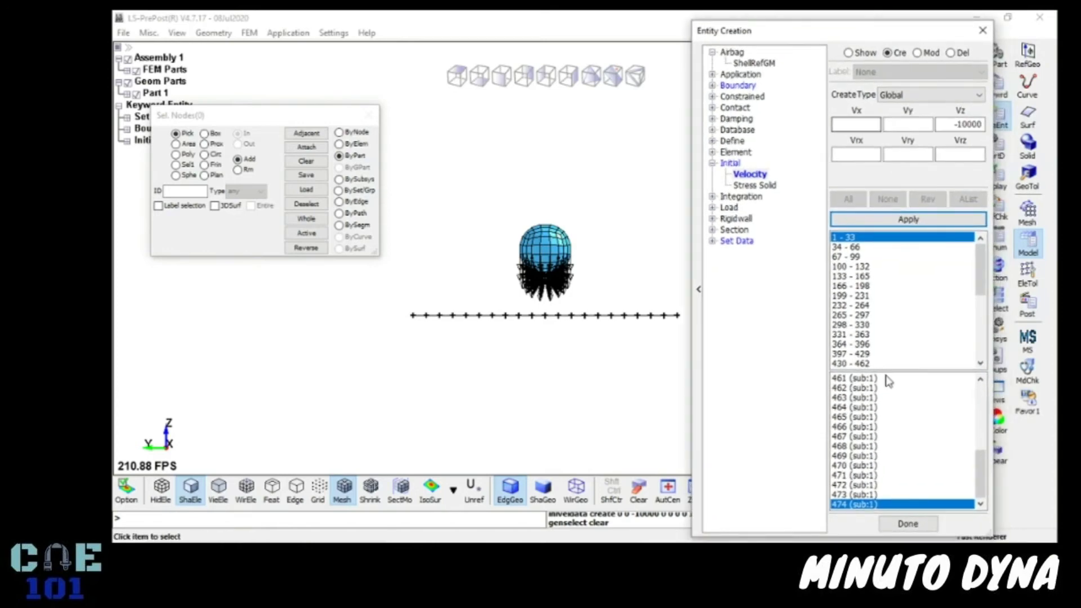
pyautogui.click(908, 526)
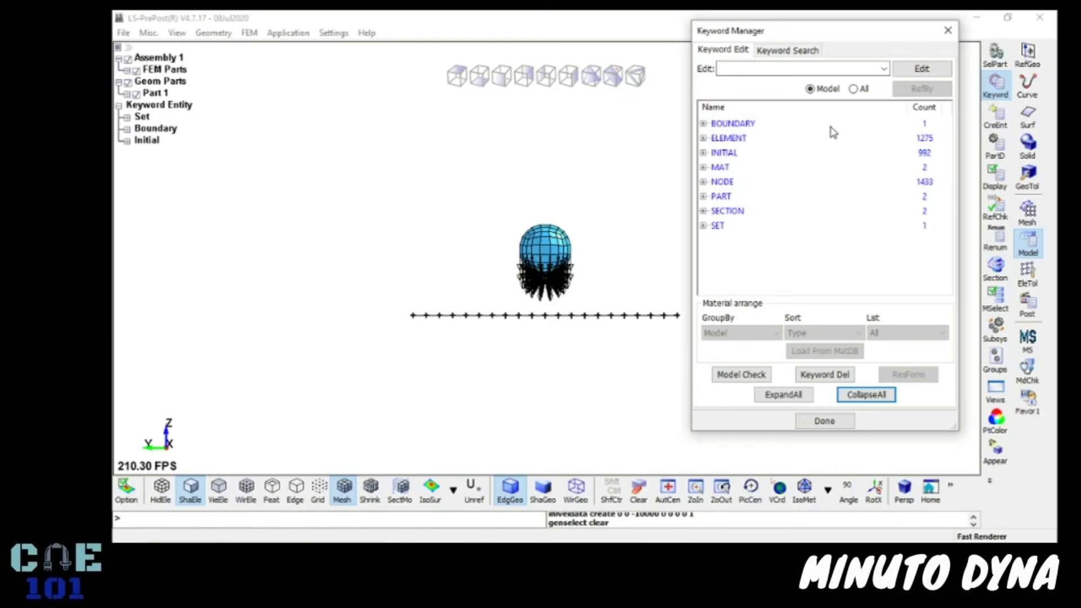
# List all keywords and open the input form for the CONTROL_TERMINATION keyword
pyautogui.click(853, 88)
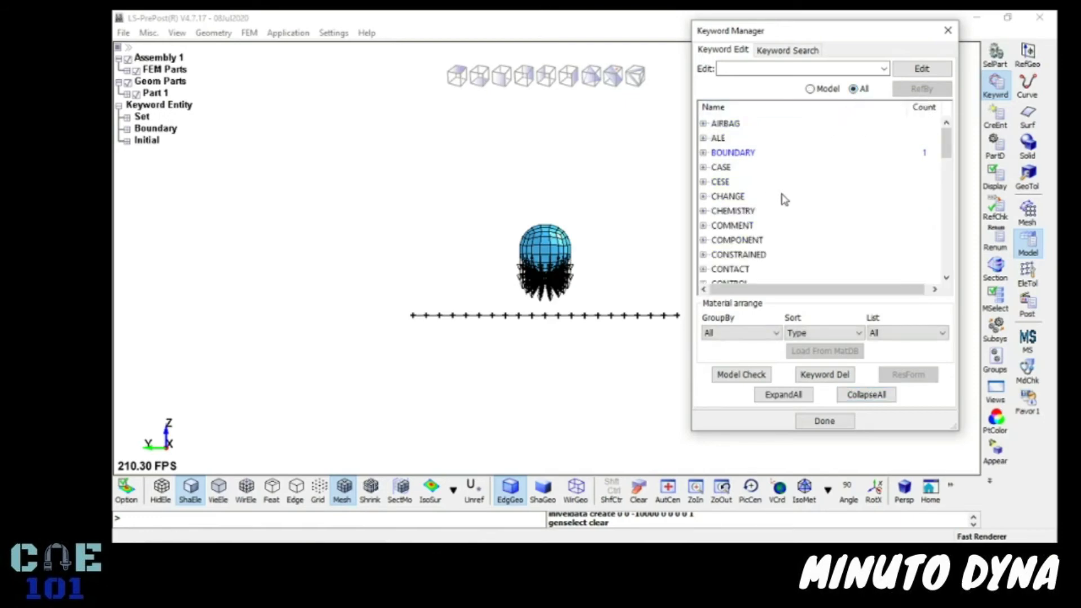
pyautogui.scroll(-1, 743, 214)
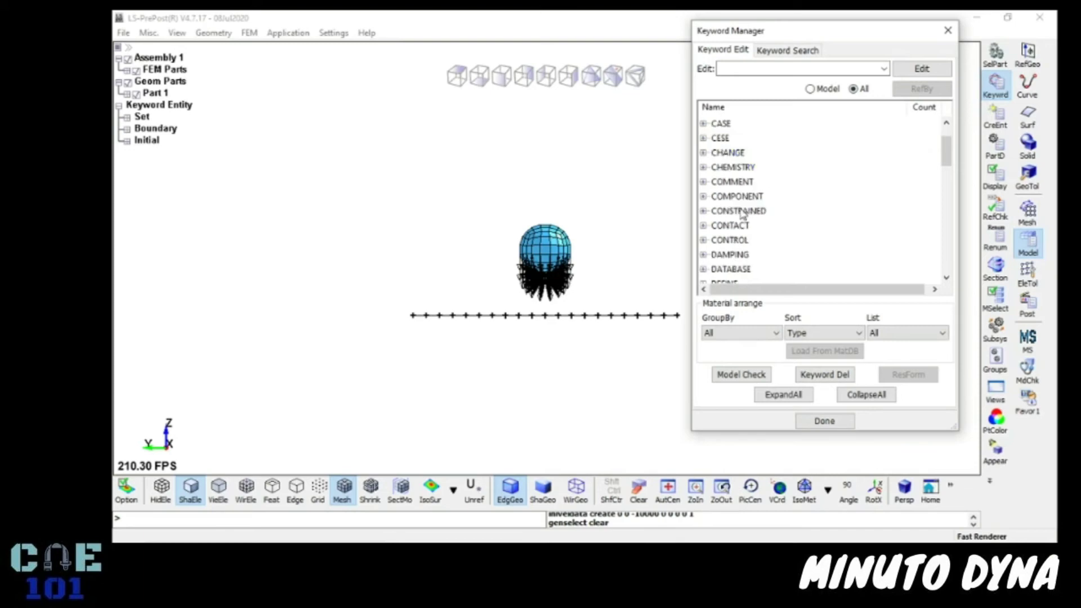
pyautogui.click(726, 241)
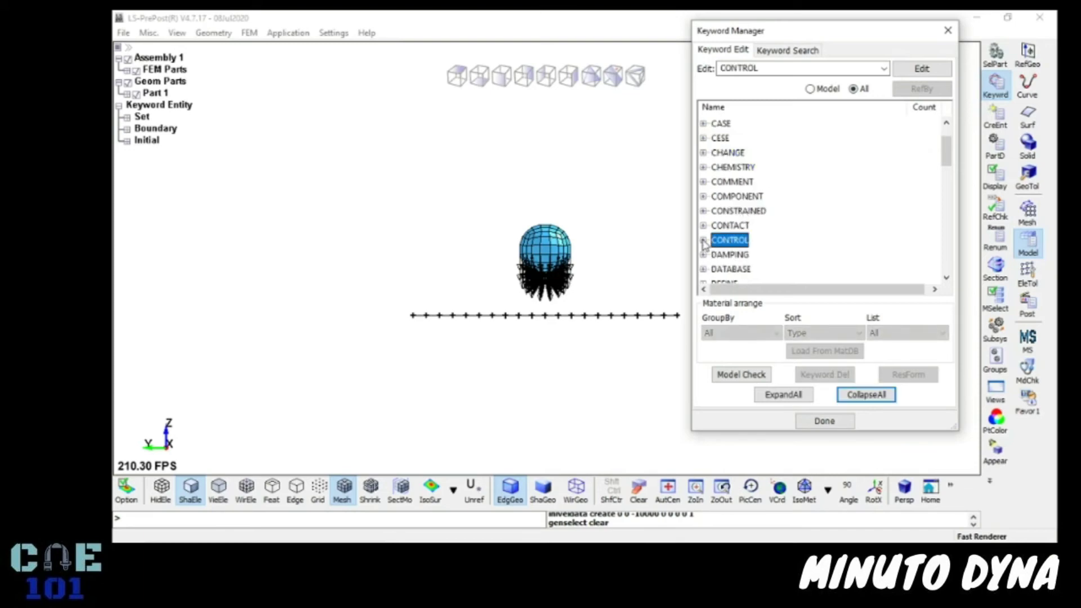
pyautogui.click(703, 240)
pyautogui.scroll(-10, 750, 231)
pyautogui.scroll(-15, 750, 231)
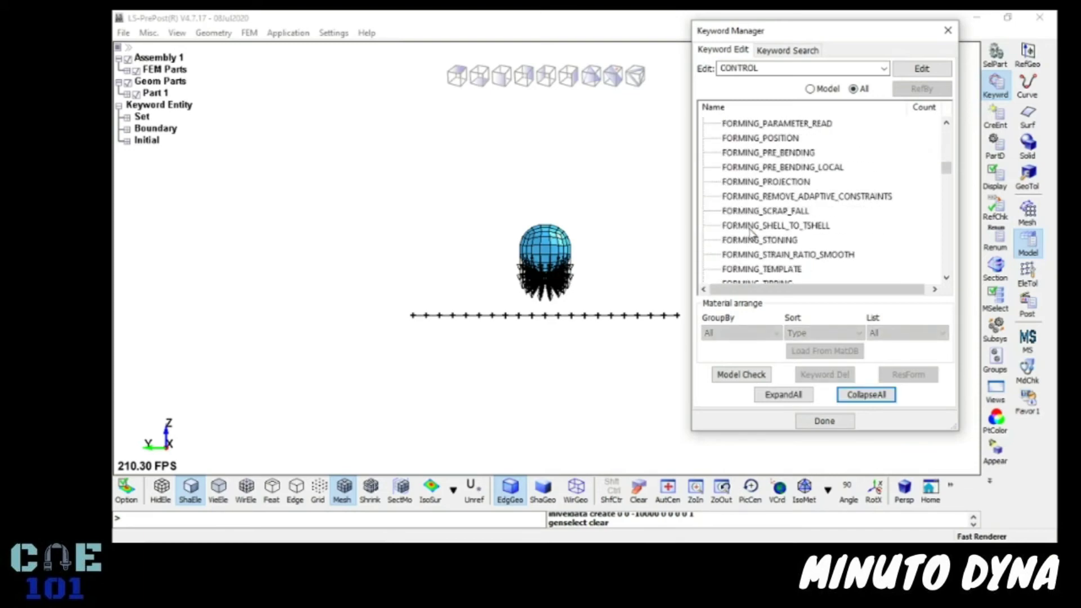
pyautogui.scroll(-16, 749, 230)
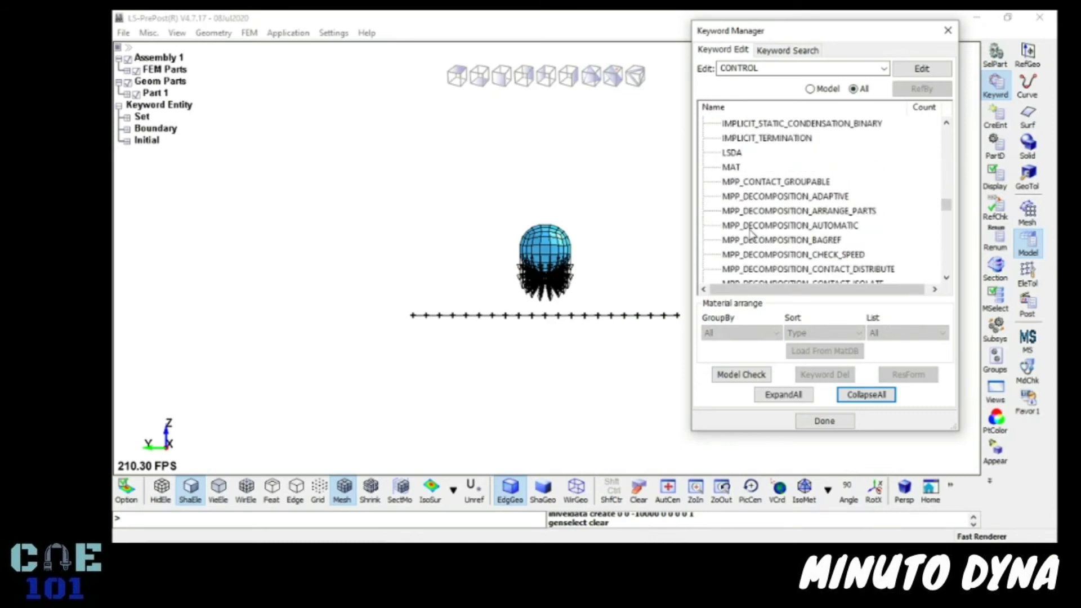
pyautogui.scroll(-3, 750, 232)
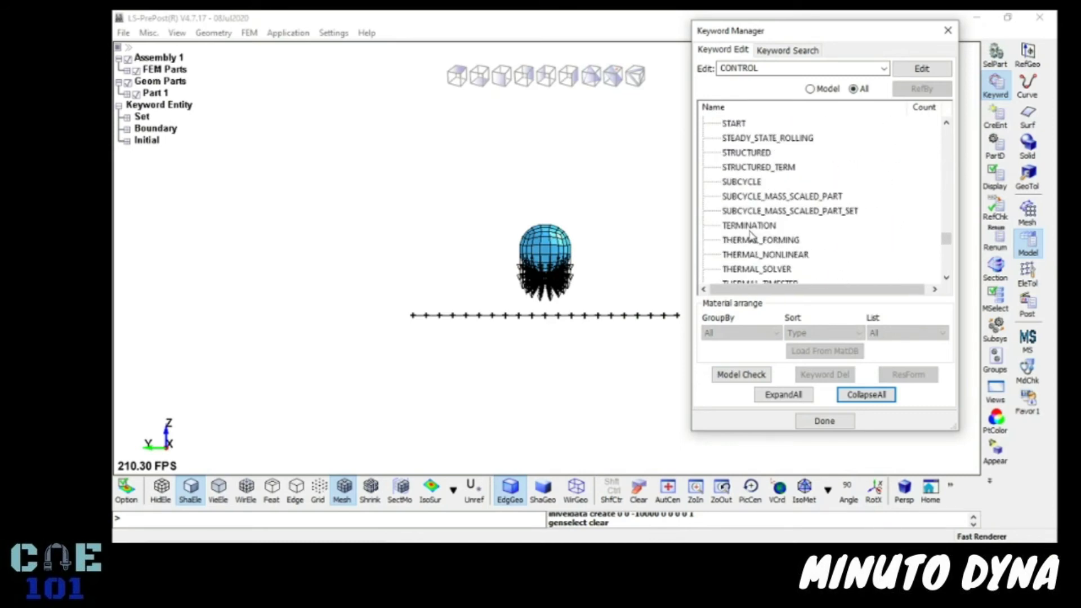
pyautogui.doubleClick(752, 225)
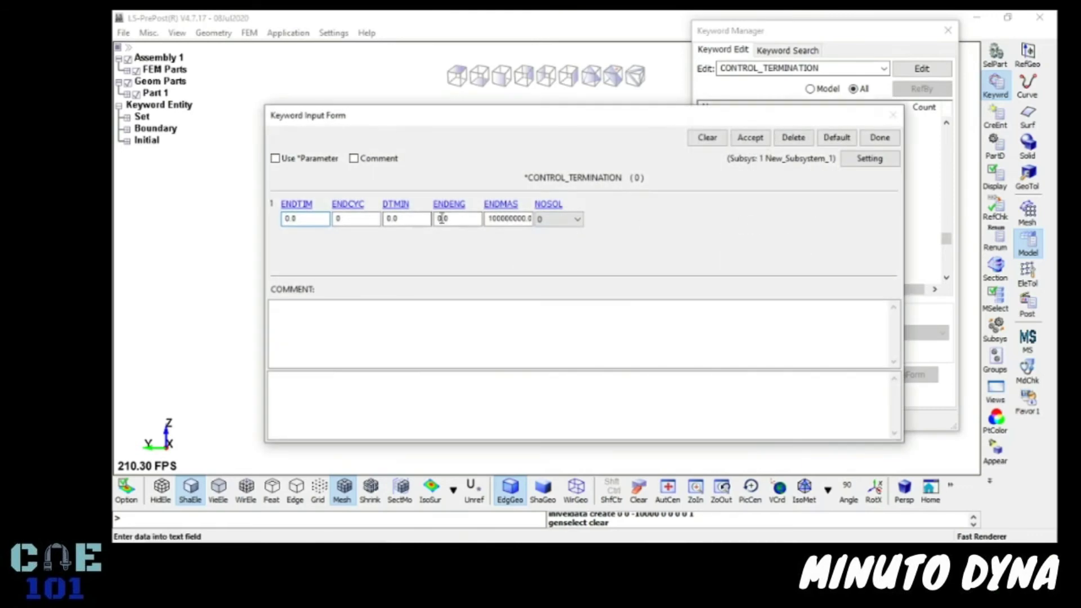
# Set the termination time ENDTIM to 1, accept the keyword and close its form
pyautogui.moveTo(308, 219); pyautogui.dragTo(281, 220)
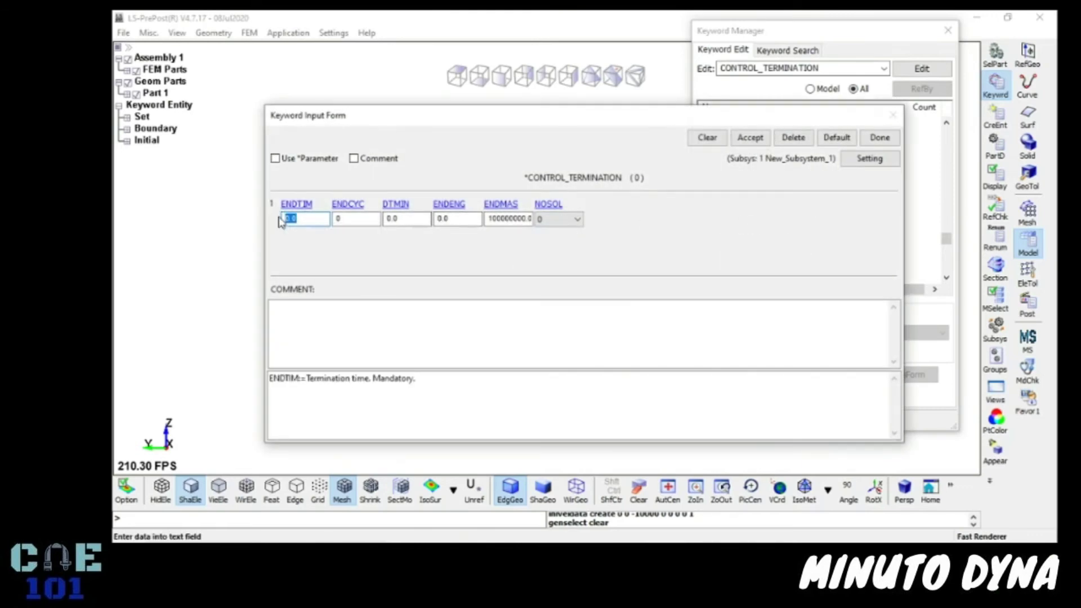
pyautogui.write('1')
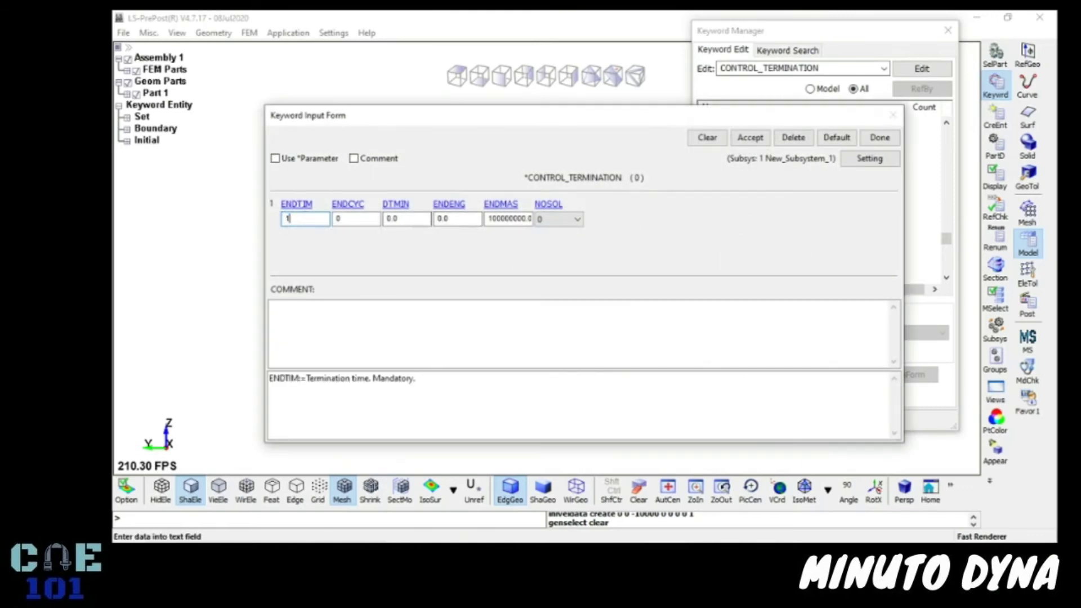
pyautogui.click(751, 137)
pyautogui.click(879, 138)
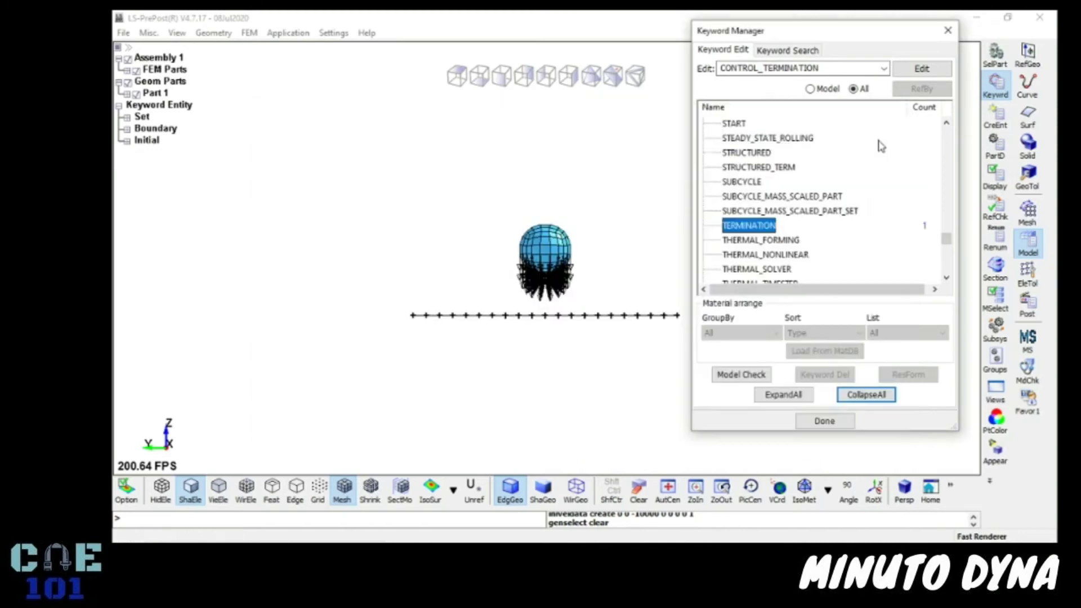
# Collapse the keyword list, expand the DATABASE group and open the input form for its ASCII_option keyword
pyautogui.click(772, 210)
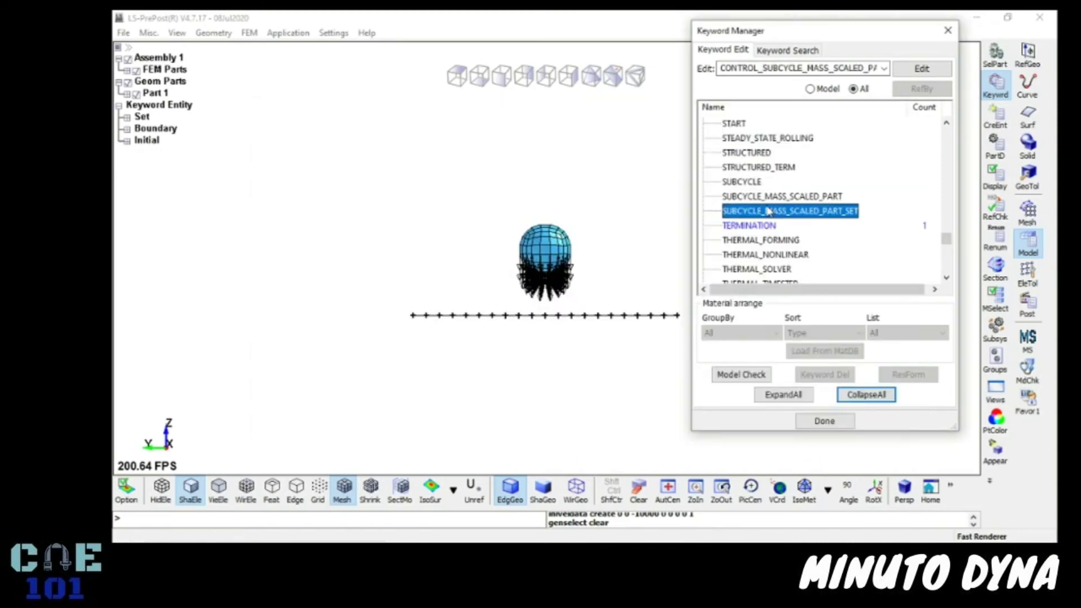
pyautogui.click(869, 396)
pyautogui.scroll(6, 742, 186)
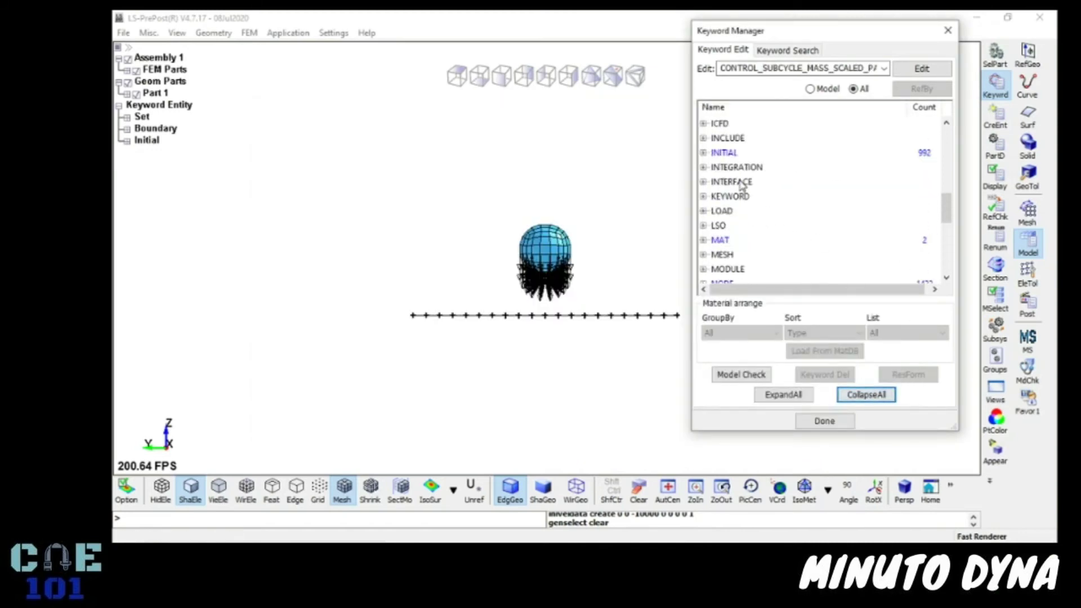
pyautogui.scroll(5, 742, 185)
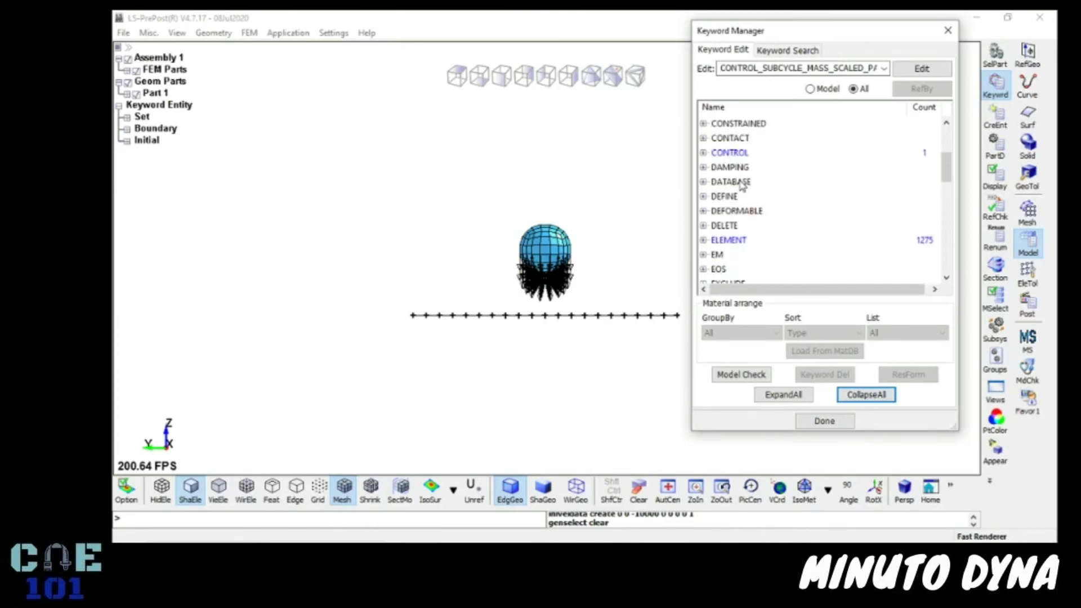
pyautogui.click(703, 182)
pyautogui.click(729, 182)
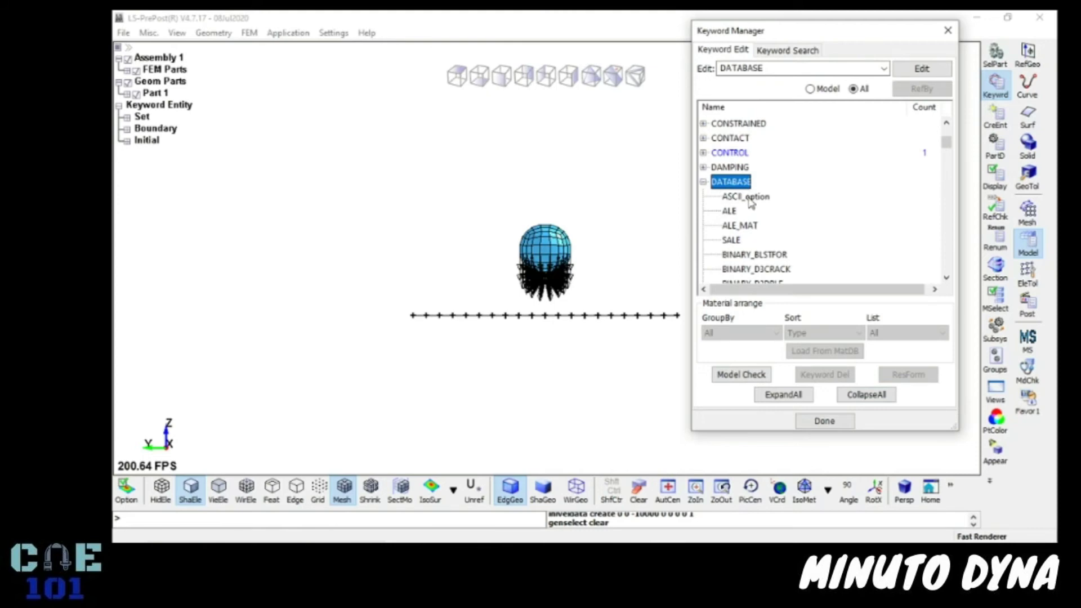
pyautogui.click(745, 197)
pyautogui.click(714, 182)
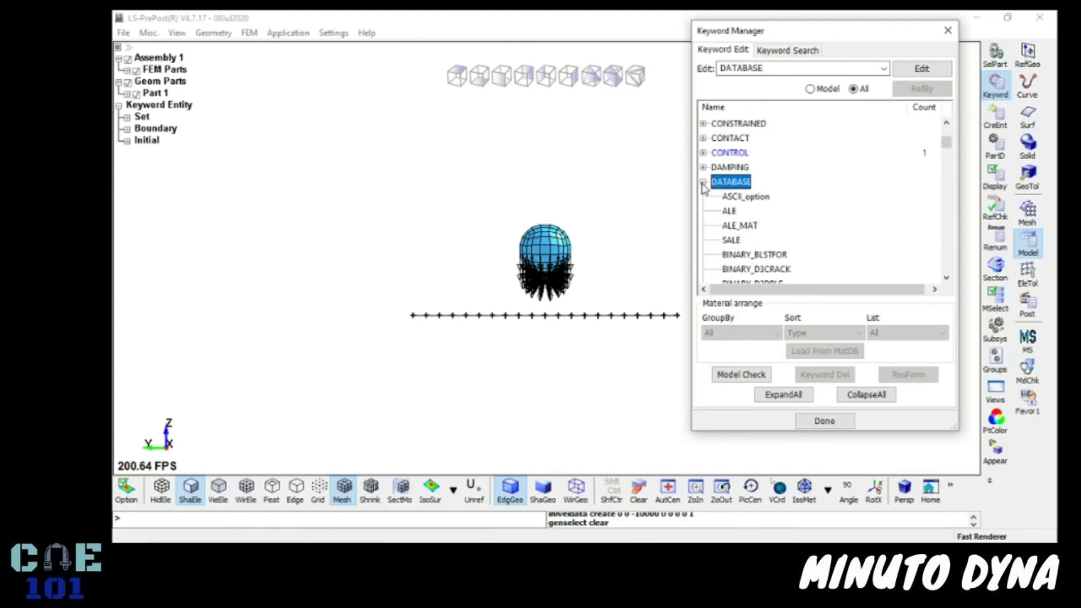
pyautogui.click(744, 200)
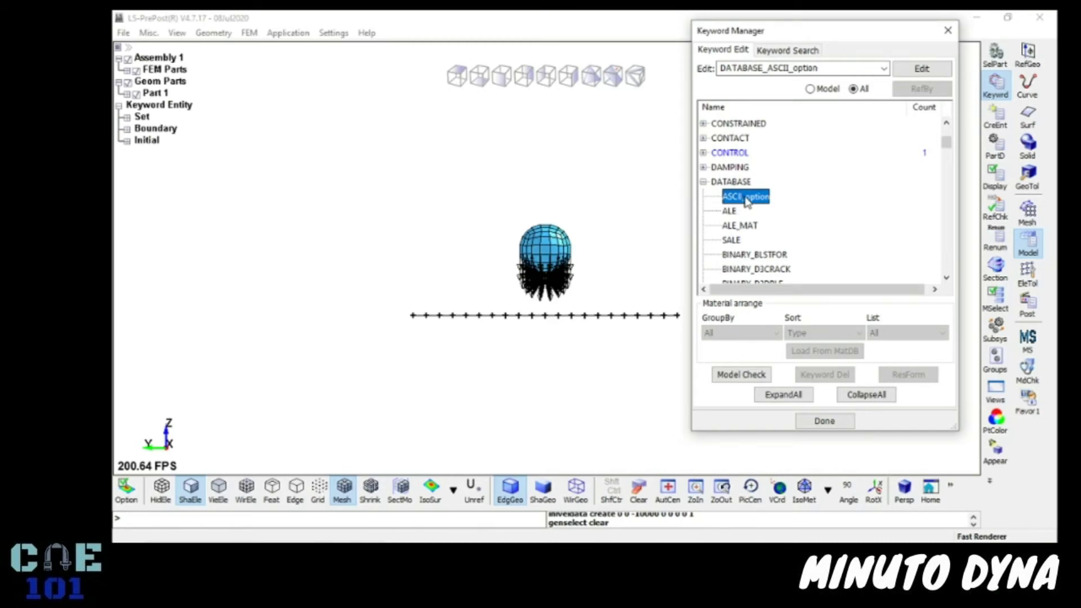
pyautogui.doubleClick(746, 198)
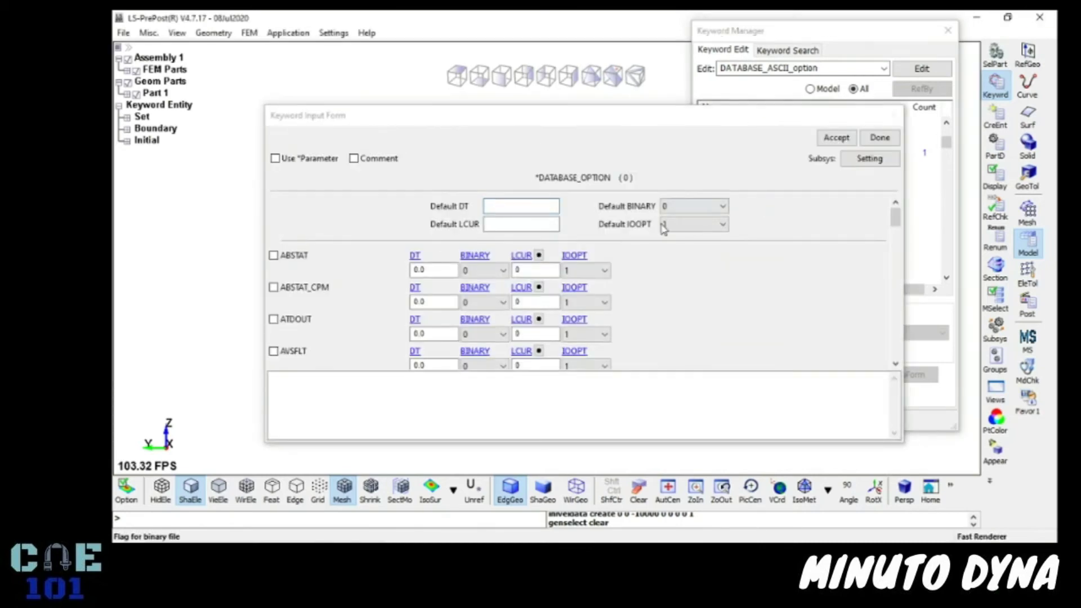
# Set the default output interval DT to 0.1 for all ASCII database options
pyautogui.click(520, 206)
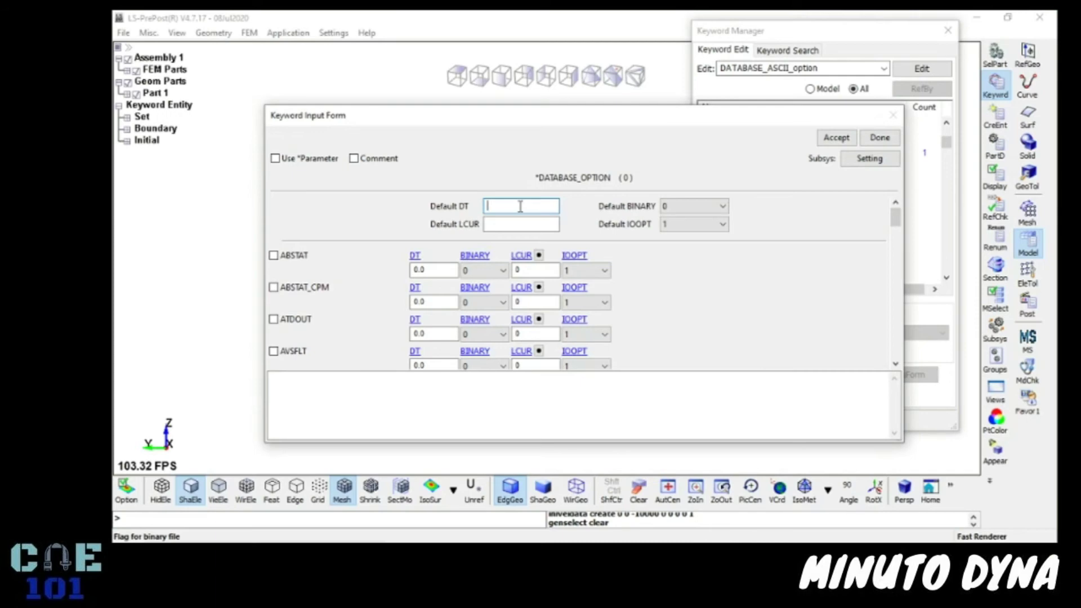
pyautogui.write('0.1')
pyautogui.press('Return')
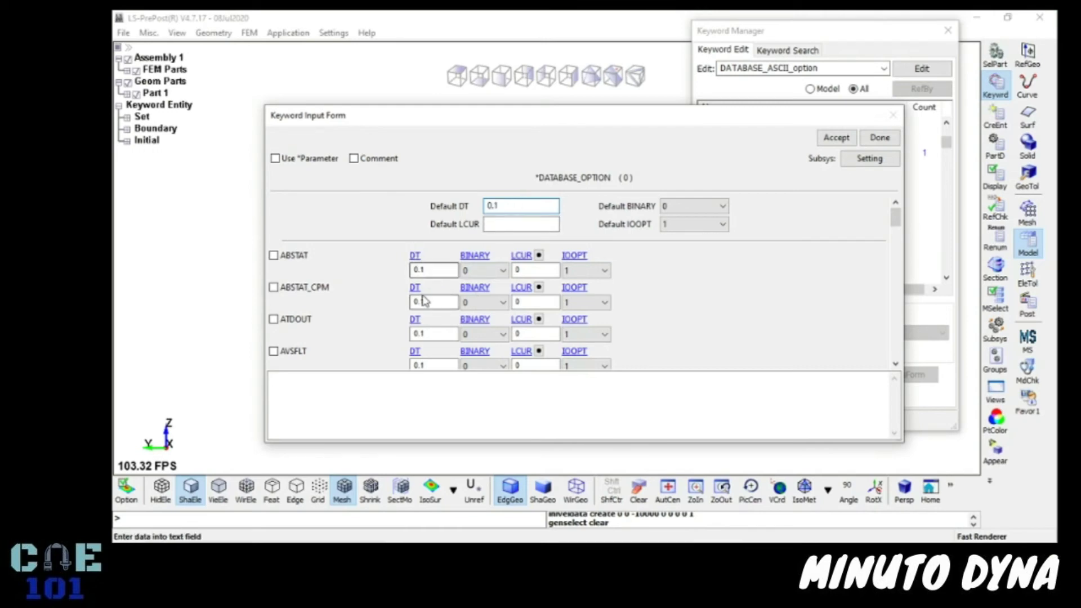
# Enable the GLSTAT and MATSUM outputs, accept the database options and close the form
pyautogui.scroll(-8, 355, 320)
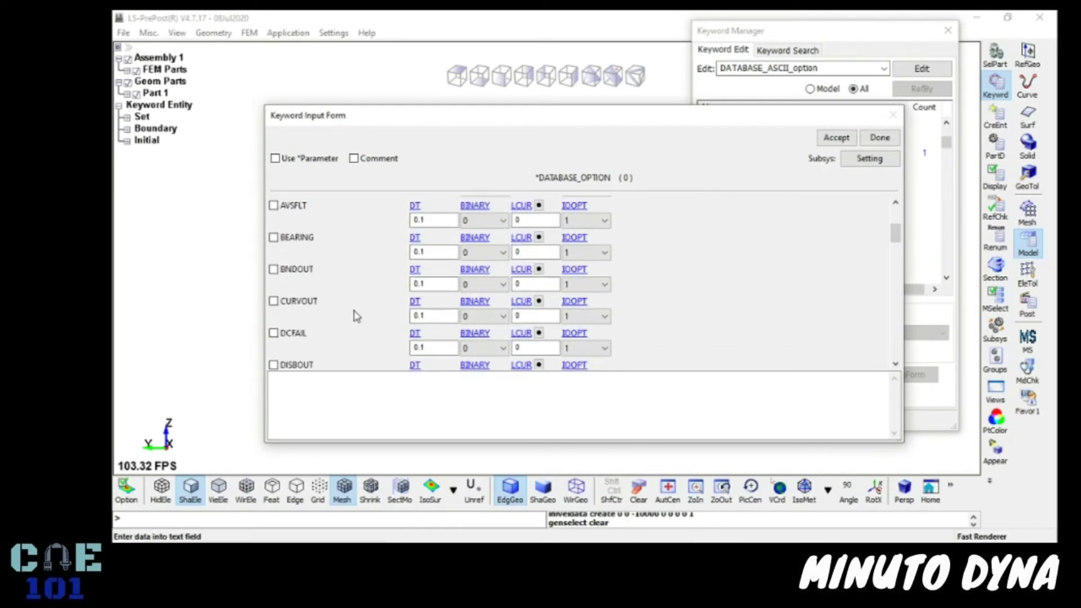
pyautogui.scroll(-4, 356, 316)
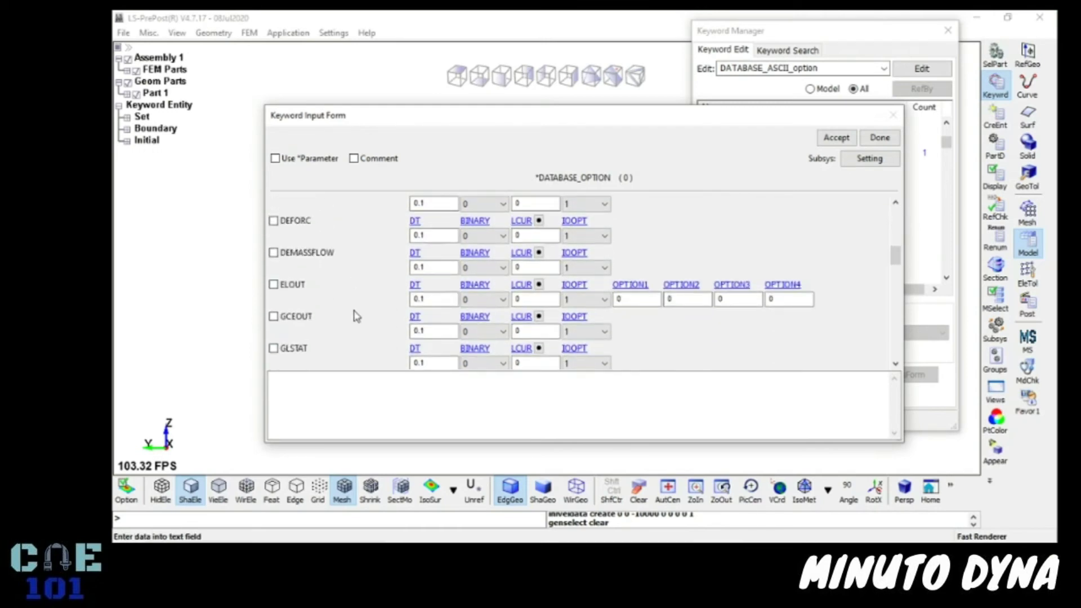
pyautogui.scroll(-1, 357, 316)
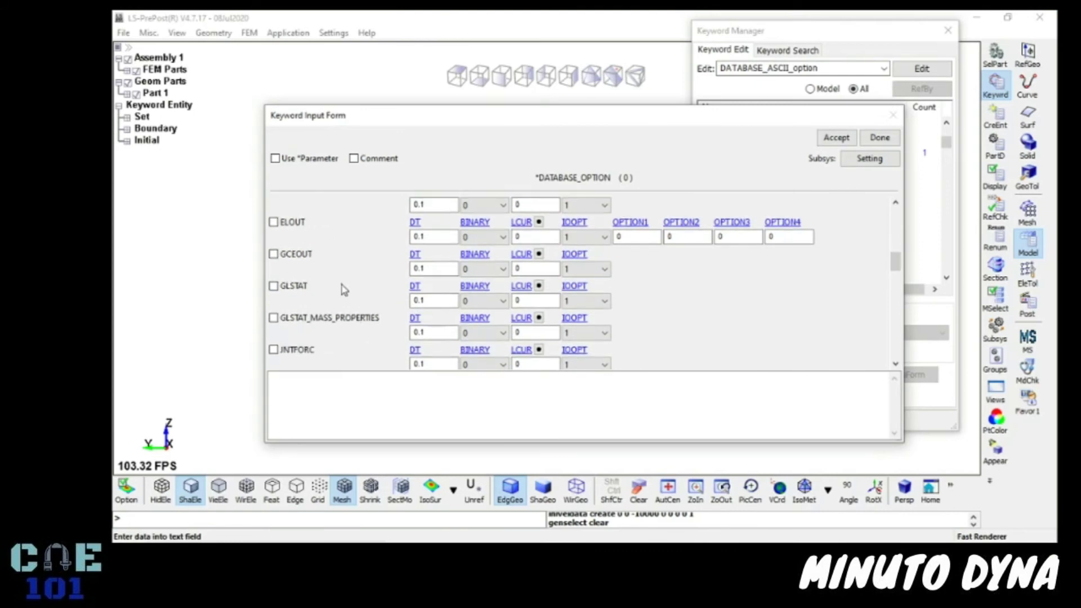
pyautogui.click(273, 287)
pyautogui.scroll(-2, 338, 294)
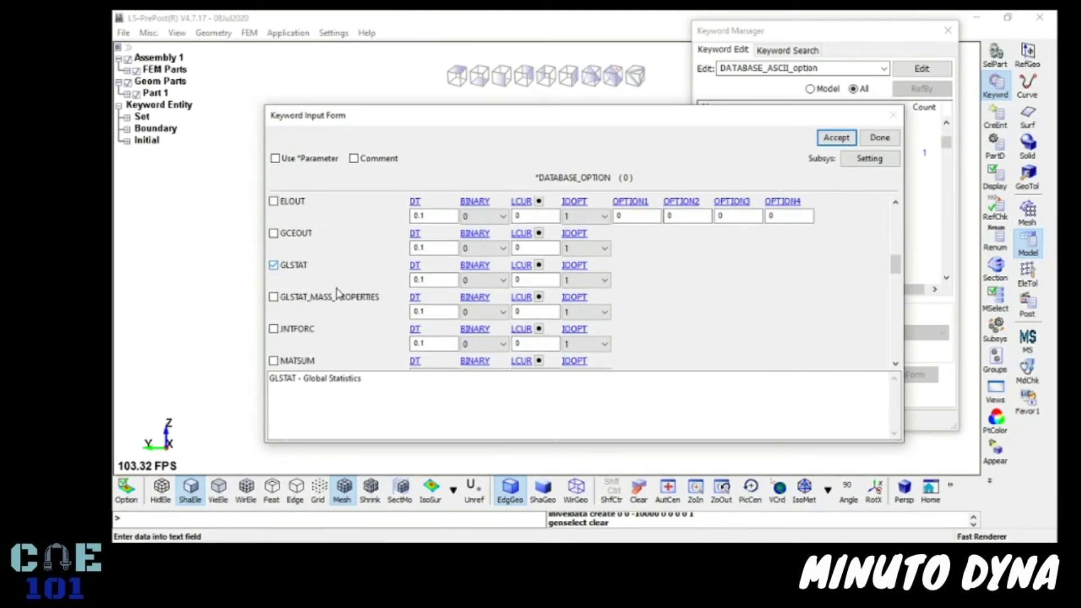
pyautogui.click(274, 319)
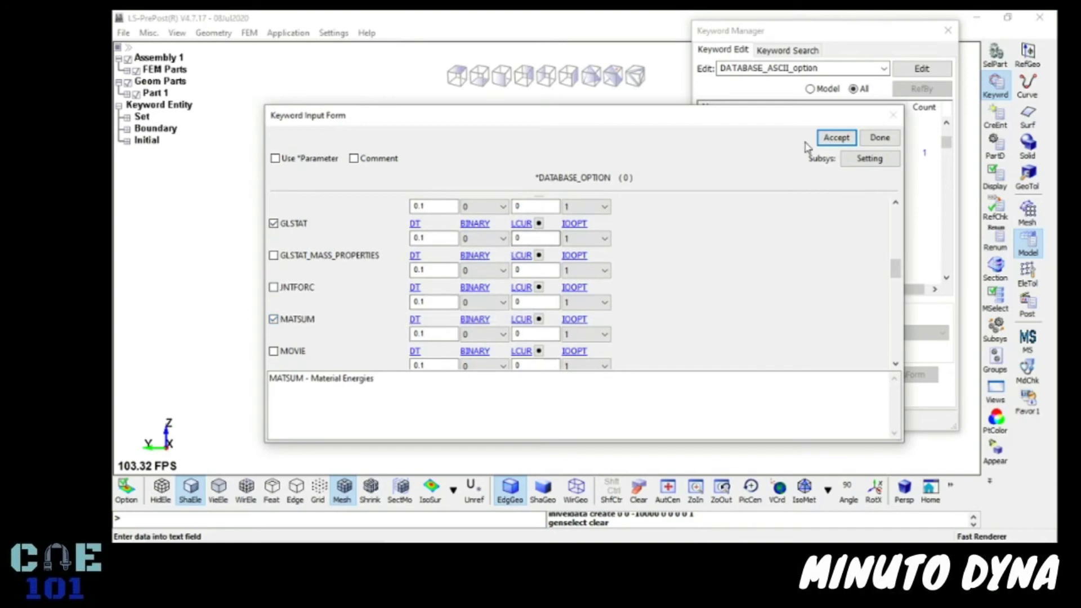
pyautogui.click(835, 138)
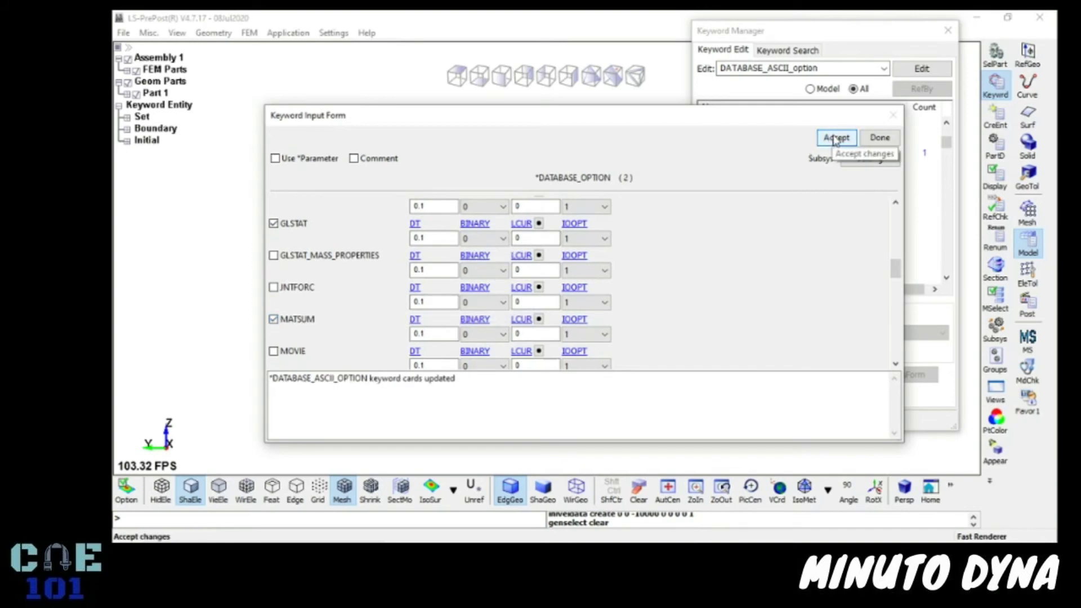
pyautogui.click(874, 141)
# Add a DATABASE_BINARY_D3PLOT keyword with NPLTC set to 10, accept it and close its form
pyautogui.scroll(-1, 751, 252)
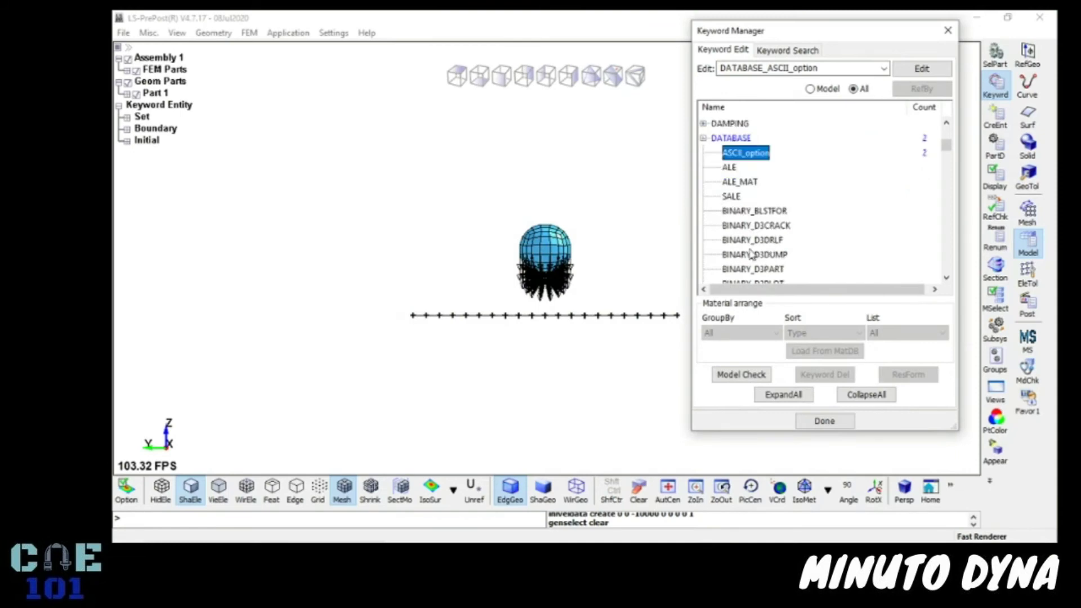
pyautogui.scroll(-1, 749, 242)
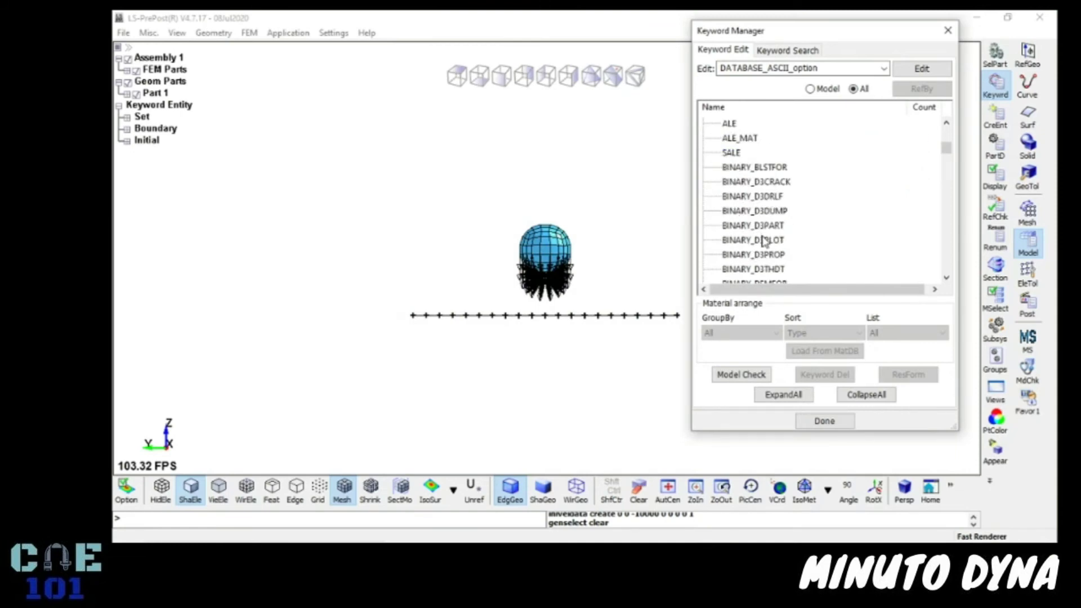
pyautogui.click(765, 241)
pyautogui.doubleClick(765, 240)
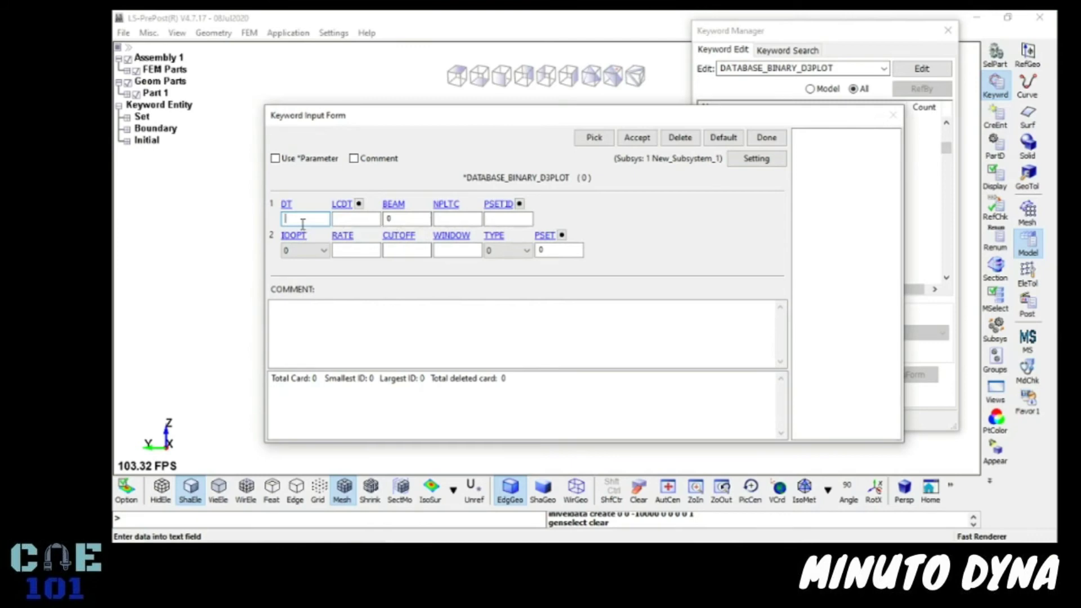
pyautogui.click(445, 216)
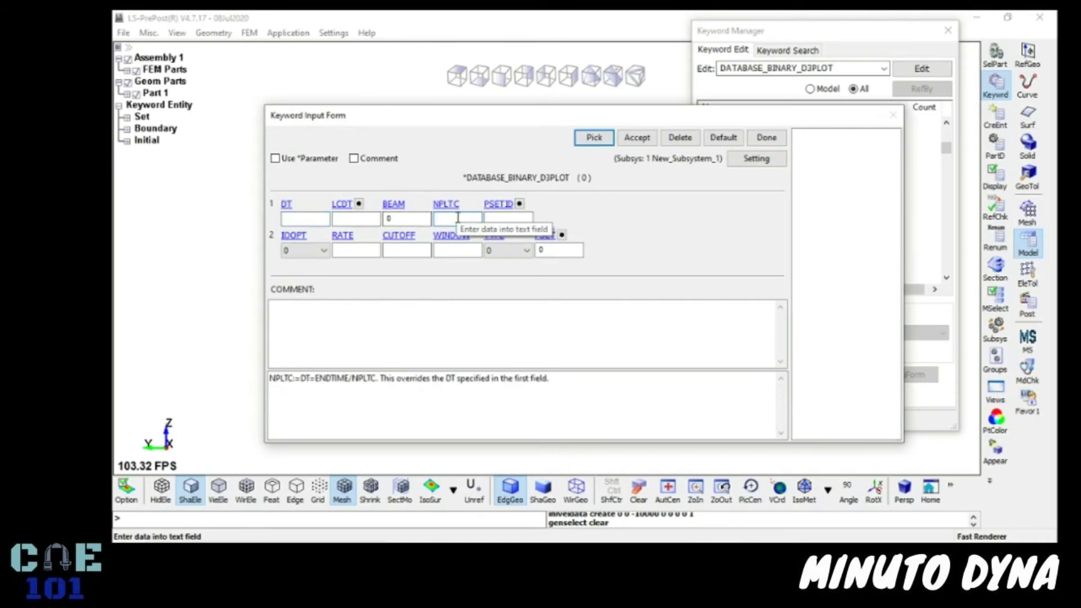
pyautogui.write('10')
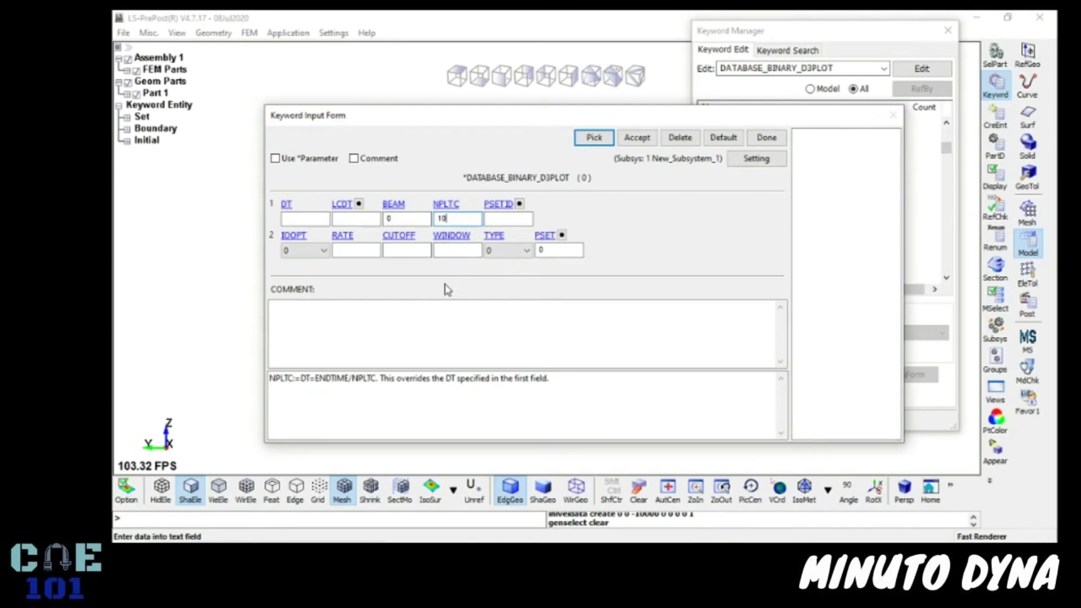
pyautogui.click(638, 141)
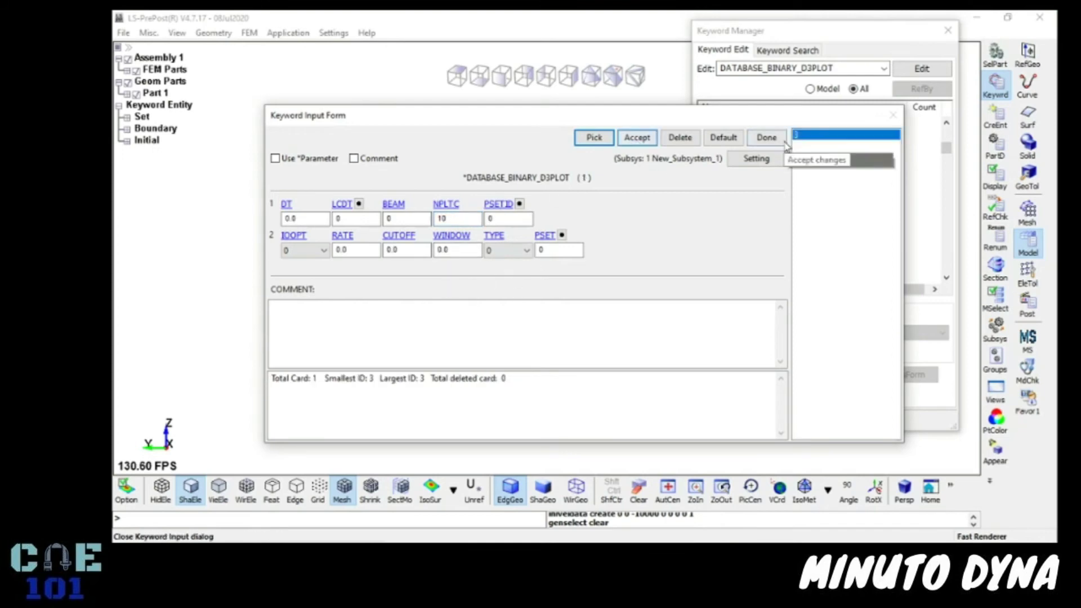
pyautogui.click(783, 141)
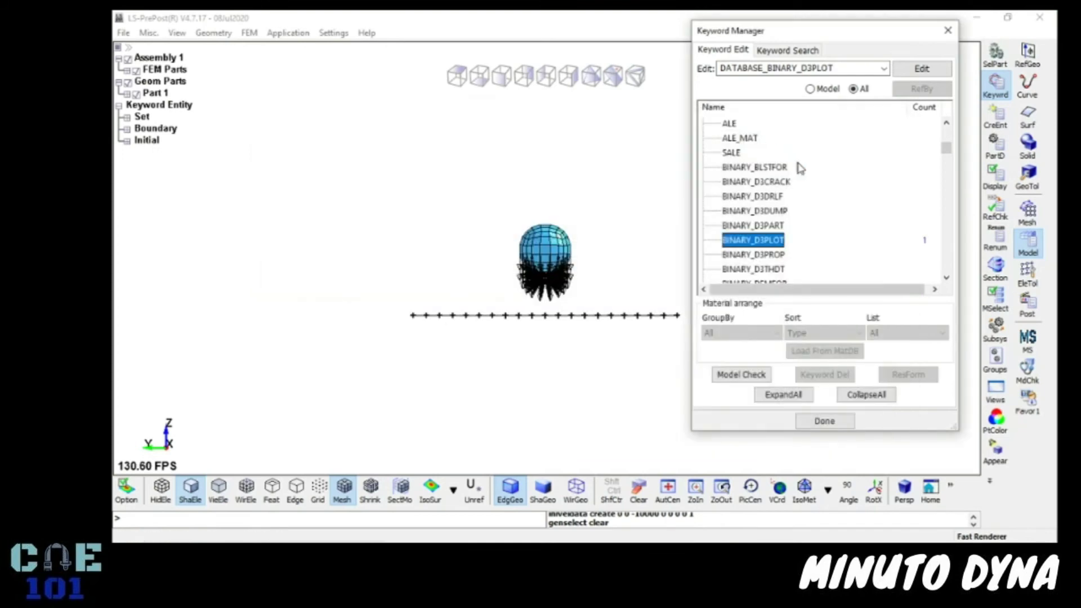
# List only the keywords used in the model, review the model's keyword check and close the checking dialog
pyautogui.click(851, 395)
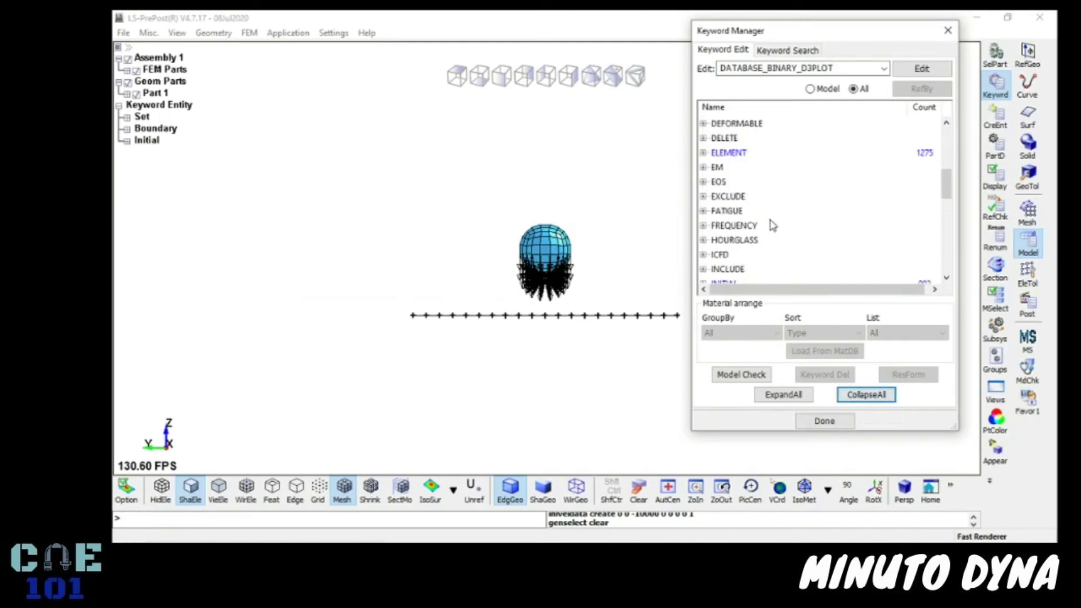
pyautogui.click(810, 90)
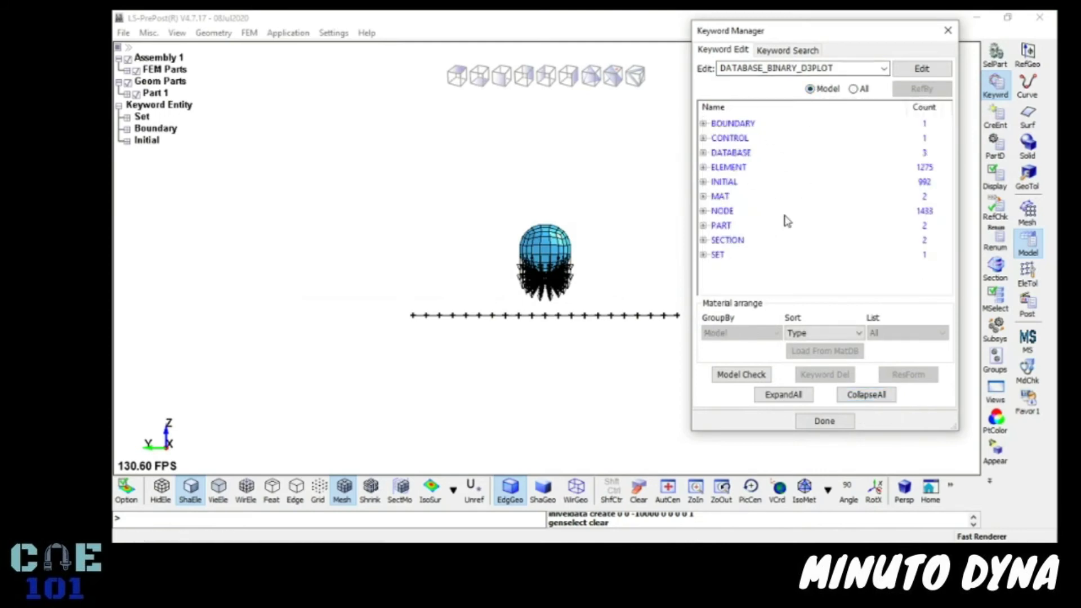
pyautogui.click(726, 377)
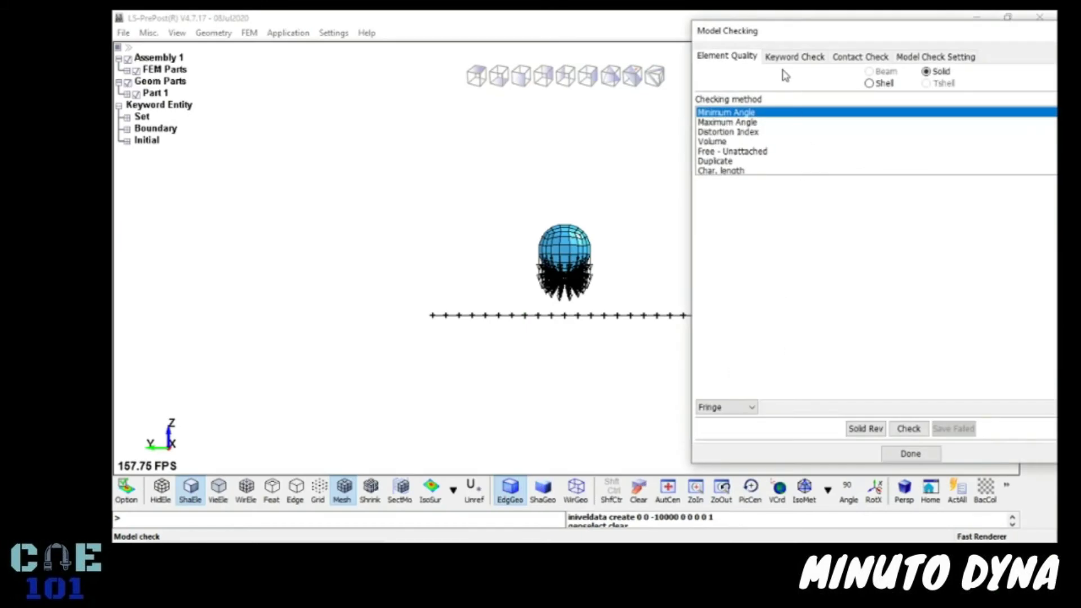
pyautogui.click(786, 60)
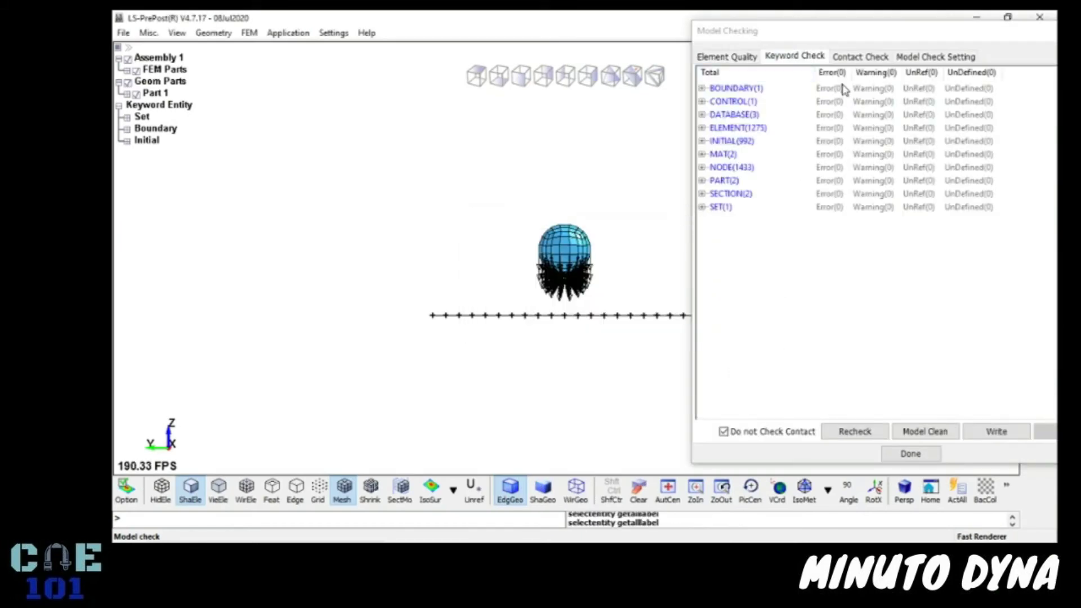
pyautogui.click(910, 453)
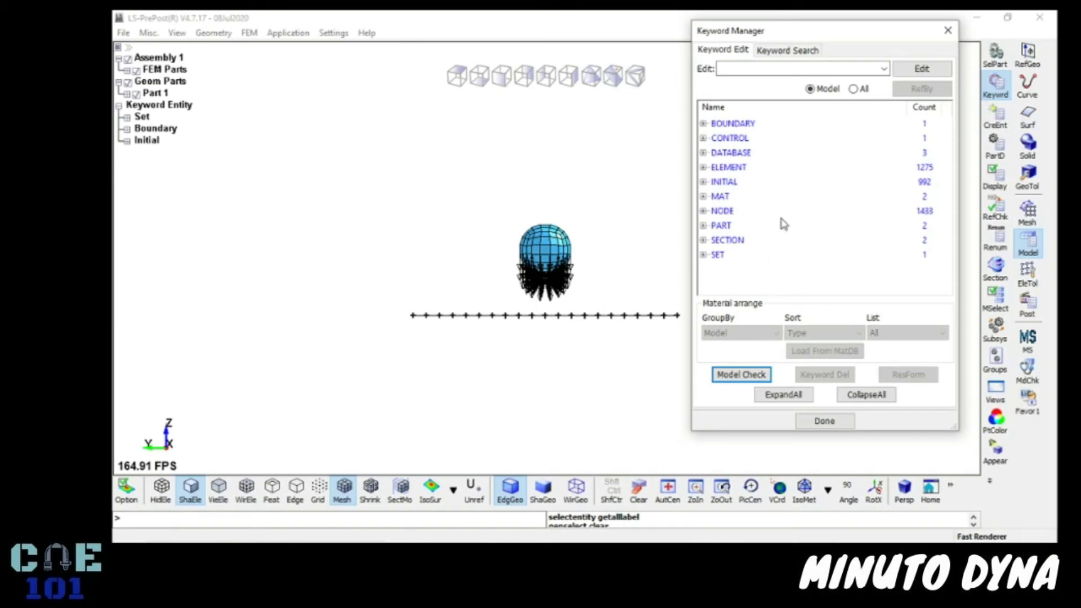
# List all keywords again and open the input form for the CONTACT_ONE_WAY_SURFACE_TO_SURFACE keyword, moving the form clear of the model
pyautogui.click(852, 89)
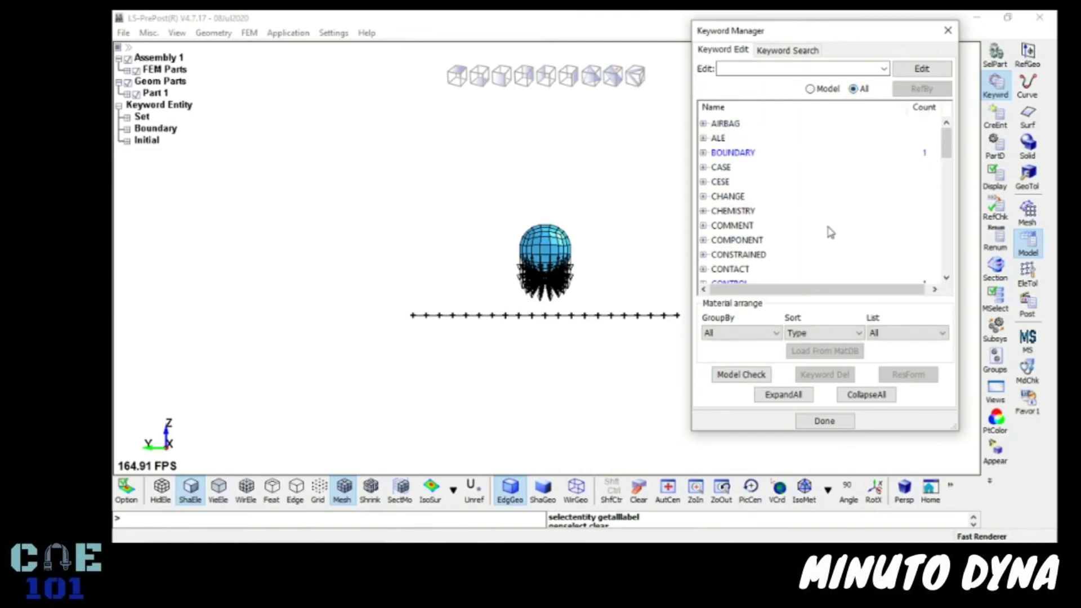
pyautogui.click(726, 269)
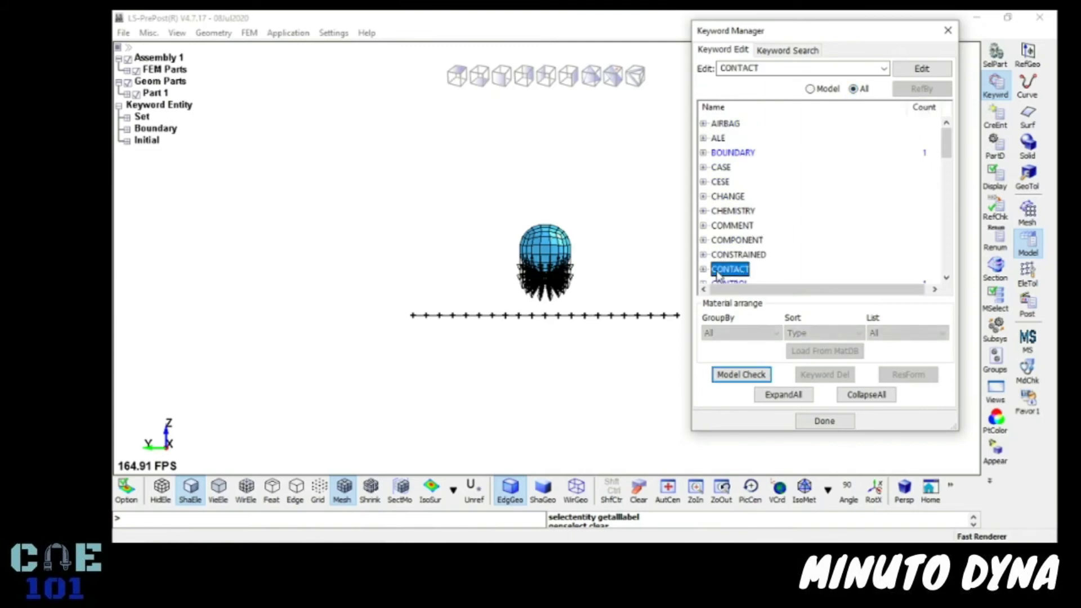
pyautogui.click(703, 269)
pyautogui.scroll(-6, 735, 242)
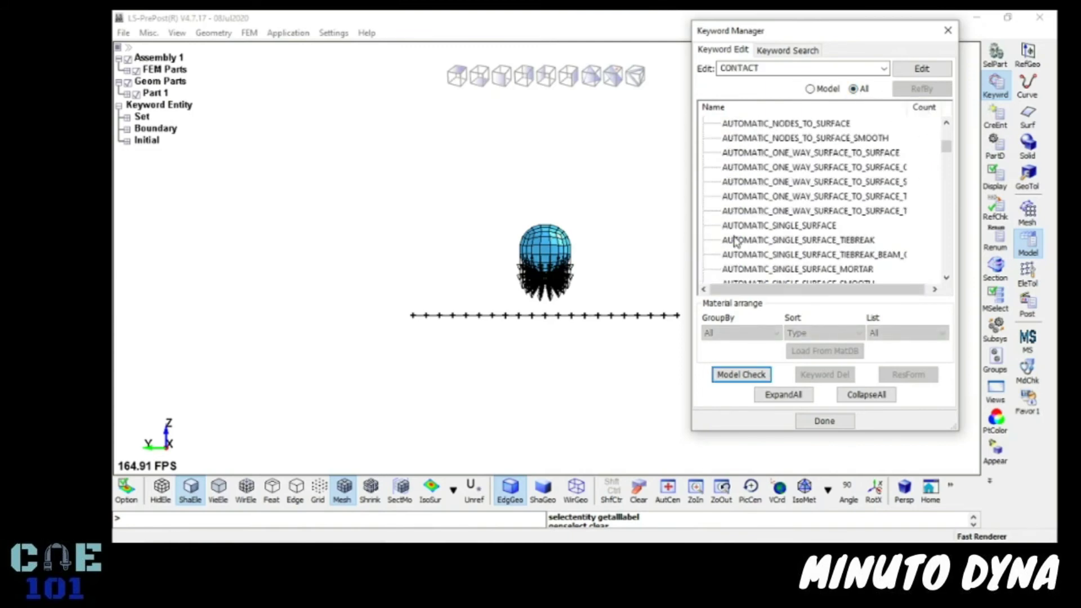
pyautogui.scroll(-4, 735, 242)
pyautogui.scroll(-5, 735, 242)
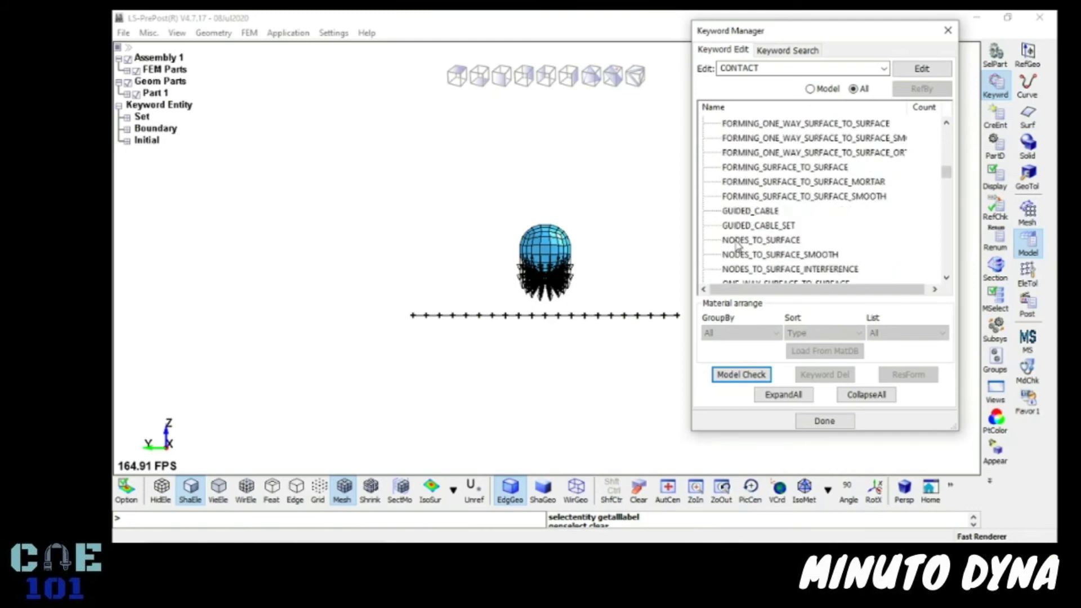
pyautogui.scroll(-1, 734, 245)
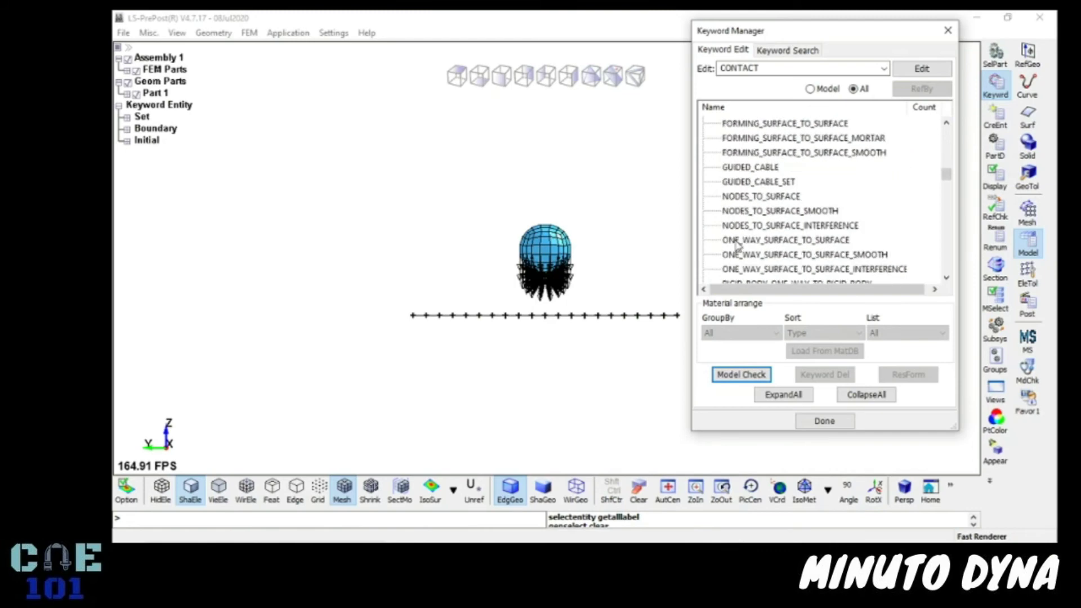
pyautogui.click(811, 240)
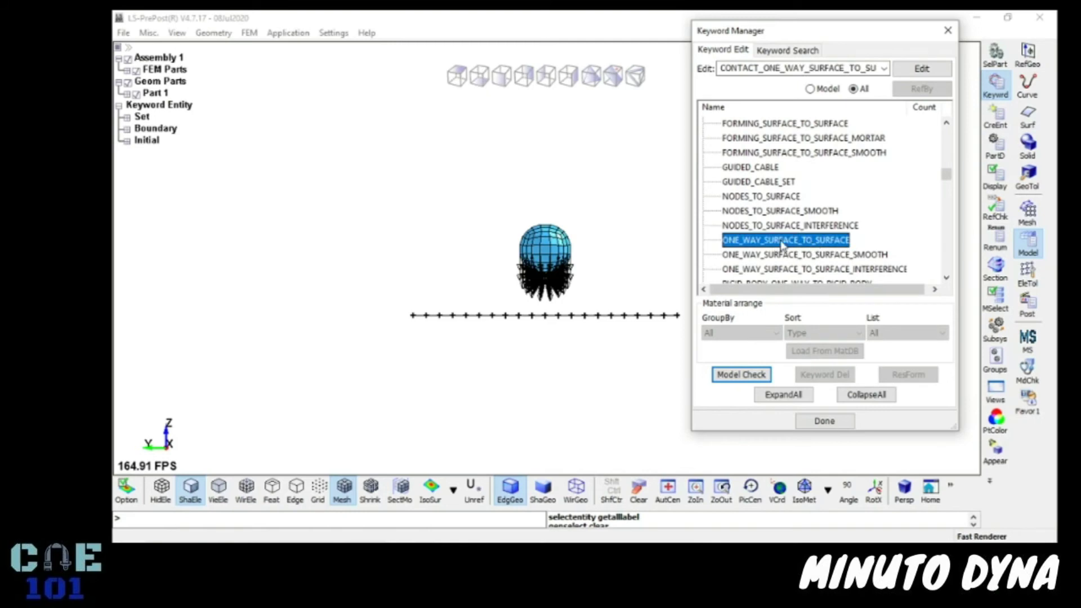
pyautogui.doubleClick(810, 246)
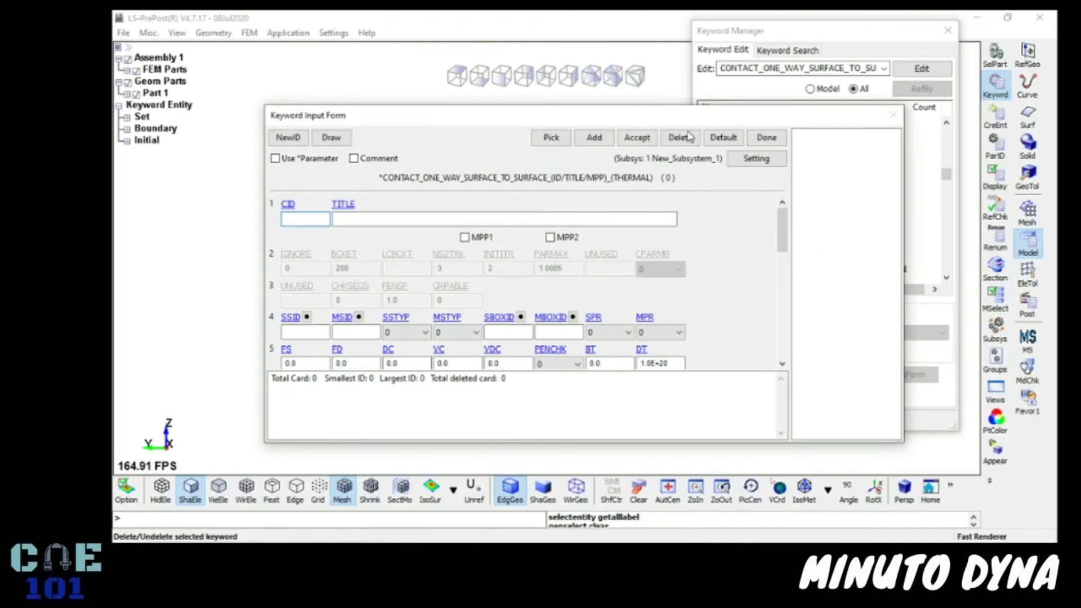
pyautogui.moveTo(695, 120); pyautogui.dragTo(719, 74)
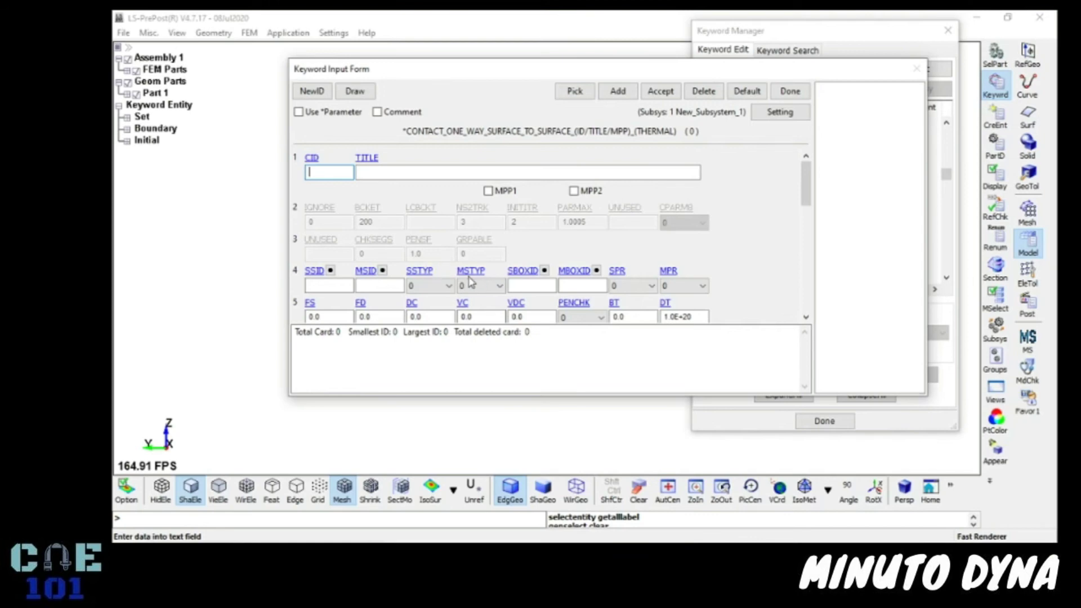
# Set both the slave type SSTYP and the master type MSTYP of the contact to 3, part ID
pyautogui.click(430, 288)
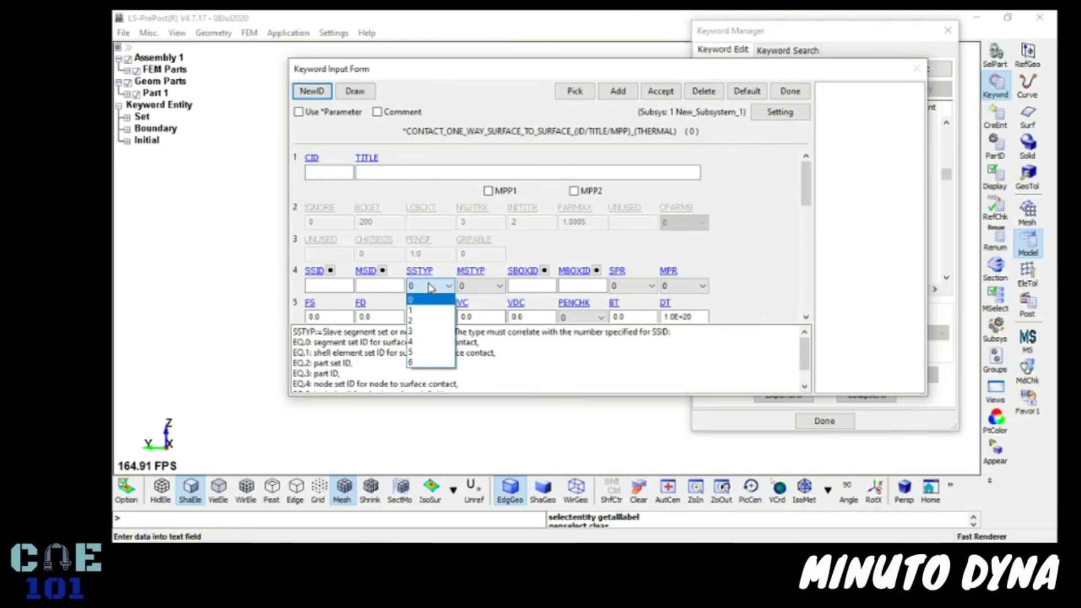
pyautogui.click(431, 332)
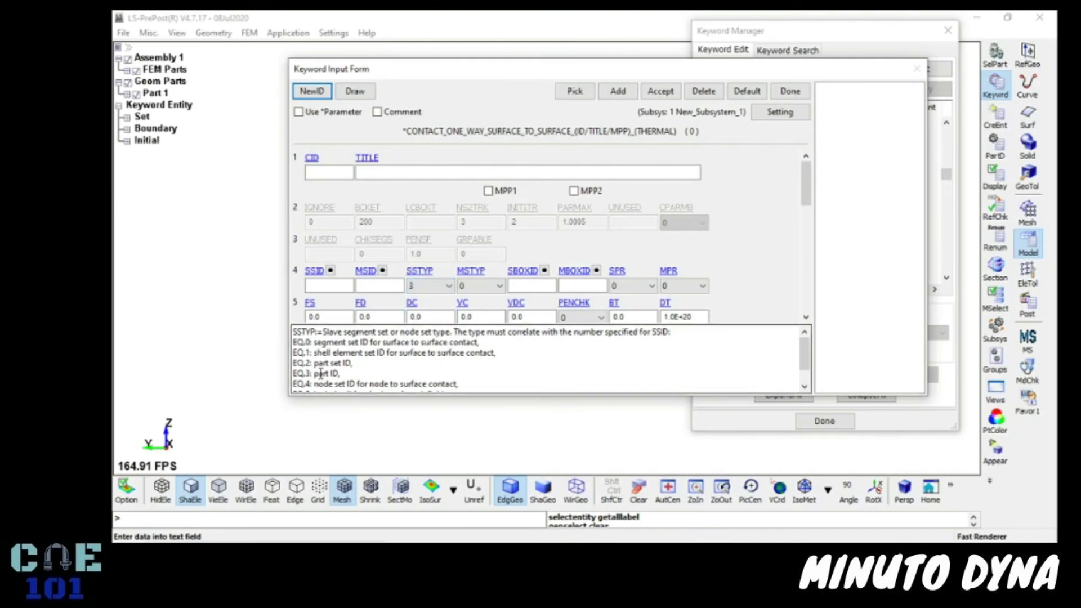
pyautogui.click(473, 286)
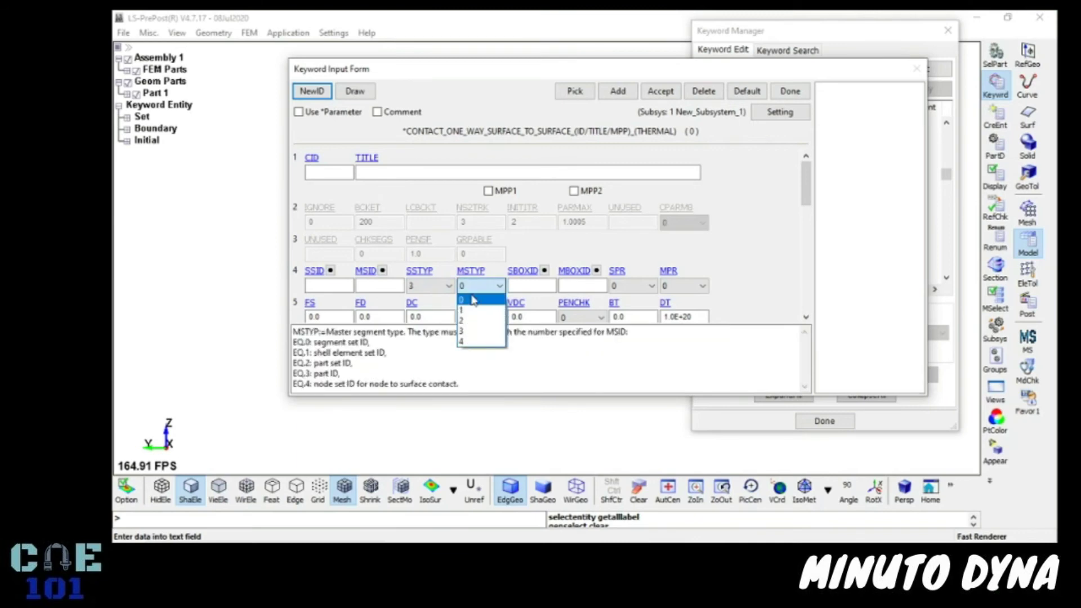
pyautogui.click(462, 331)
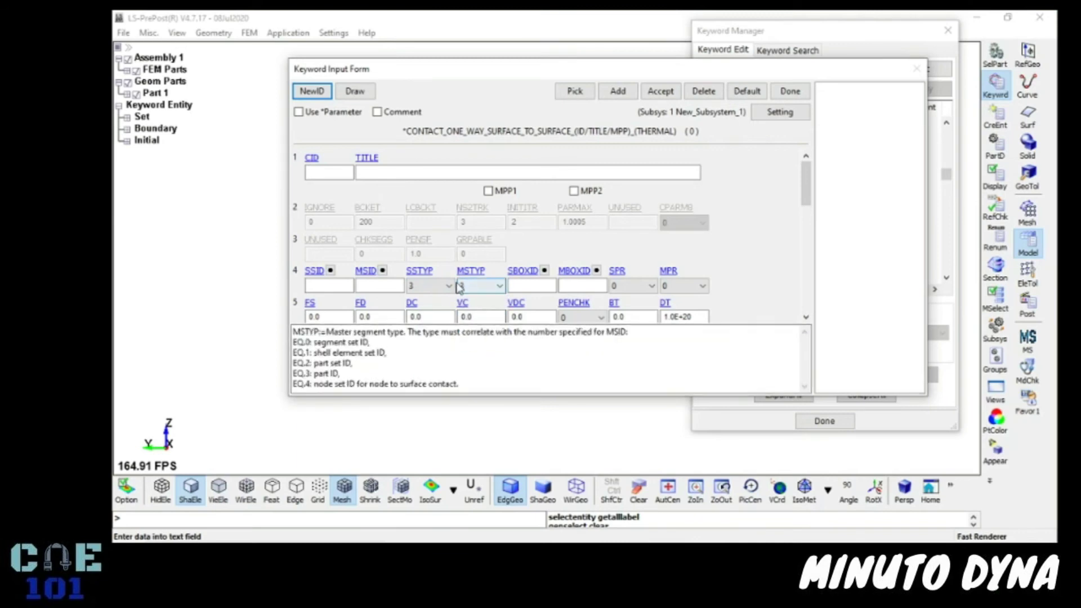
# Assign part 2 esfera as the contact's slave (SSID) and part 1 placa as its master (MSID) from the linked part lists
pyautogui.click(327, 286)
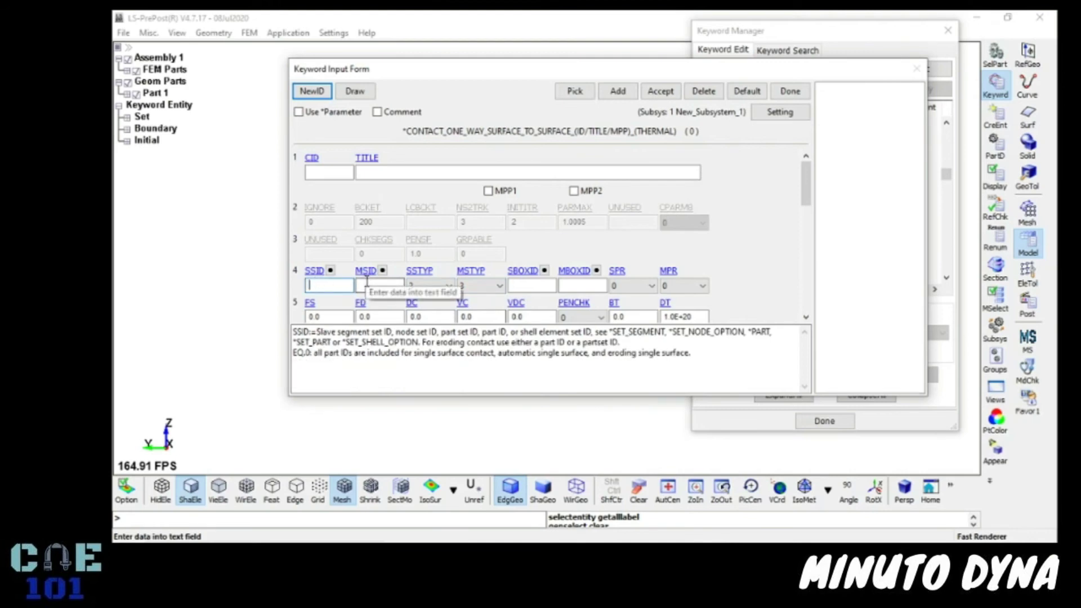
pyautogui.click(330, 270)
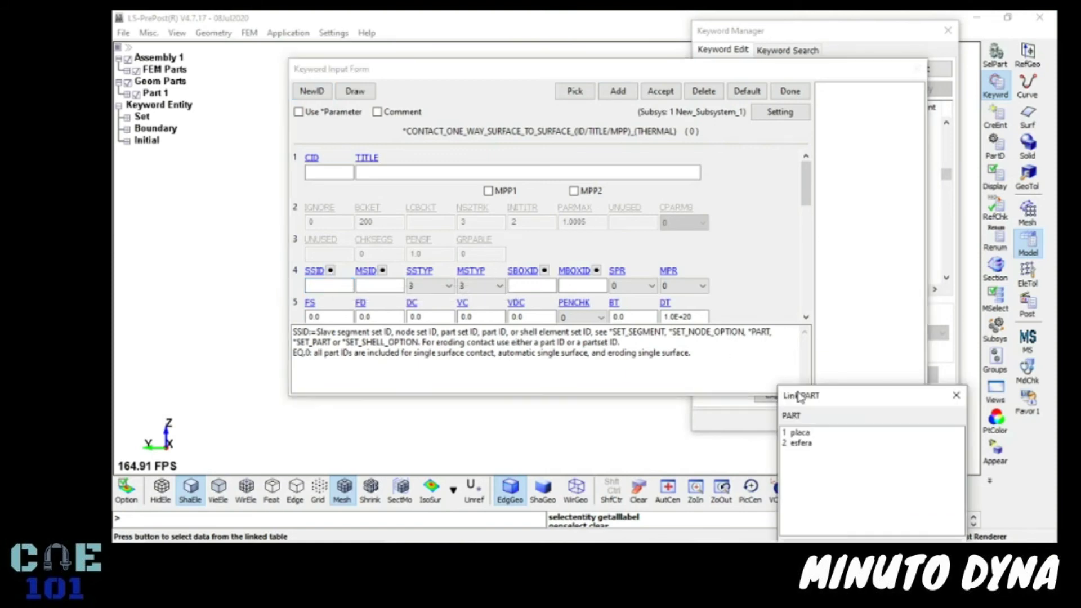
pyautogui.moveTo(810, 397); pyautogui.dragTo(680, 227)
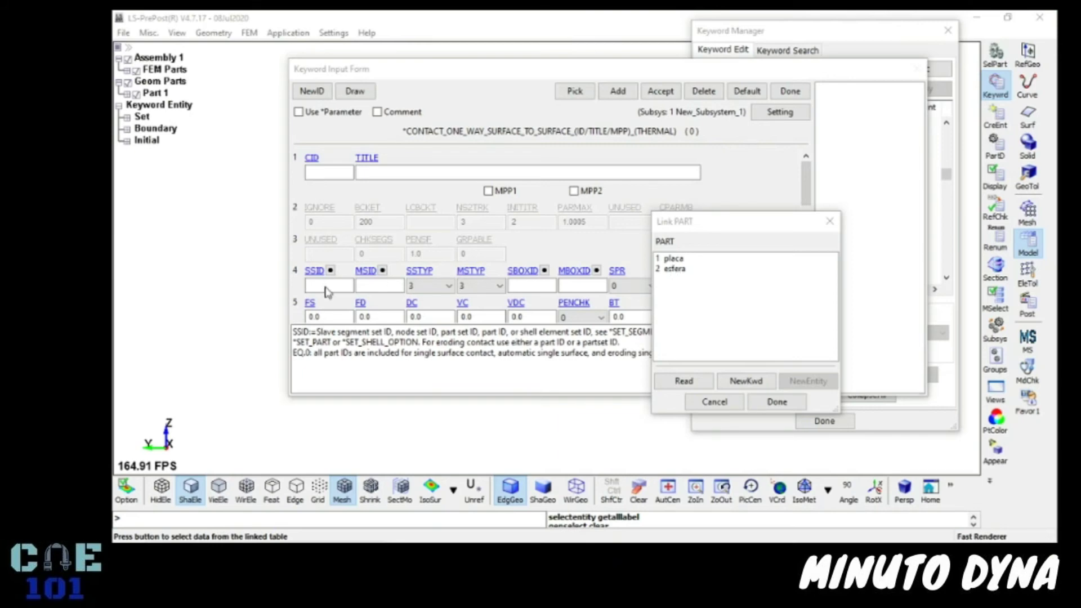
pyautogui.click(676, 269)
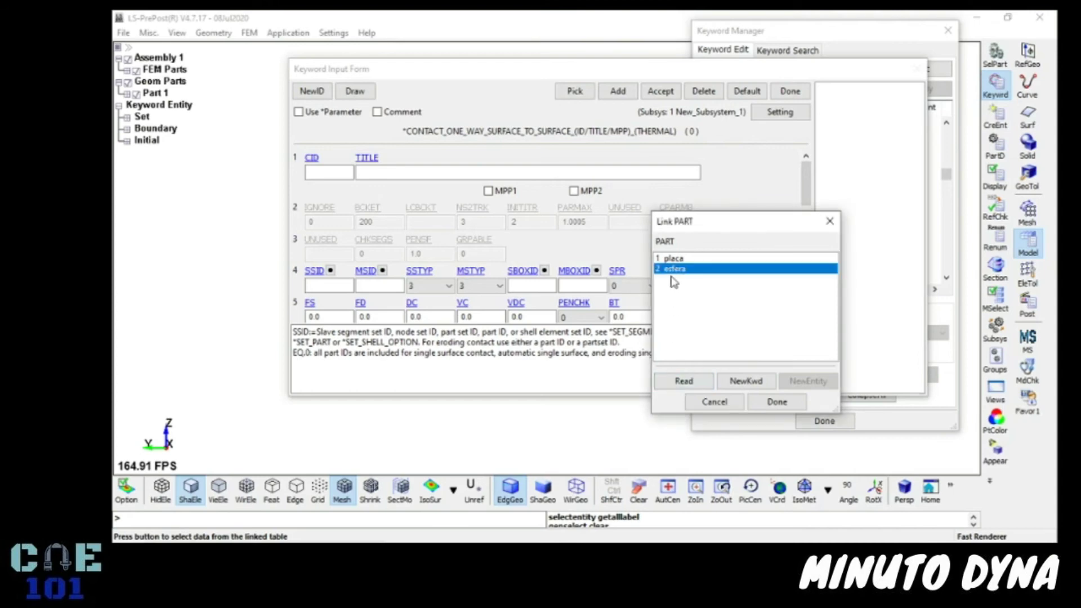
pyautogui.doubleClick(673, 271)
pyautogui.click(377, 285)
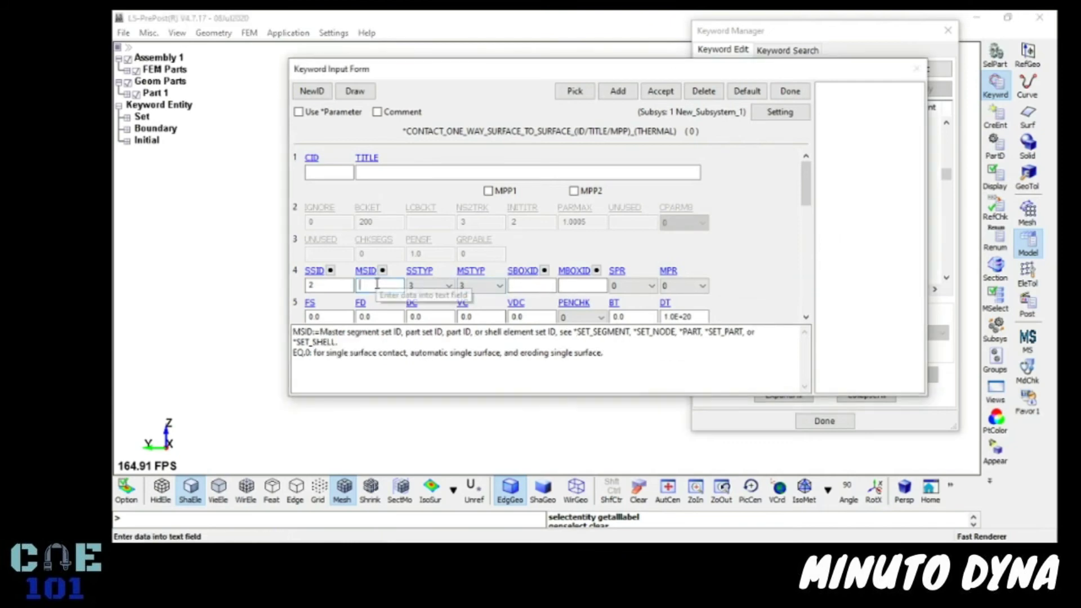
pyautogui.click(382, 270)
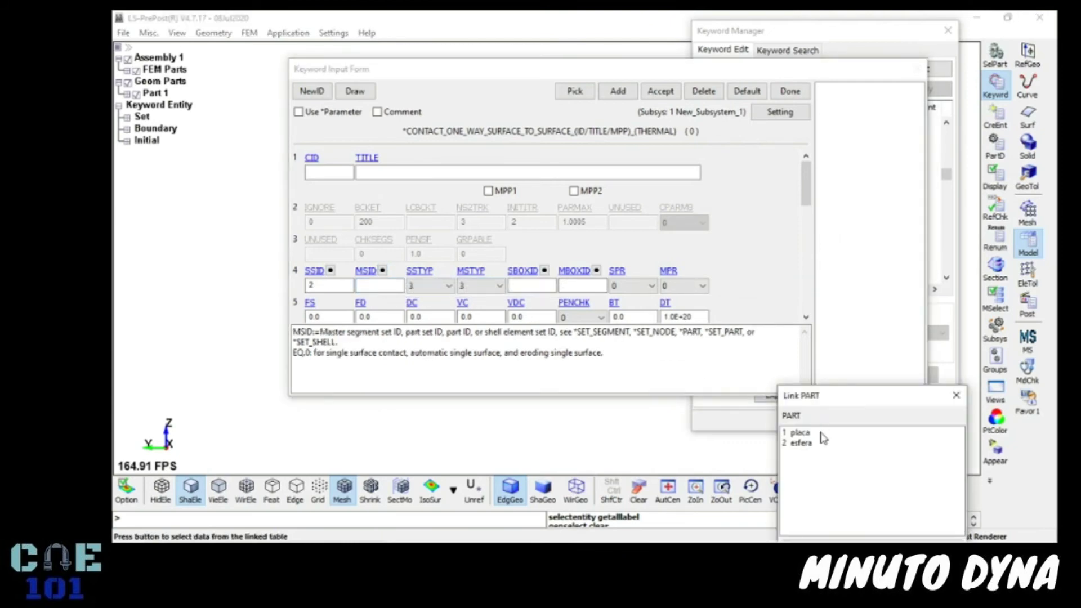
pyautogui.doubleClick(800, 432)
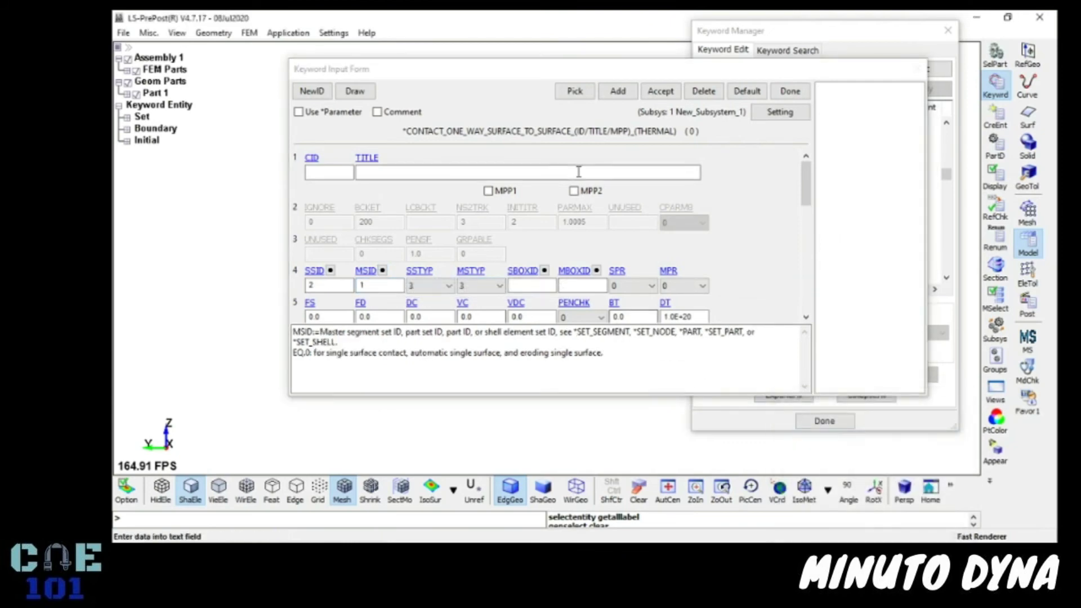
# Review the FS and FD friction coefficient fields, accept the contact definition and close its form
pyautogui.click(313, 316)
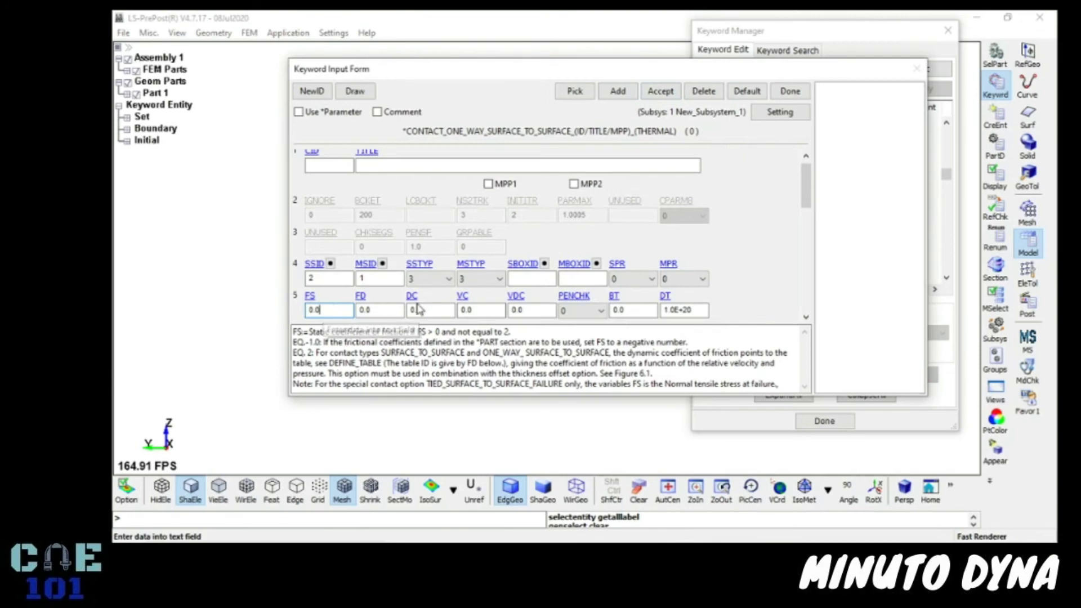
pyautogui.click(376, 310)
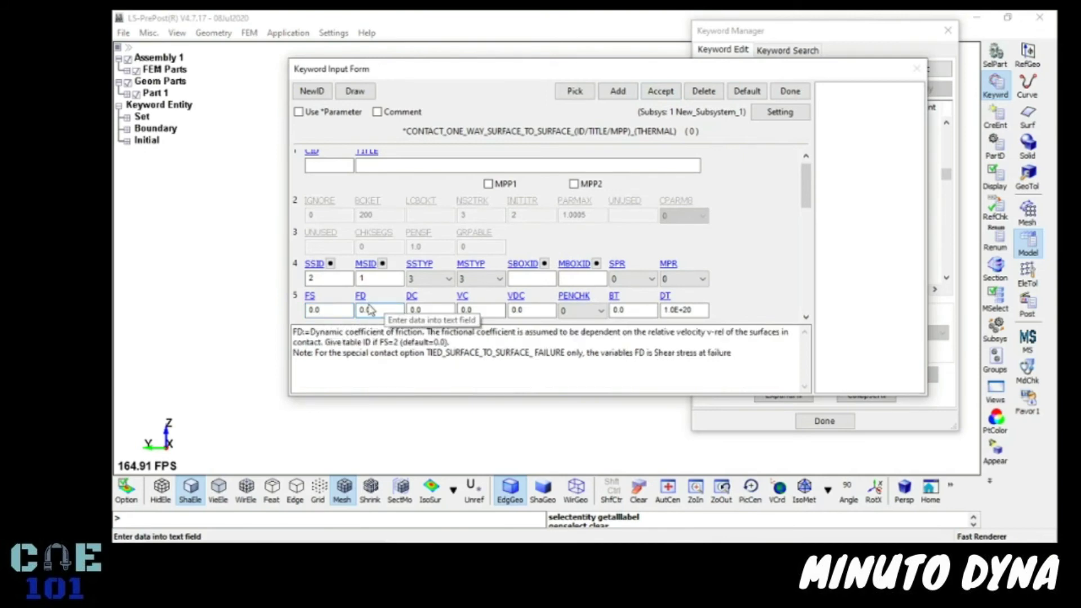
pyautogui.click(329, 310)
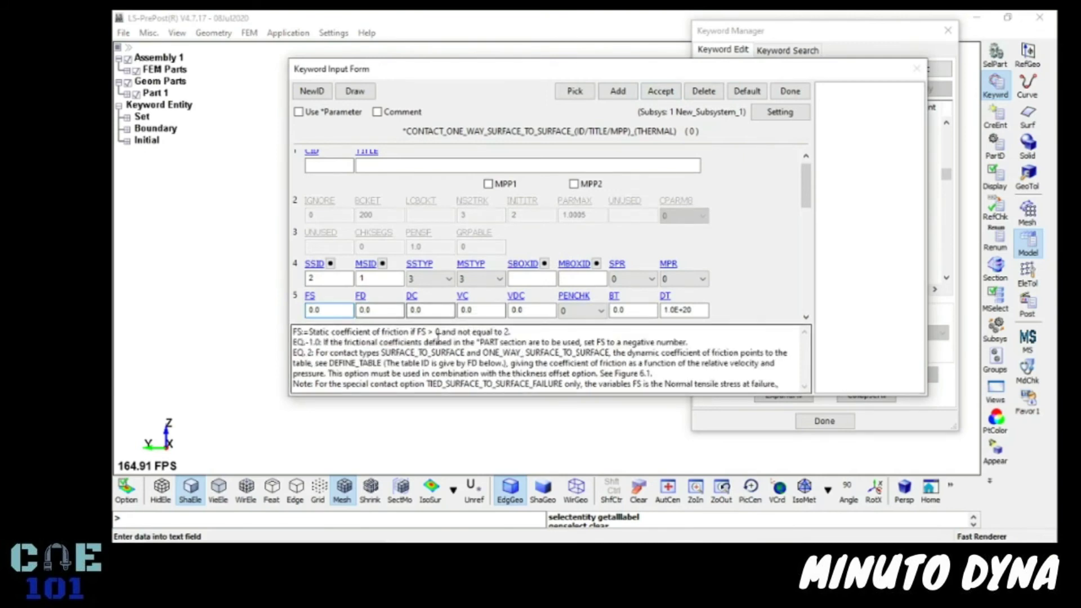
pyautogui.click(668, 93)
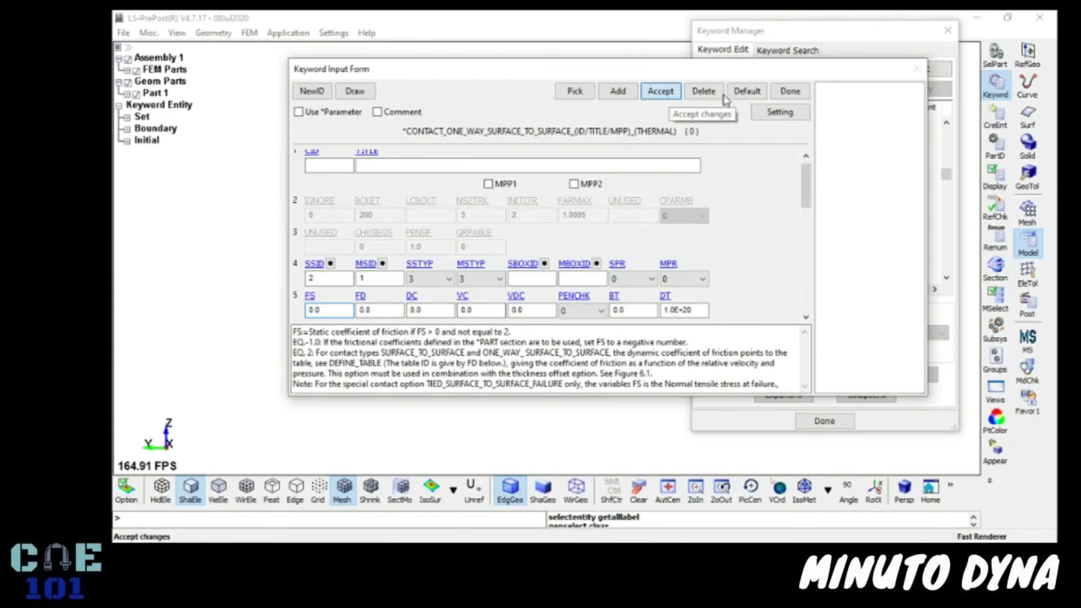
pyautogui.click(790, 92)
# Collapse the keyword tree and list only the keywords used in the model
pyautogui.click(781, 197)
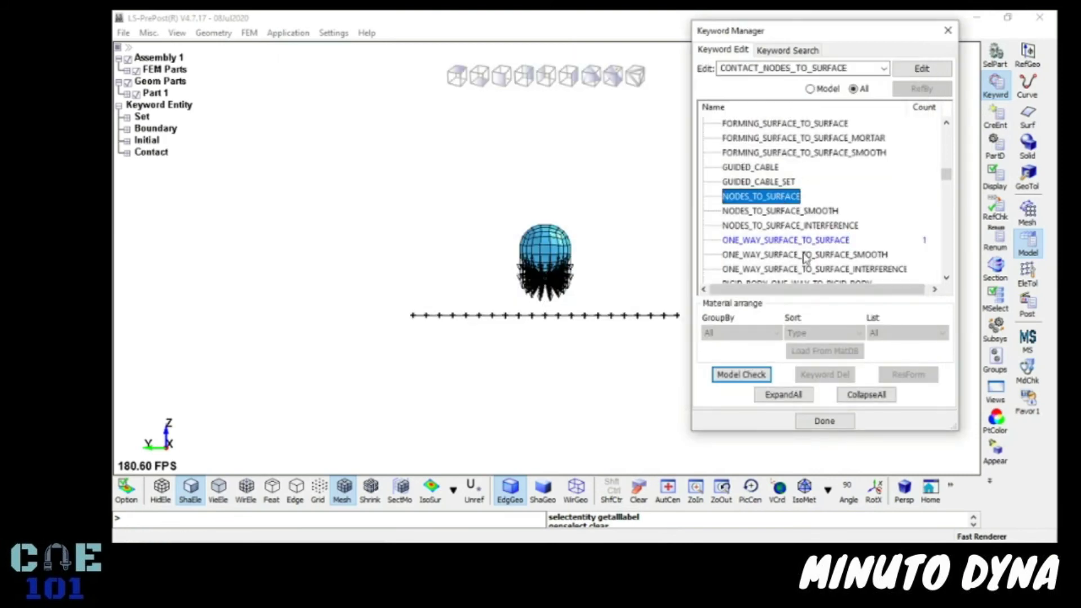
pyautogui.click(866, 396)
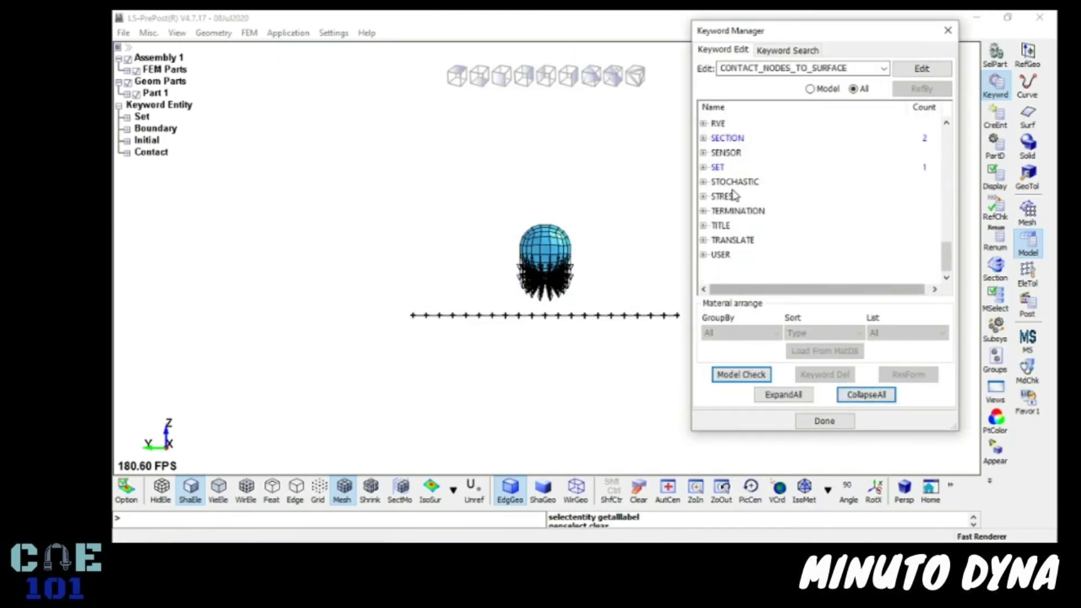
pyautogui.click(810, 89)
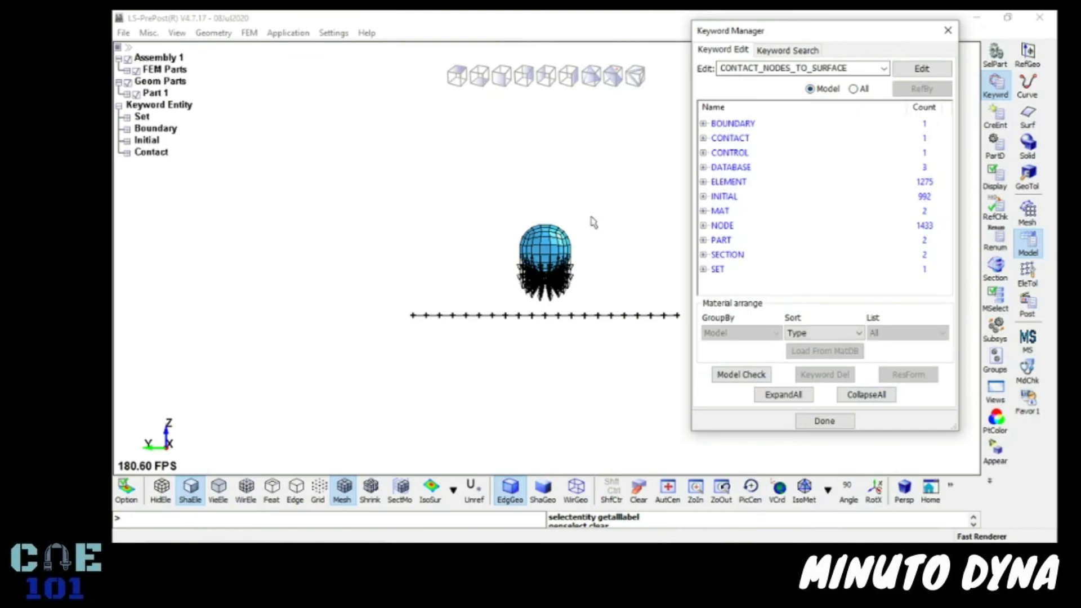
# Save the model's keyword file as impacto.k in the WORKSHOP2 folder
pyautogui.click(123, 33)
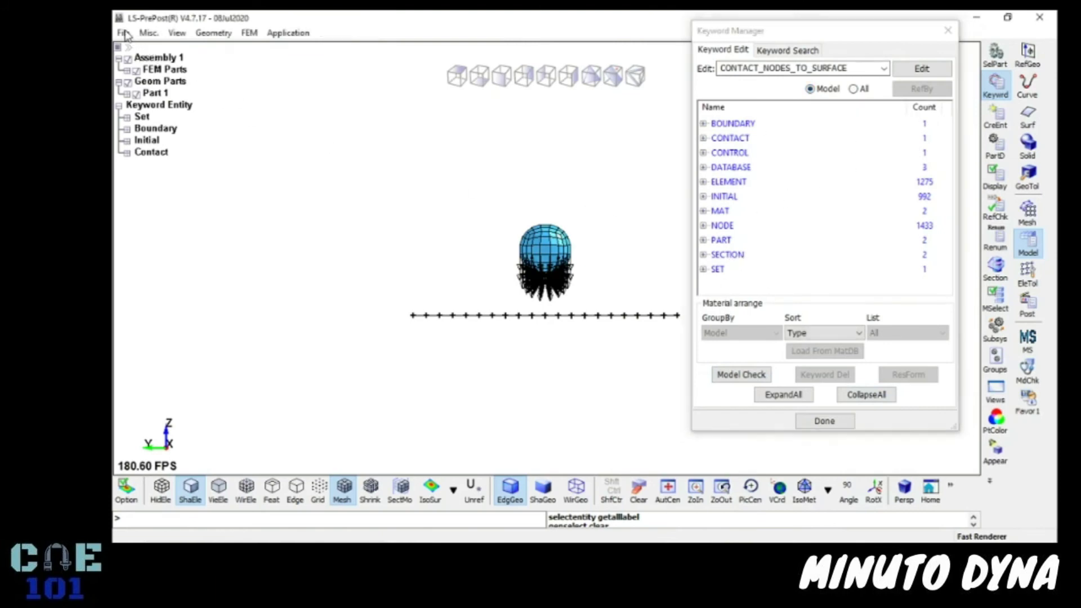
pyautogui.moveTo(181, 116)
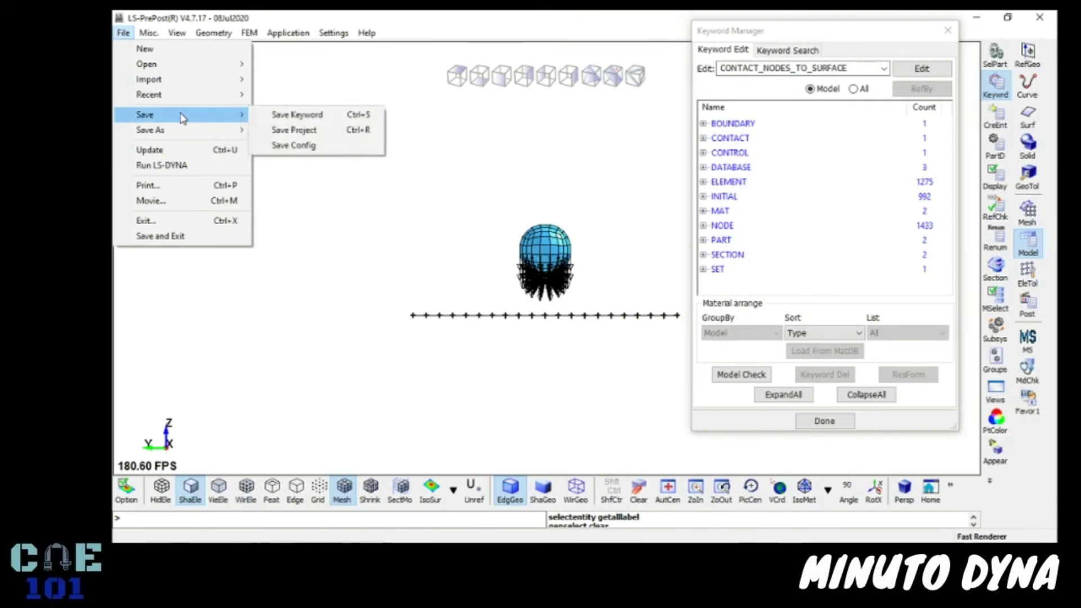
pyautogui.click(320, 116)
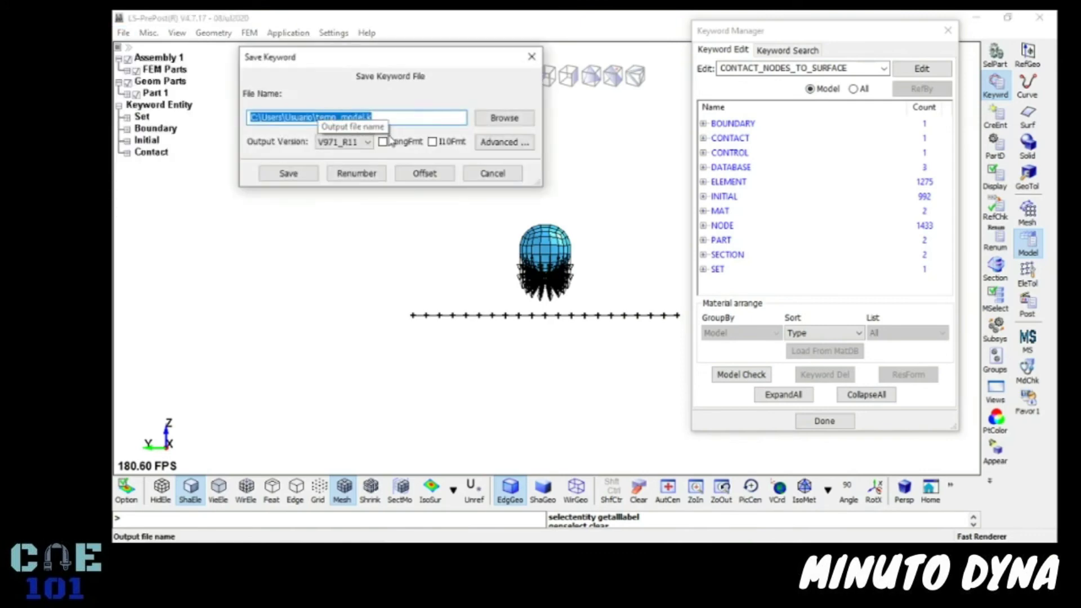
pyautogui.click(493, 118)
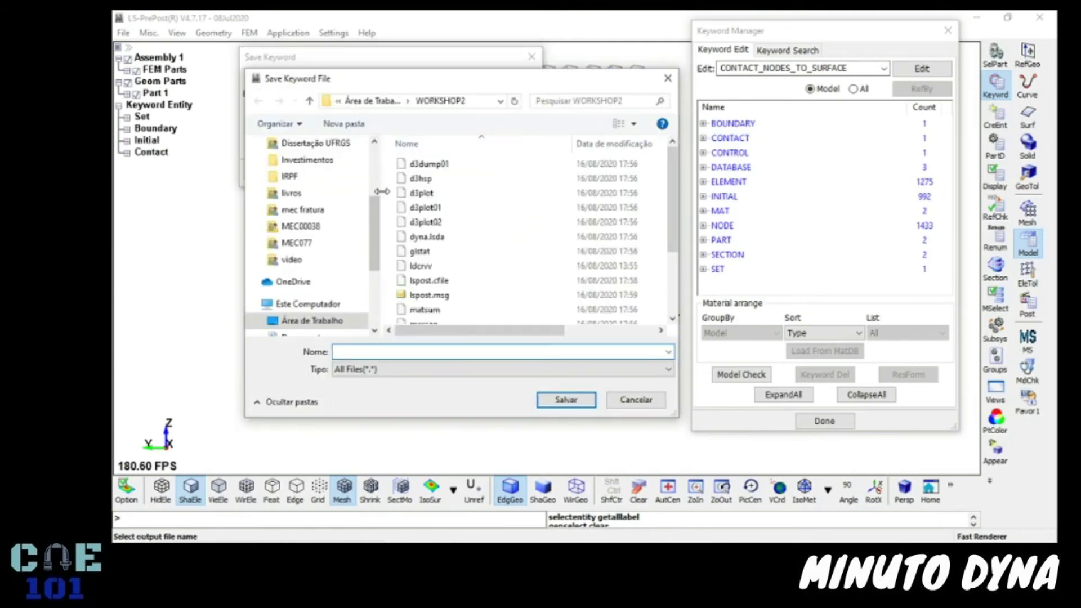
pyautogui.moveTo(382, 191); pyautogui.dragTo(258, 191)
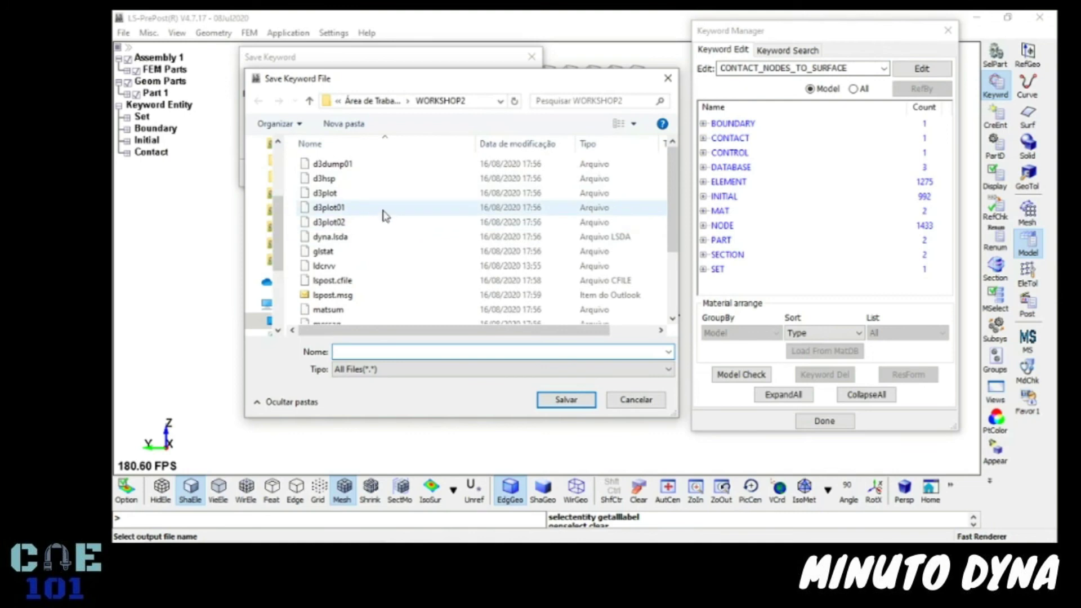
pyautogui.scroll(-2, 383, 213)
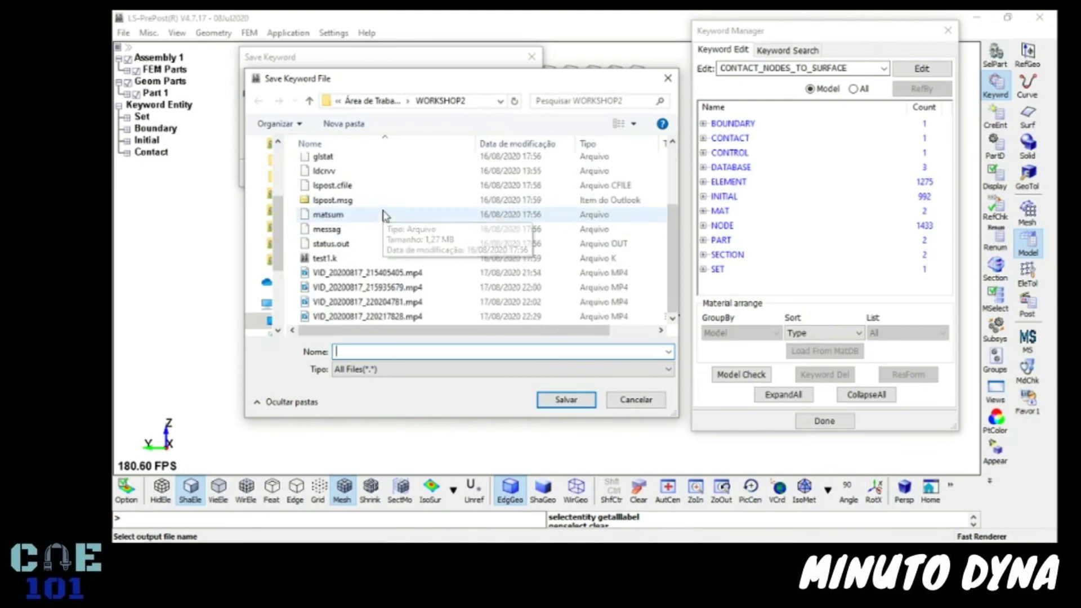
pyautogui.scroll(2, 376, 215)
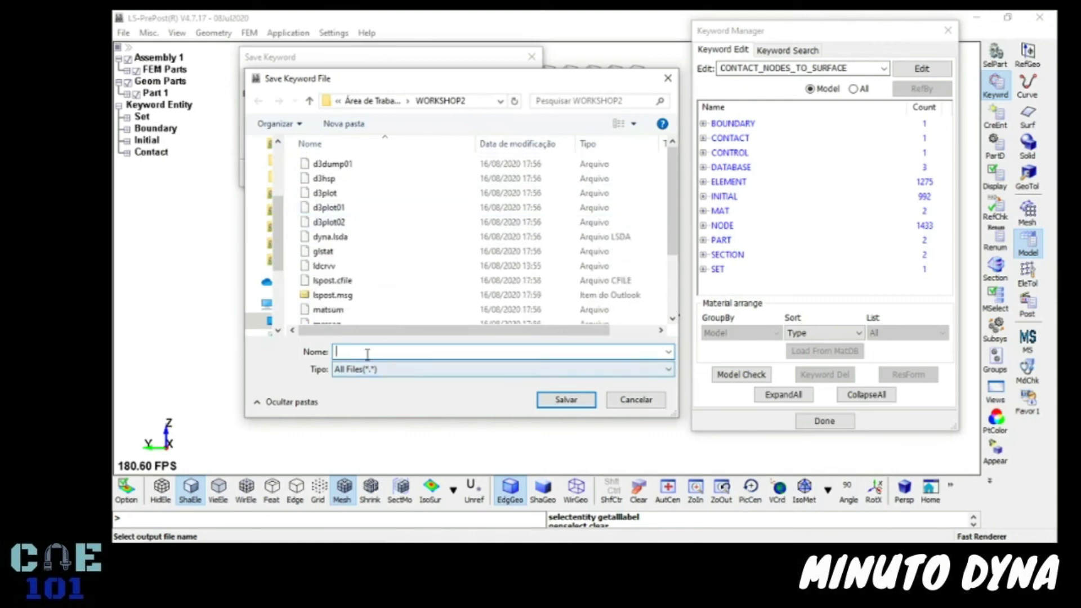
pyautogui.write('impa')
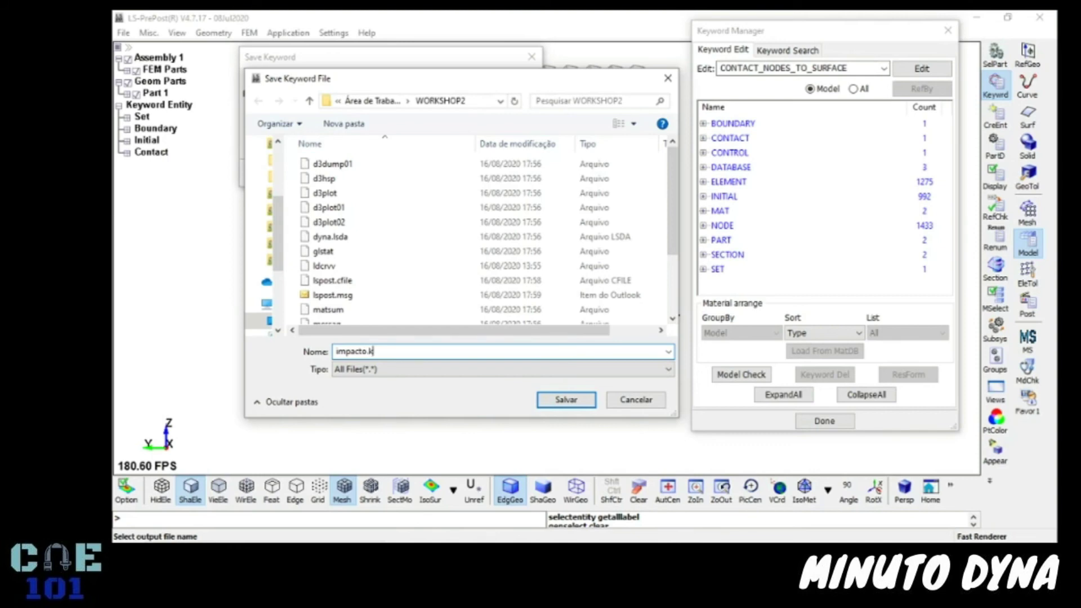
pyautogui.write('cto.k')
pyautogui.click(575, 401)
pyautogui.click(298, 174)
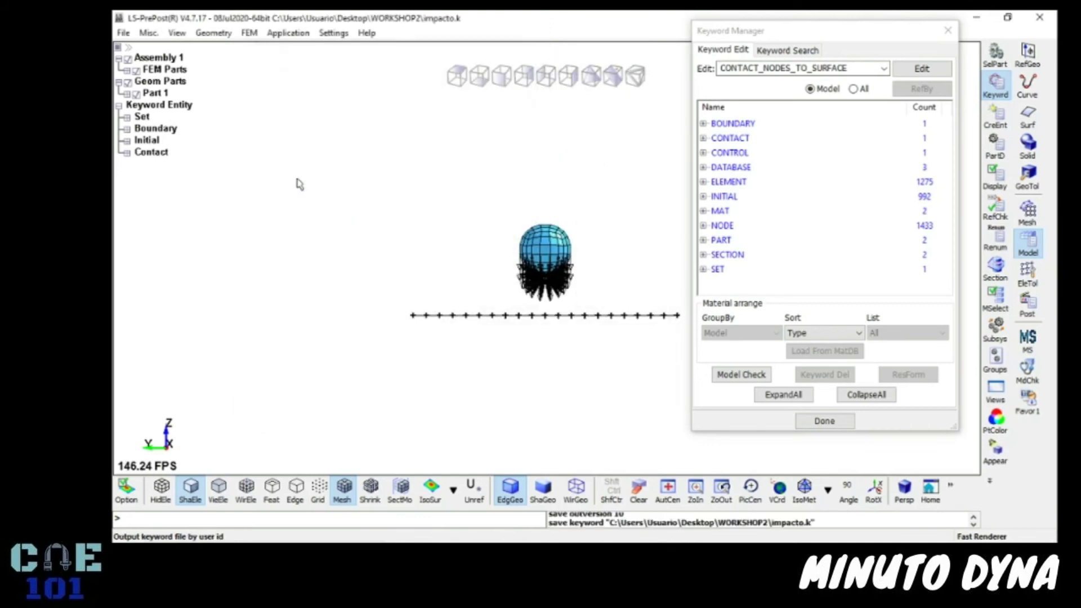
# Search Windows for apdl, launch Mechanical APDL Product Launcher 16.0, close LS-PrePost's Keyword Manager and return to the launcher
pyautogui.click(173, 528)
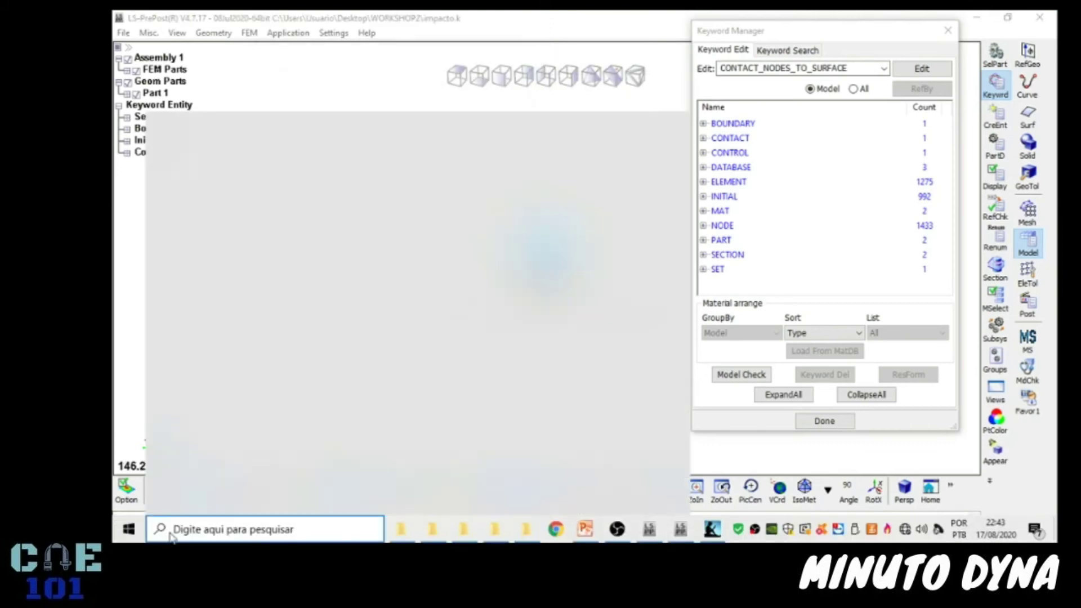
pyautogui.write('apdl')
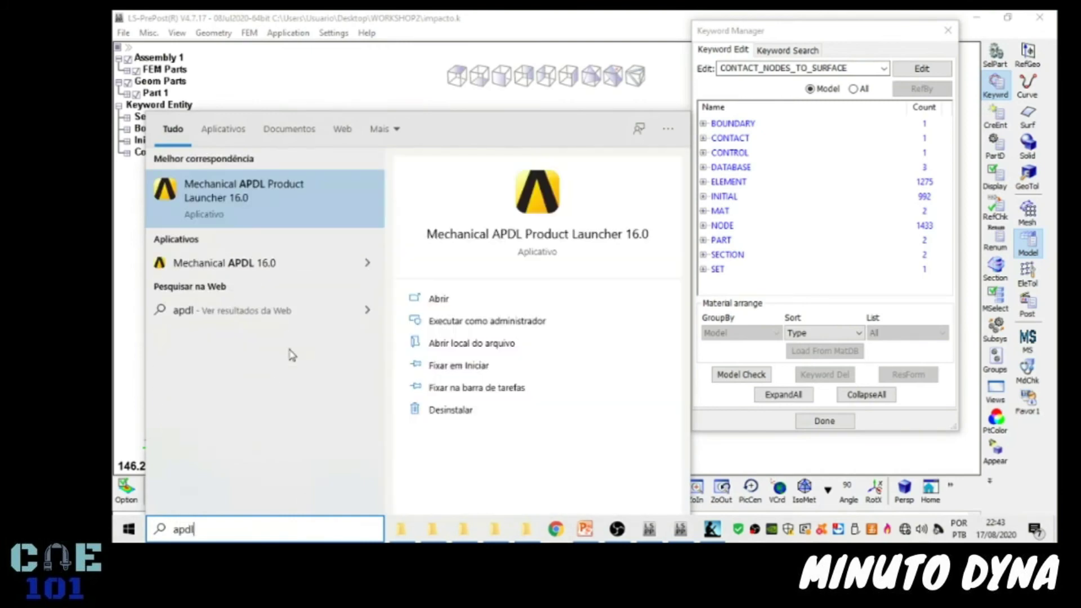
pyautogui.click(225, 186)
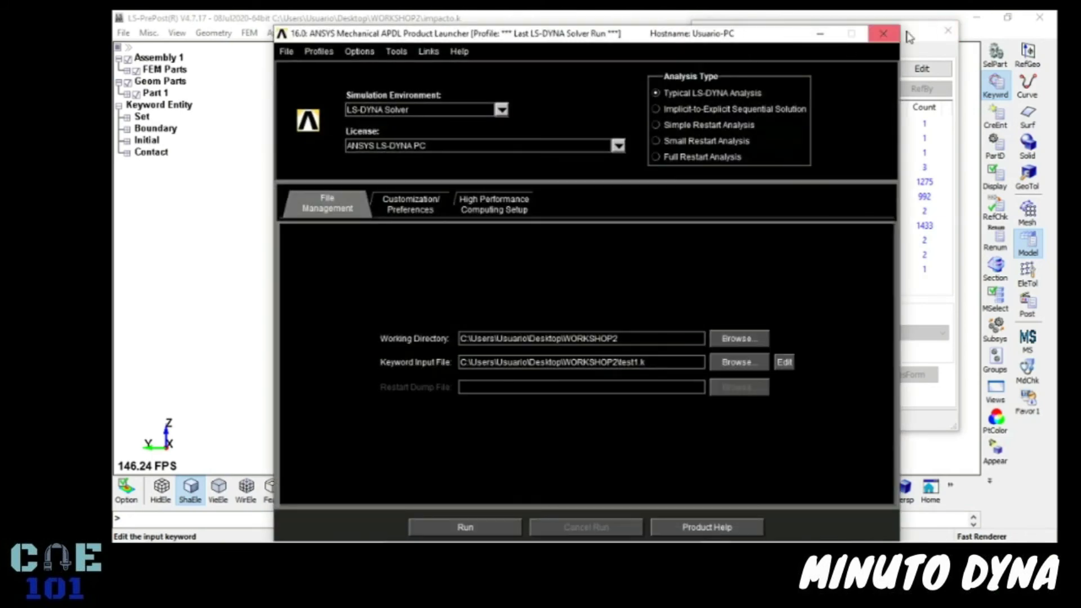
pyautogui.click(941, 34)
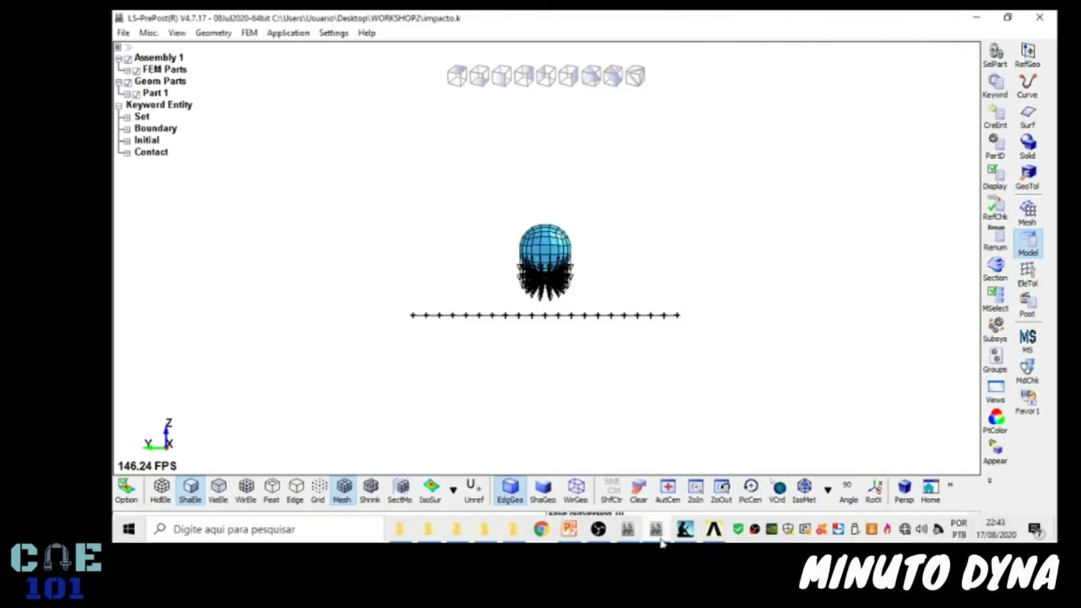
pyautogui.click(712, 538)
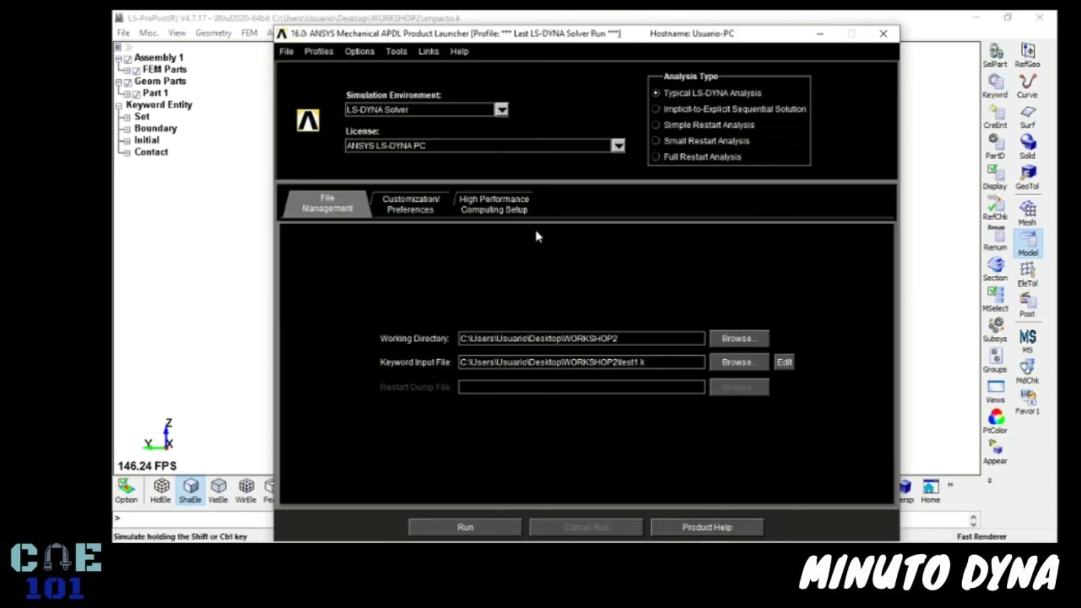
# Select impacto.k from the WORKSHOP2 folder as the keyword input file, run the LS-DYNA solver and close its console after the run
pyautogui.click(736, 363)
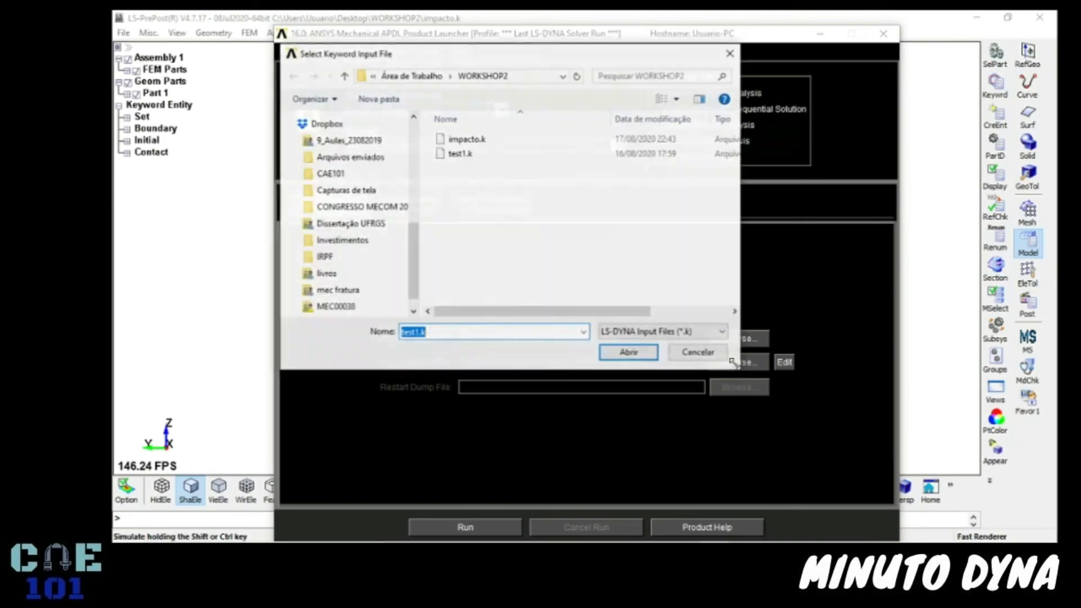
pyautogui.click(730, 53)
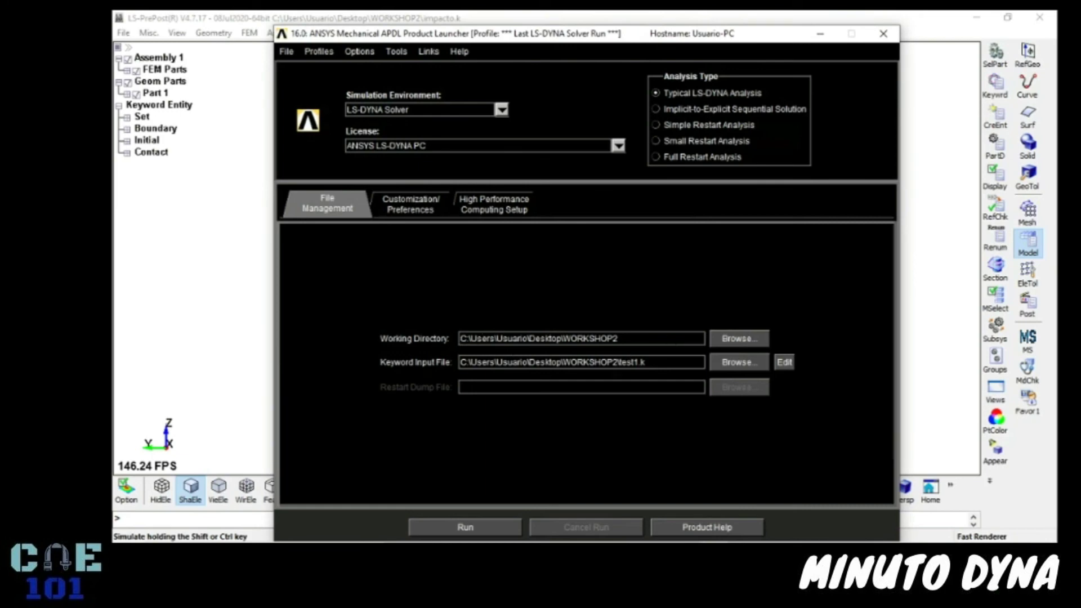
pyautogui.click(717, 363)
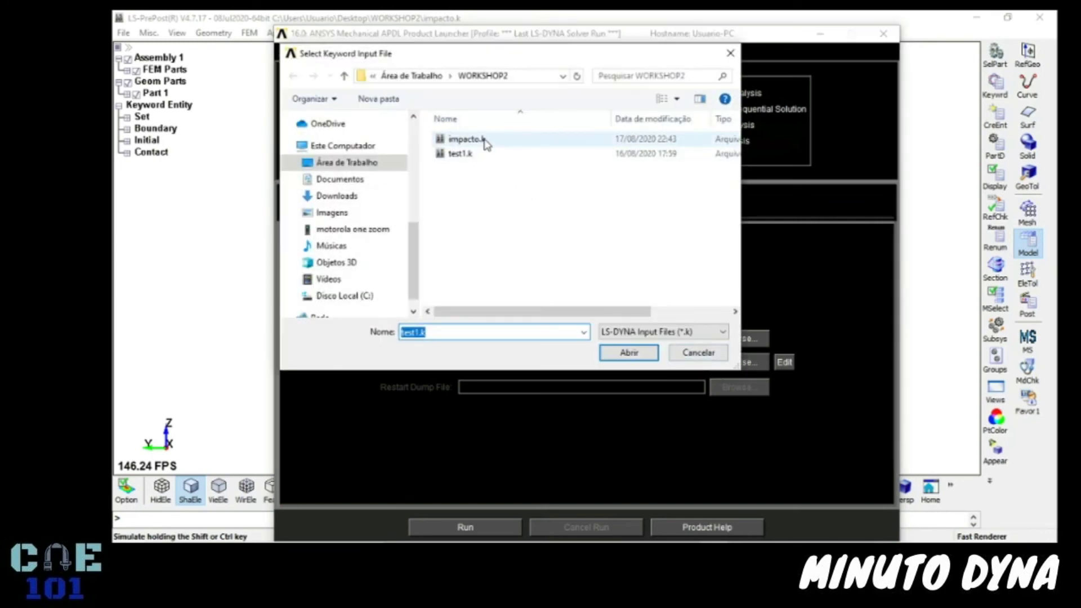
pyautogui.click(489, 141)
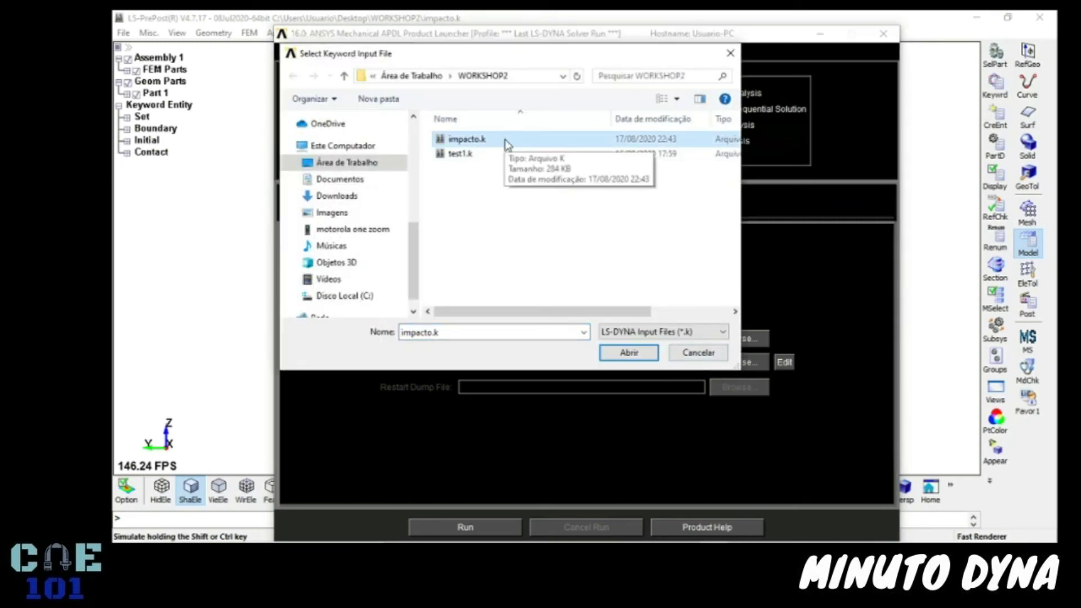
pyautogui.doubleClick(506, 144)
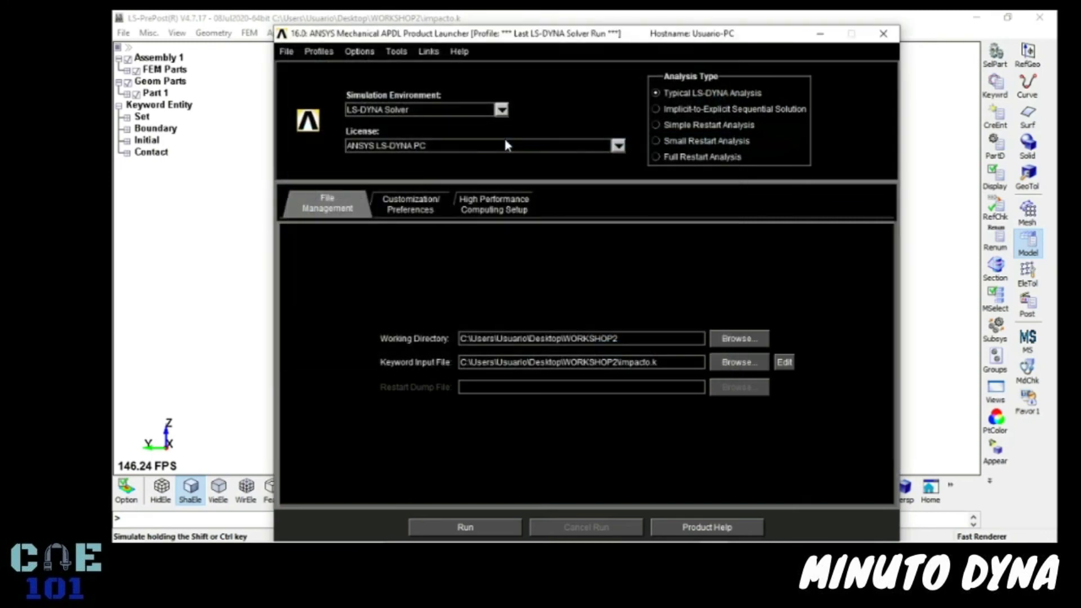
pyautogui.click(471, 528)
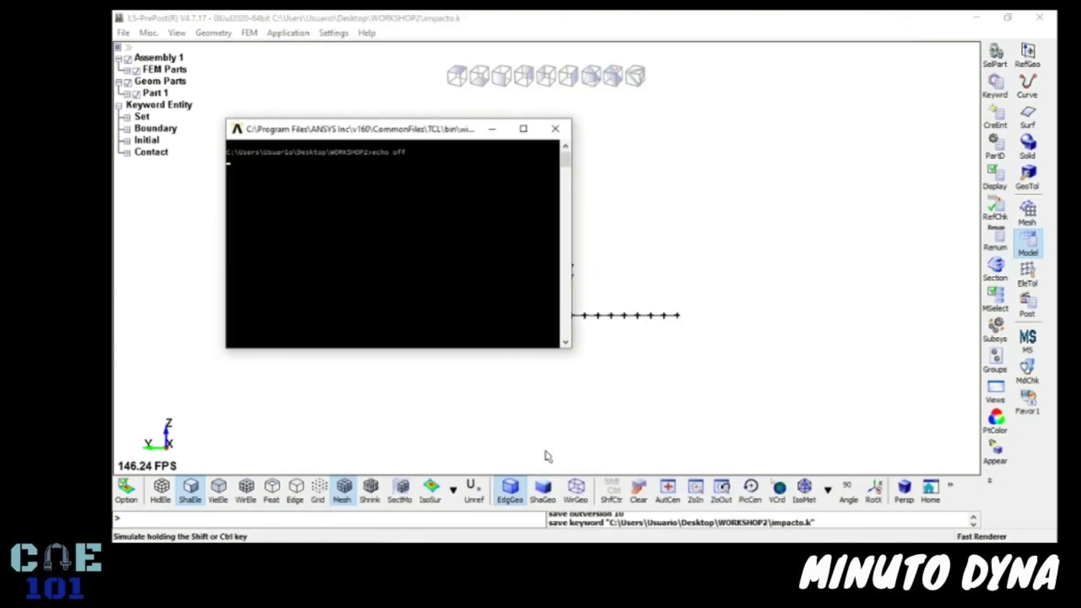
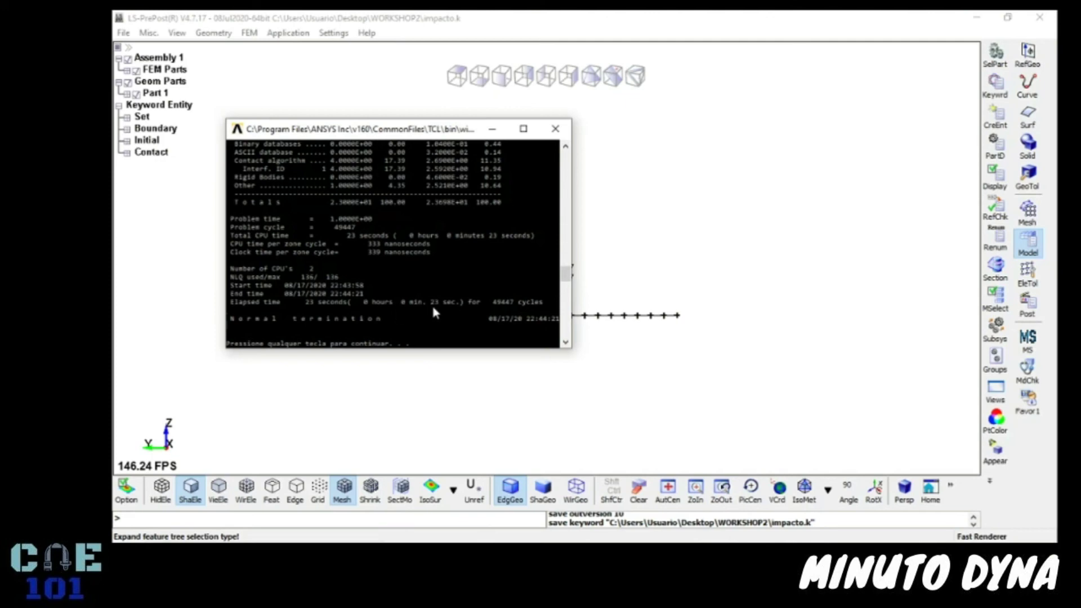
pyautogui.click(555, 128)
# Start a new LS-PrePost session without closing the current one and dismiss the list of auto-saved projects
pyautogui.click(123, 32)
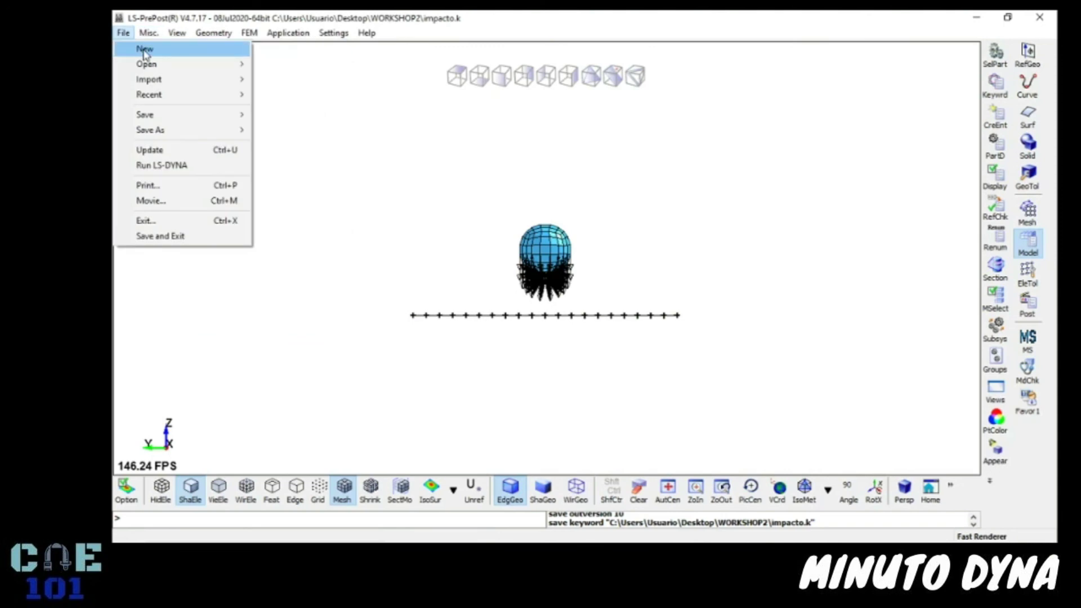
pyautogui.click(144, 52)
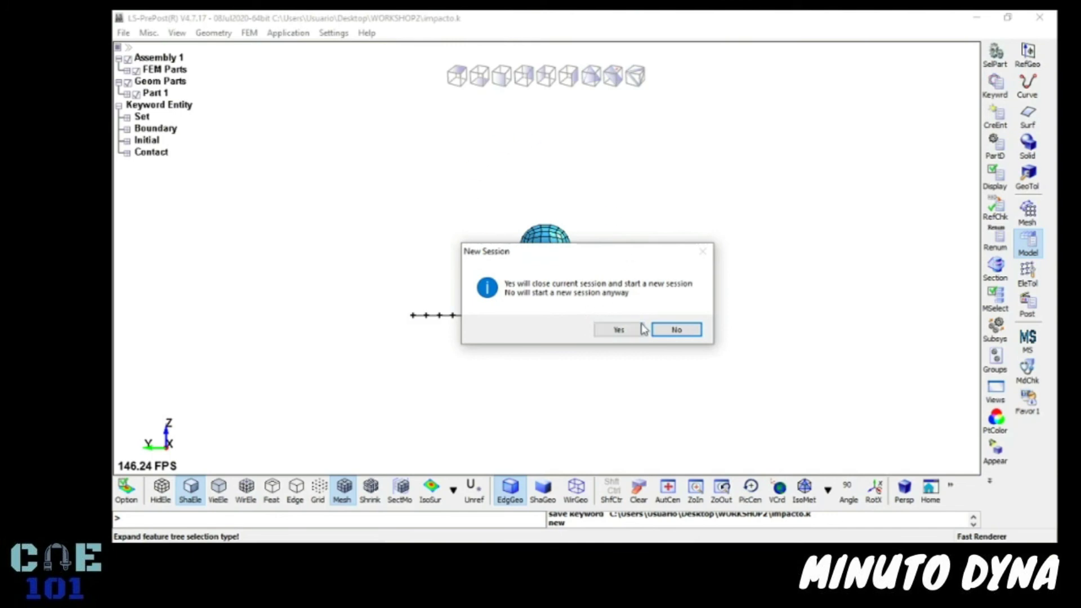
pyautogui.click(662, 335)
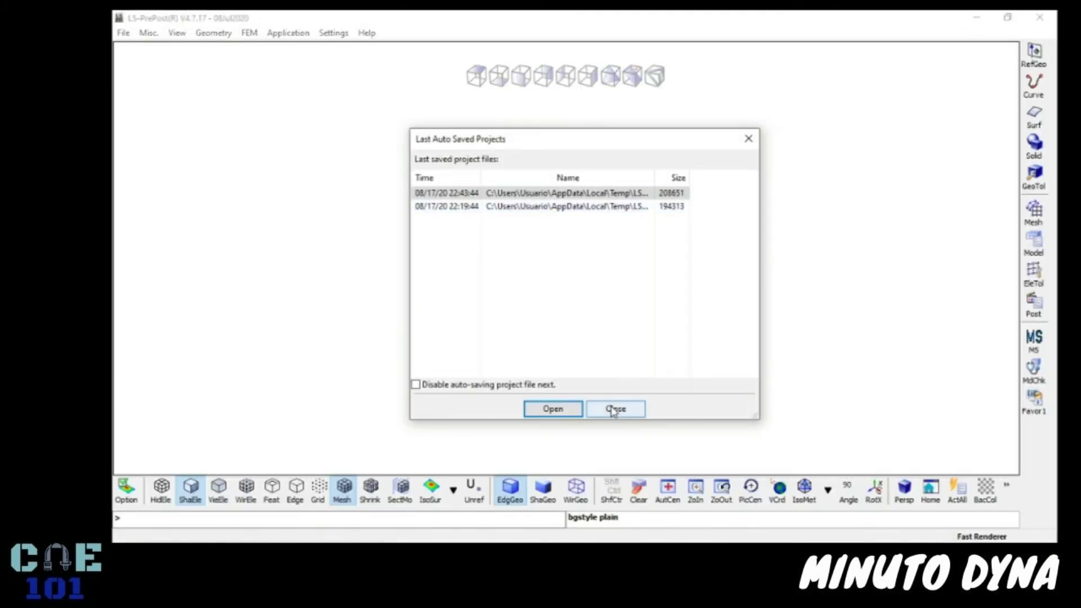
pyautogui.click(612, 411)
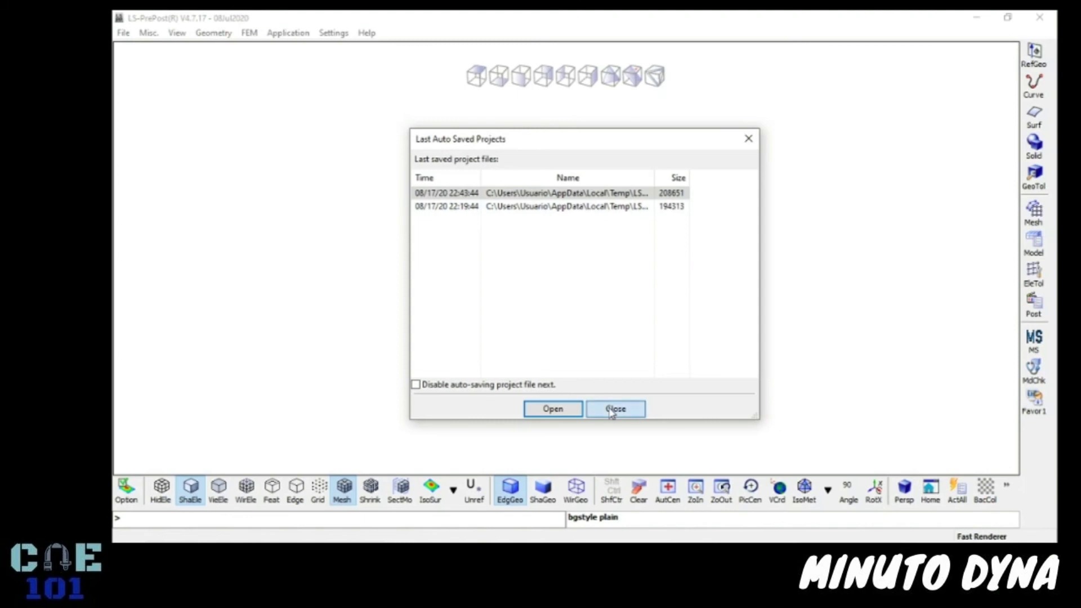
# Open the d3plot binary results file from the WORKSHOP2 folder
pyautogui.click(123, 33)
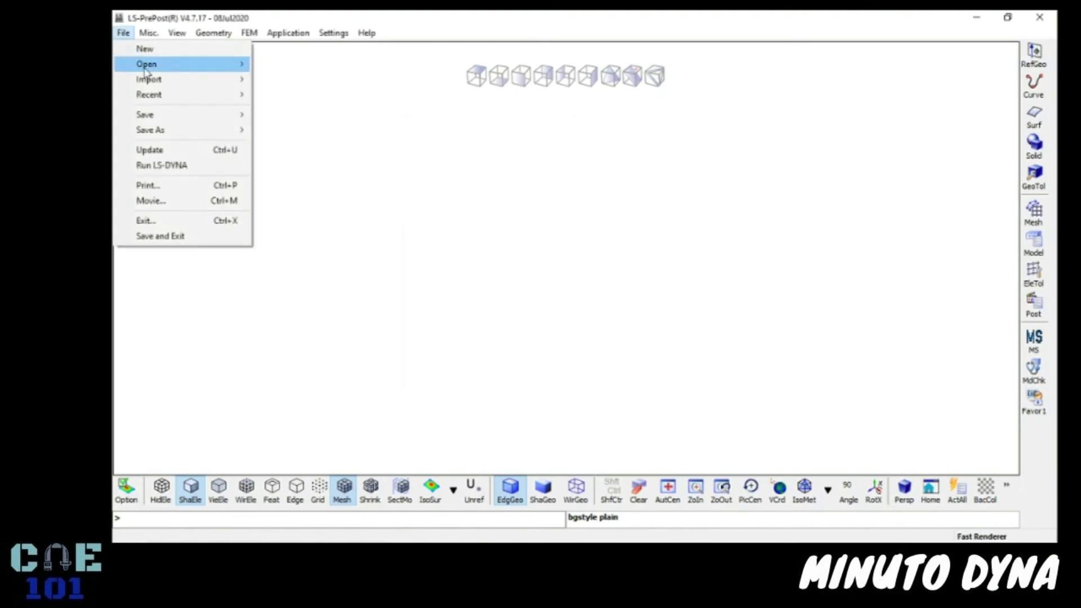
pyautogui.moveTo(146, 67)
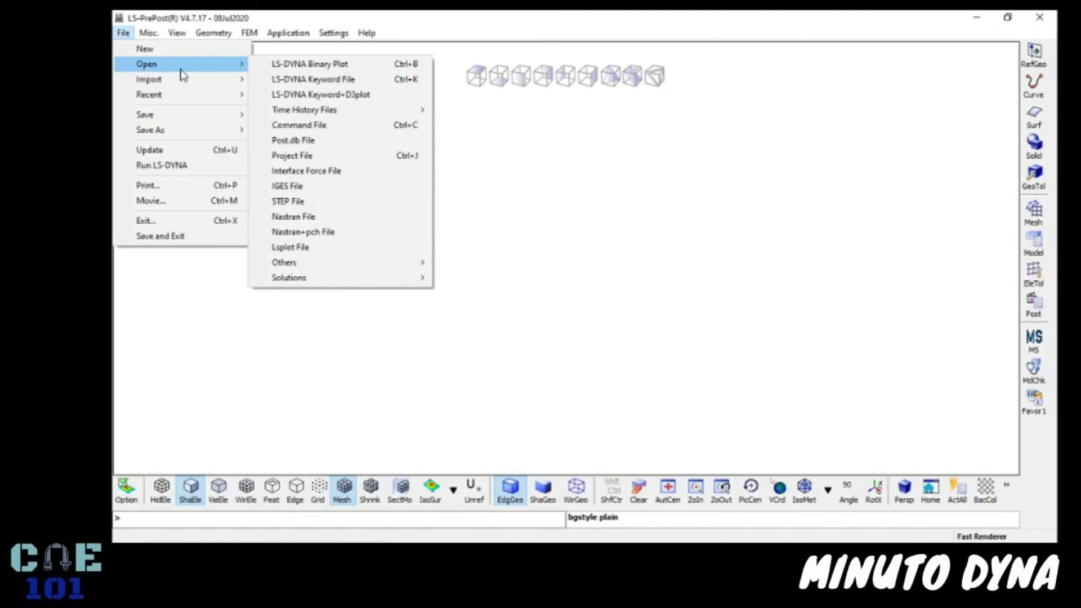
pyautogui.click(305, 65)
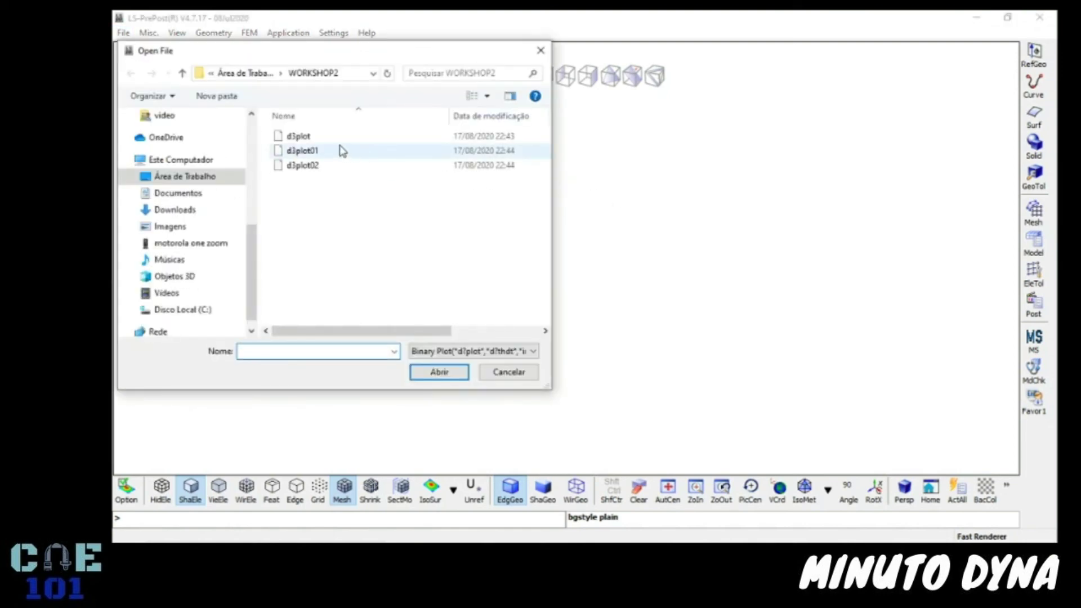
pyautogui.click(314, 137)
pyautogui.click(435, 375)
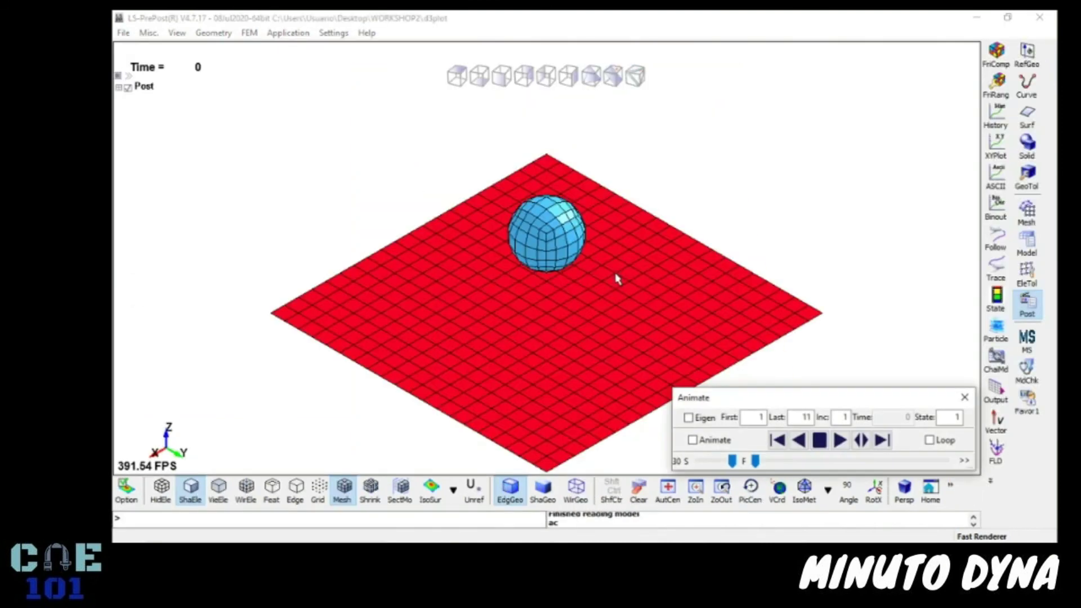
# Play the impact animation in a loop at speed 25, switching the mesh lines off and back on
pyautogui.click(840, 440)
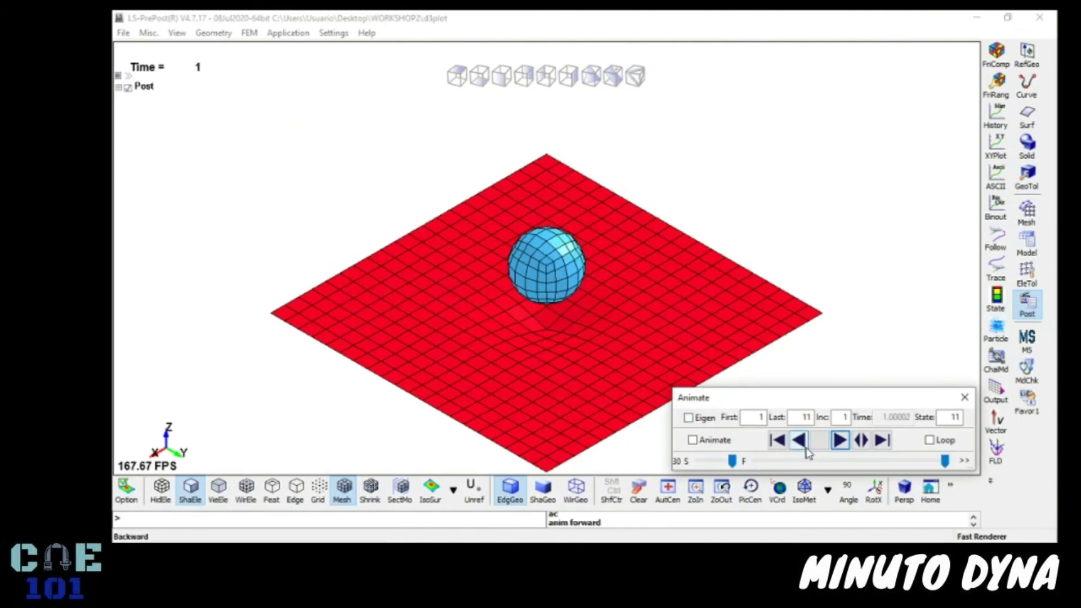
pyautogui.click(929, 439)
pyautogui.moveTo(733, 459); pyautogui.dragTo(726, 461)
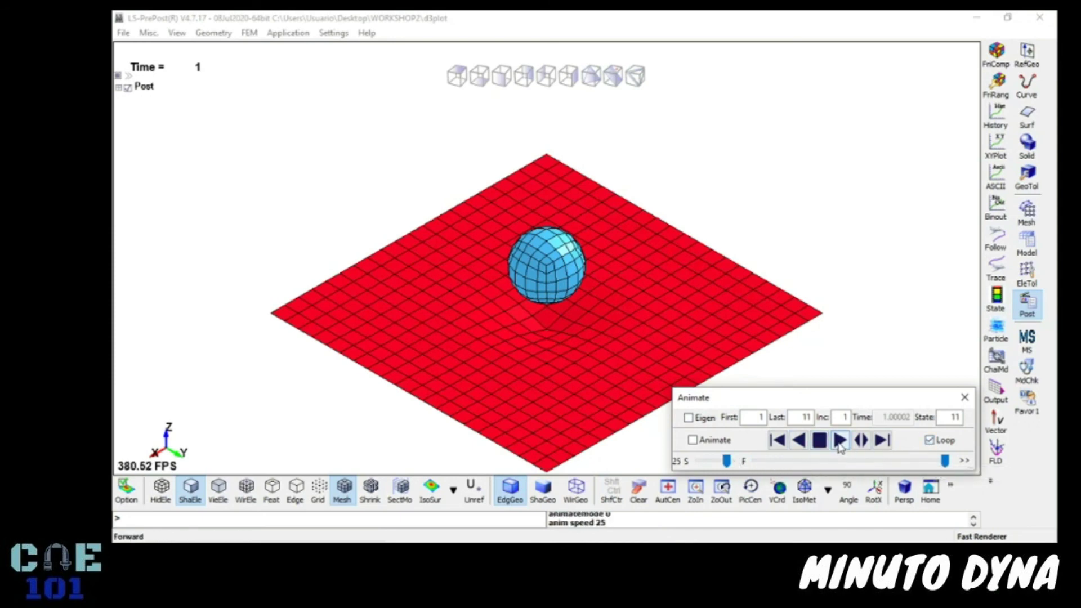
pyautogui.click(839, 440)
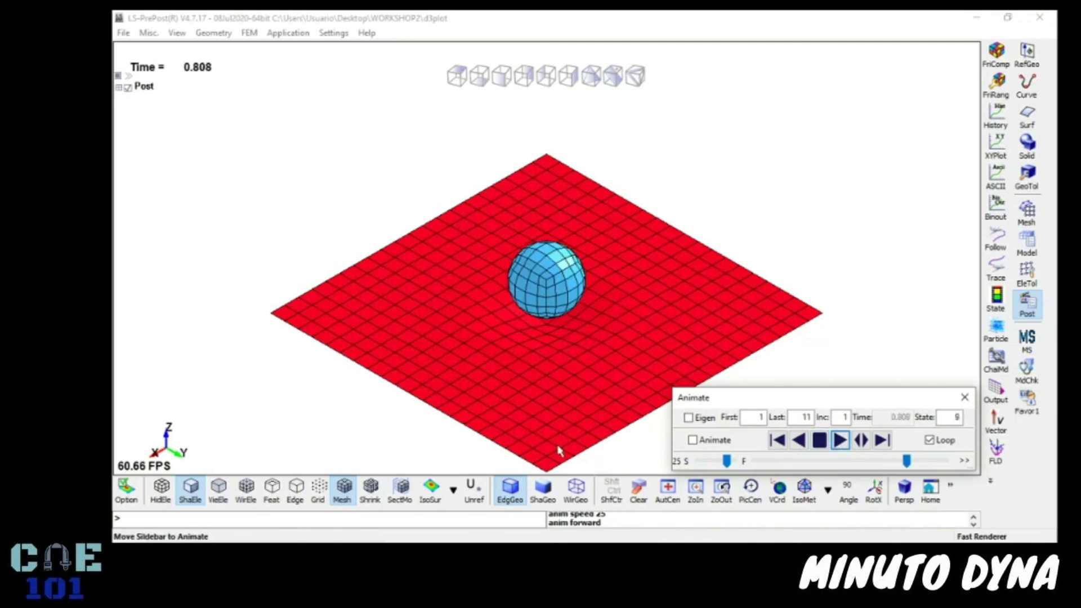
pyautogui.click(345, 493)
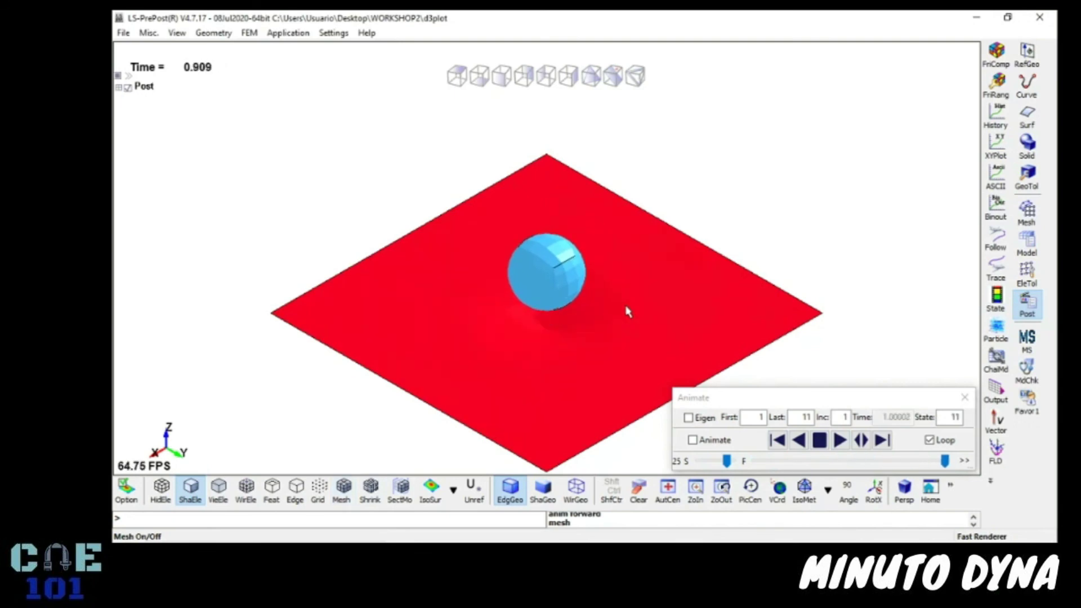
pyautogui.click(341, 493)
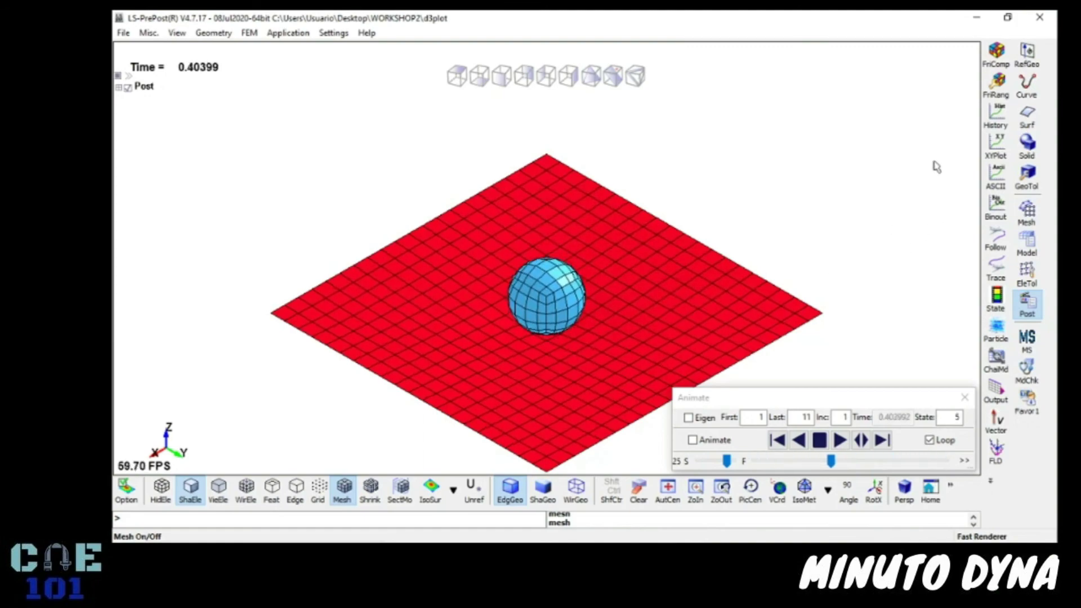
# Plot the Von Mises stress contours on the model and set the fringe averaging to Nodal
pyautogui.click(994, 61)
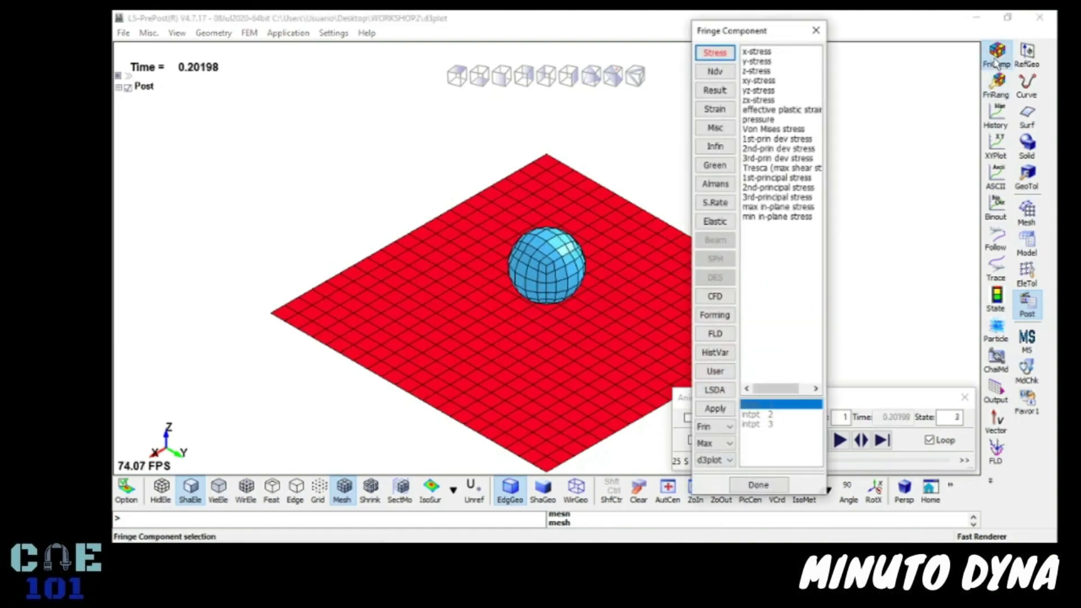
pyautogui.click(780, 129)
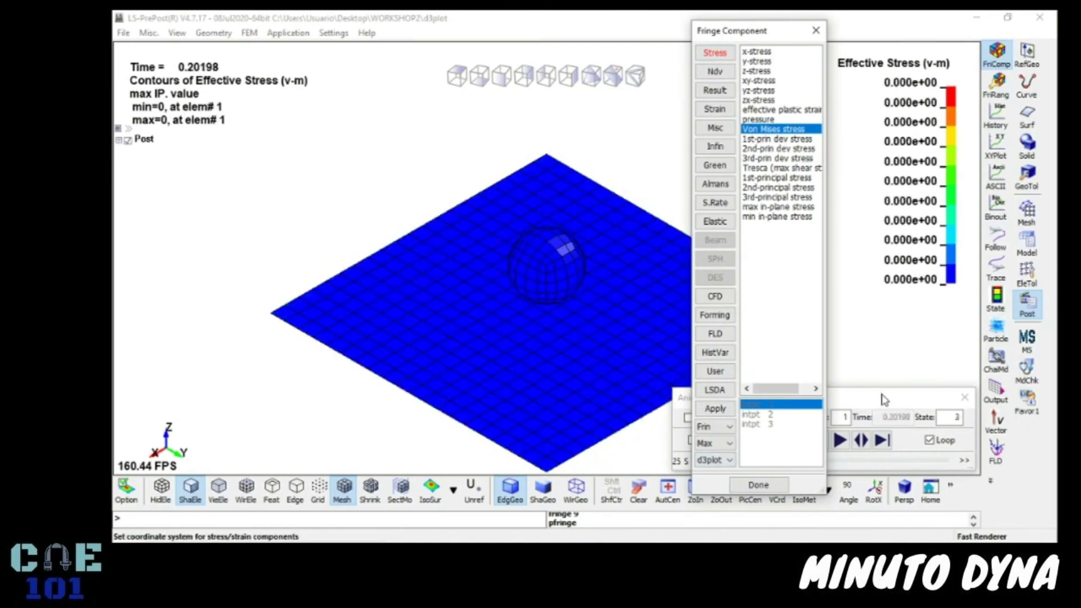
pyautogui.click(997, 83)
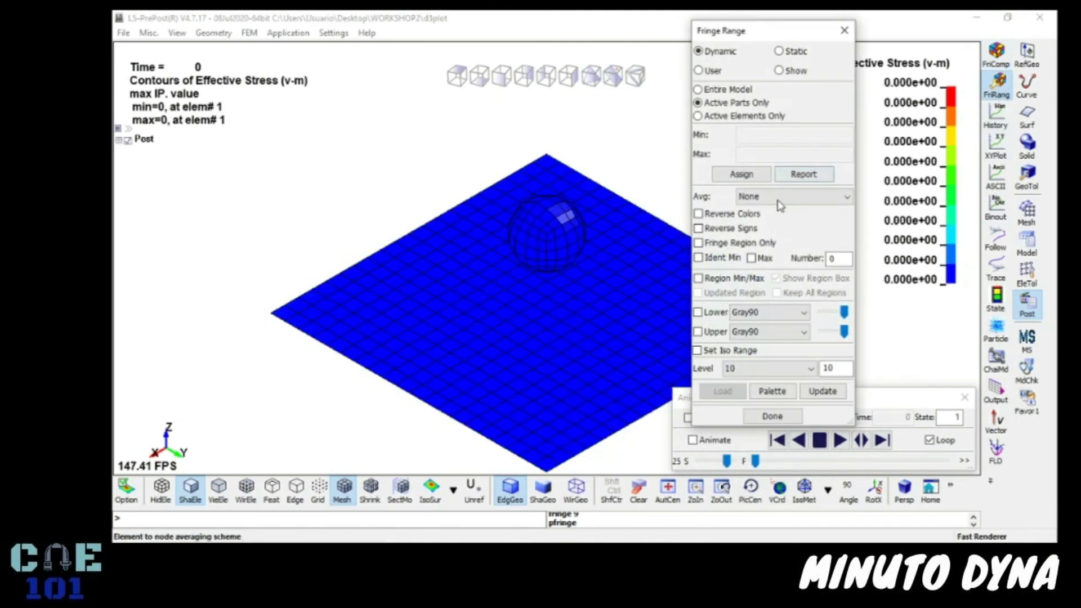
pyautogui.click(791, 196)
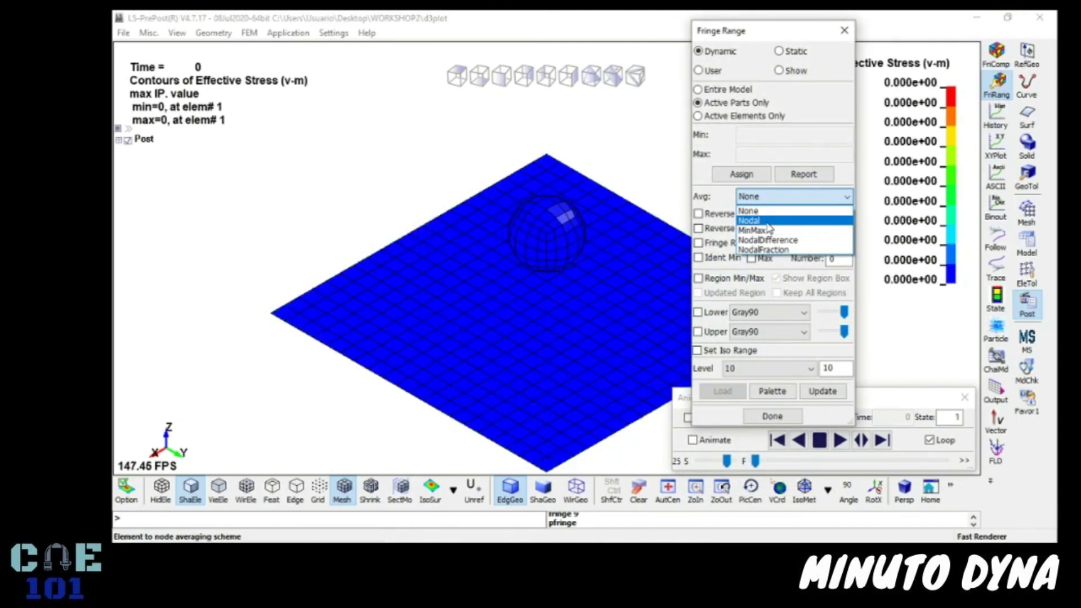
pyautogui.click(767, 221)
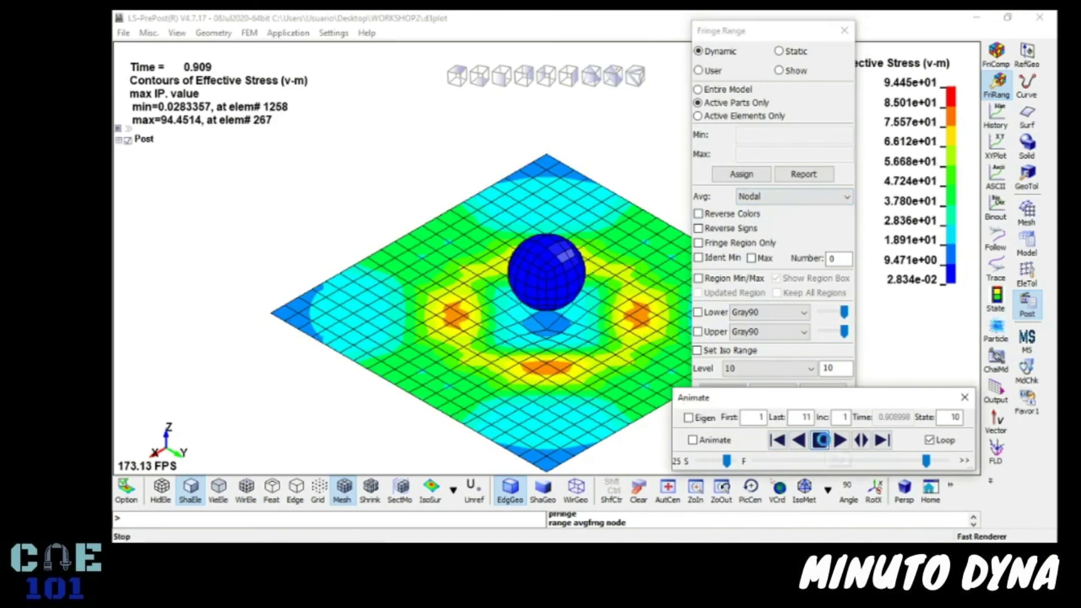
# Stop the animation, close the fringe range settings and reselect Von Mises stress as the fringe component
pyautogui.click(819, 439)
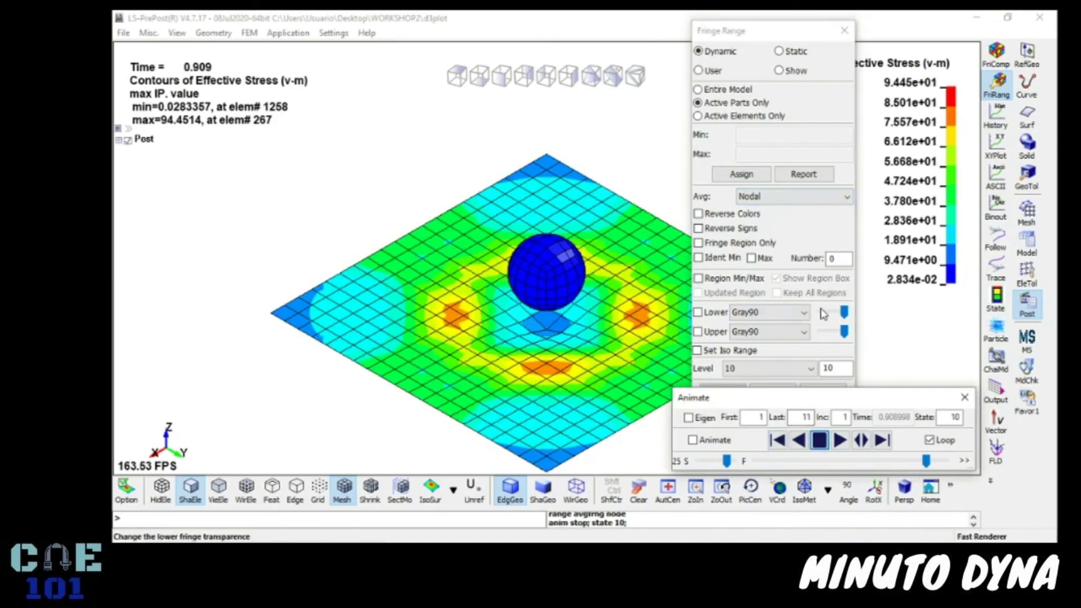
pyautogui.click(843, 30)
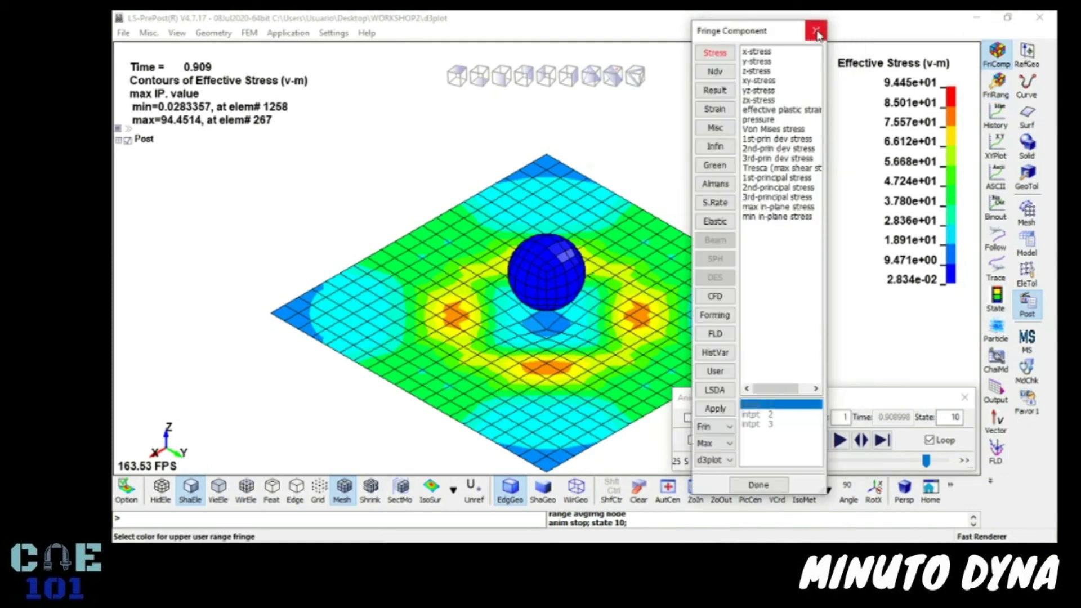
pyautogui.click(771, 130)
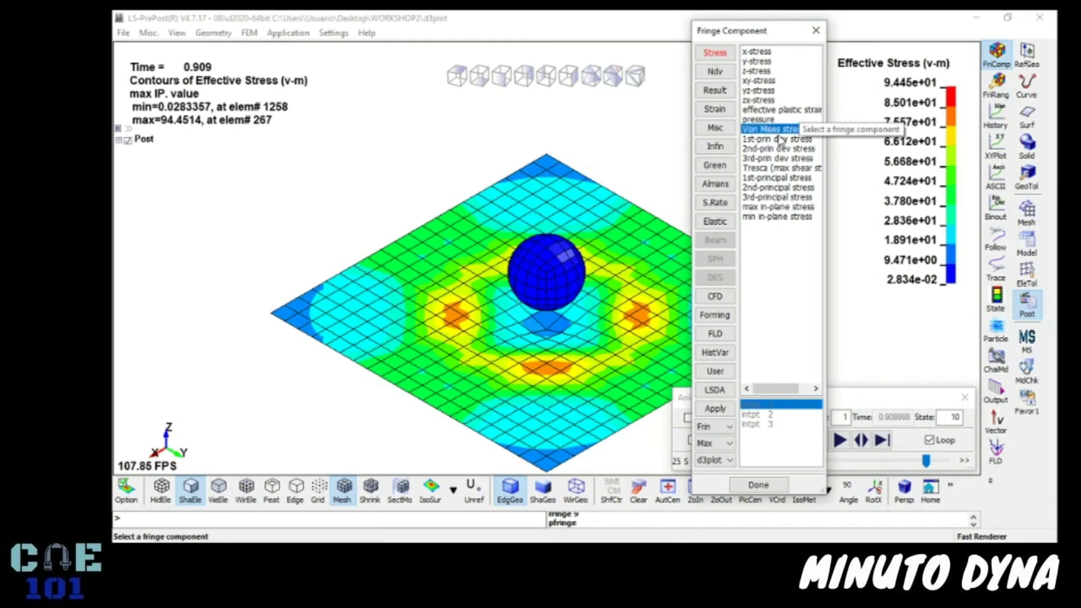
# Move the animation to state 2 and step forward through the states, wrapping around to state 7, to examine the Von Mises stress contours
pyautogui.click(889, 393)
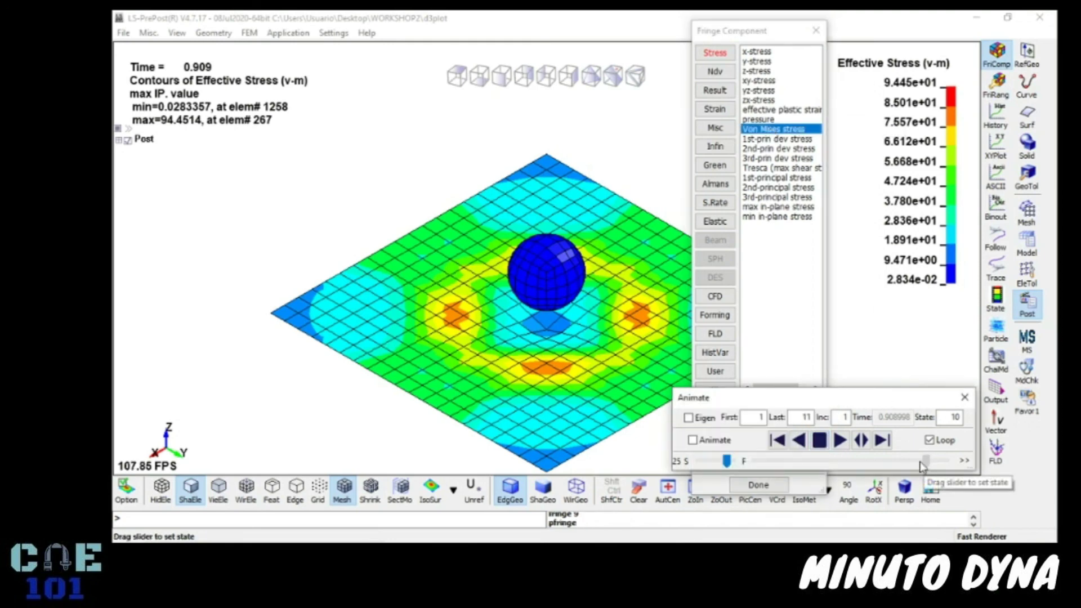
pyautogui.moveTo(922, 461); pyautogui.dragTo(776, 462)
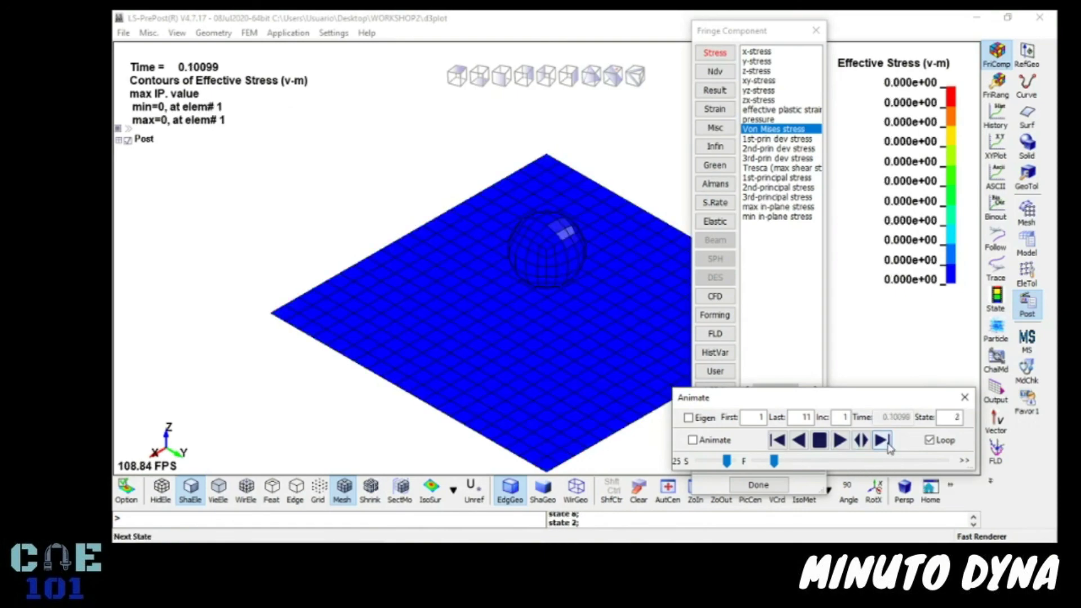
pyautogui.click(883, 442)
pyautogui.click(883, 441)
pyautogui.click(883, 441)
pyautogui.click(882, 441)
pyautogui.click(882, 441)
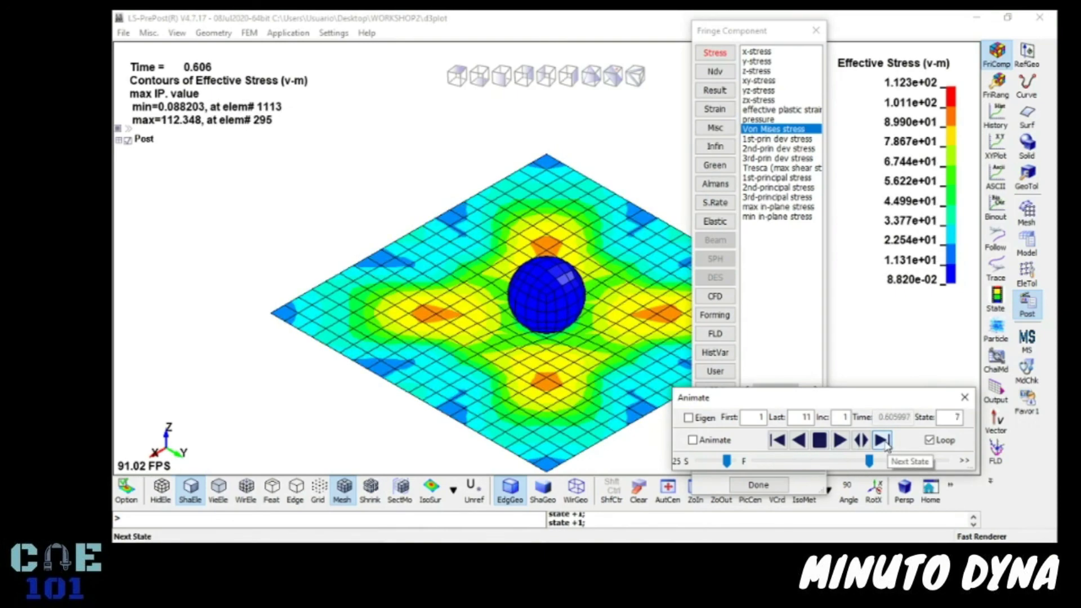
pyautogui.click(882, 441)
pyautogui.click(882, 441)
pyautogui.click(882, 441)
pyautogui.click(882, 442)
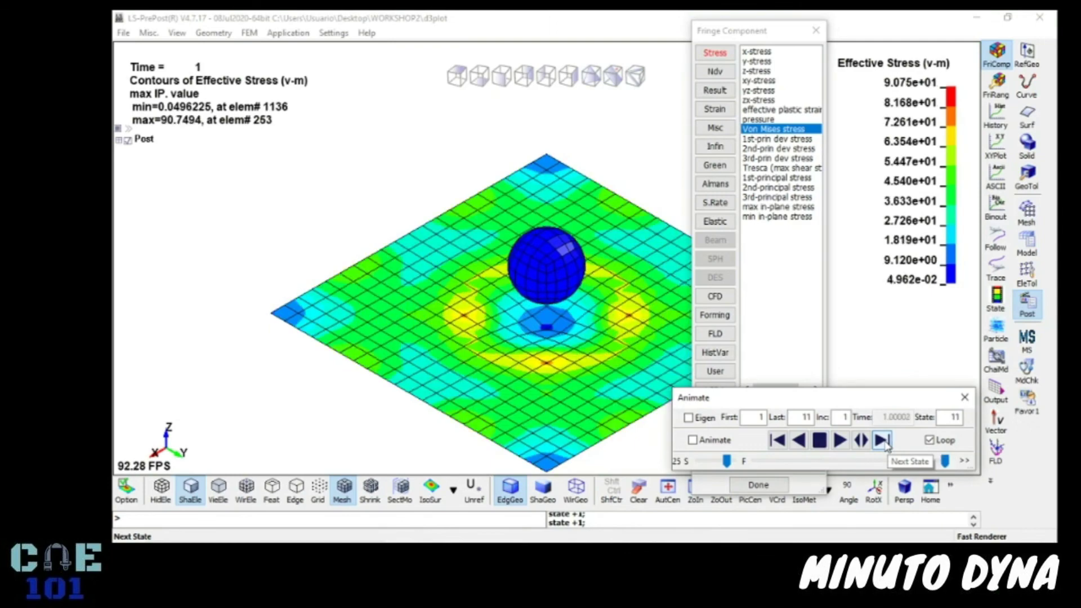
pyautogui.click(882, 441)
pyautogui.click(883, 441)
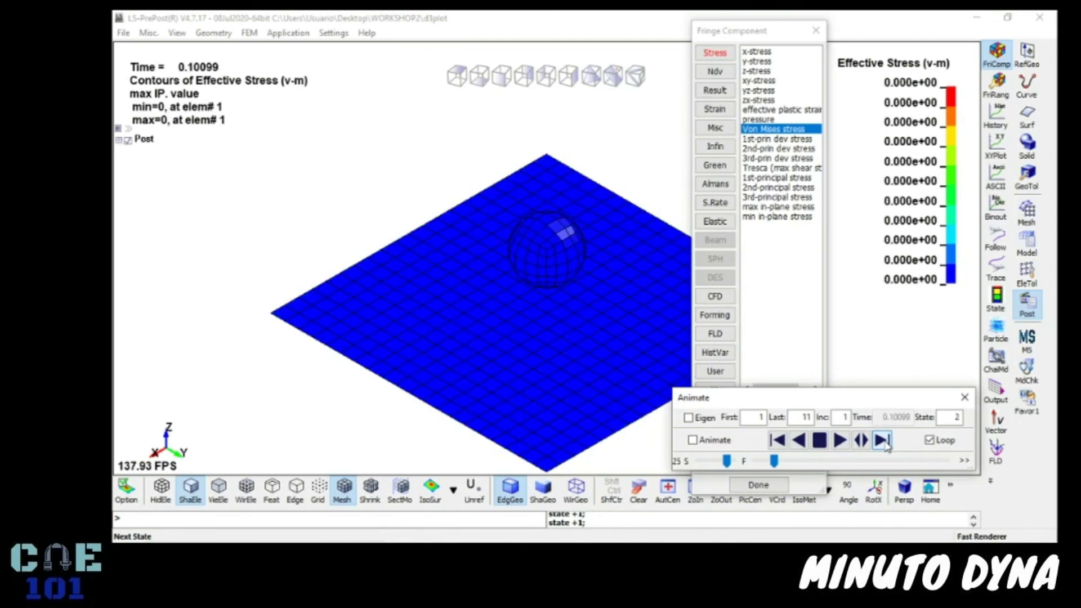
pyautogui.click(883, 441)
pyautogui.click(882, 441)
pyautogui.click(883, 441)
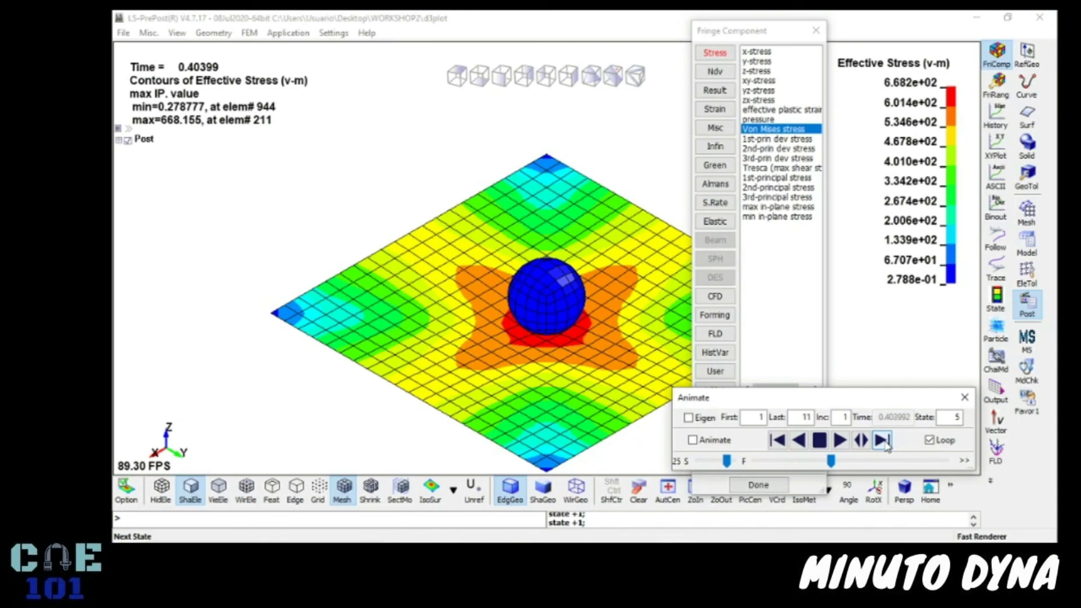
pyautogui.click(883, 442)
pyautogui.click(882, 441)
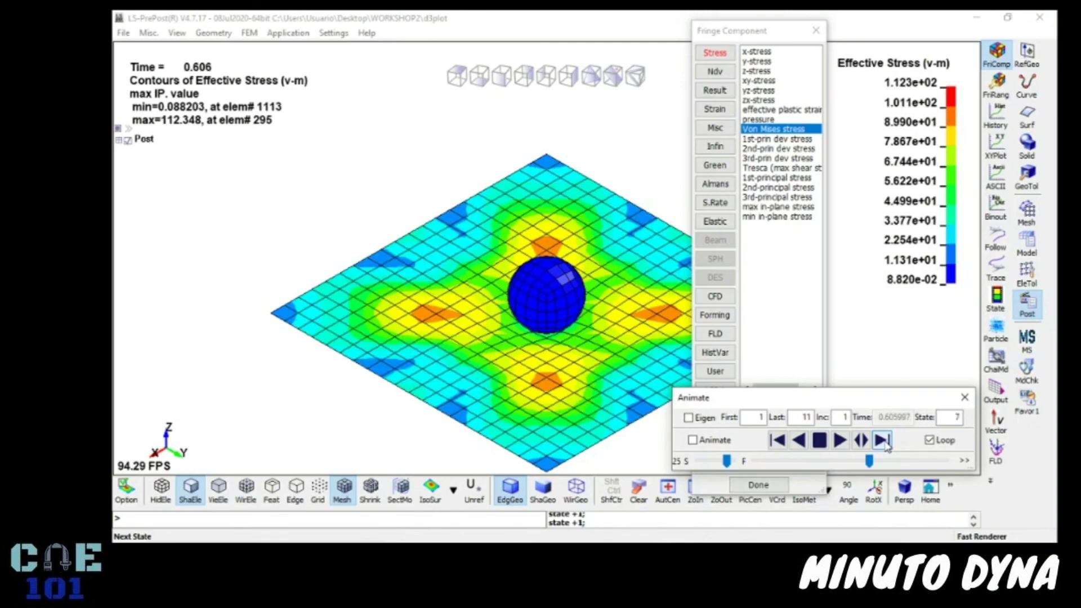
# Step the animation forward to state 10 to examine the Von Mises stress contours, and close the fringe component settings
pyautogui.click(883, 441)
pyautogui.click(882, 441)
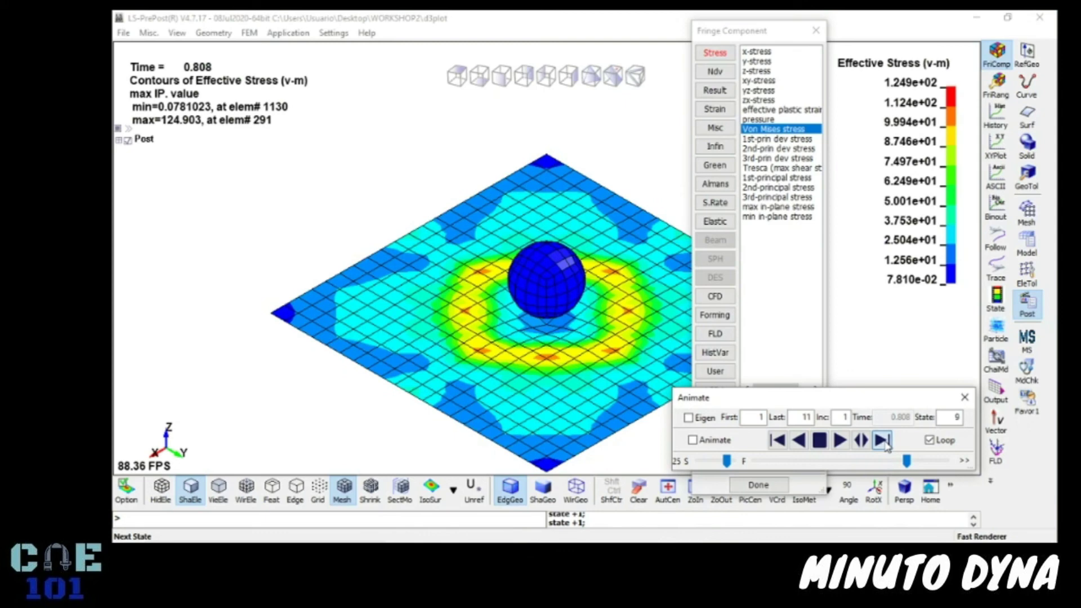
pyautogui.click(882, 442)
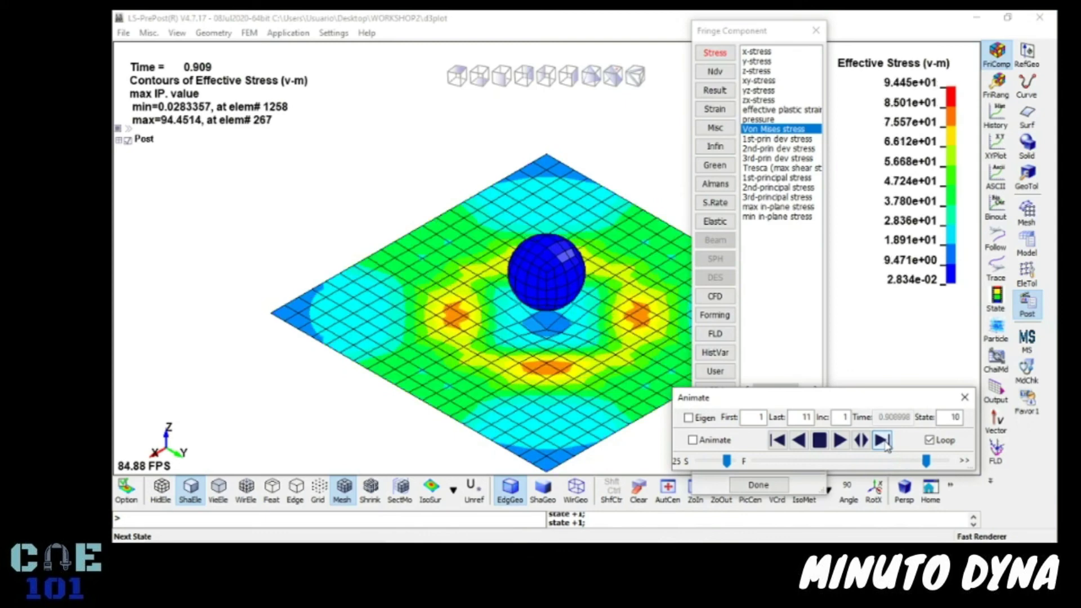
pyautogui.click(816, 30)
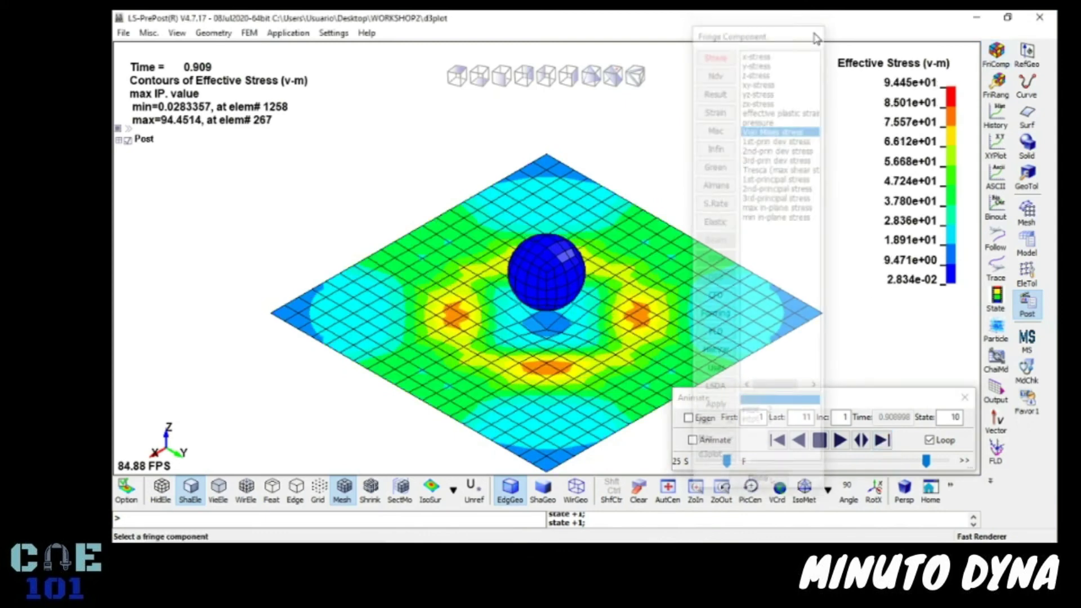
# Plot the global Kinetic Energy and Internal Energy histories together and reposition the plot window over the model
pyautogui.click(997, 114)
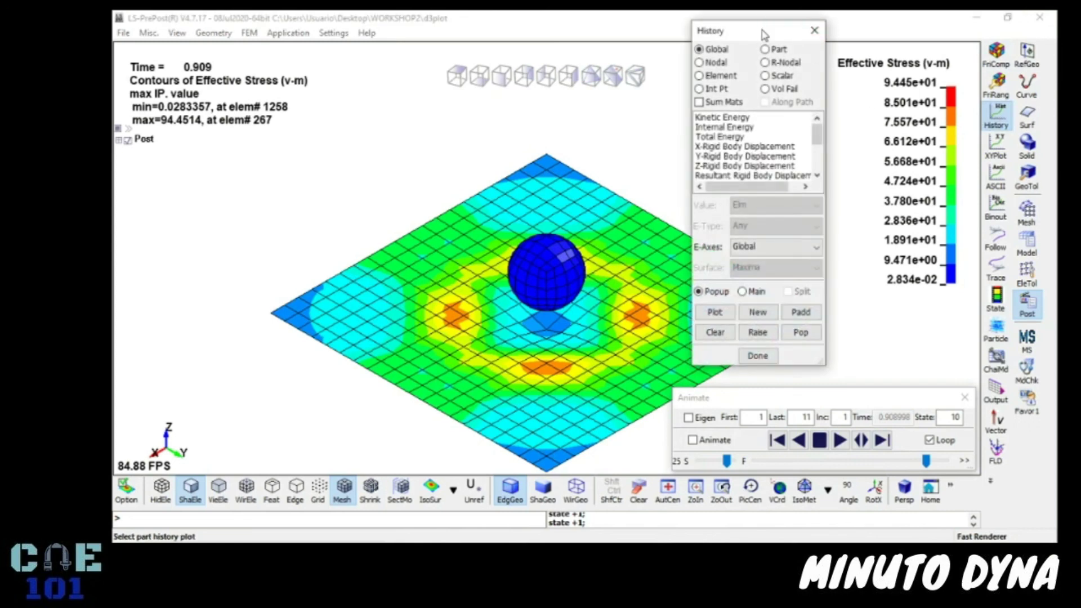
pyautogui.moveTo(763, 26); pyautogui.dragTo(818, 38)
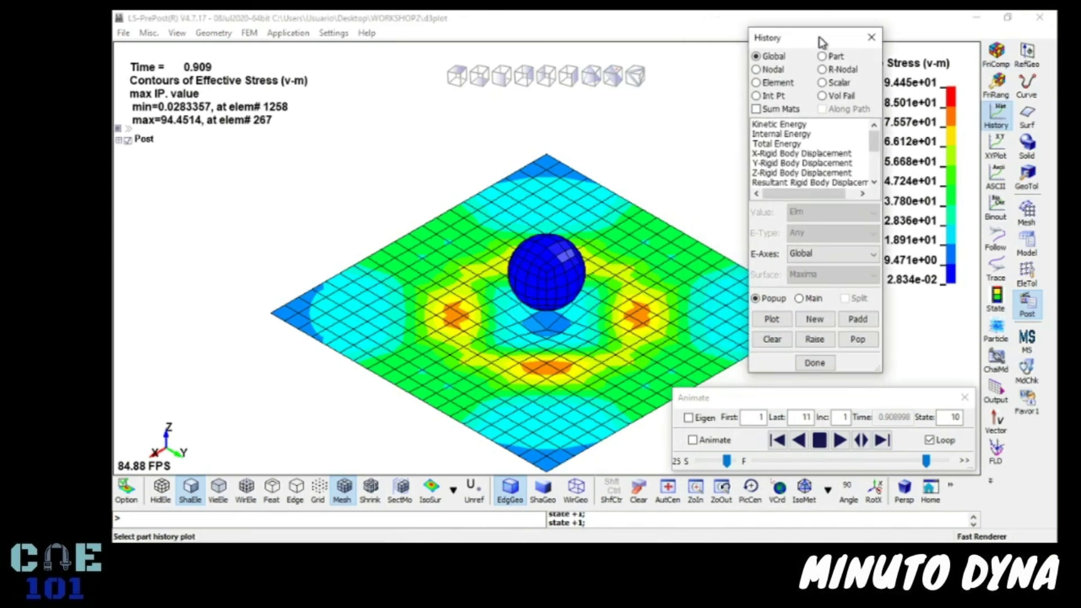
pyautogui.click(803, 124)
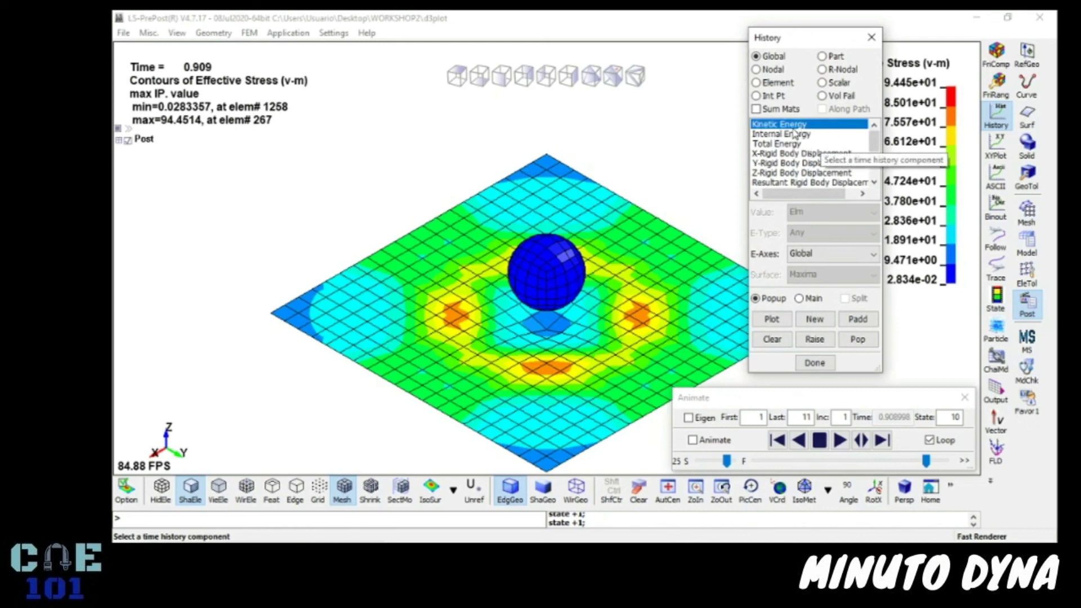
pyautogui.click(803, 135)
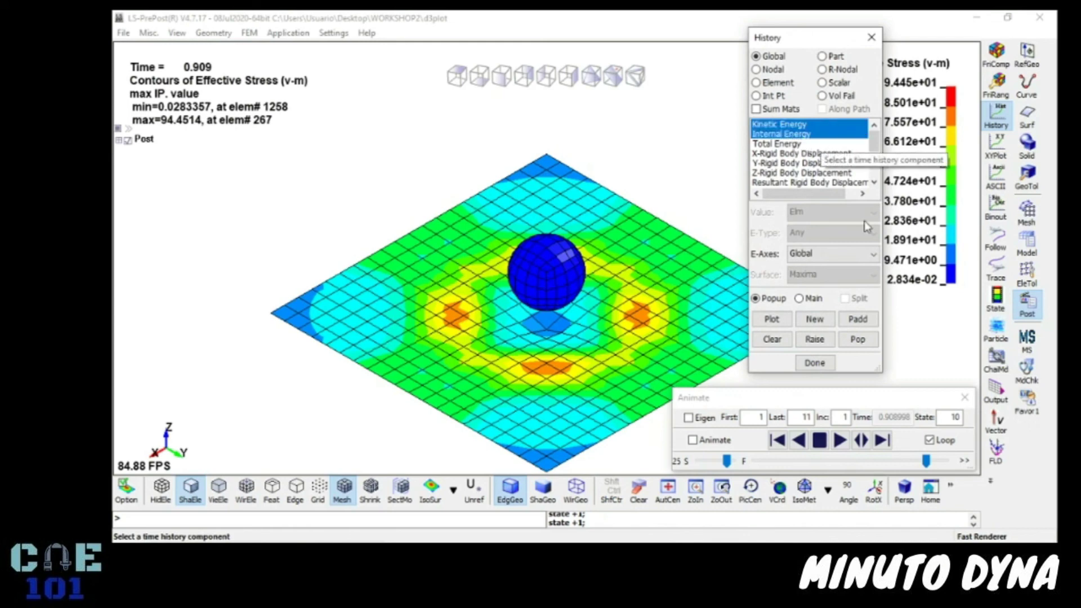
pyautogui.click(772, 320)
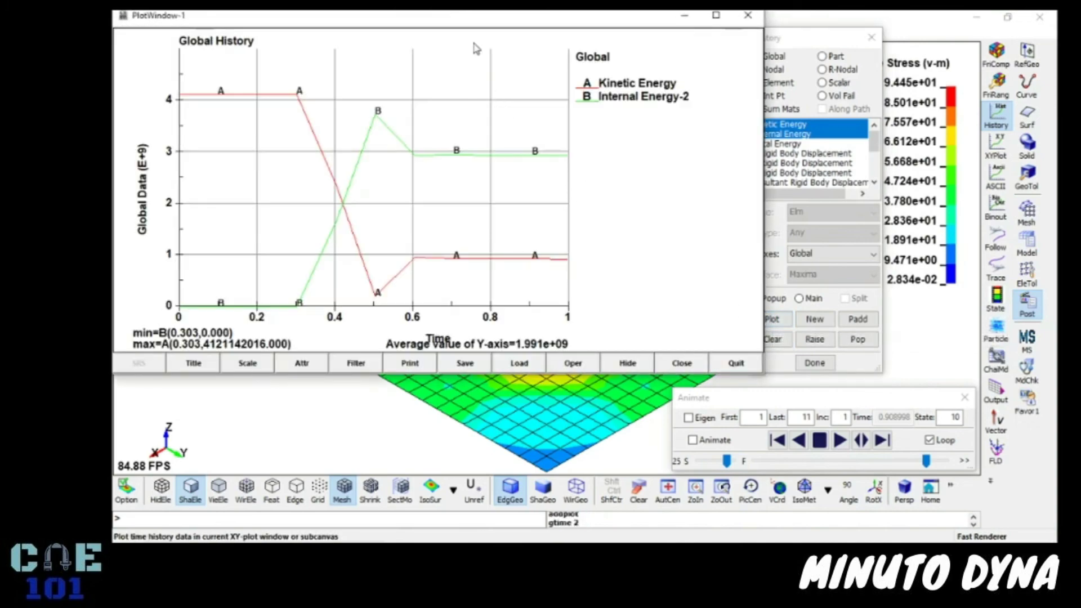
pyautogui.moveTo(466, 31); pyautogui.dragTo(534, 63)
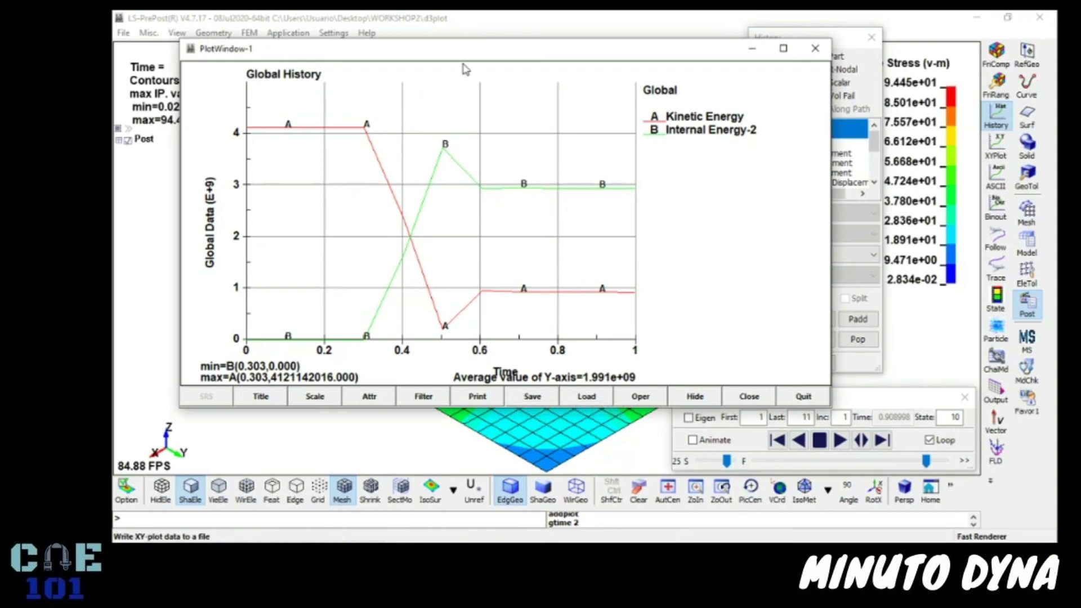
pyautogui.moveTo(473, 52); pyautogui.dragTo(491, 50)
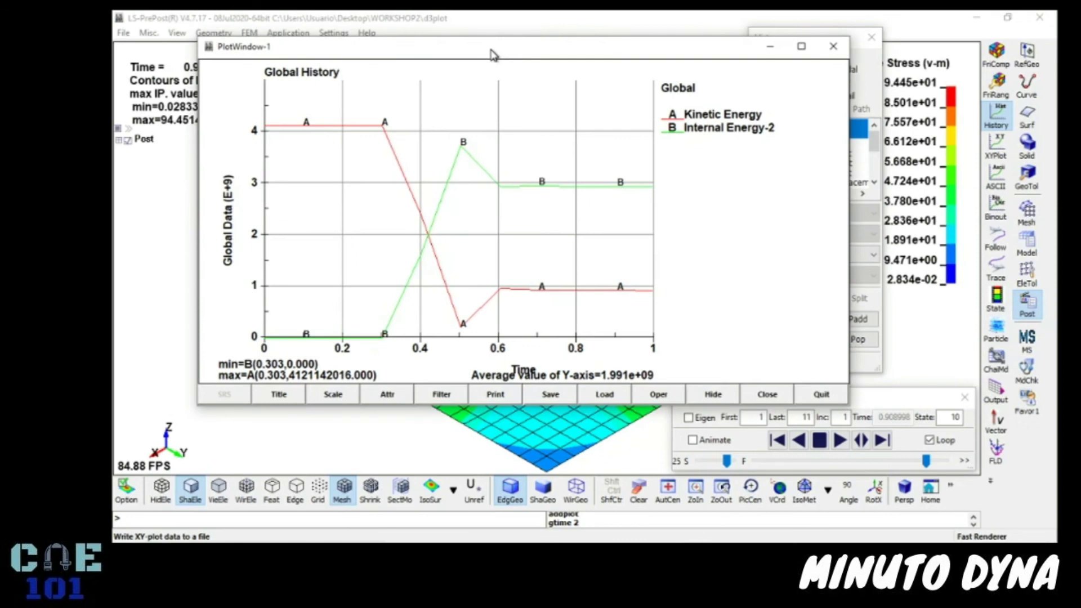
# Display the save options for the energy curves, and close the plot and the history settings without saving
pyautogui.click(548, 395)
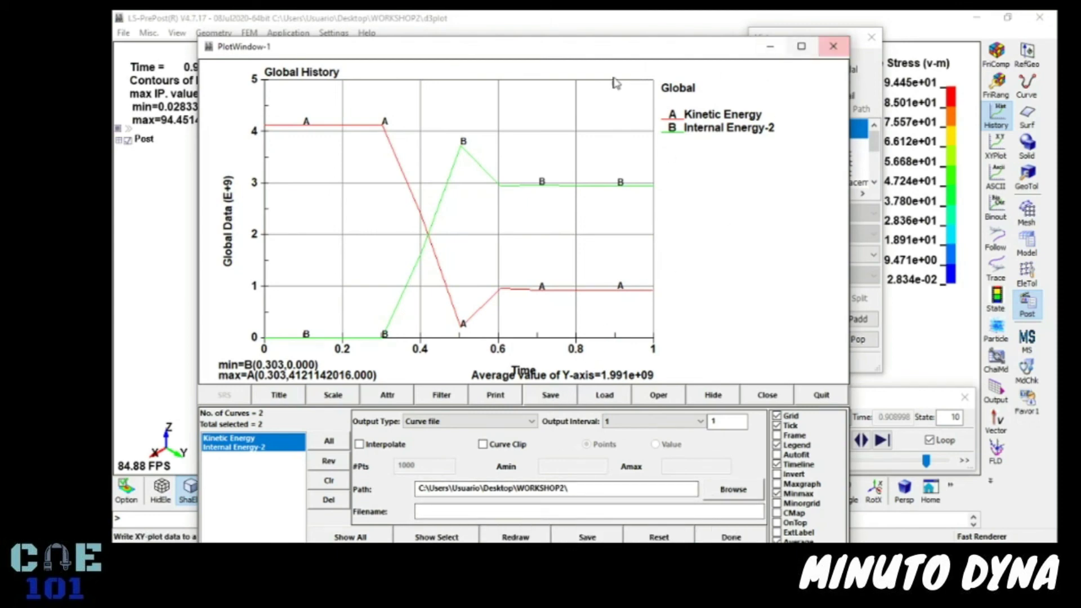
pyautogui.click(833, 46)
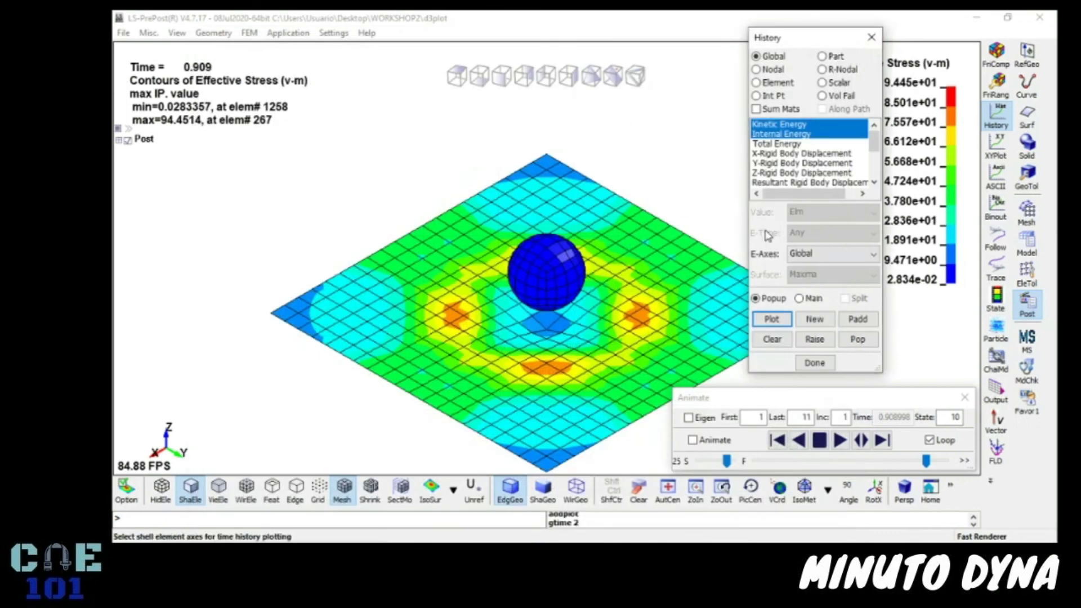
pyautogui.click(870, 37)
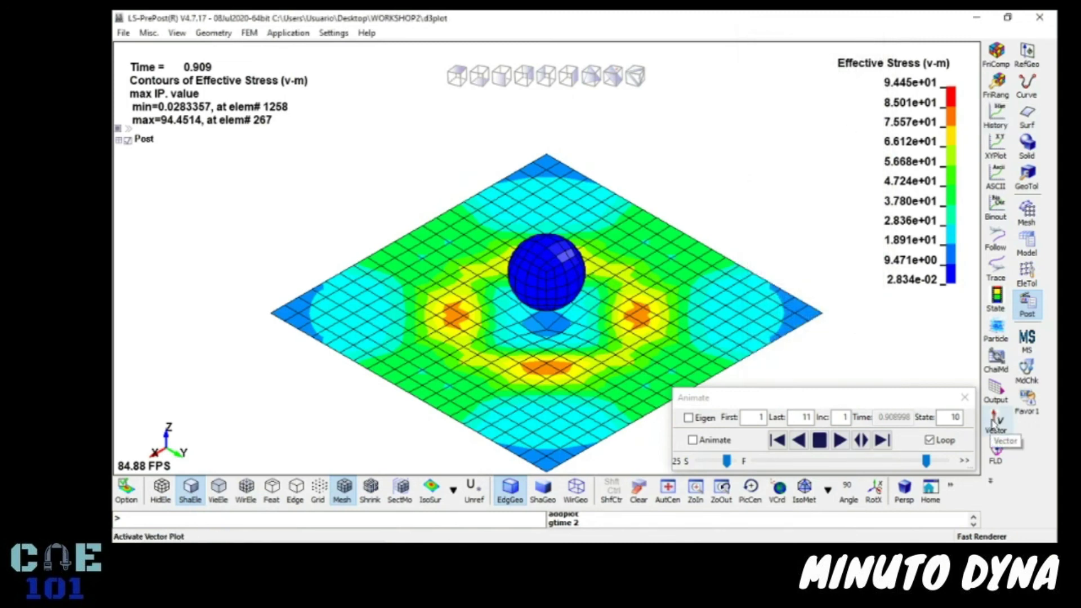
# Plot Velocity vectors with X, Y and Z components on the whole model at scale factor 1.0
pyautogui.click(1000, 434)
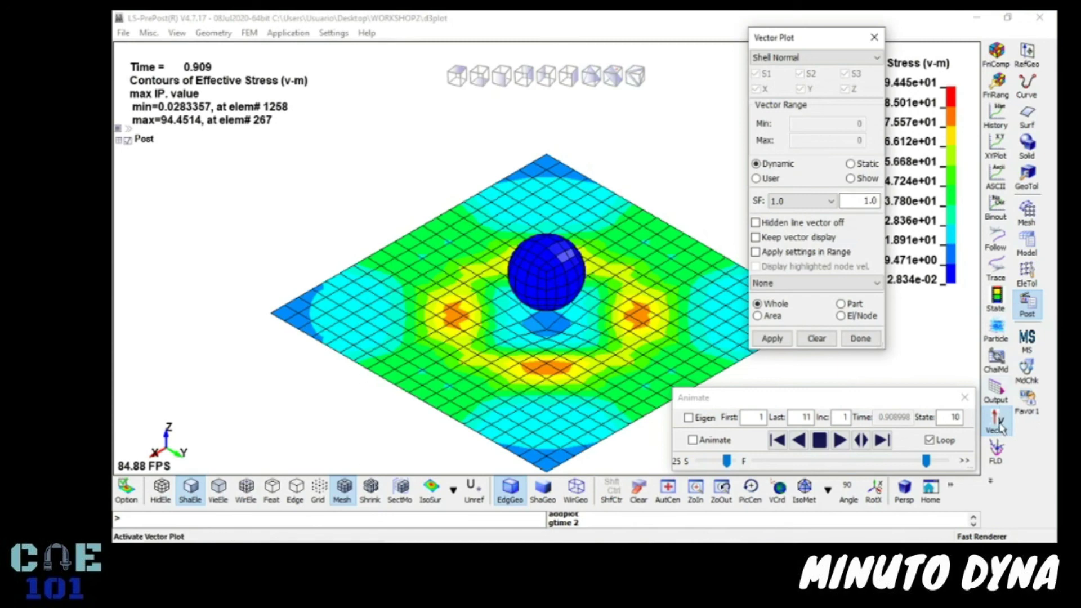
pyautogui.click(789, 58)
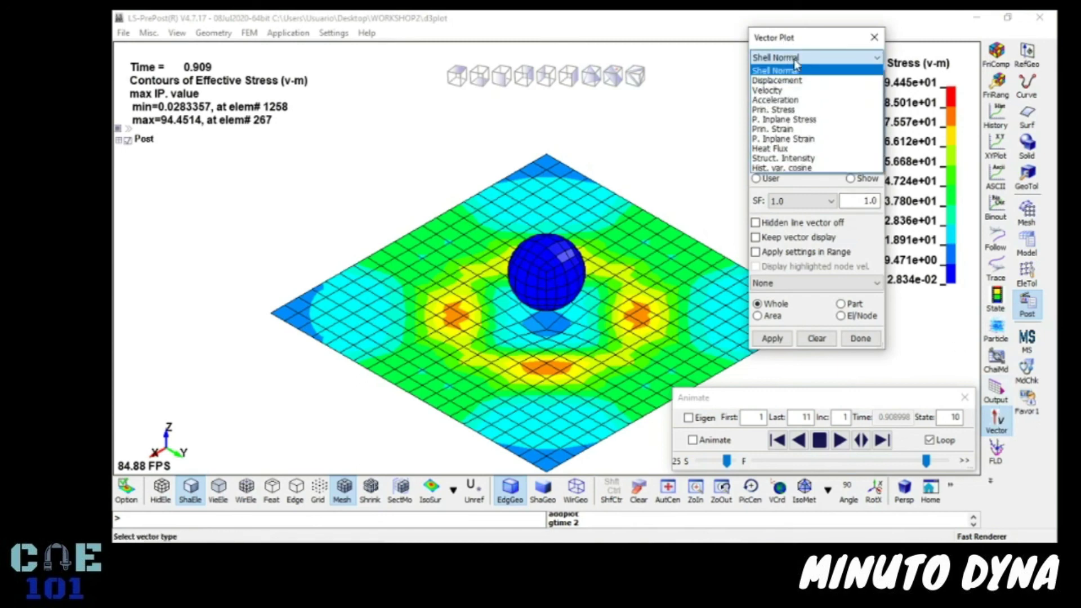
pyautogui.click(774, 91)
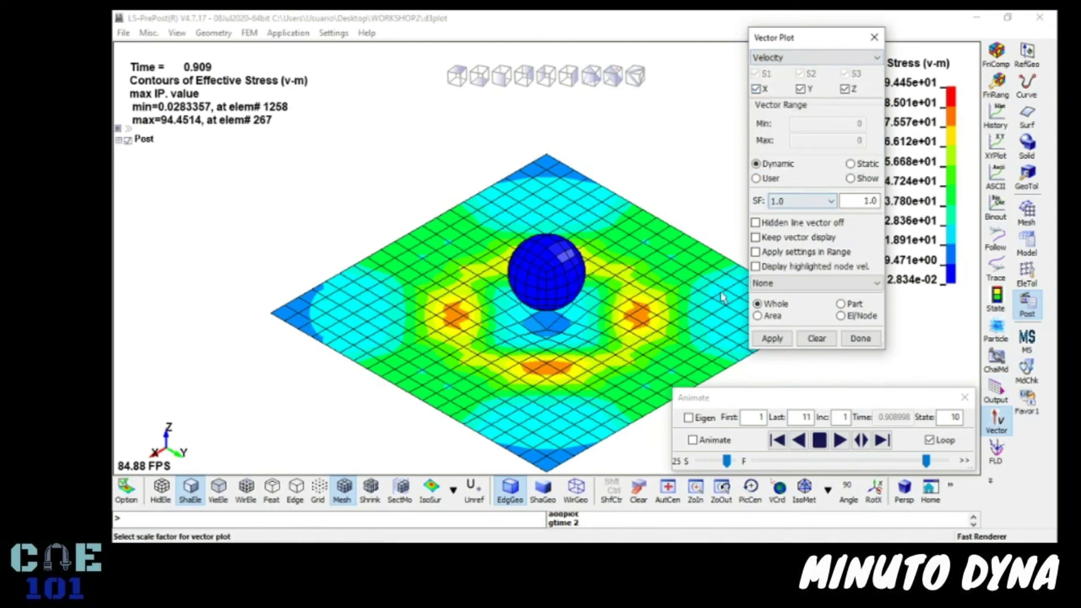
pyautogui.click(772, 338)
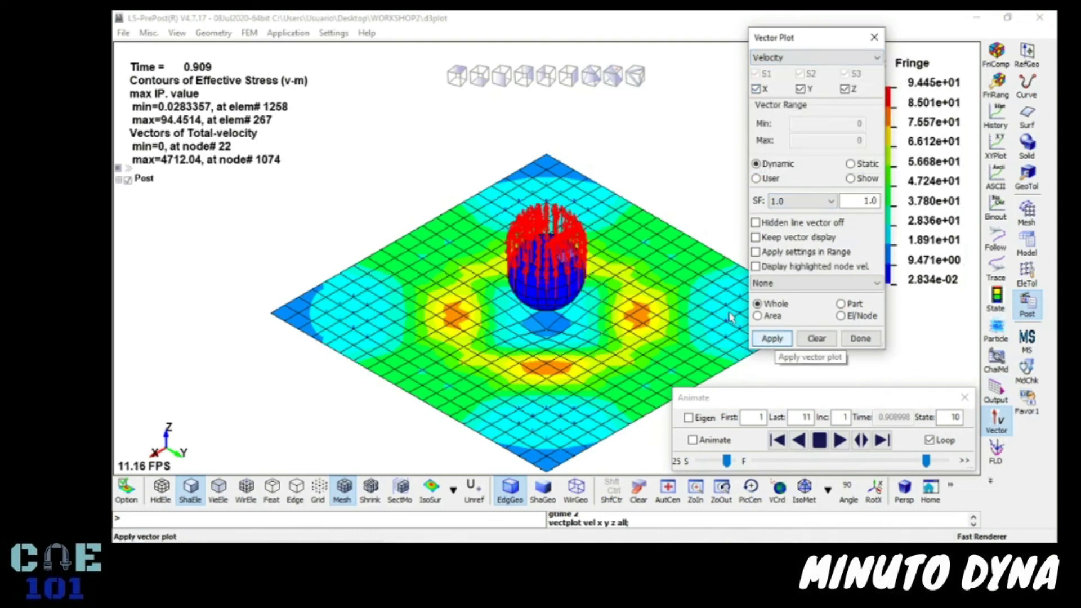
# View the plate edge-on and step through states 1 to 11 to examine the velocity vectors of the sphere and plate
pyautogui.moveTo(571, 203)
pyautogui.keyDown('shift'); pyautogui.mouseDown()
pyautogui.moveTo(717, 259)
pyautogui.moveTo(569, 130)
pyautogui.moveTo(661, 221)
pyautogui.moveTo(615, 229)
pyautogui.moveTo(644, 258)
pyautogui.moveTo(542, 150)
pyautogui.moveTo(570, 228)
pyautogui.moveTo(528, 259)
pyautogui.moveTo(499, 246)
pyautogui.moveTo(446, 248)
pyautogui.mouseUp(); pyautogui.keyUp('shift')
pyautogui.keyDown('shift'); pyautogui.moveTo(556, 340); pyautogui.dragTo(574, 346); pyautogui.keyUp('shift')
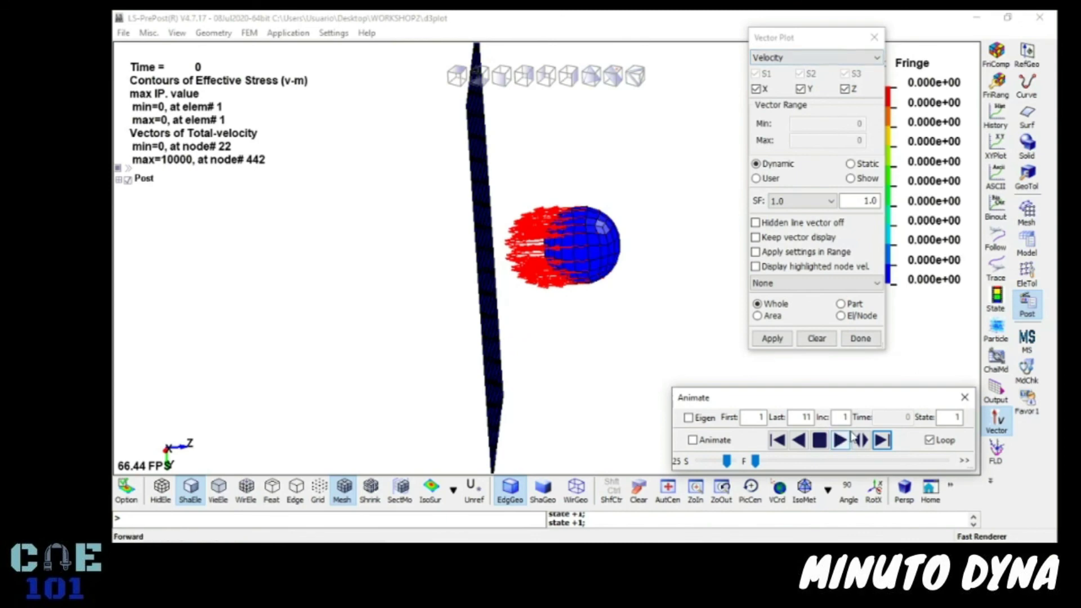
pyautogui.click(882, 441)
pyautogui.click(881, 441)
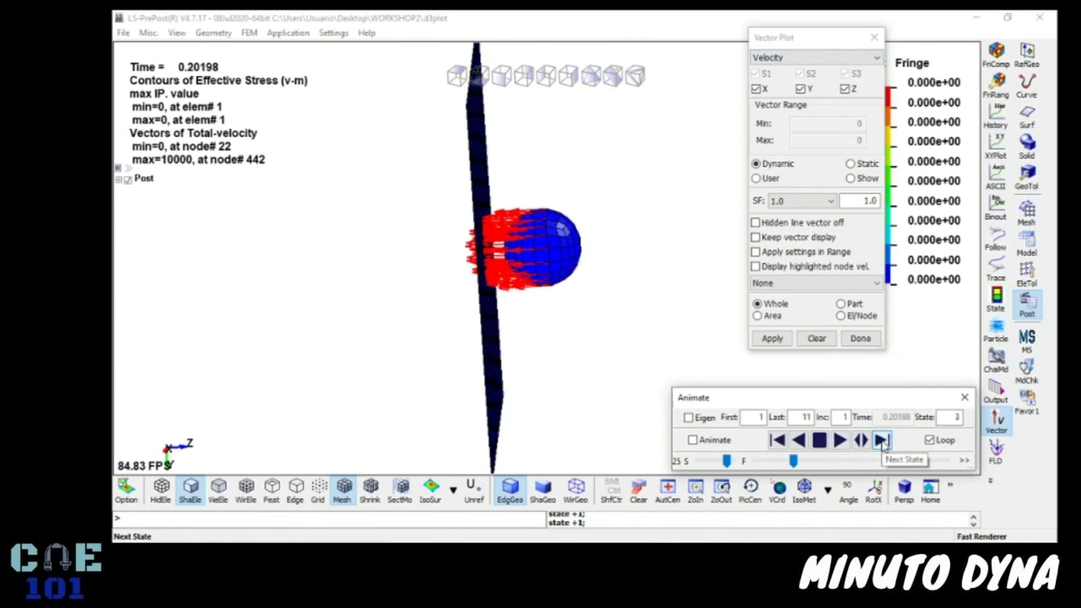
pyautogui.click(882, 442)
pyautogui.click(882, 441)
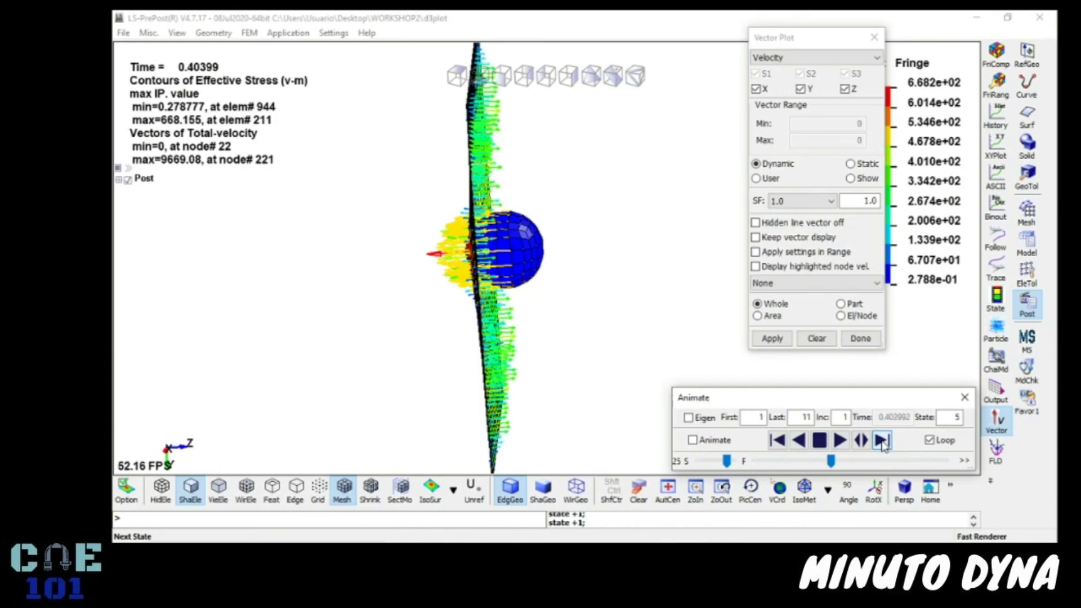
pyautogui.click(882, 441)
pyautogui.click(881, 441)
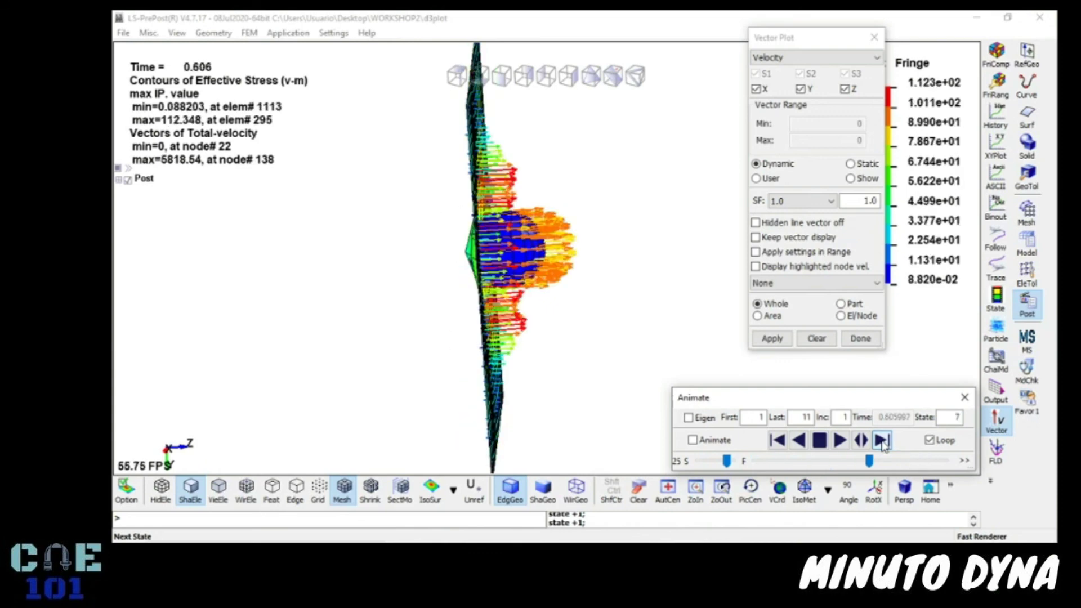
pyautogui.click(882, 441)
pyautogui.click(881, 441)
pyautogui.click(882, 441)
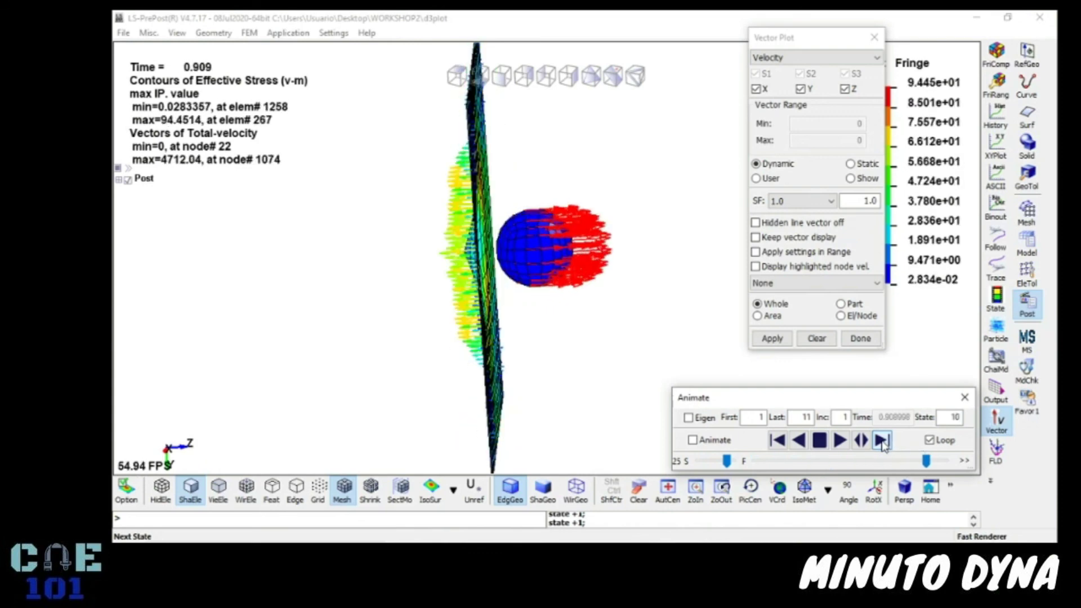
pyautogui.click(882, 441)
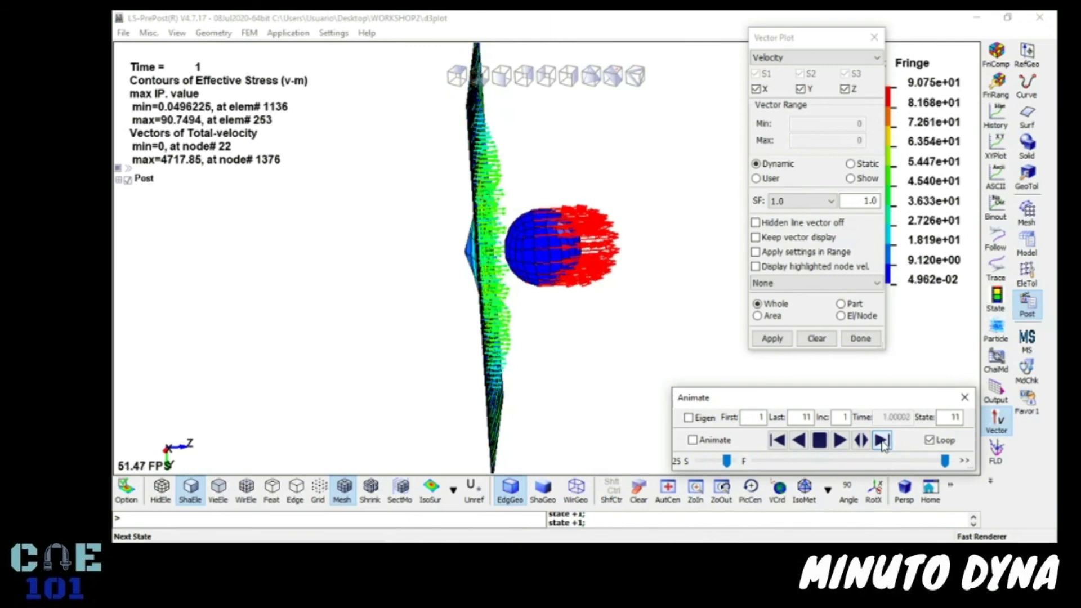
# Change the vector plot type to Displacement and apply it to the whole model
pyautogui.click(799, 57)
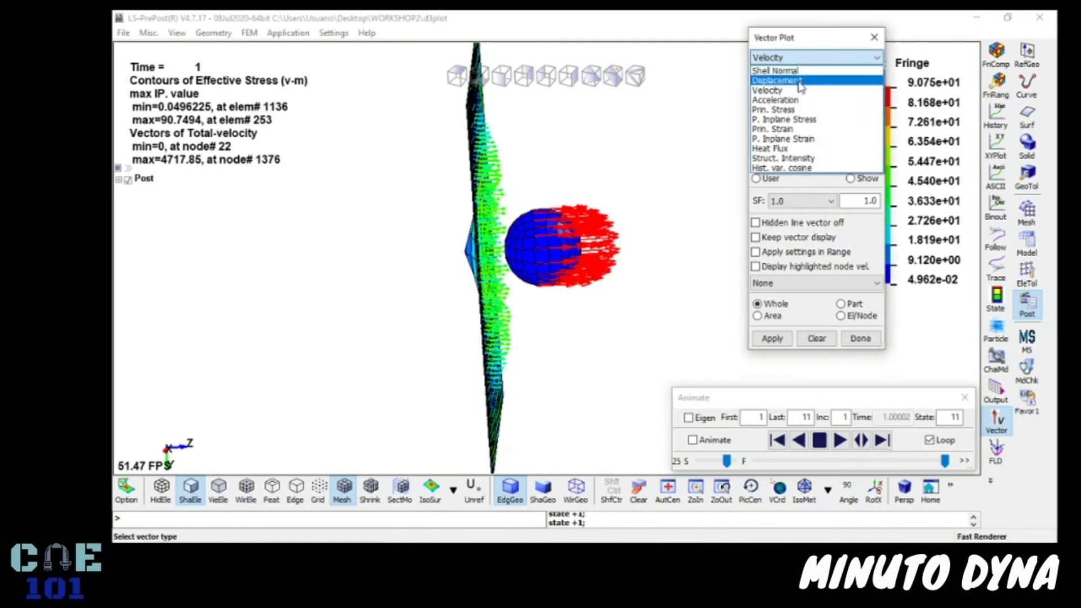
pyautogui.click(798, 82)
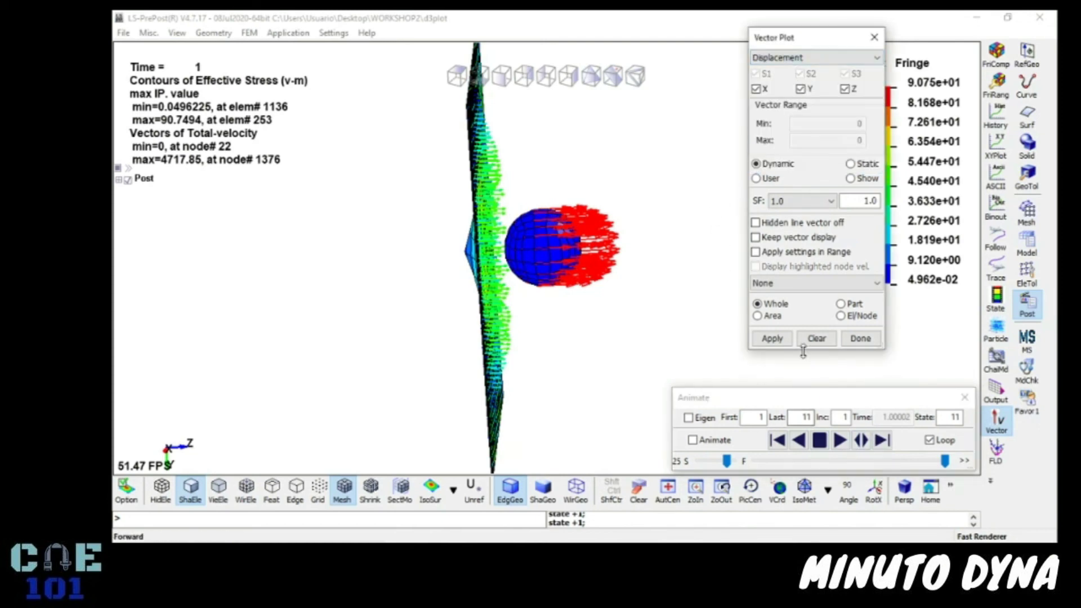
pyautogui.click(773, 338)
# Examine the displacement vectors from an oblique view, advancing from the last state around to state 7
pyautogui.moveTo(608, 275); pyautogui.dragTo(528, 253)
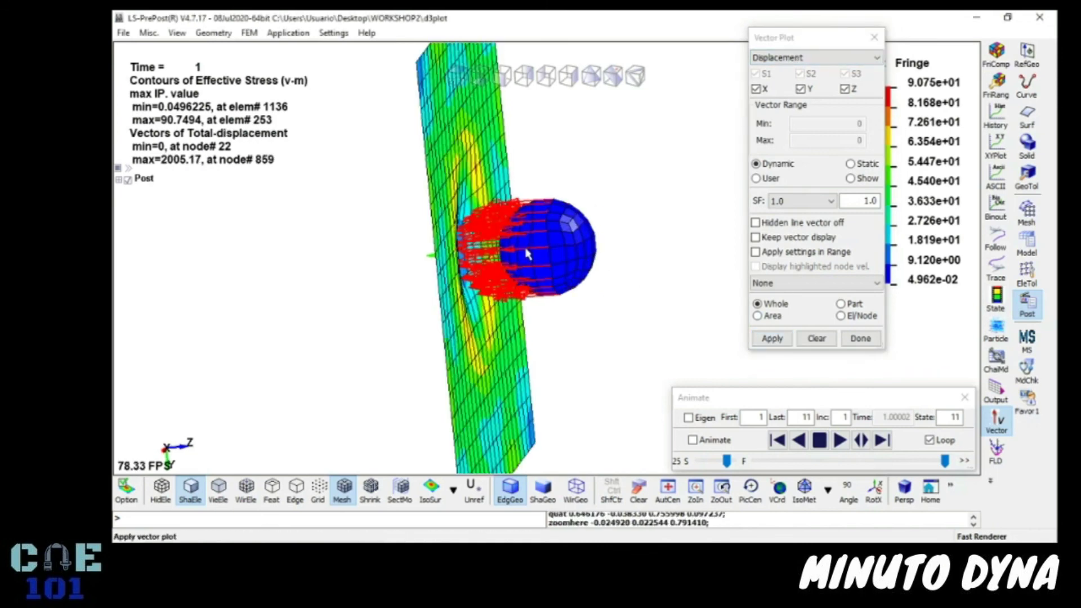
pyautogui.scroll(-2, 567, 231)
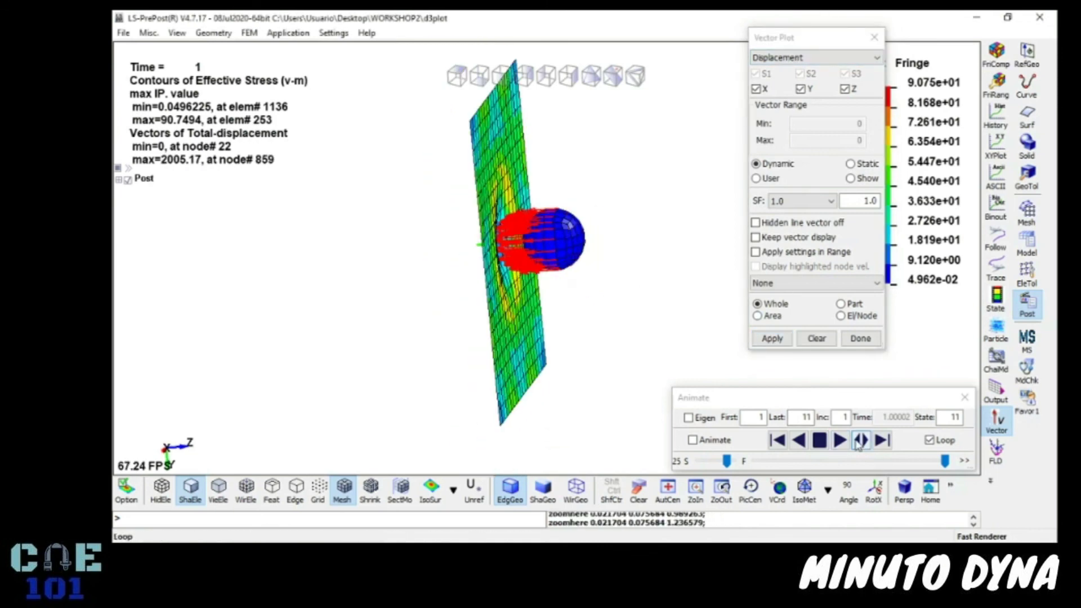
pyautogui.click(881, 440)
pyautogui.click(881, 440)
pyautogui.click(881, 440)
pyautogui.click(881, 440)
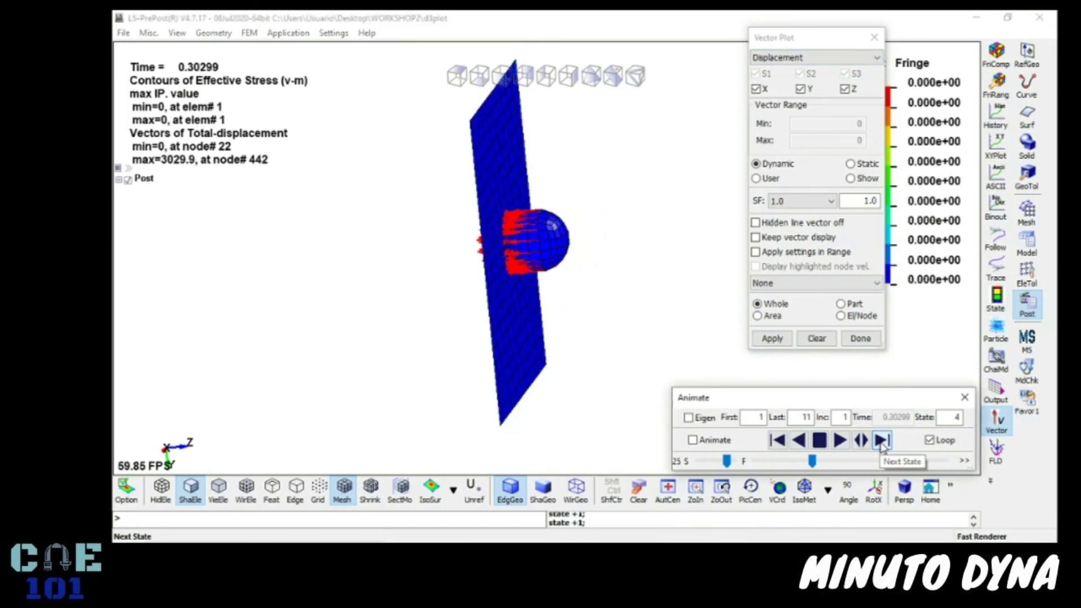
pyautogui.click(882, 440)
pyautogui.click(881, 440)
pyautogui.click(882, 440)
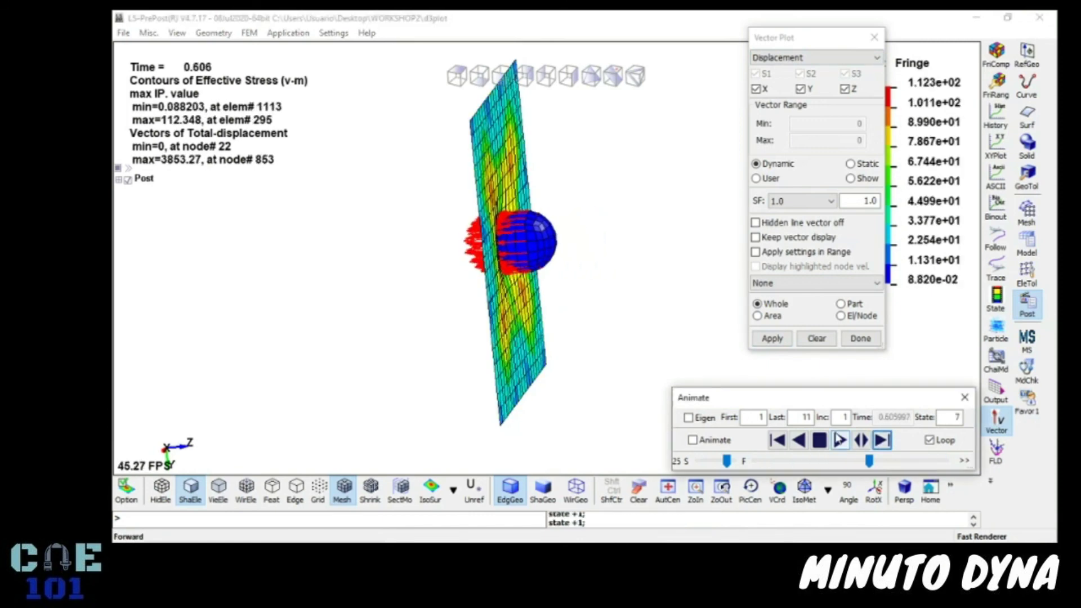
# Examine the displacement vectors through state 11 from the plate's edge and both faces, and exit the vector plot
pyautogui.keyDown('ctrl'); pyautogui.moveTo(640, 309); pyautogui.dragTo(613, 318); pyautogui.keyUp('ctrl')
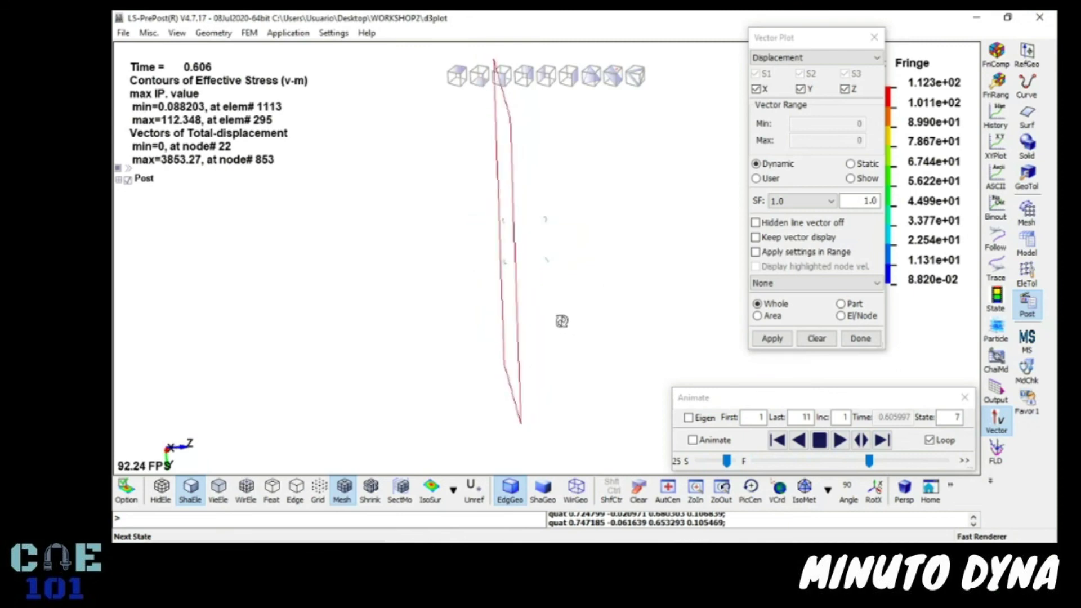
pyautogui.click(882, 442)
pyautogui.click(882, 441)
pyautogui.click(883, 442)
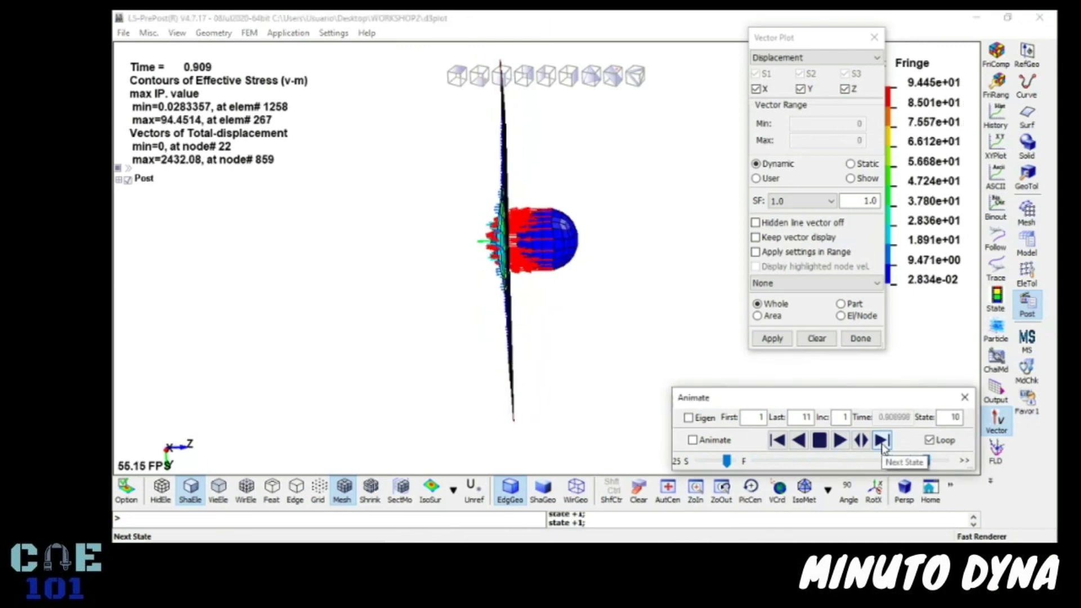
pyautogui.click(883, 445)
pyautogui.keyDown('ctrl'); pyautogui.moveTo(613, 230); pyautogui.dragTo(637, 227); pyautogui.keyUp('ctrl')
pyautogui.scroll(5, 501, 237)
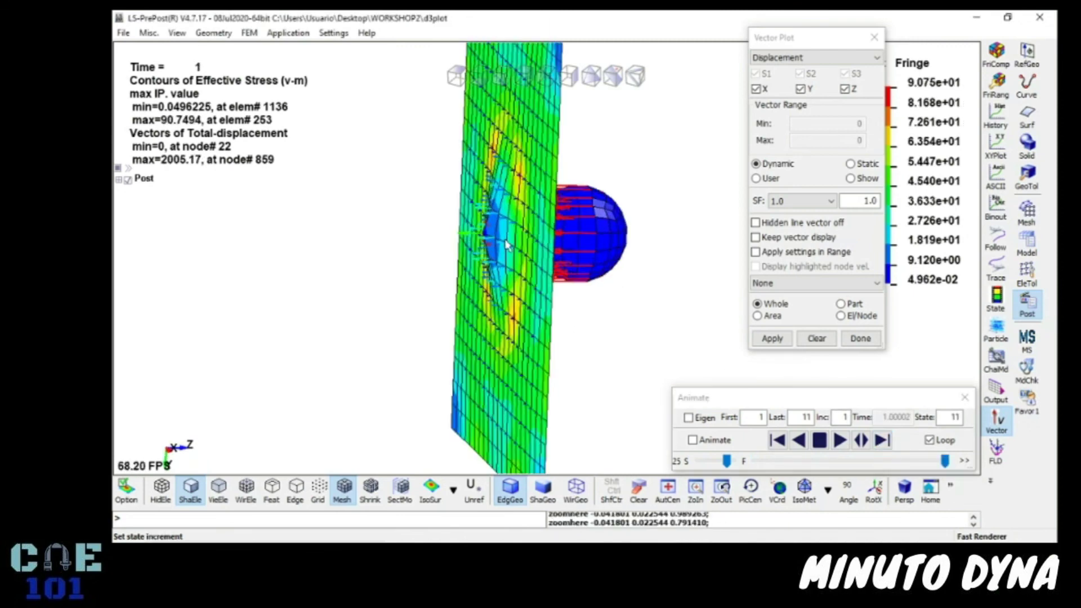
pyautogui.keyDown('ctrl'); pyautogui.moveTo(533, 226); pyautogui.dragTo(506, 226); pyautogui.keyUp('ctrl')
pyautogui.scroll(-3, 506, 226)
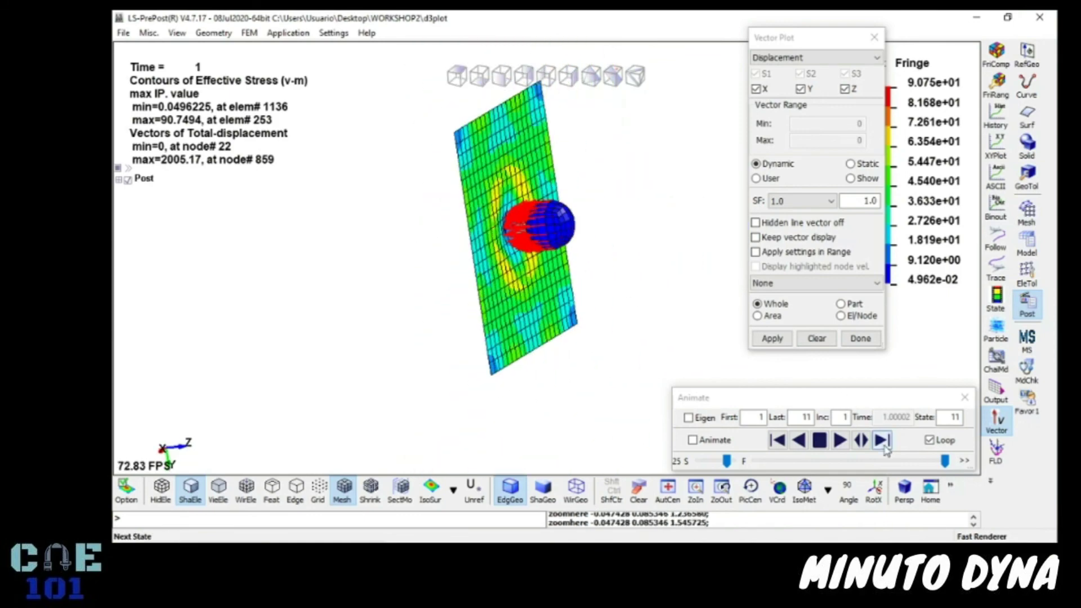
pyautogui.click(860, 339)
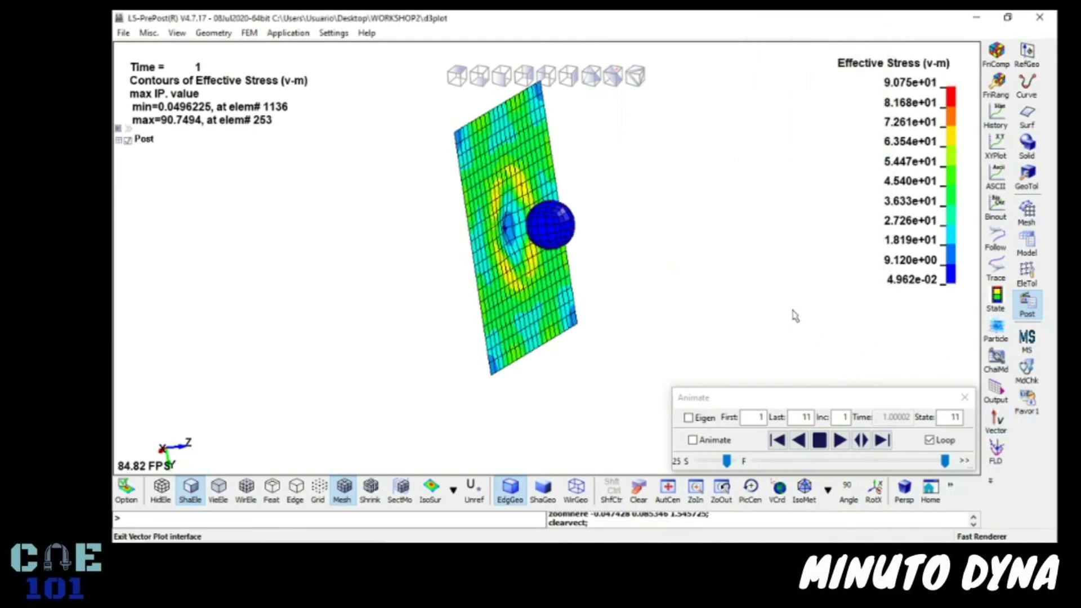